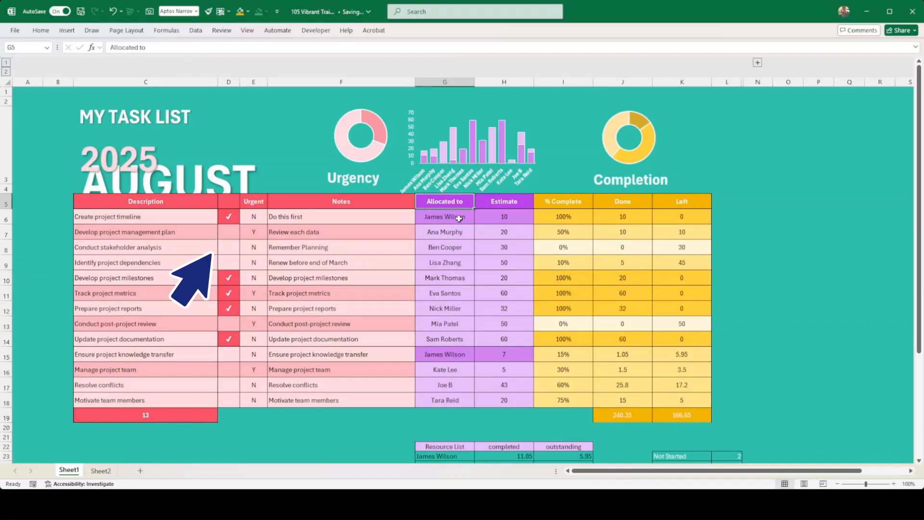
# Set % Complete to 50% for the Manage project team task and 100% for Resolve conflicts
pyautogui.moveTo(458, 217); pyautogui.dragTo(450, 397)
pyautogui.click(487, 383)
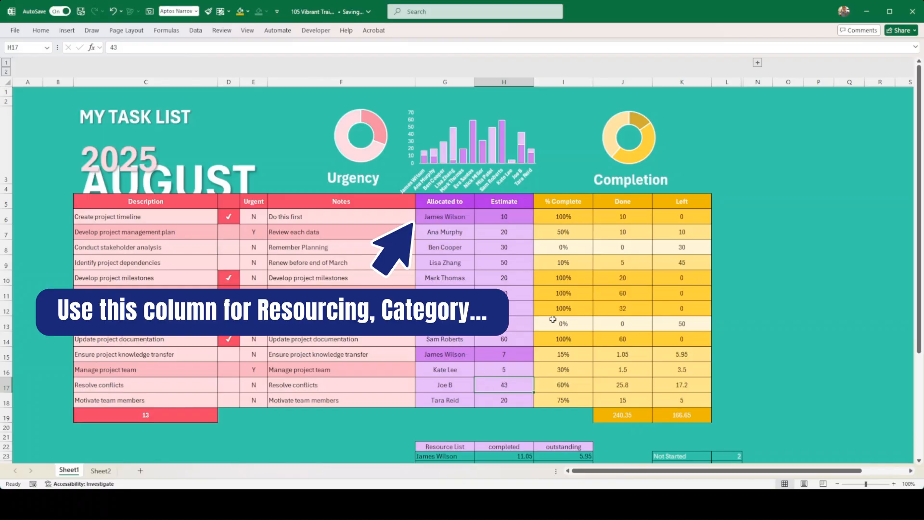
pyautogui.click(573, 369)
pyautogui.write('50')
pyautogui.press('Return')
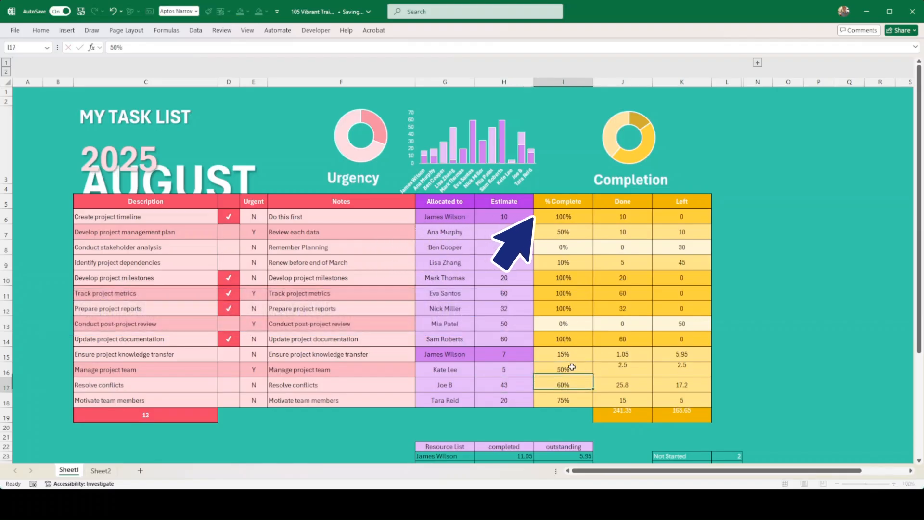
pyautogui.write('100')
pyautogui.press('Tab')
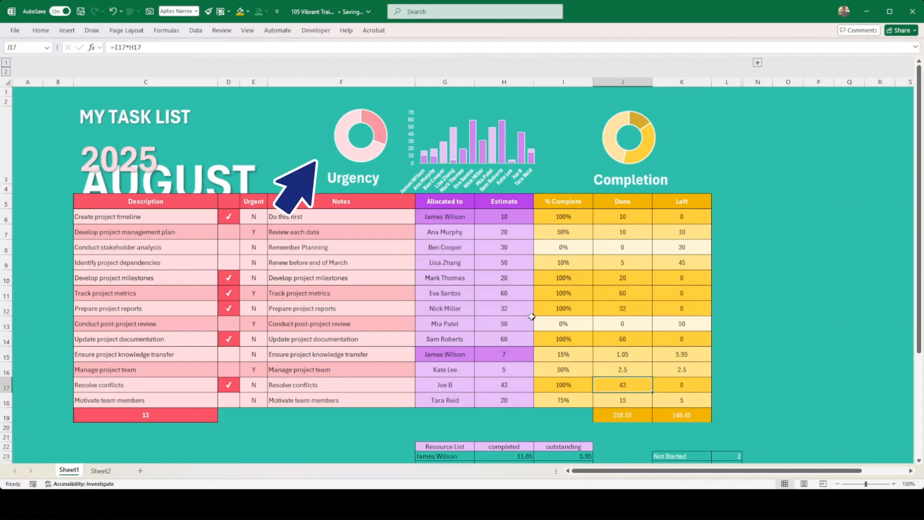
# Fill the 0% completion of Conduct stakeholder analysis down through the Track project metrics row
pyautogui.click(562, 245)
pyautogui.moveTo(593, 255); pyautogui.dragTo(592, 299)
pyautogui.click(575, 342)
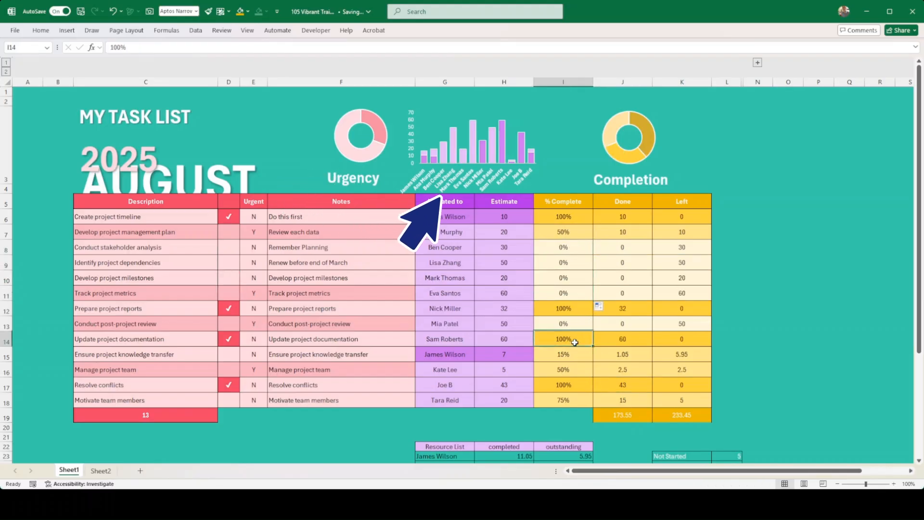
# Set % Complete to 50% for Develop project milestones and 100% for Track project metrics
pyautogui.click(565, 277)
pyautogui.write('50')
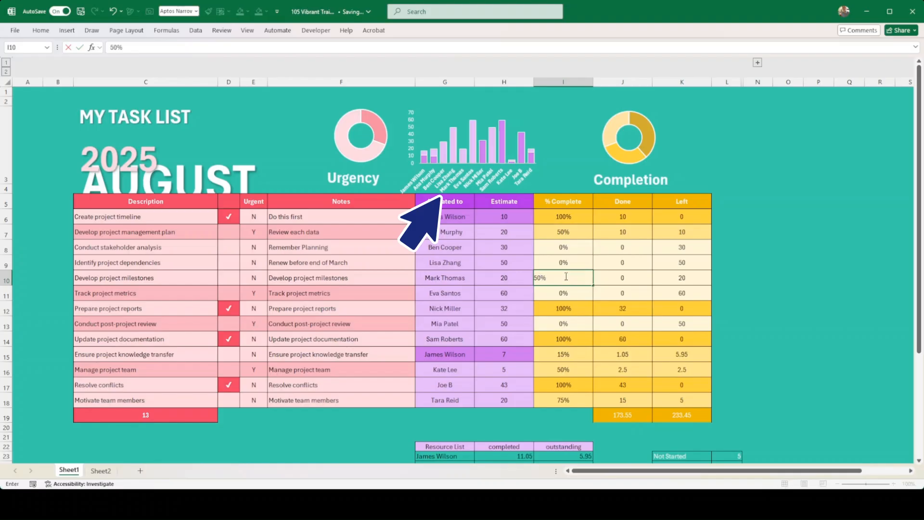
pyautogui.press('Return')
pyautogui.write('100')
pyautogui.press('Tab')
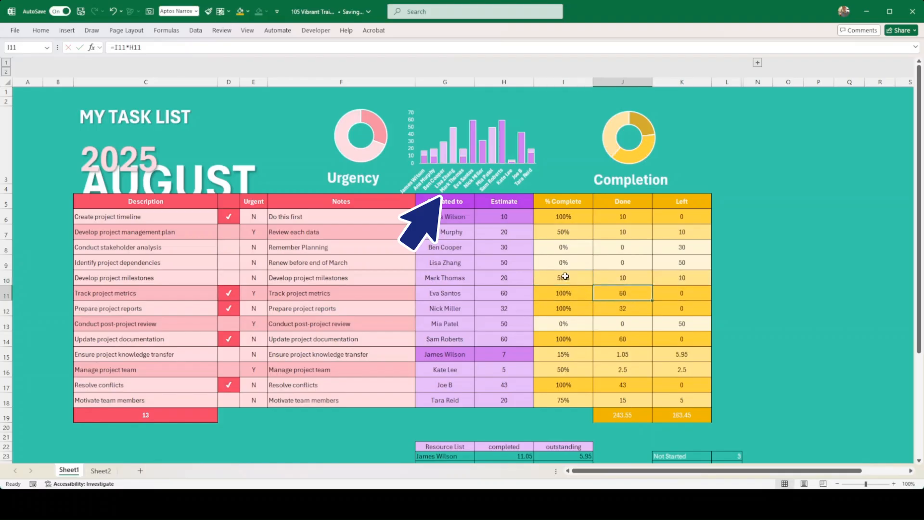
pyautogui.click(506, 304)
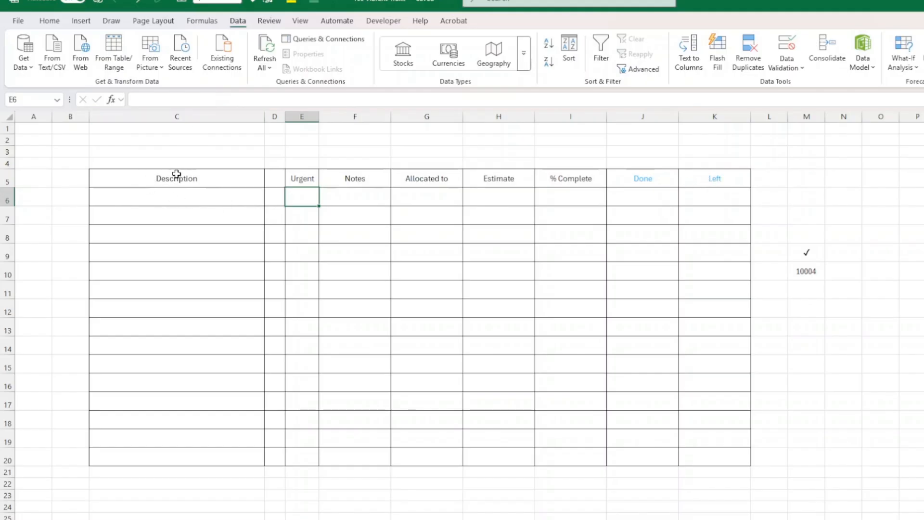
# Enter "Text" in the first Description cell, C6, and move on to the Urgent cell of the same row
pyautogui.click(176, 176)
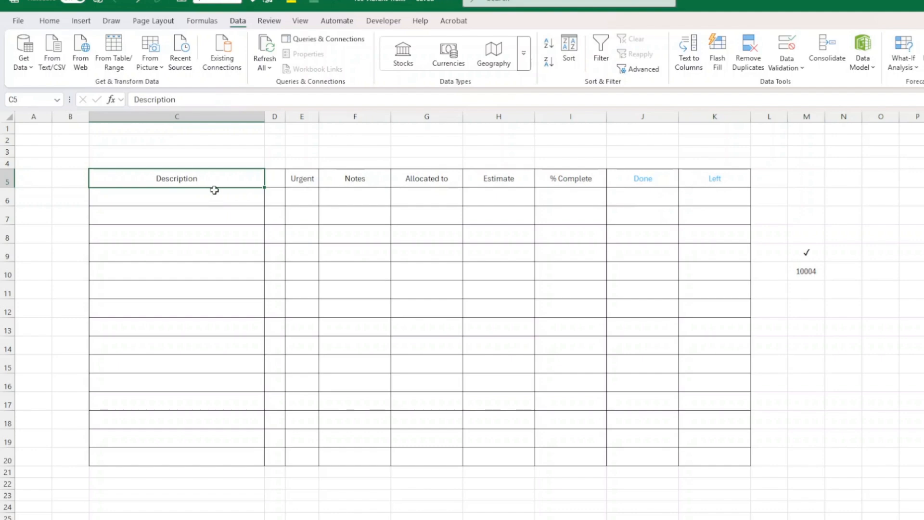
pyautogui.click(196, 197)
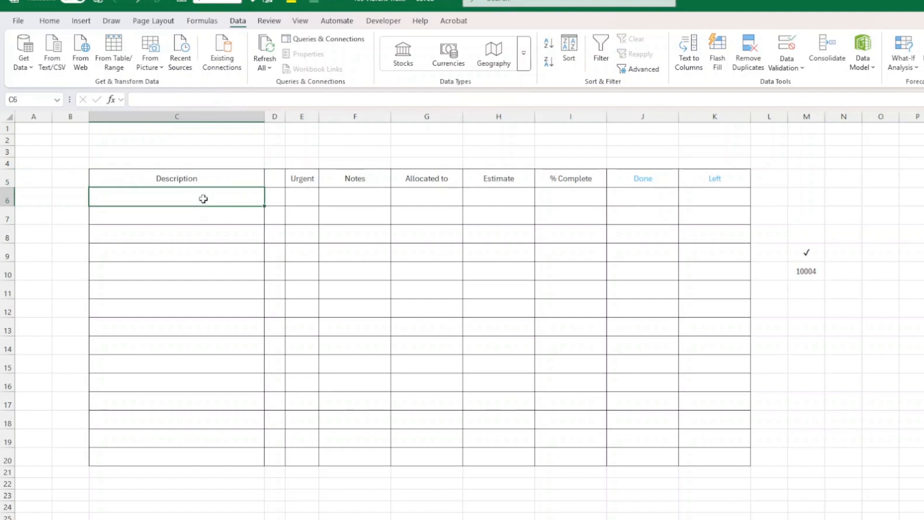
pyautogui.write('Text')
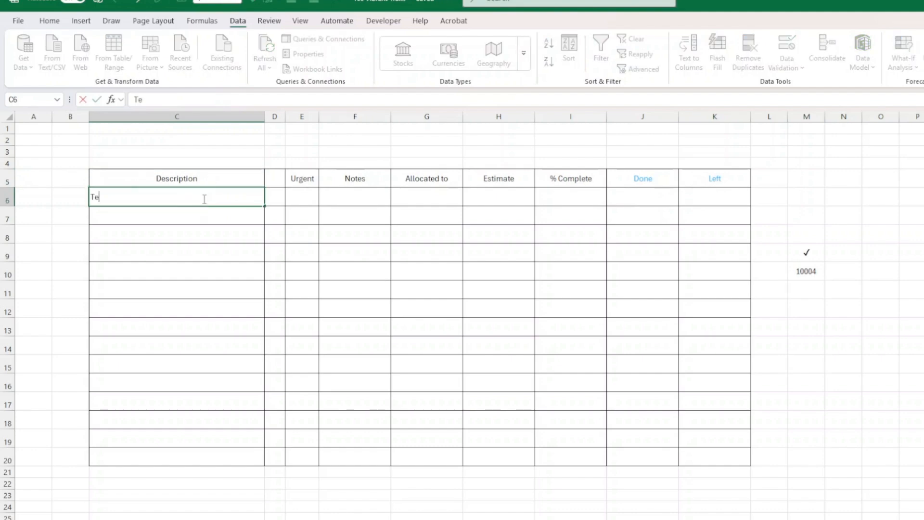
pyautogui.press('Tab')
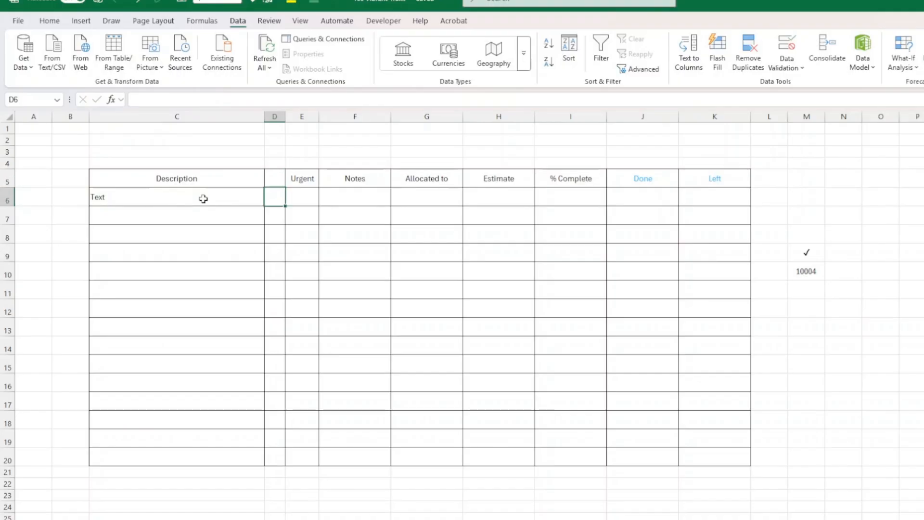
pyautogui.press('Tab')
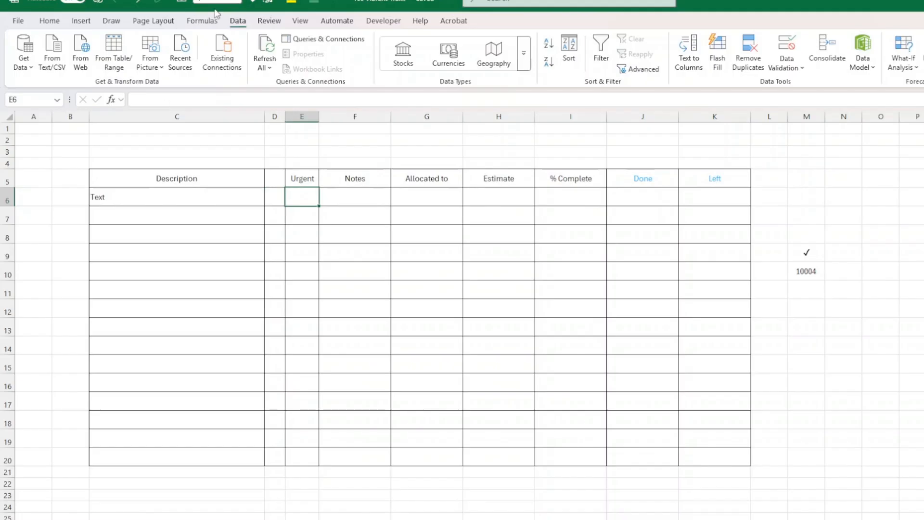
# Try out a checkbox in the first Urgent cell, E6, and remove it again
pyautogui.click(81, 21)
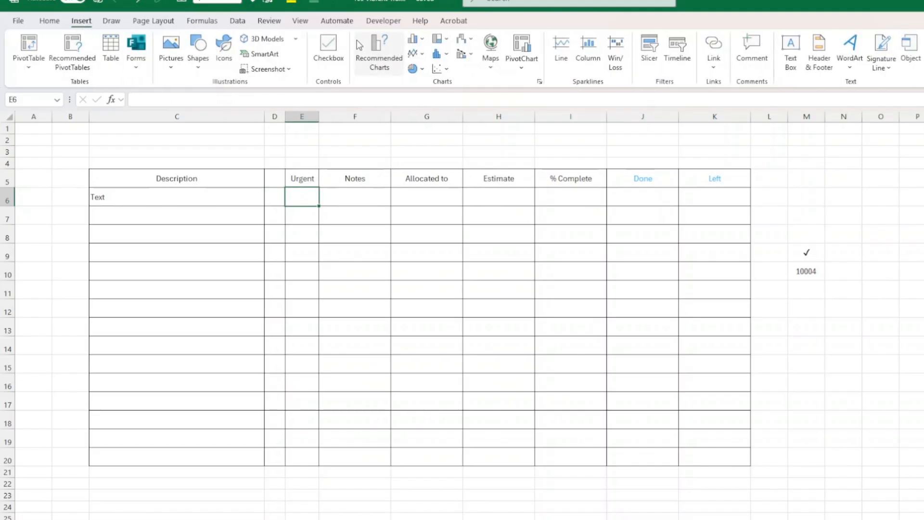
pyautogui.click(328, 48)
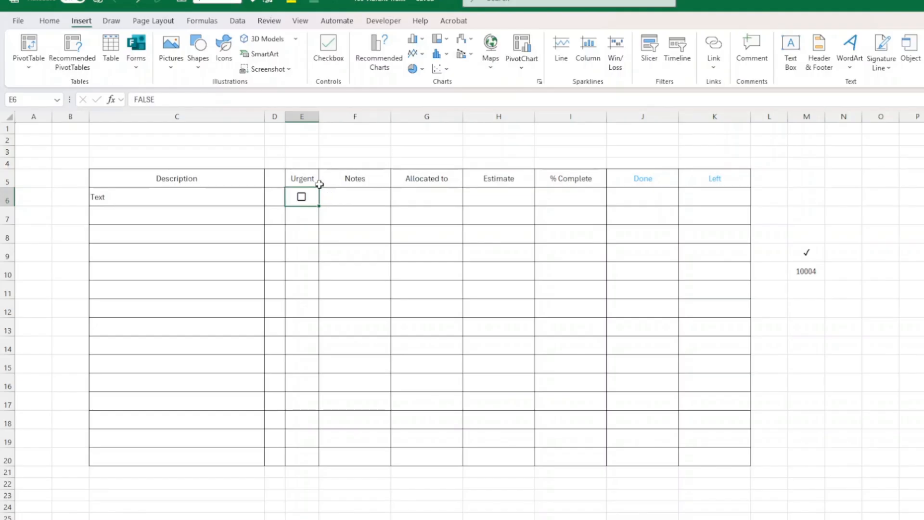
pyautogui.press('Delete')
# Apply list data validation with the source Y,N to Urgent cell E6 and set the cell to Y
pyautogui.click(236, 22)
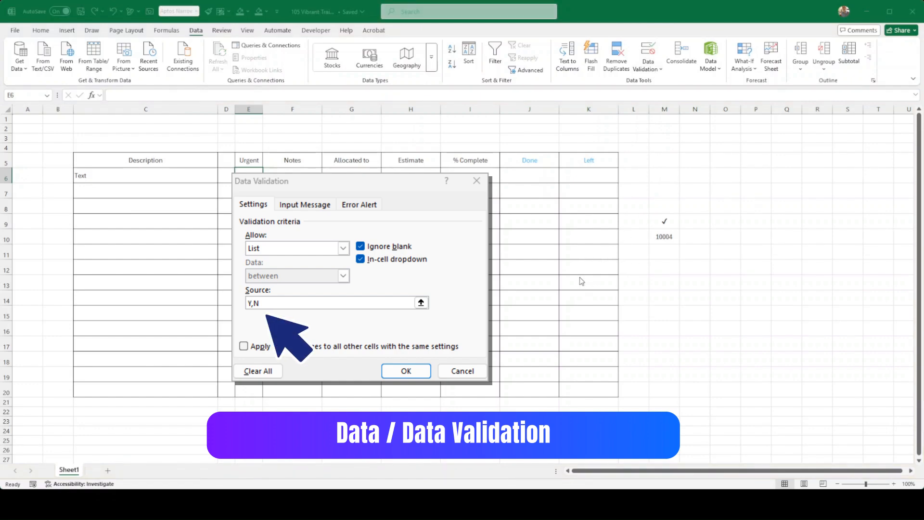
pyautogui.click(583, 285)
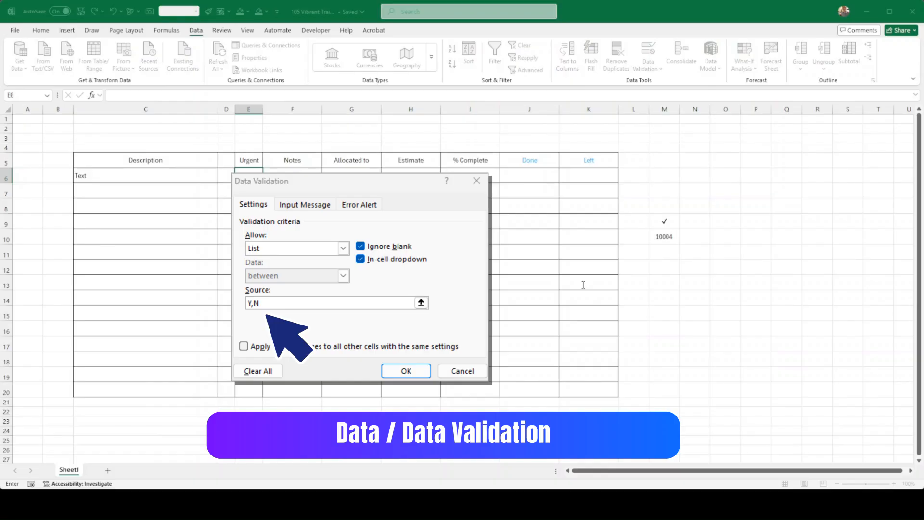
pyautogui.click(674, 337)
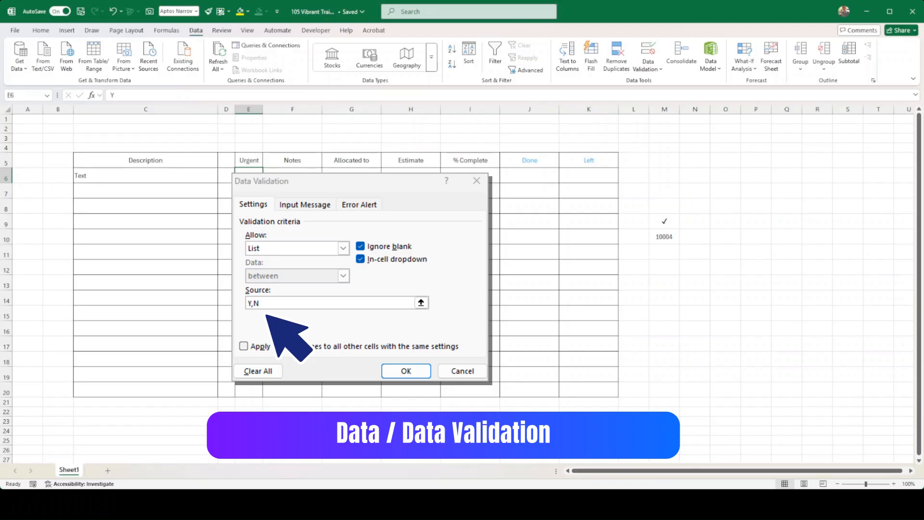
pyautogui.press('Return')
pyautogui.click(268, 375)
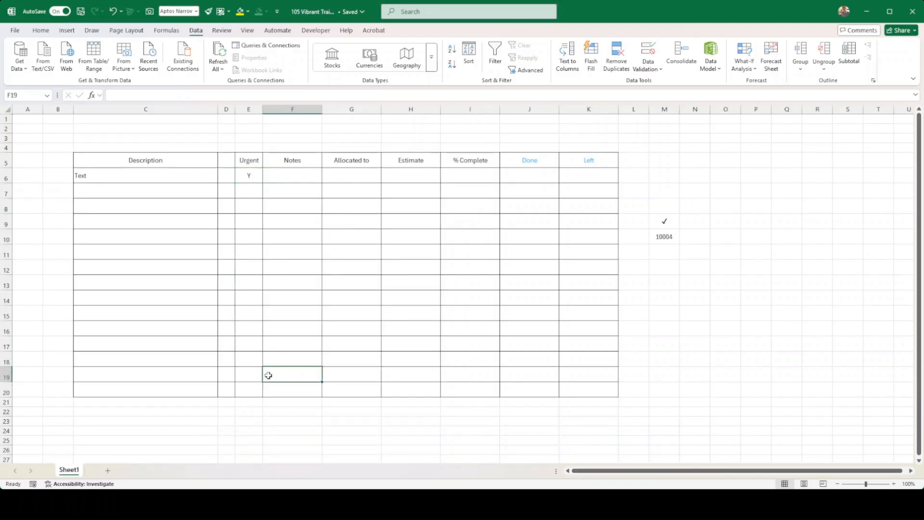
# Enter "Notes" in the first Notes cell, F6, and move on to the Allocated to cell
pyautogui.click(287, 177)
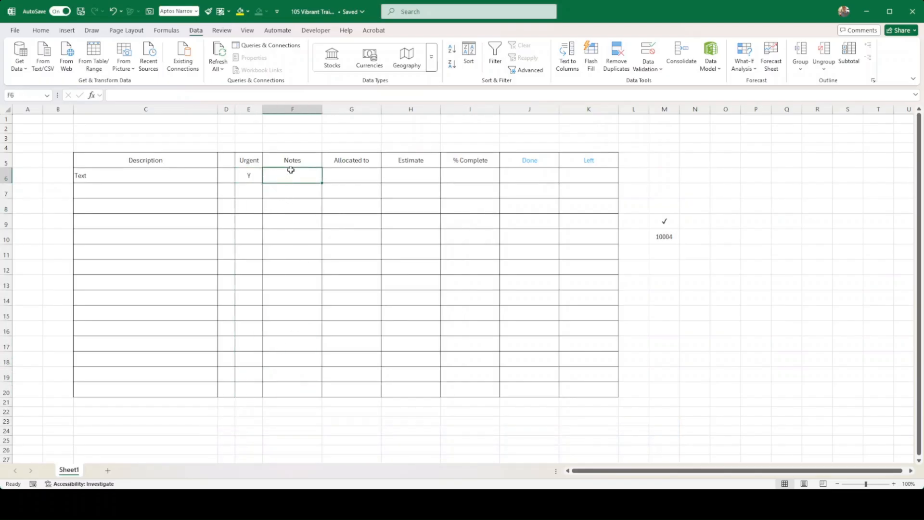
pyautogui.write('N')
pyautogui.press('Return')
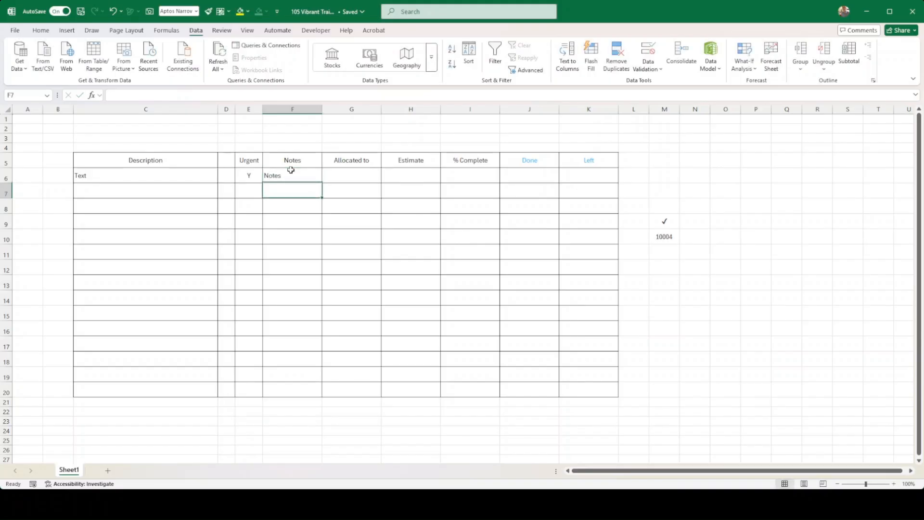
pyautogui.press('Up')
pyautogui.press('Right')
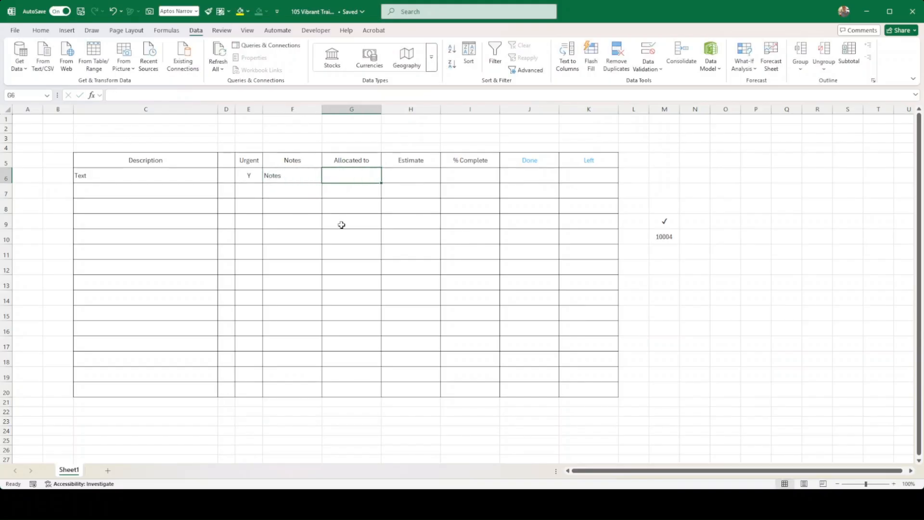
# Set the first row's Estimate to 10 and its % Complete to 40%
pyautogui.click(419, 180)
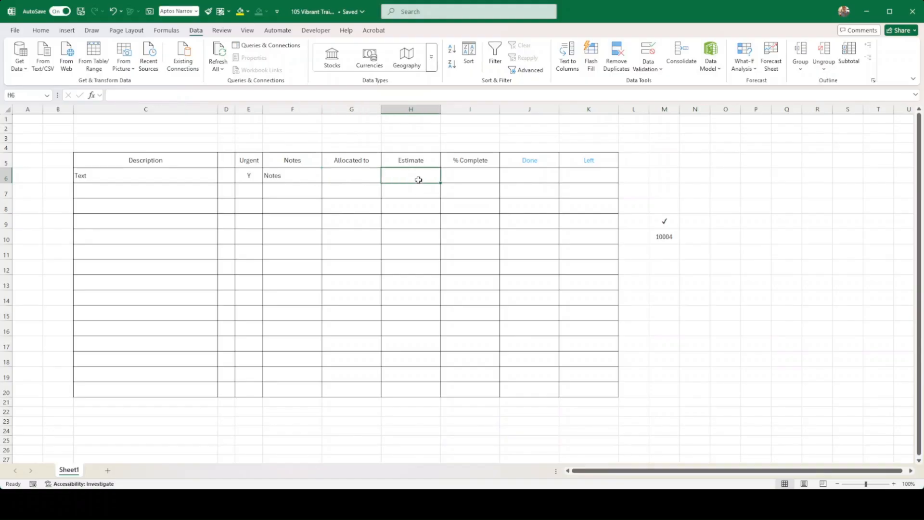
pyautogui.write('10')
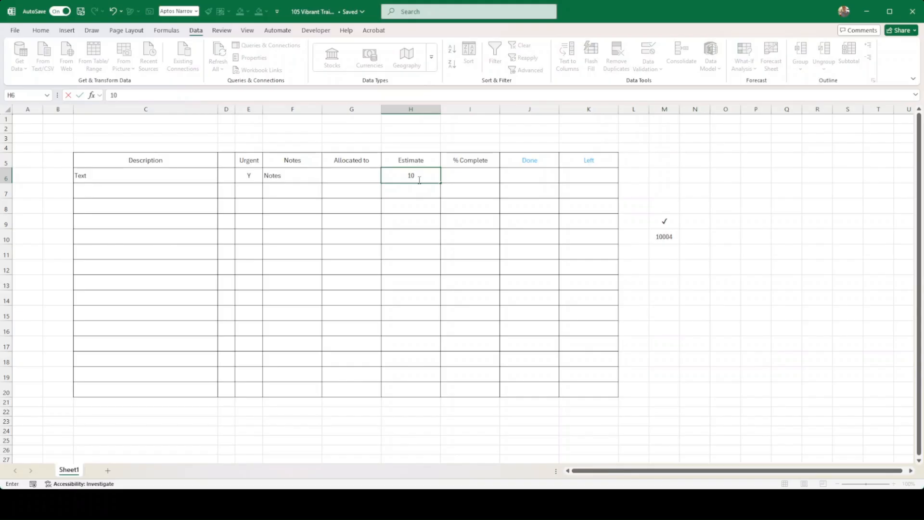
pyautogui.press('Tab')
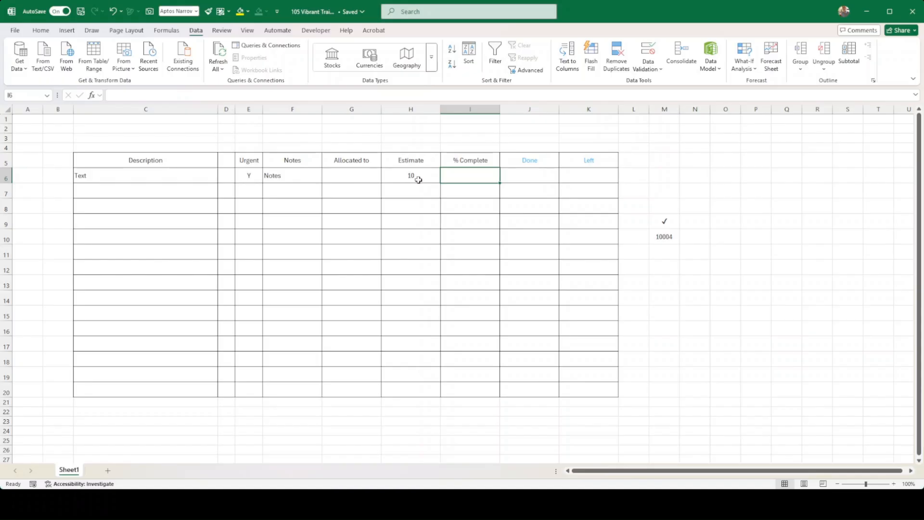
pyautogui.write('40')
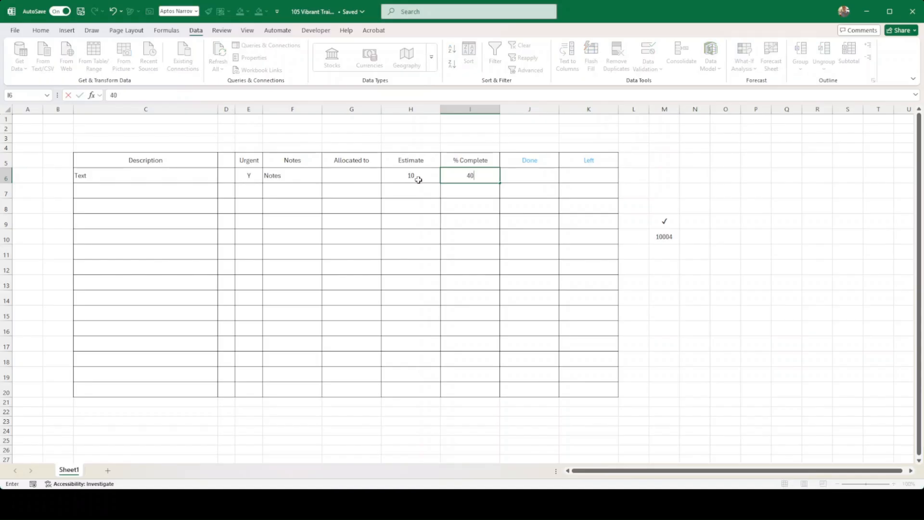
pyautogui.press('Tab')
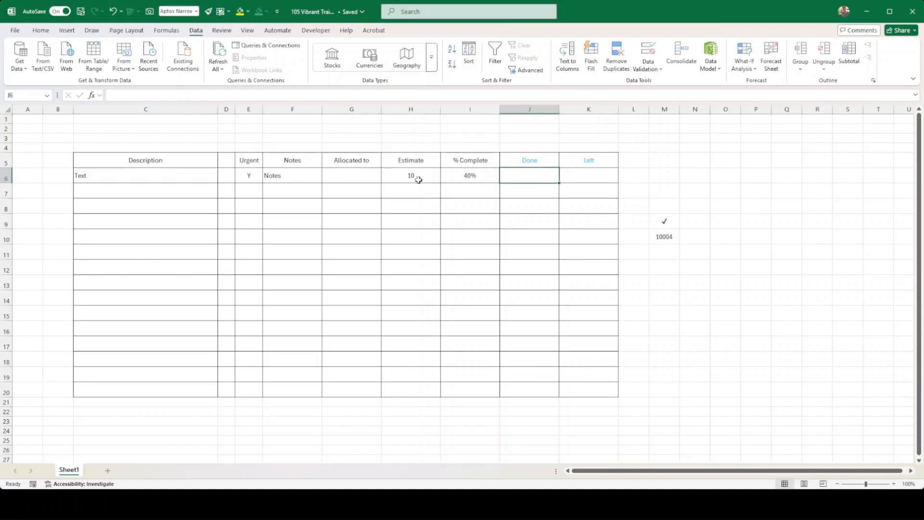
# Calculate the first row's Done value in J6 with the formula =H6*I6
pyautogui.moveTo(533, 158); pyautogui.dragTo(584, 160)
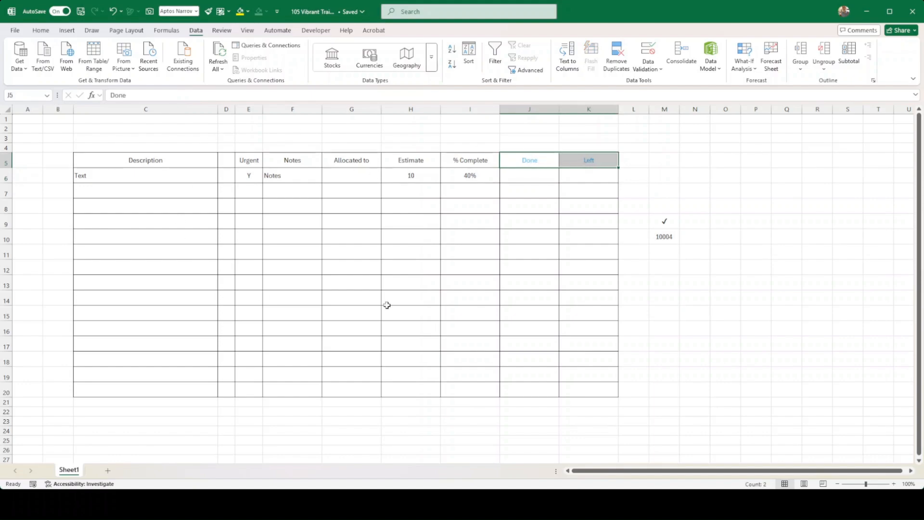
pyautogui.click(535, 172)
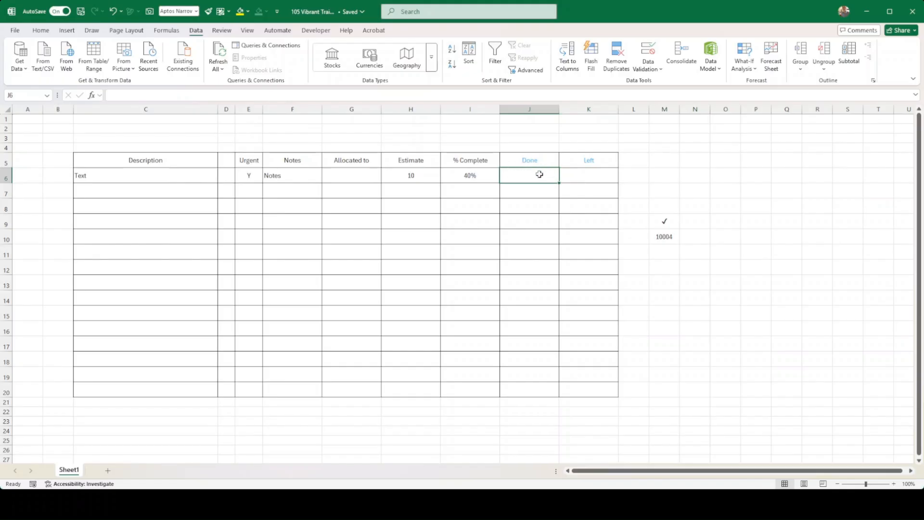
pyautogui.write('=')
pyautogui.press('Left')
pyautogui.press('Left')
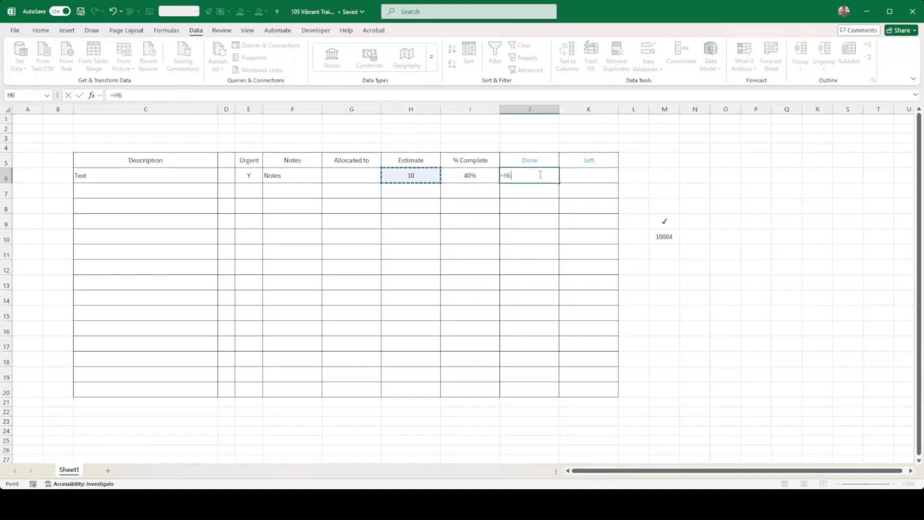
pyautogui.write('*')
pyautogui.press('Left')
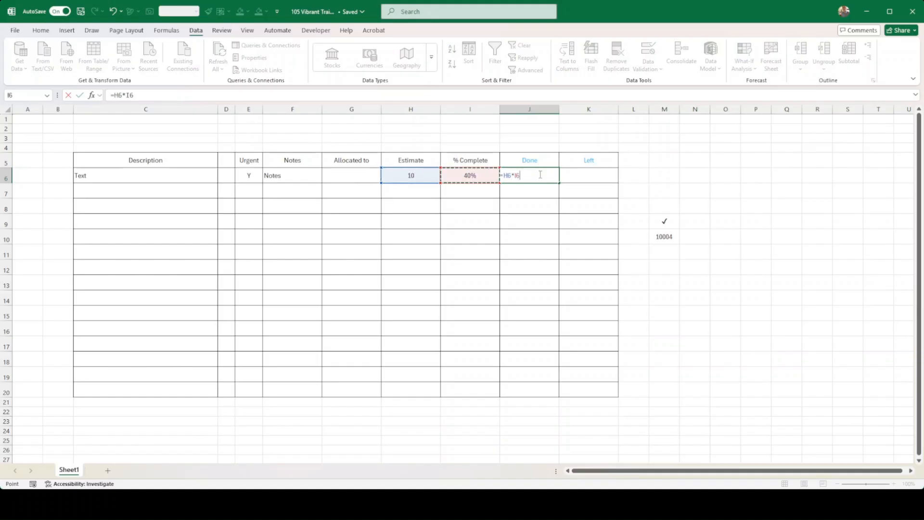
pyautogui.press('Return')
pyautogui.click(540, 175)
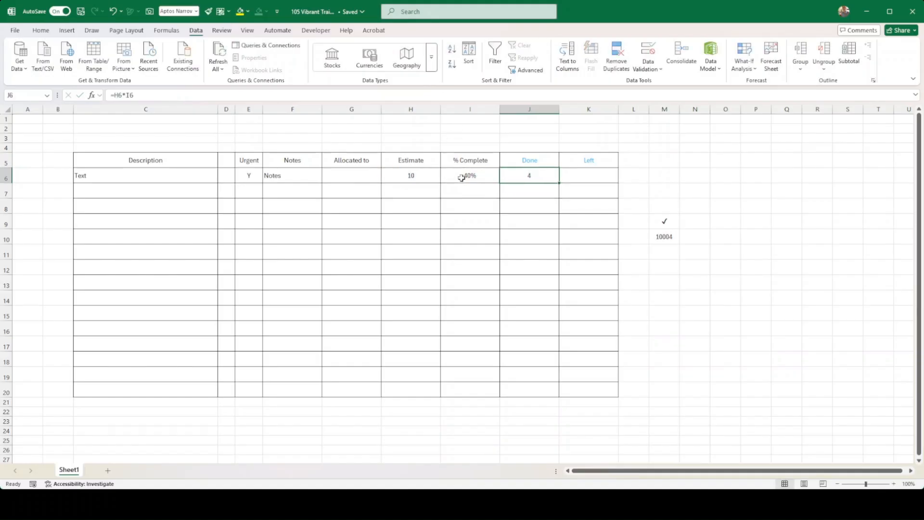
# Calculate the first row's Left value in K6 with the formula =H6-J6
pyautogui.click(580, 174)
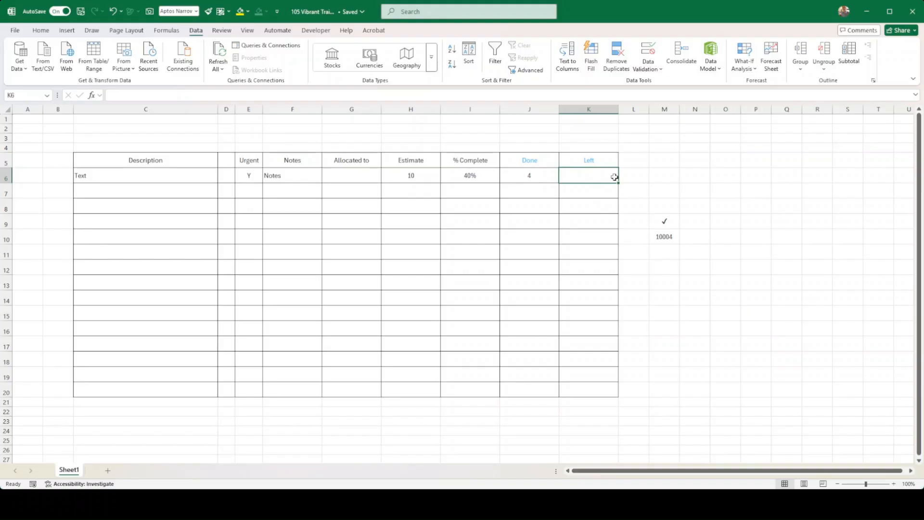
pyautogui.write('=')
pyautogui.press('Left')
pyautogui.press('Left')
pyautogui.press('Left')
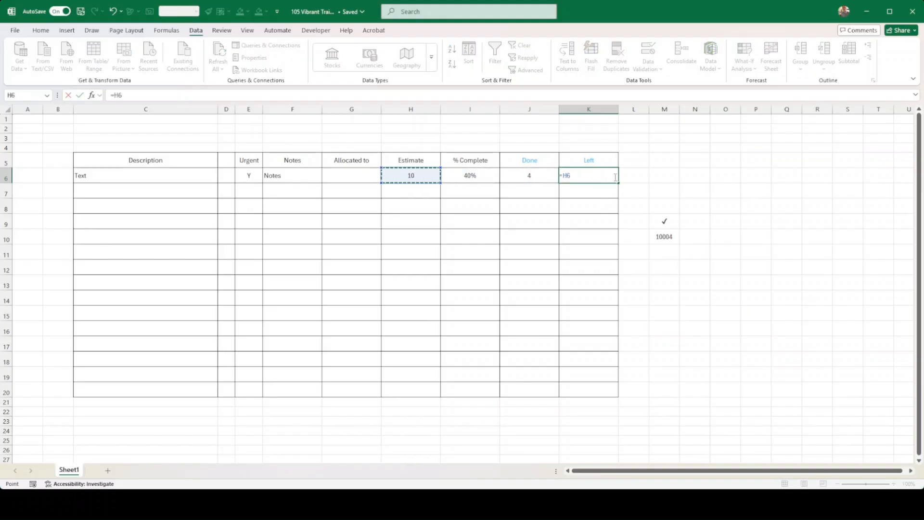
pyautogui.write('-')
pyautogui.press('Left')
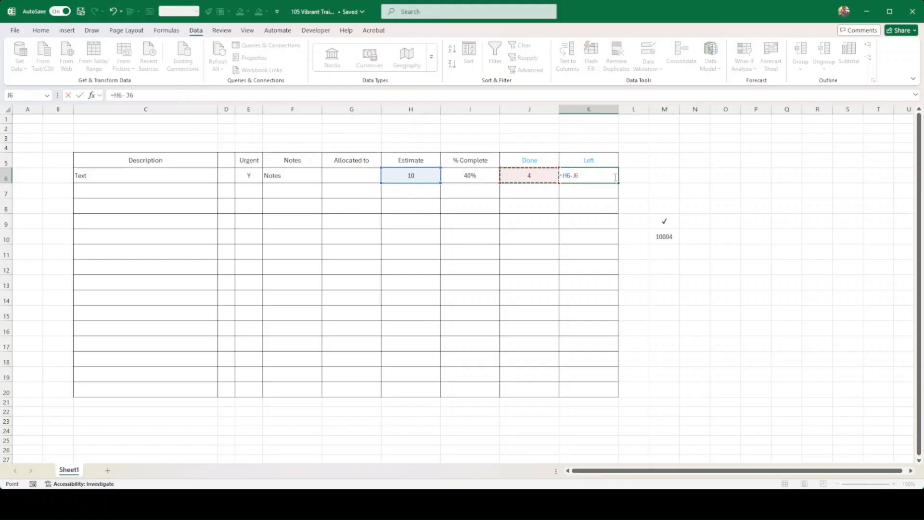
pyautogui.press('Return')
pyautogui.click(615, 178)
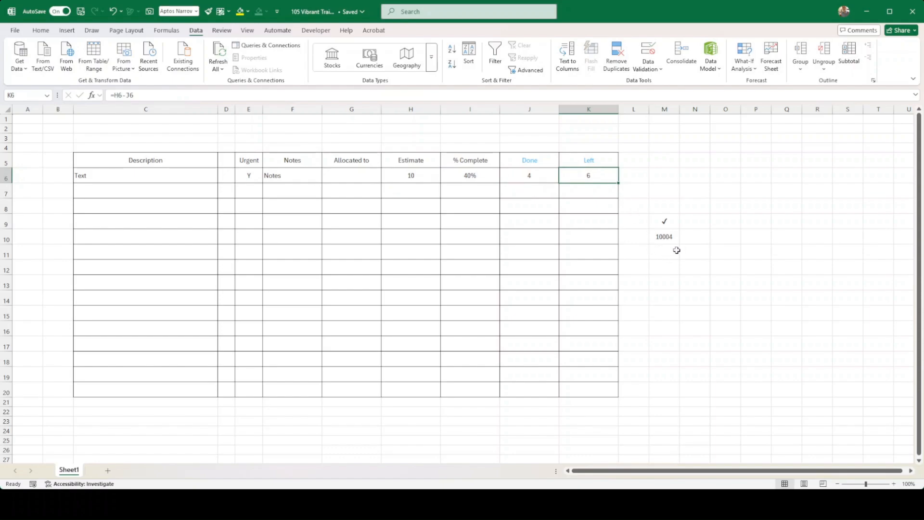
# Widen the unnamed column D between Description and Urgent slightly and go to its first task cell, D6
pyautogui.moveTo(237, 110); pyautogui.dragTo(239, 110)
pyautogui.click(220, 166)
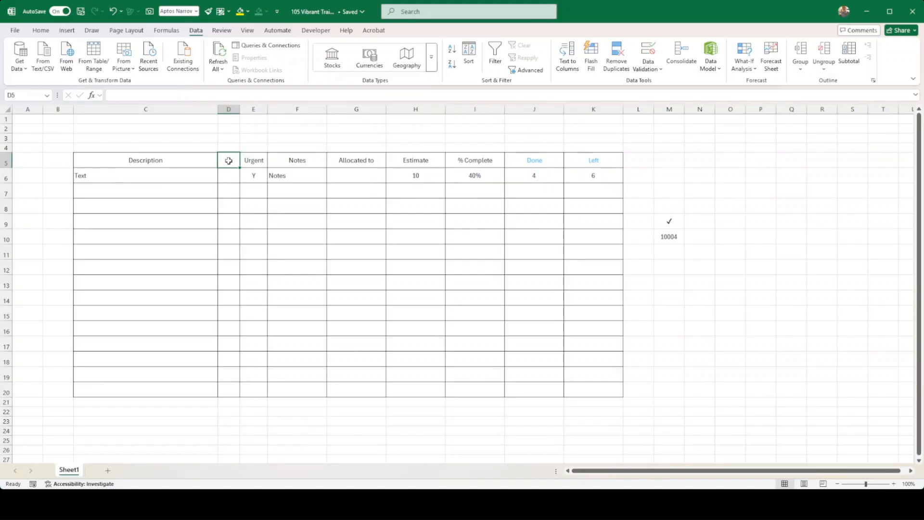
pyautogui.click(229, 176)
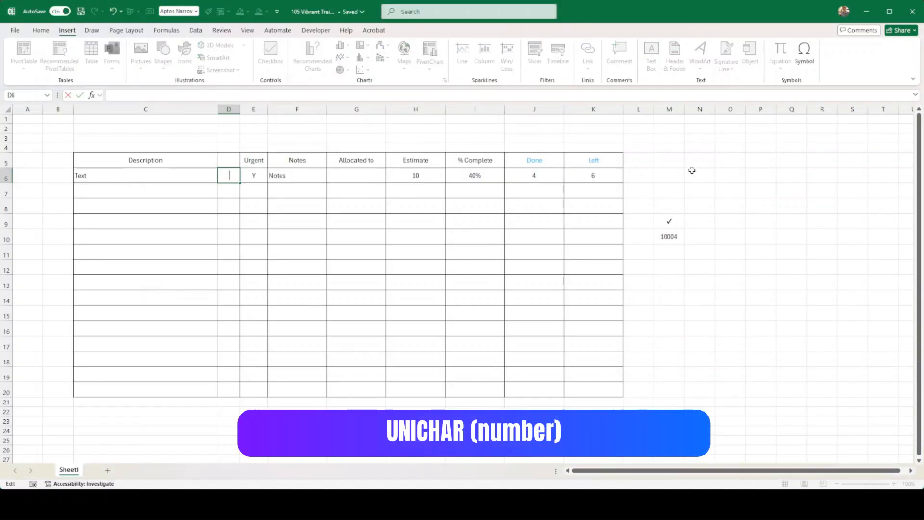
# Try the UNICHAR codes 10005 and 10006 in M10, restore 10004, and inspect the symbol formula in M9
pyautogui.click(668, 237)
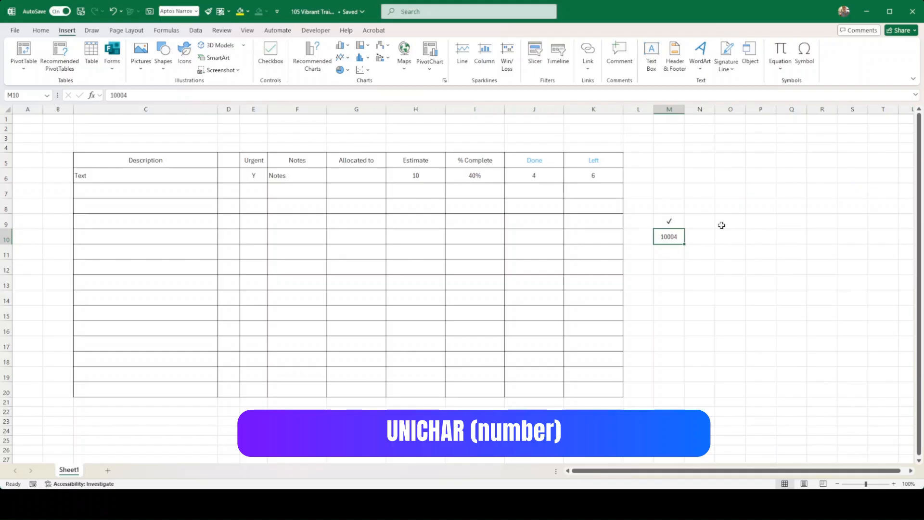
pyautogui.write('10')
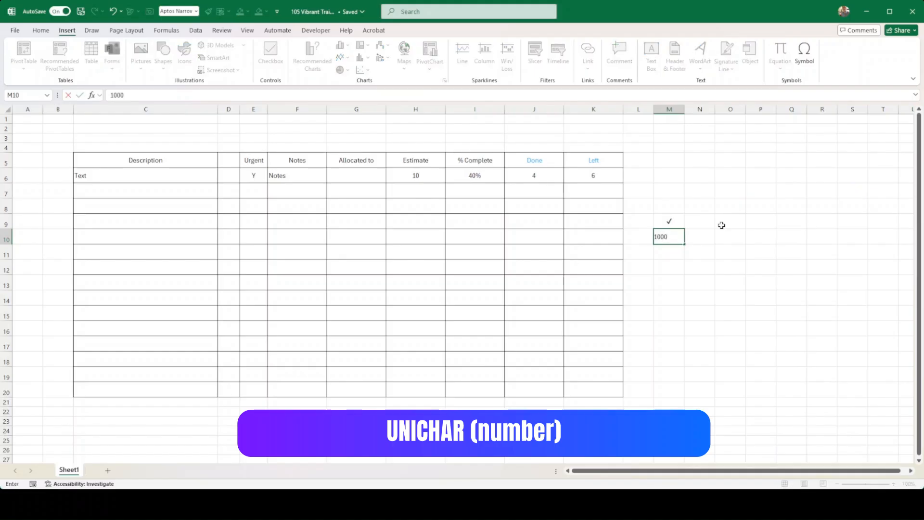
pyautogui.hotkey('ctrl', 'Return')
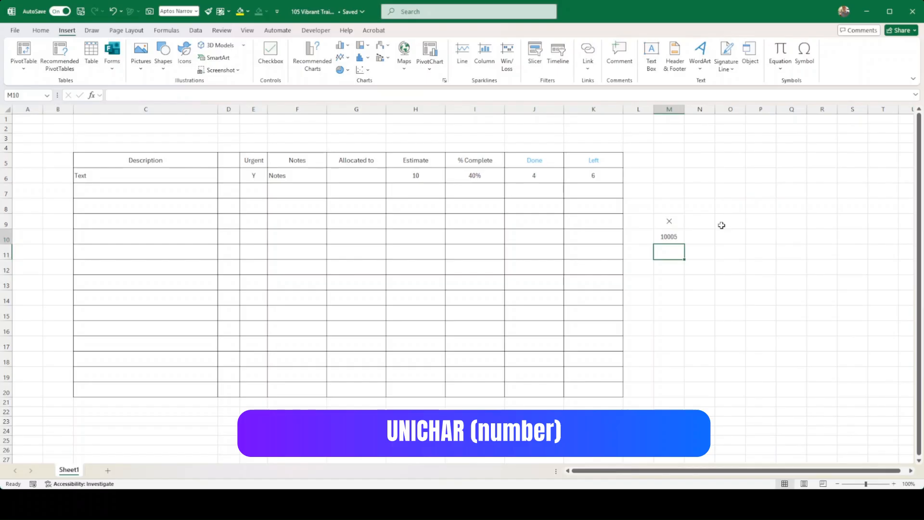
pyautogui.write('1000')
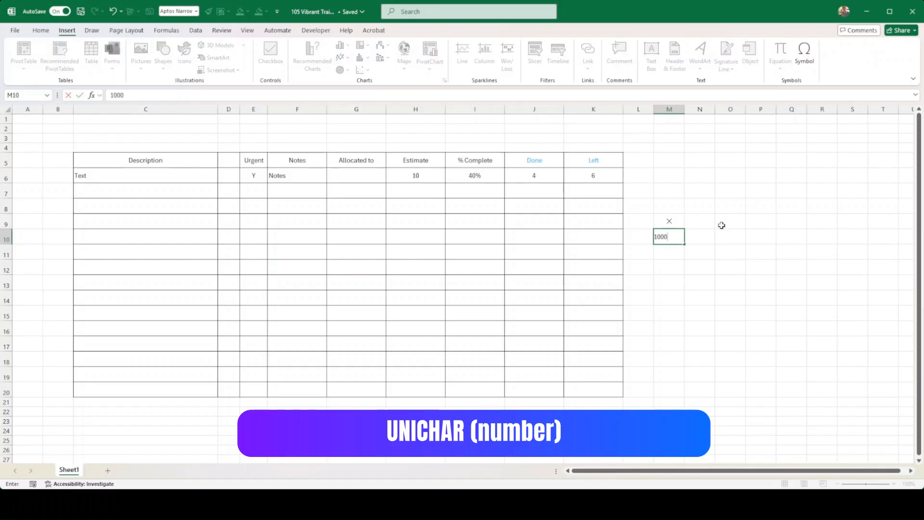
pyautogui.write('6')
pyautogui.press('Return')
pyautogui.press('Up')
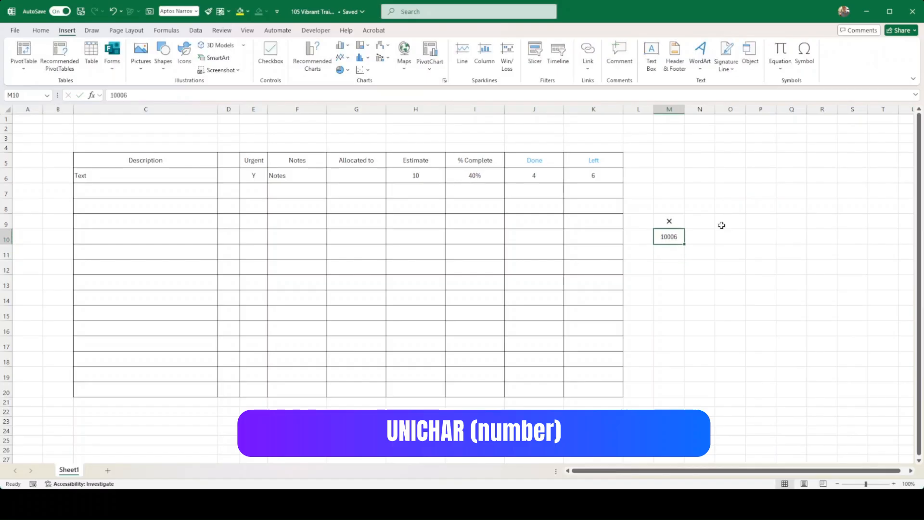
pyautogui.write('1000')
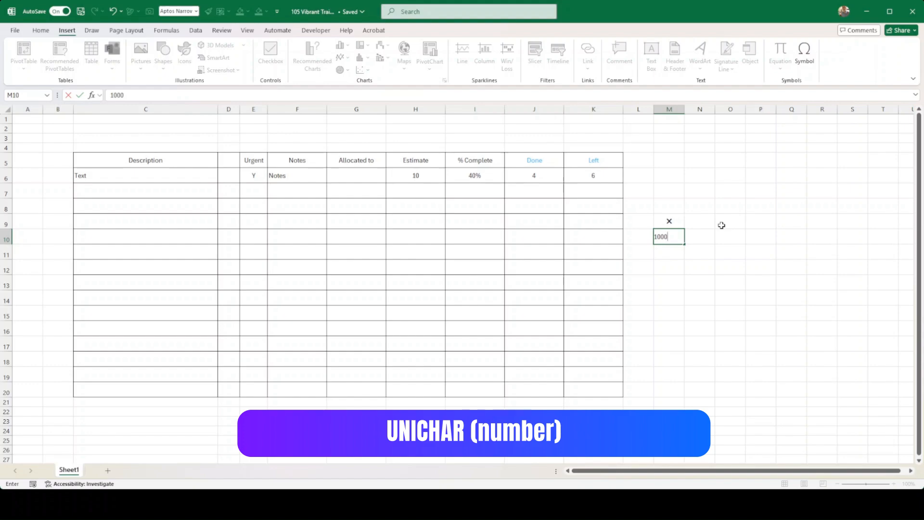
pyautogui.write('4')
pyautogui.press('Return')
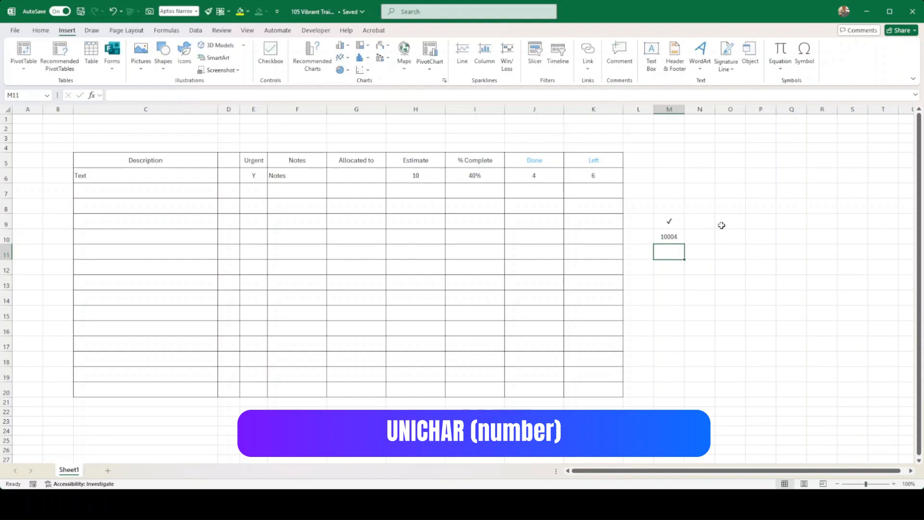
pyautogui.click(670, 233)
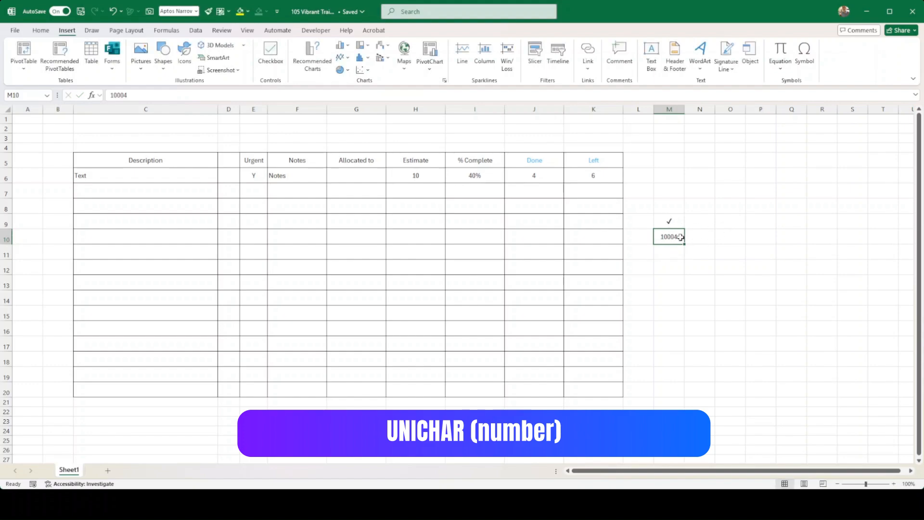
pyautogui.click(672, 223)
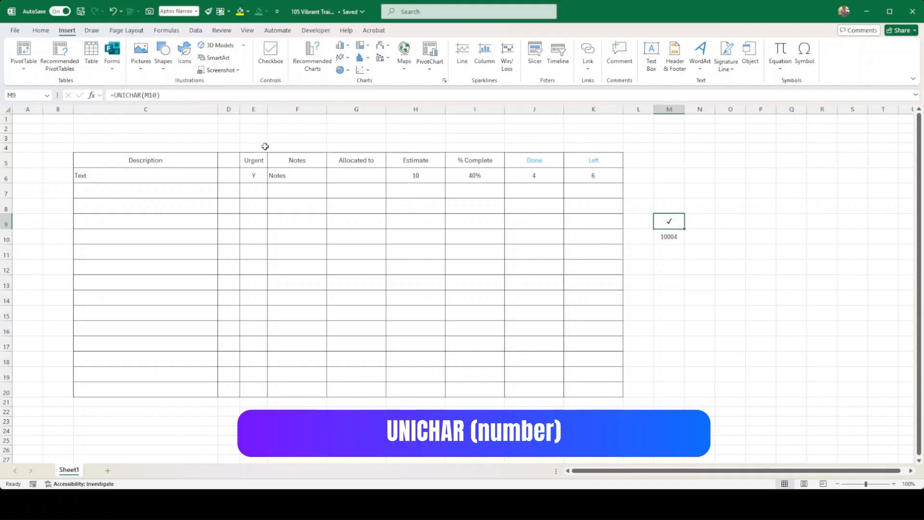
# Enter the formula =IF(I6=100%,UNICHAR(10004),"") in D6 to mark the first task with a check symbol when complete
pyautogui.click(228, 176)
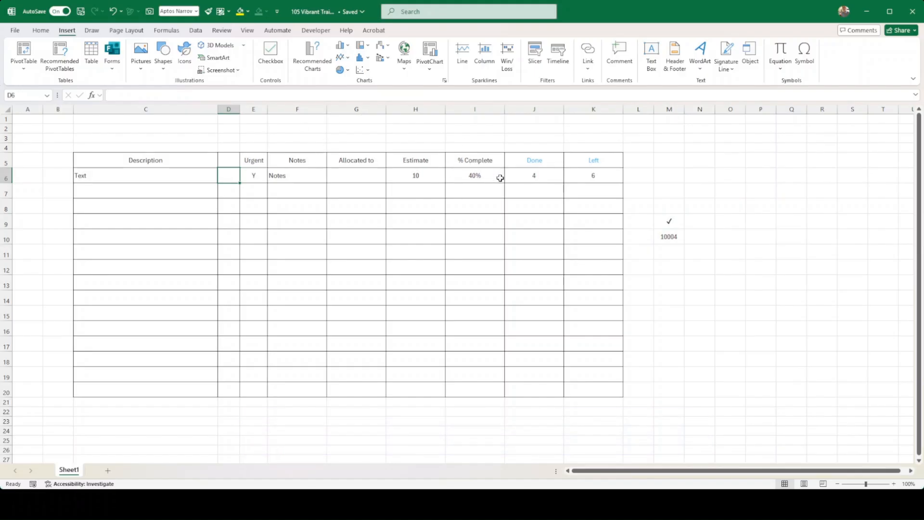
pyautogui.write('=')
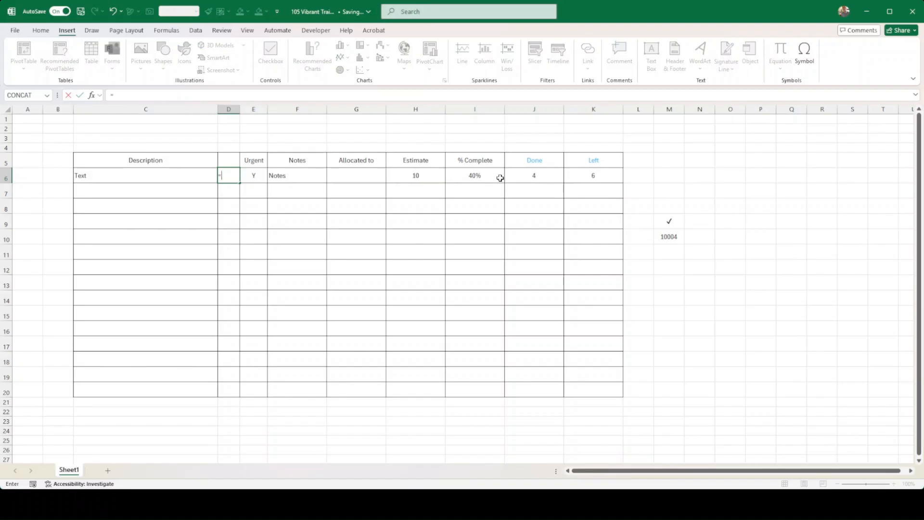
pyautogui.write('if(')
pyautogui.click(481, 175)
pyautogui.write('=')
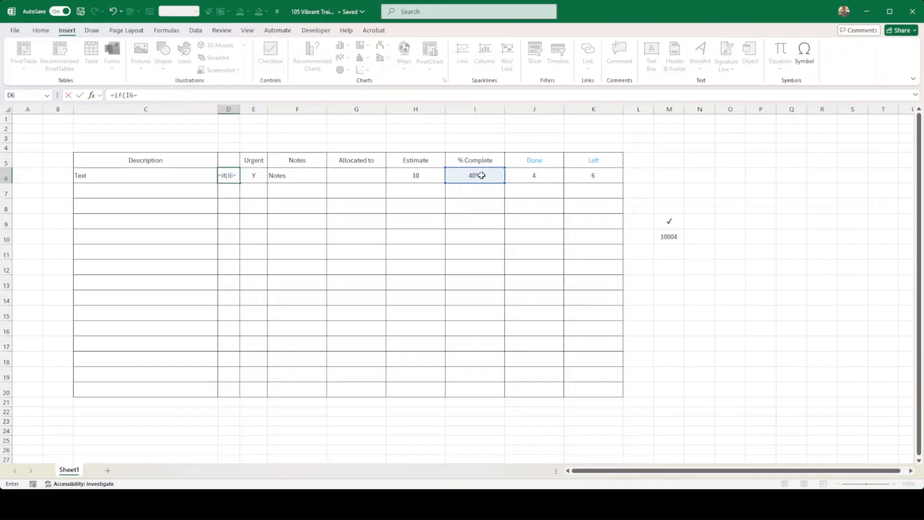
pyautogui.write('100%,unichar(10')
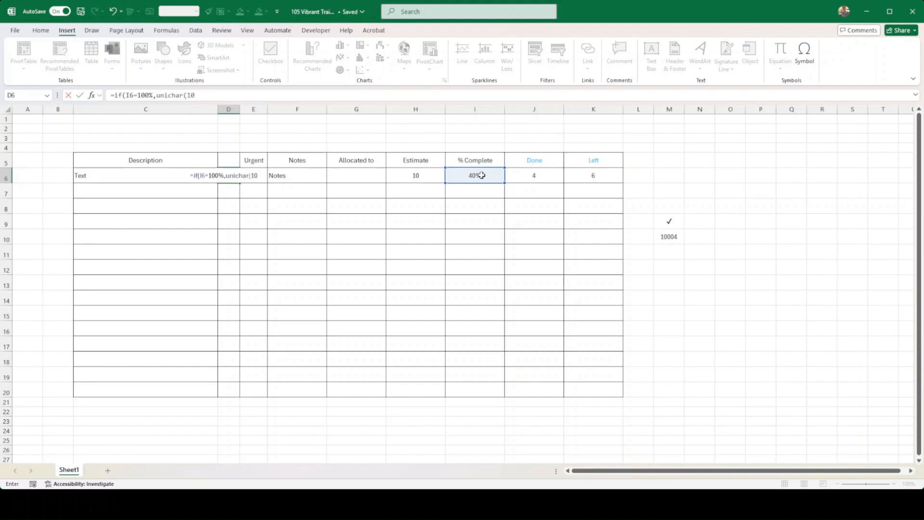
pyautogui.write('004),"')
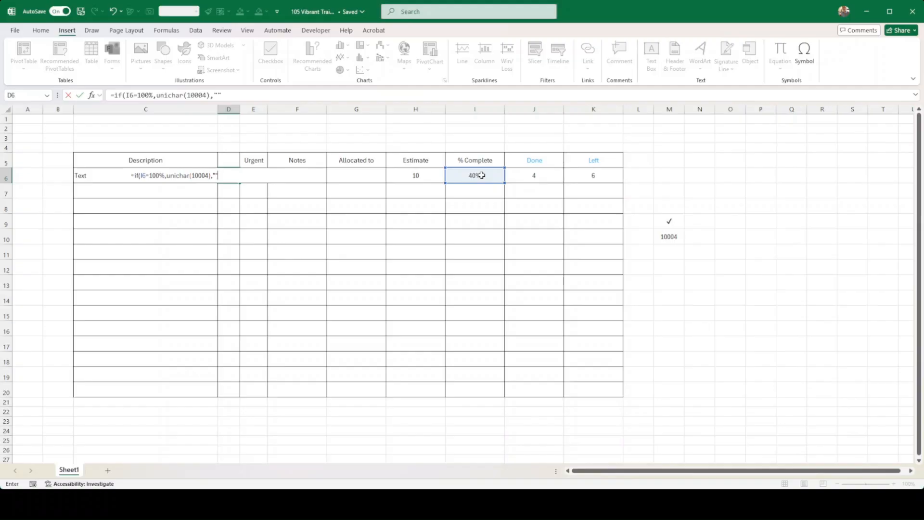
pyautogui.press('Return')
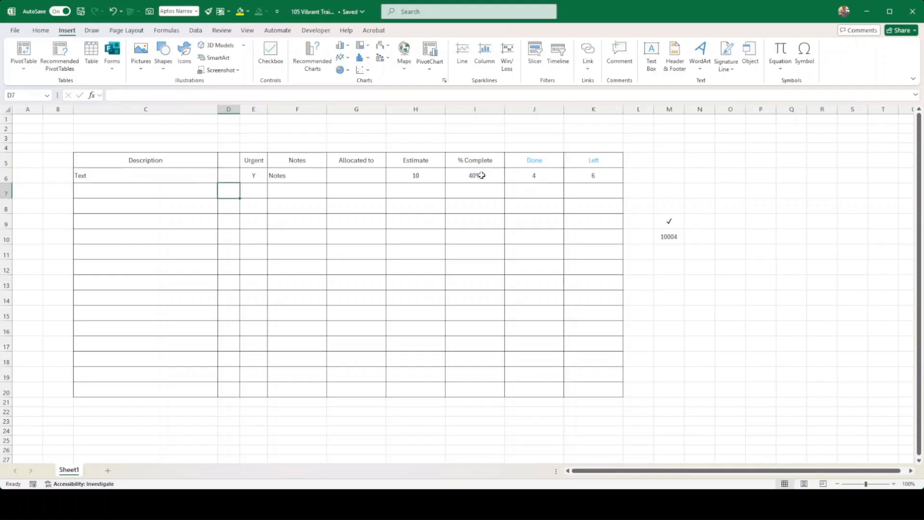
pyautogui.click(228, 175)
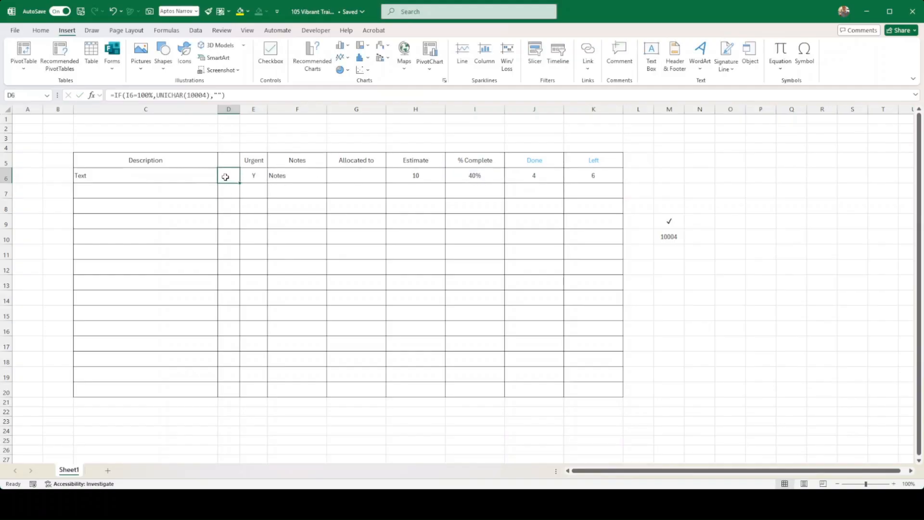
# Set the first row's % Complete to 100% and check the symbol formula in D6
pyautogui.click(485, 172)
pyautogui.write('1')
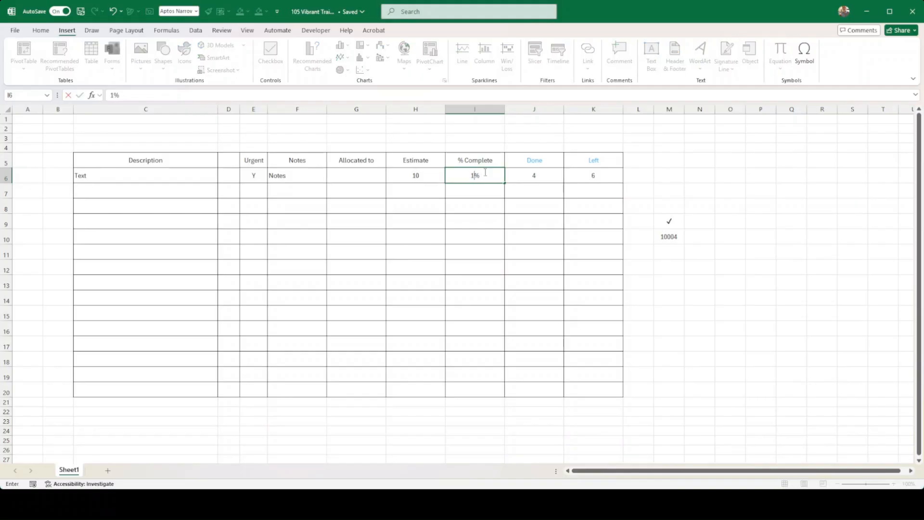
pyautogui.write('00')
pyautogui.press('Return')
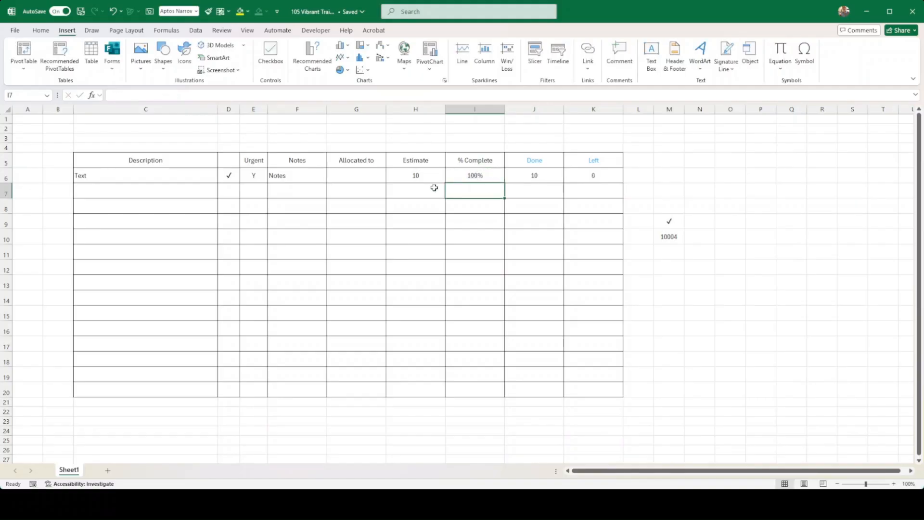
pyautogui.click(225, 176)
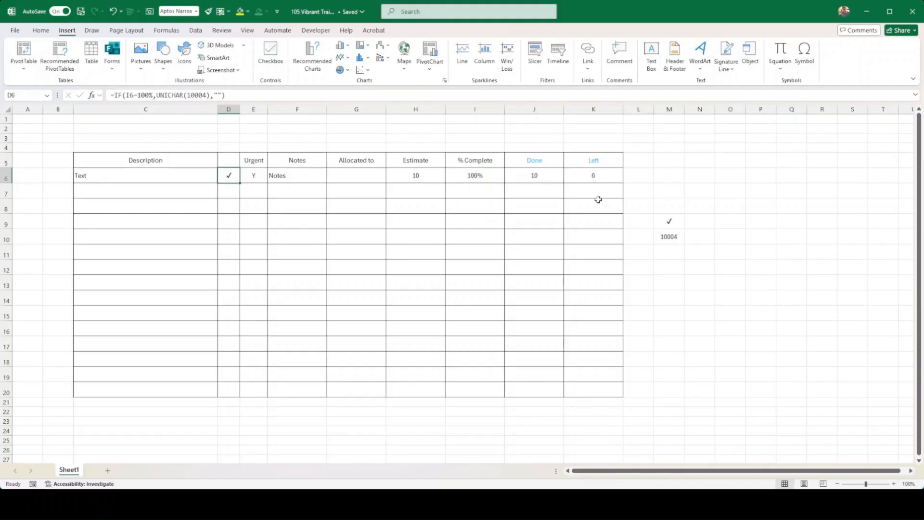
# Review the task table and the purple, red, yellow and green hex codes in M12:N15, and open the theme colour options
pyautogui.moveTo(157, 161); pyautogui.dragTo(599, 393)
pyautogui.click(639, 378)
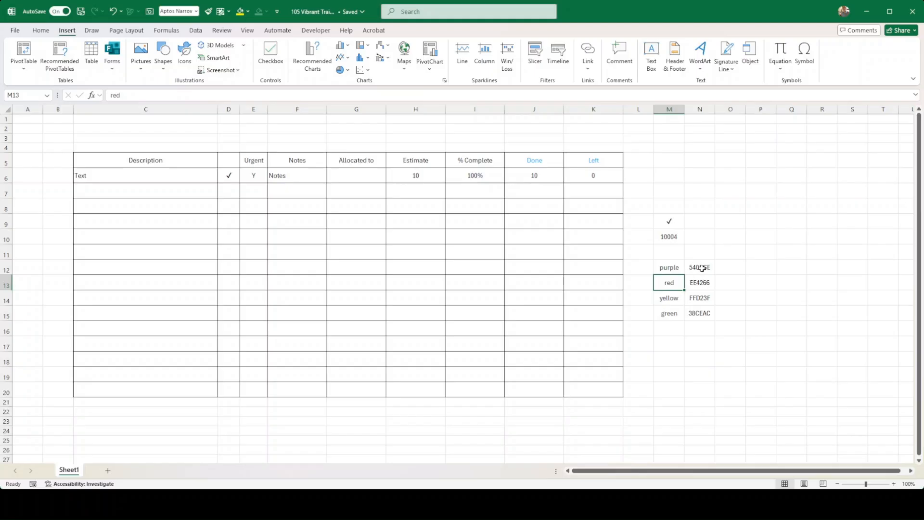
pyautogui.moveTo(702, 268); pyautogui.dragTo(702, 311)
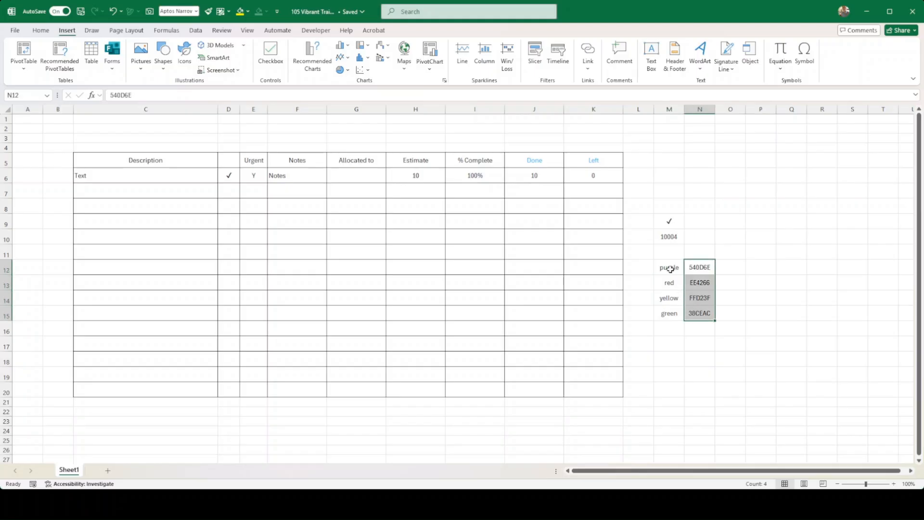
pyautogui.moveTo(670, 270); pyautogui.dragTo(670, 313)
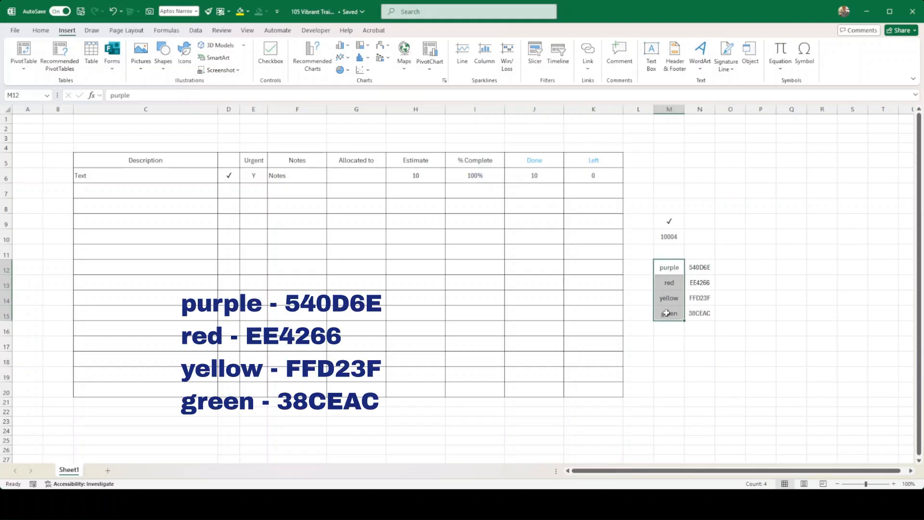
pyautogui.click(711, 268)
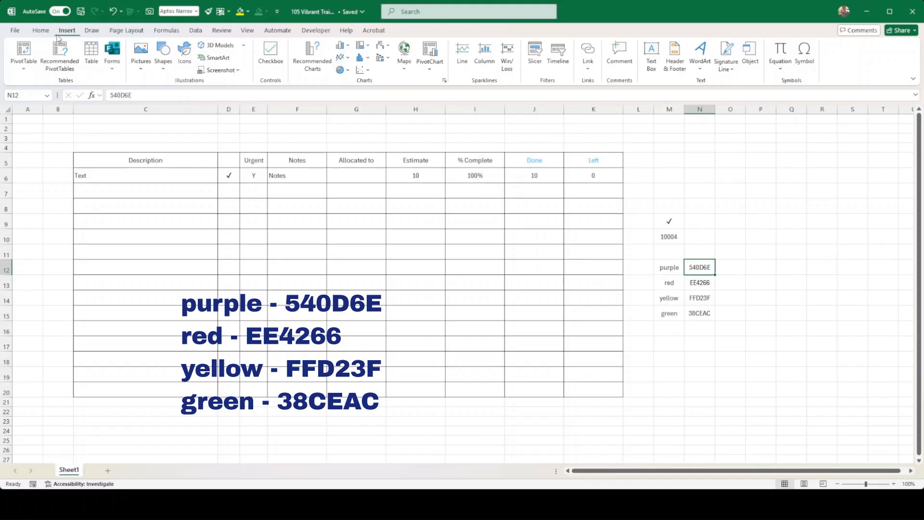
pyautogui.click(126, 31)
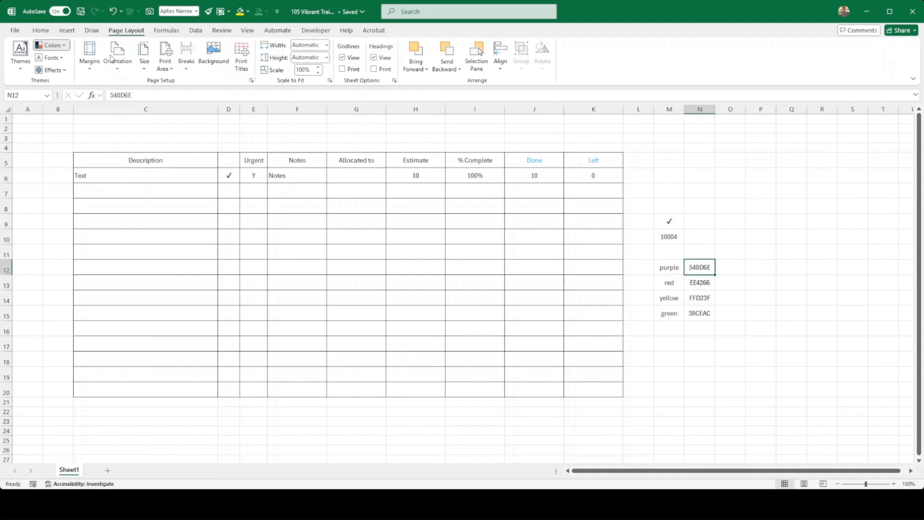
pyautogui.click(79, 329)
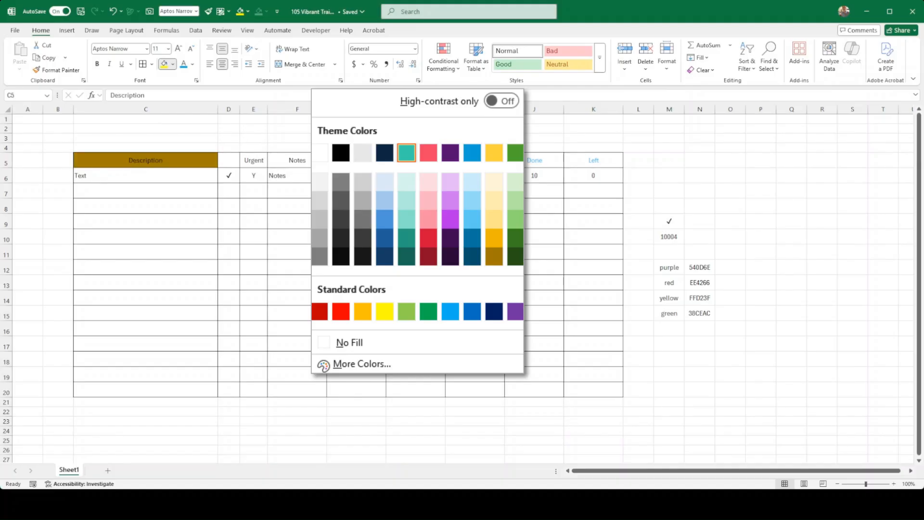
# Fill the Description to Notes headers, C5:F5, with the red theme colour and make their text bold and white
pyautogui.press('Escape')
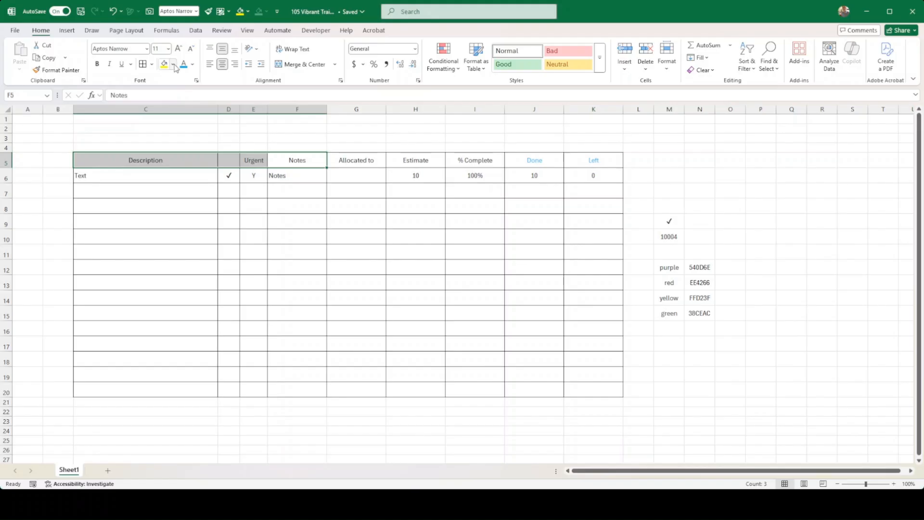
pyautogui.click(174, 65)
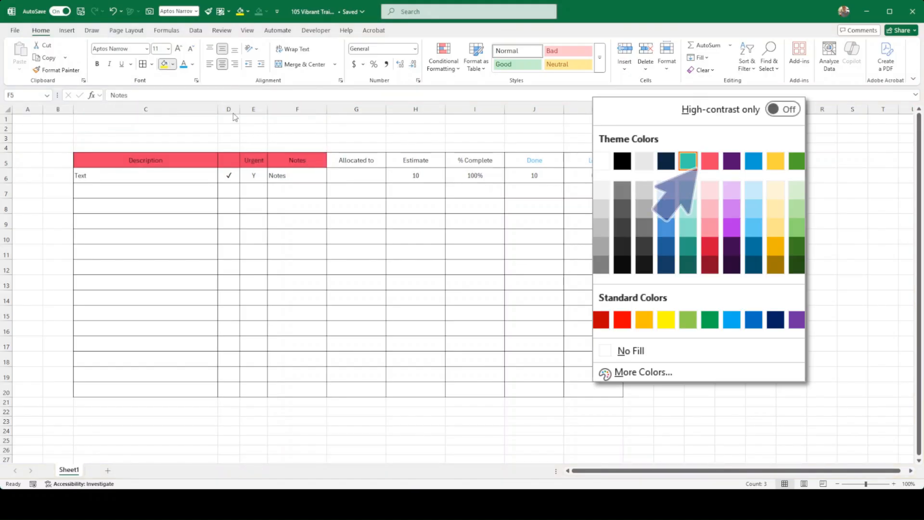
pyautogui.click(234, 117)
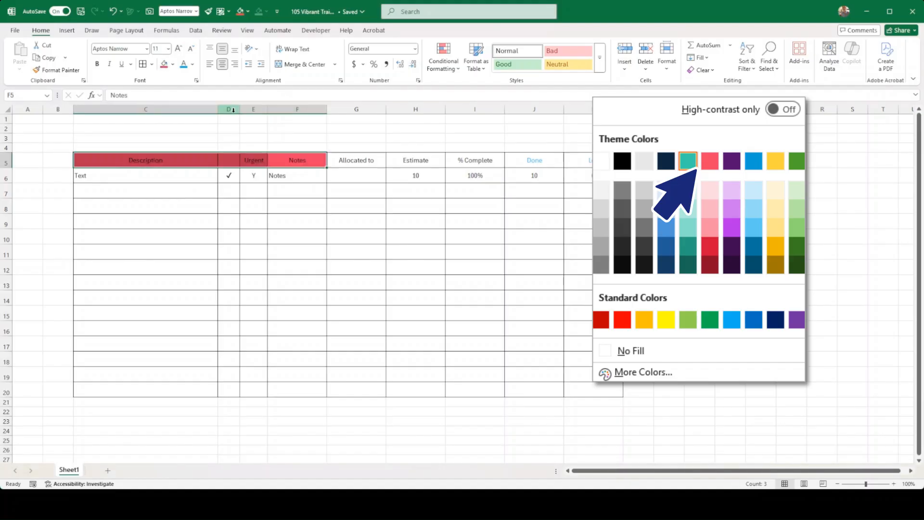
pyautogui.click(185, 126)
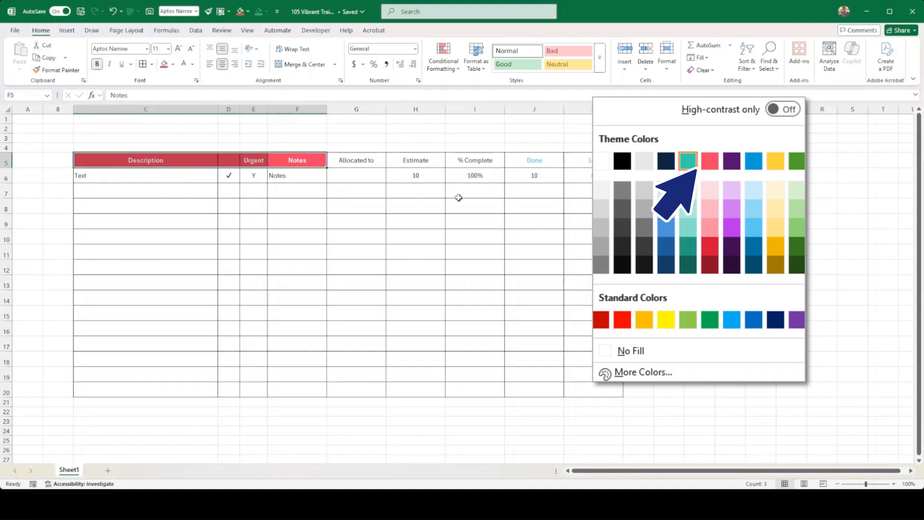
# Format the Allocated to and Estimate headers, G5:H5, with bold white text and a lighter purple theme fill
pyautogui.click(354, 163)
pyautogui.moveTo(354, 164); pyautogui.dragTo(416, 161)
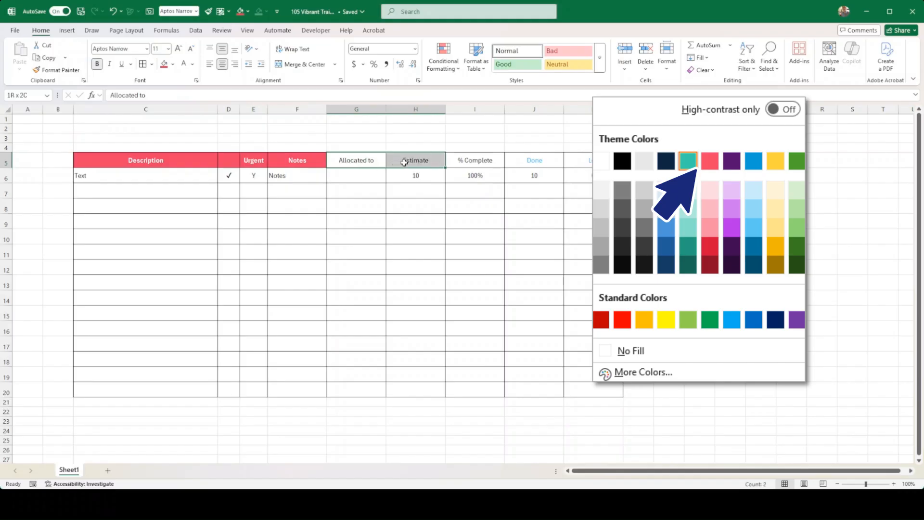
pyautogui.click(97, 65)
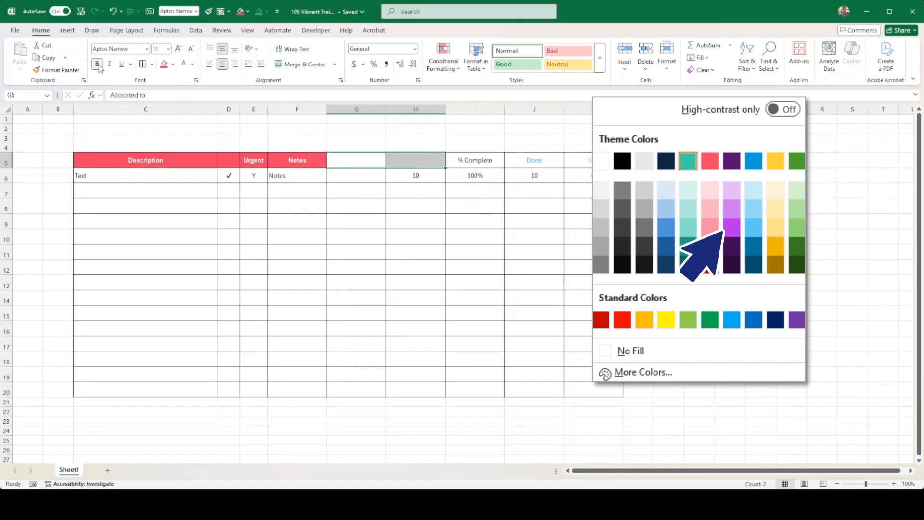
pyautogui.click(175, 64)
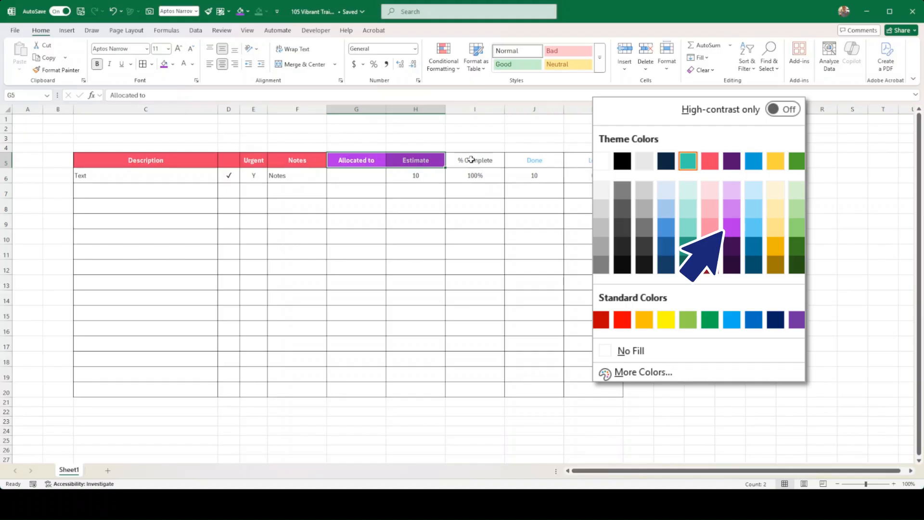
# Format the % Complete, Done and Left headers, I5:K5, with bold white text and a darker yellow theme fill
pyautogui.moveTo(473, 159); pyautogui.dragTo(569, 159)
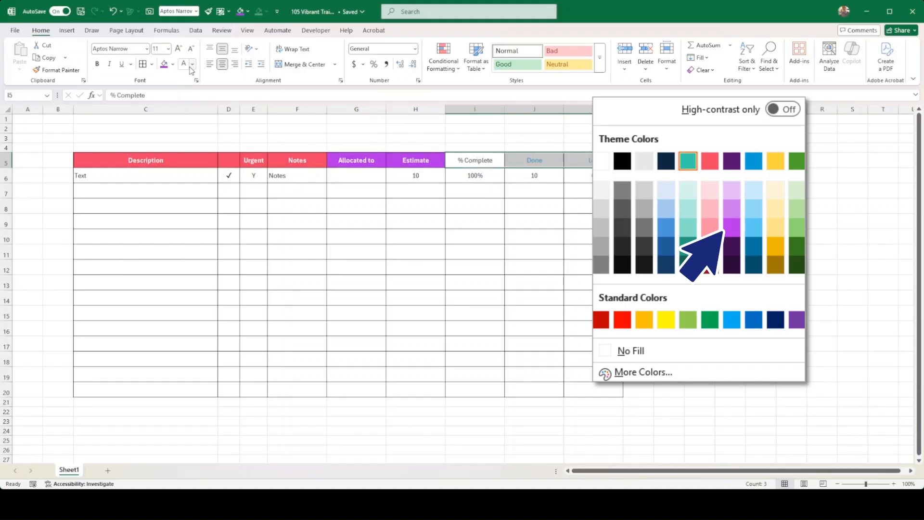
pyautogui.click(185, 66)
pyautogui.click(97, 65)
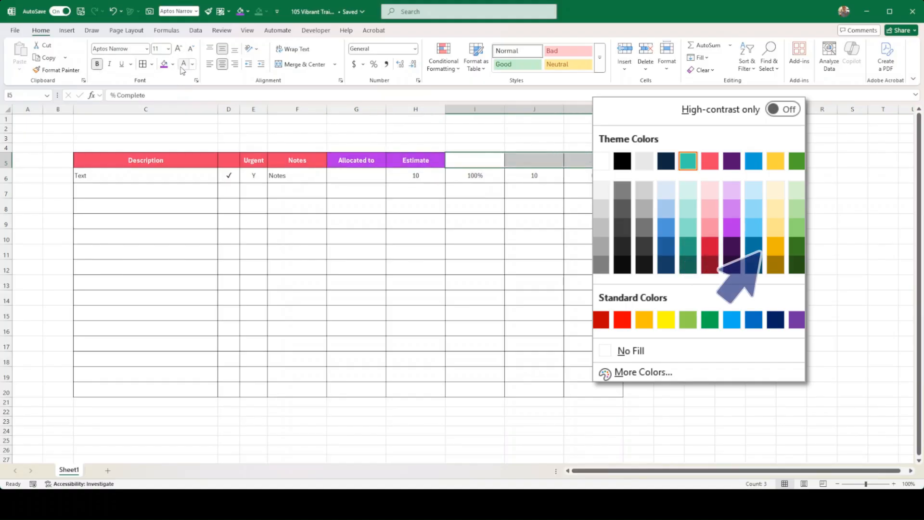
pyautogui.click(173, 65)
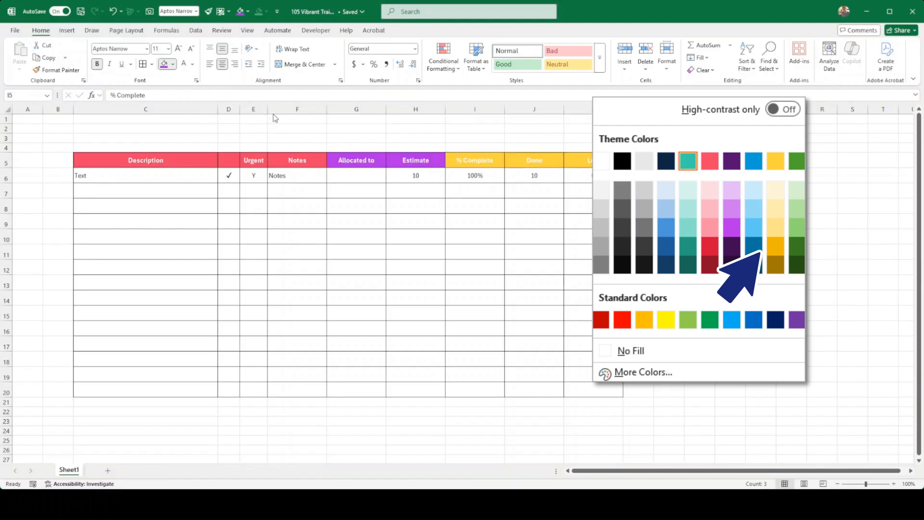
pyautogui.click(273, 164)
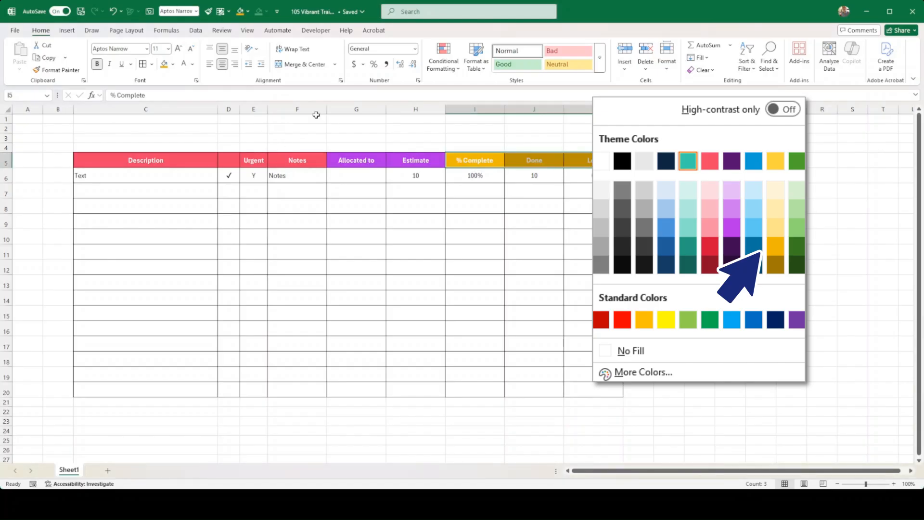
pyautogui.click(499, 162)
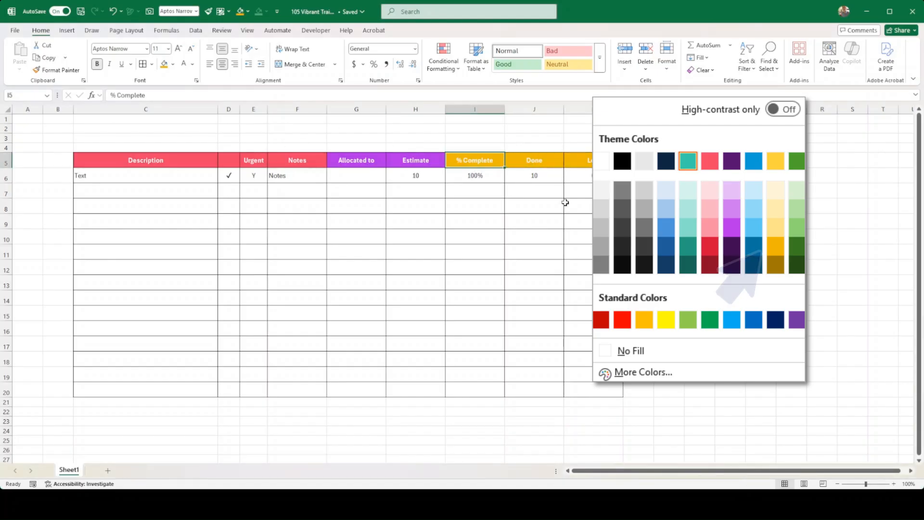
pyautogui.click(530, 202)
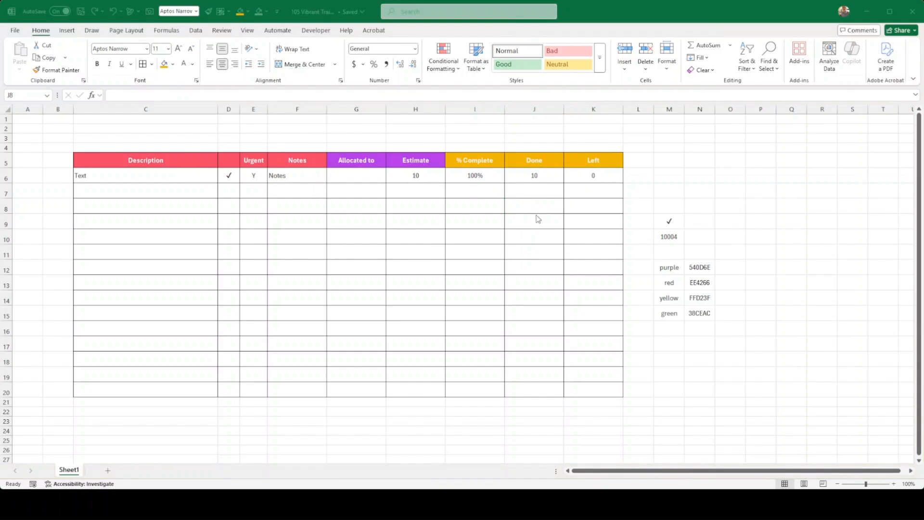
# Fill the cells under the Description to Notes headers, C6:F20, with the lightest red theme shade
pyautogui.click(191, 175)
pyautogui.moveTo(190, 175); pyautogui.dragTo(305, 388)
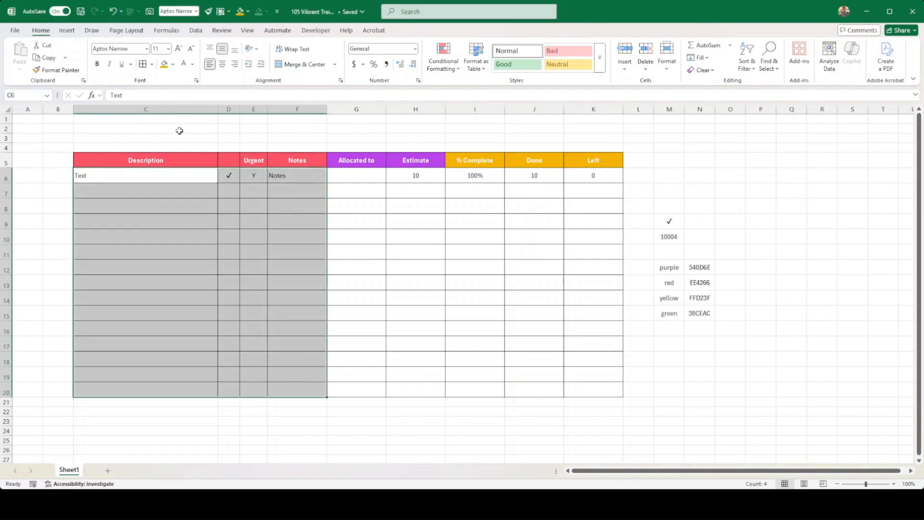
pyautogui.click(172, 64)
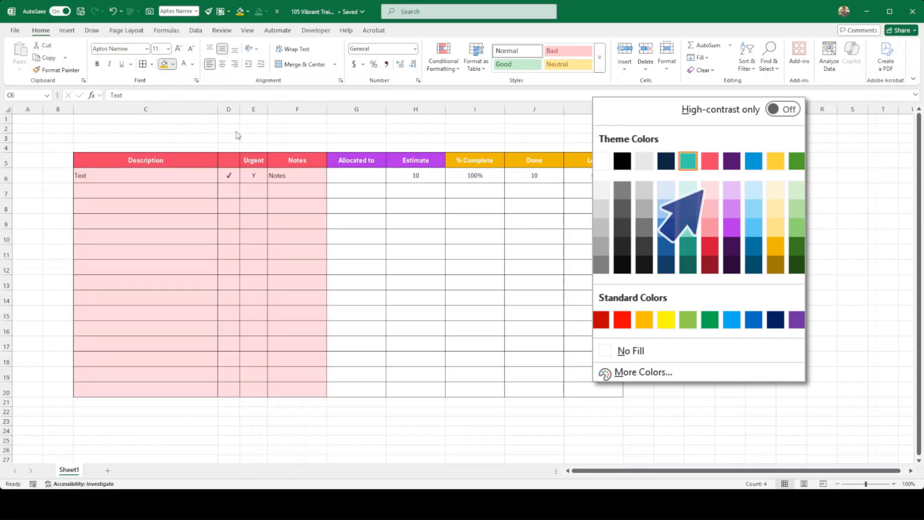
pyautogui.click(236, 131)
# Fill the cells under Allocated to and Estimate, G6:H20, with the lightest purple theme shade
pyautogui.click(355, 177)
pyautogui.moveTo(356, 178); pyautogui.dragTo(411, 391)
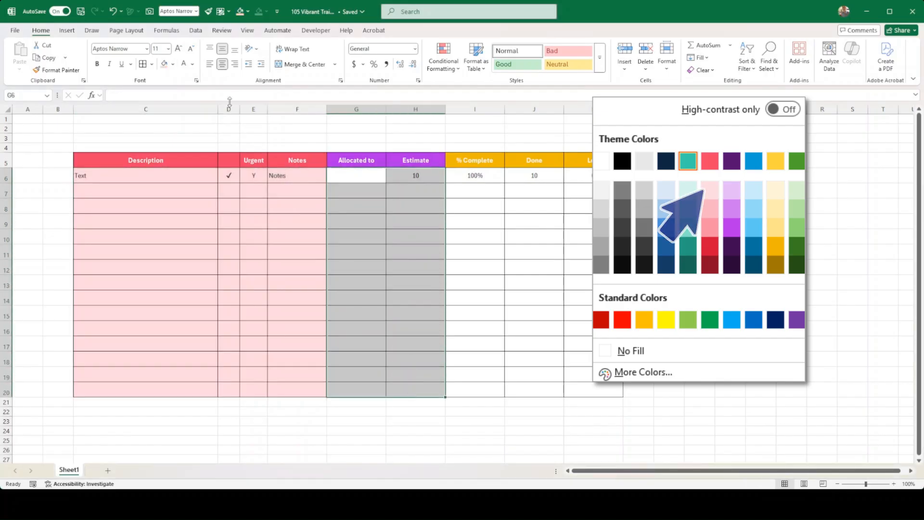
pyautogui.click(173, 64)
pyautogui.click(244, 131)
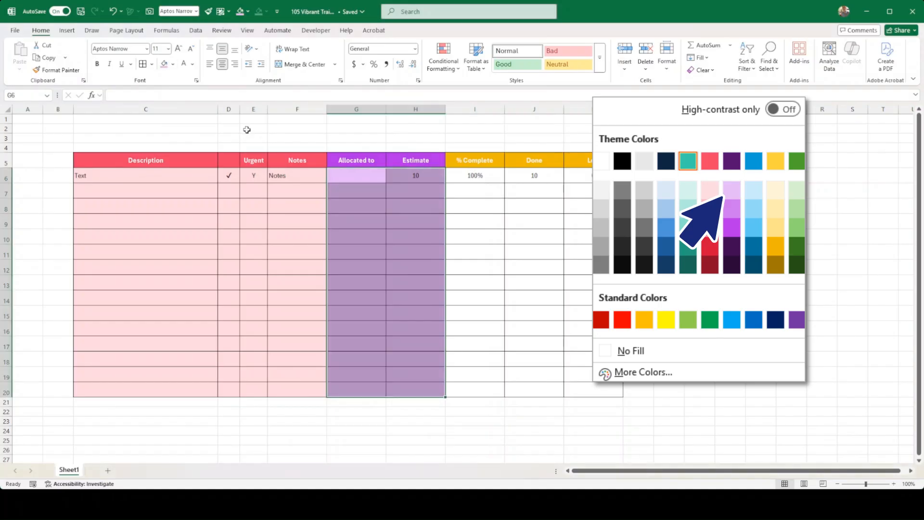
# Fill the cells under % Complete, Done and Left, I6:K20, with the lightest yellow theme shade
pyautogui.click(415, 221)
pyautogui.moveTo(476, 176)
pyautogui.mouseDown()
pyautogui.moveTo(588, 233)
pyautogui.moveTo(585, 392)
pyautogui.mouseUp()
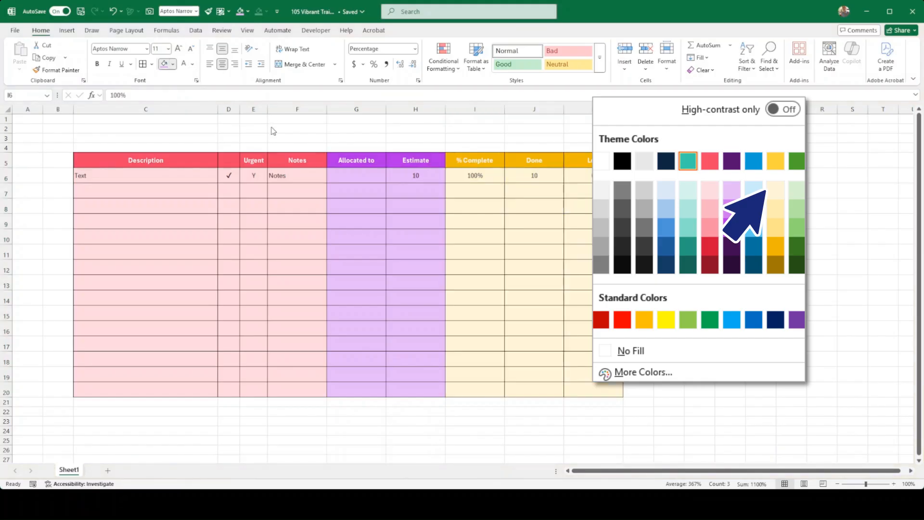
pyautogui.click(360, 217)
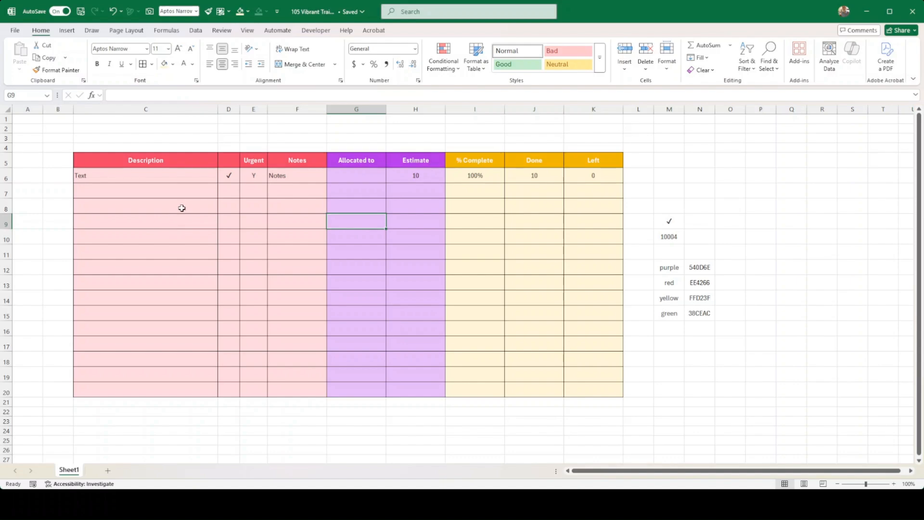
# Add a conditional formatting rule to C6:F20 with the formula =$E6="Y" and a slightly darker light red fill
pyautogui.click(140, 176)
pyautogui.moveTo(139, 176); pyautogui.dragTo(305, 173)
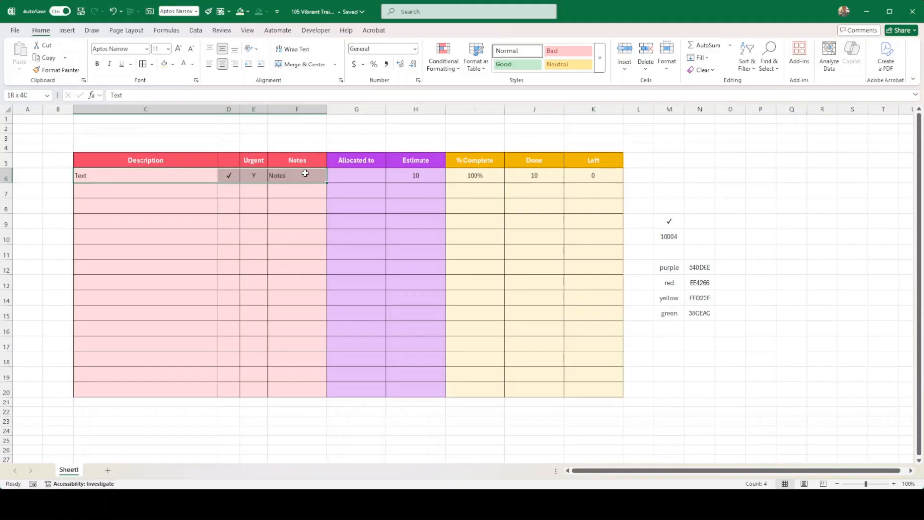
pyautogui.moveTo(305, 174); pyautogui.dragTo(304, 173)
pyautogui.click(144, 178)
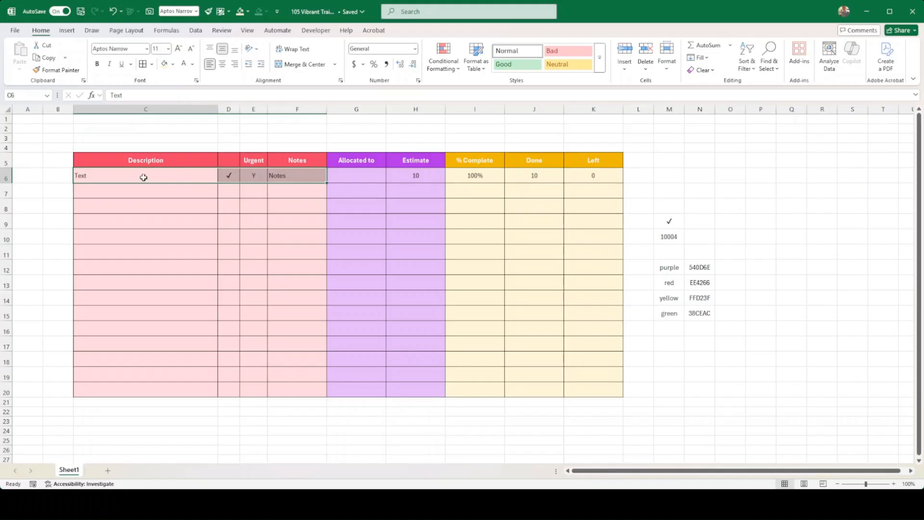
pyautogui.moveTo(191, 178); pyautogui.dragTo(289, 392)
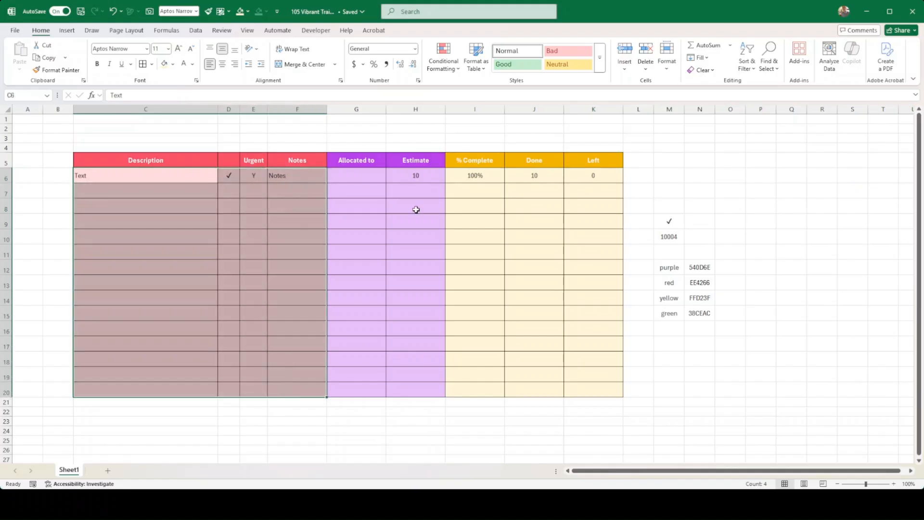
pyautogui.click(442, 63)
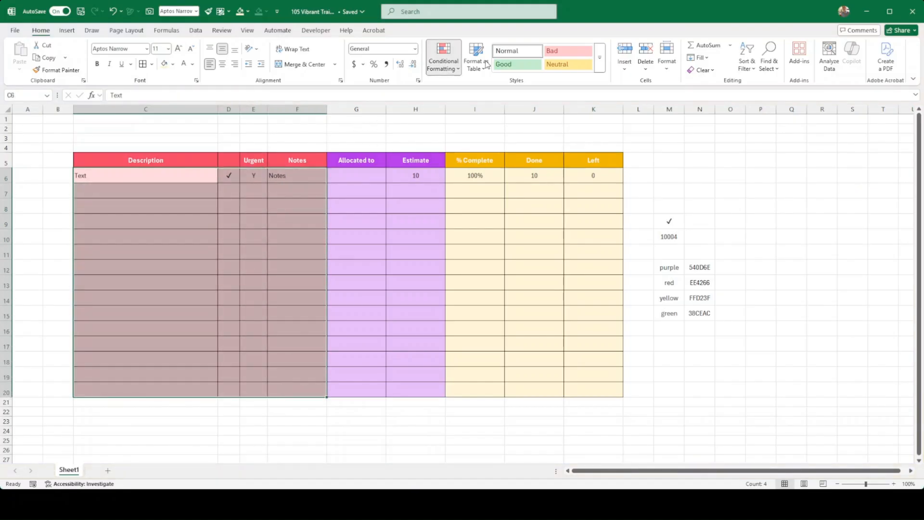
pyautogui.click(453, 181)
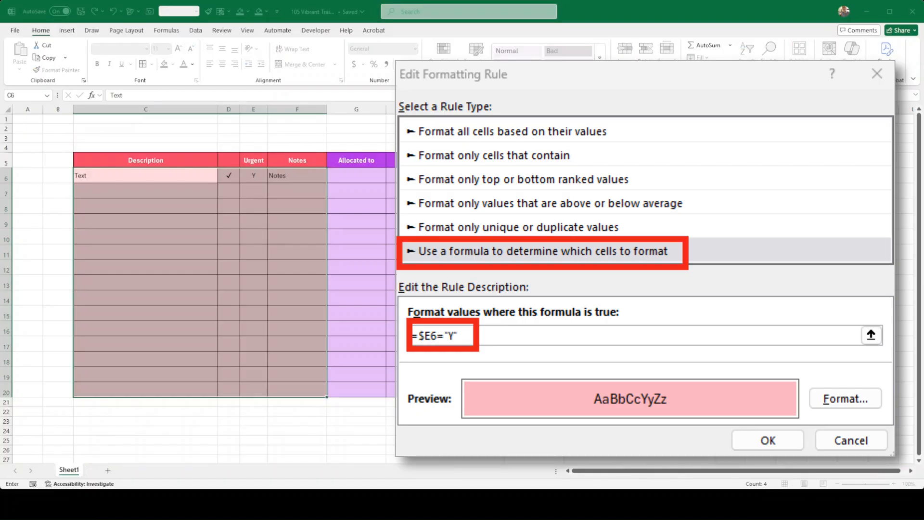
pyautogui.click(252, 174)
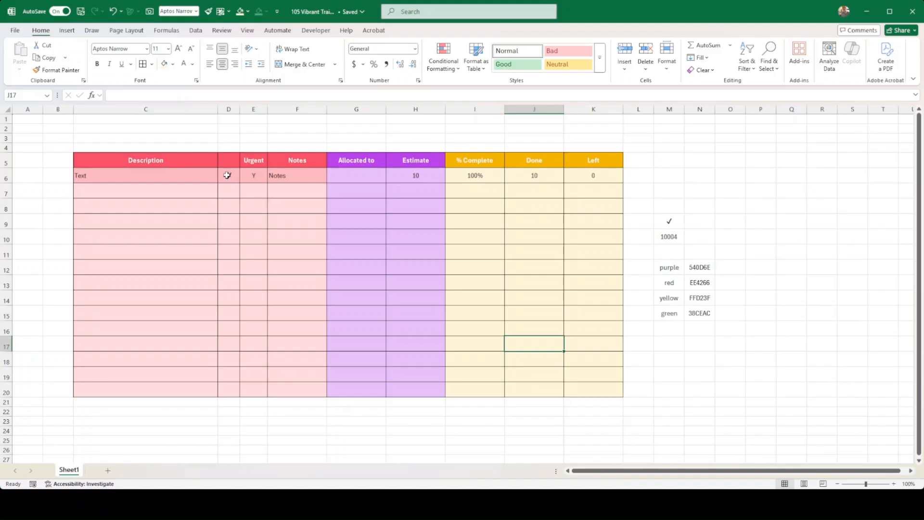
# Add conditional formatting to D6:D20 that shows completed tasks' check marks in white on the red fill
pyautogui.moveTo(227, 175); pyautogui.dragTo(237, 385)
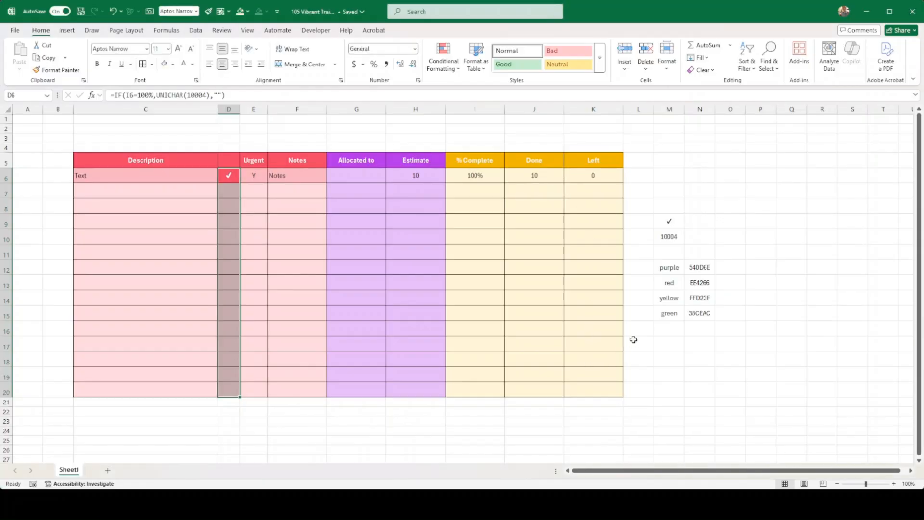
pyautogui.click(408, 279)
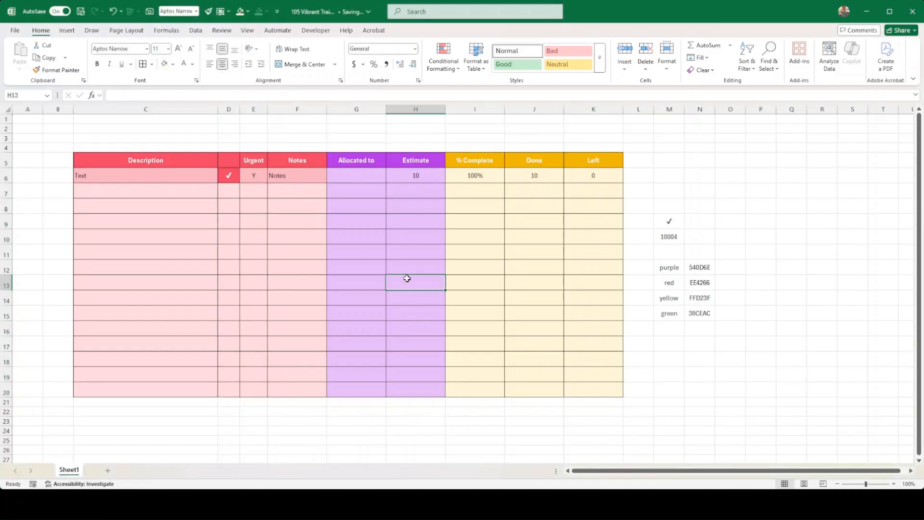
pyautogui.click(229, 175)
# Test the check mark formatting by setting the first row's % Complete to 50% and back to 100%
pyautogui.click(474, 175)
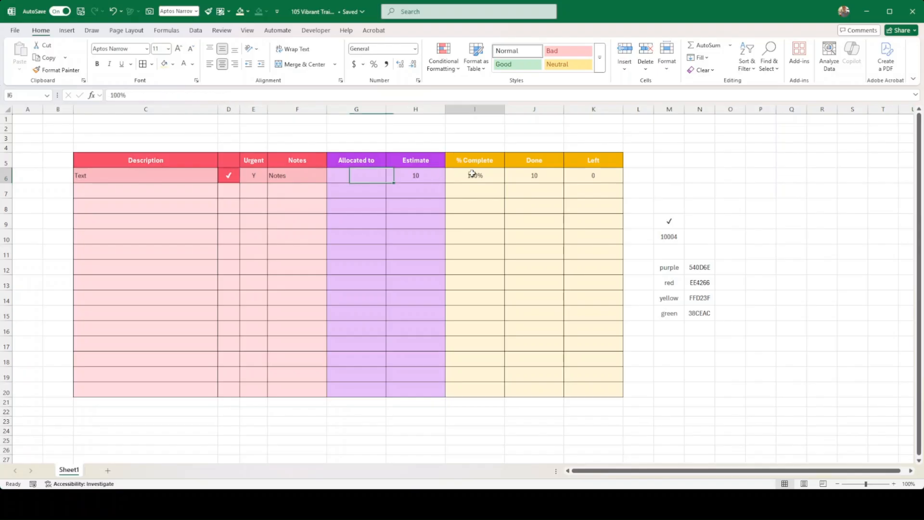
pyautogui.write('50')
pyautogui.press('Return')
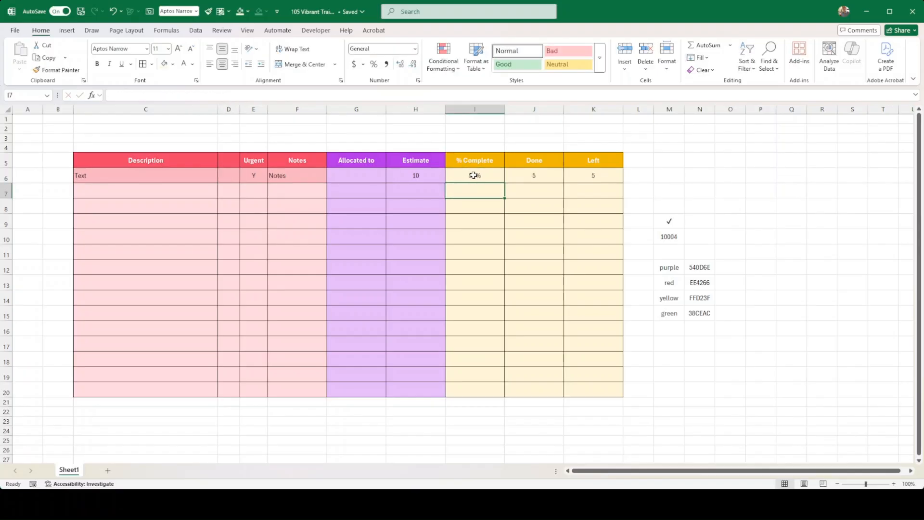
pyautogui.click(475, 175)
pyautogui.write('100')
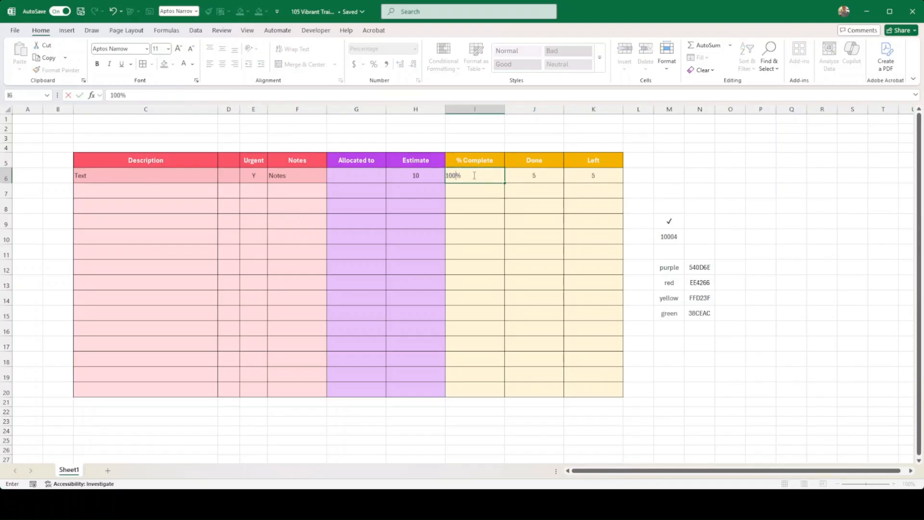
pyautogui.press('Return')
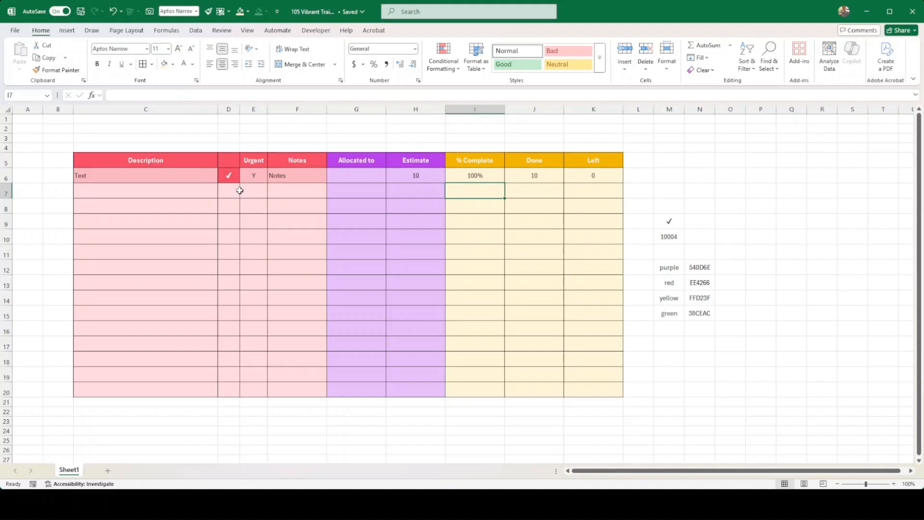
pyautogui.moveTo(235, 176); pyautogui.dragTo(234, 391)
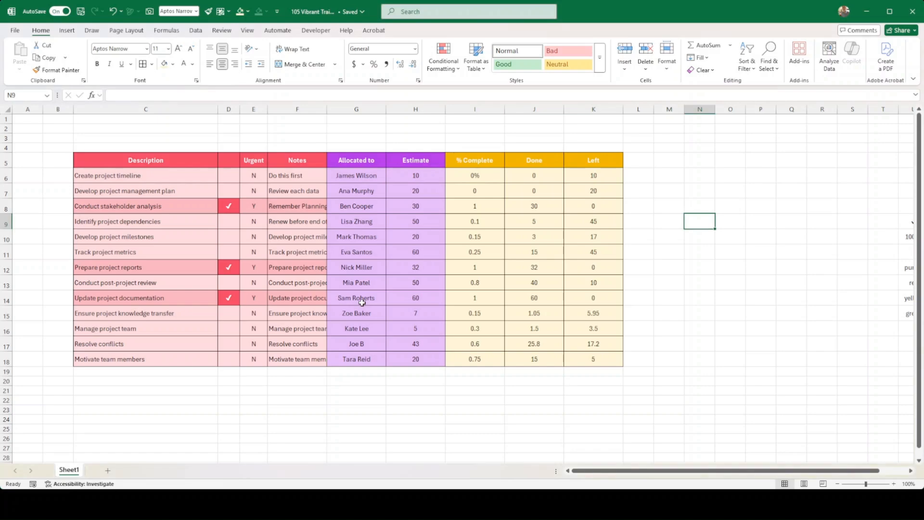
# Copy the percentage format of the first % Complete cell, I6, onto I7:I18
pyautogui.click(474, 178)
pyautogui.click(56, 70)
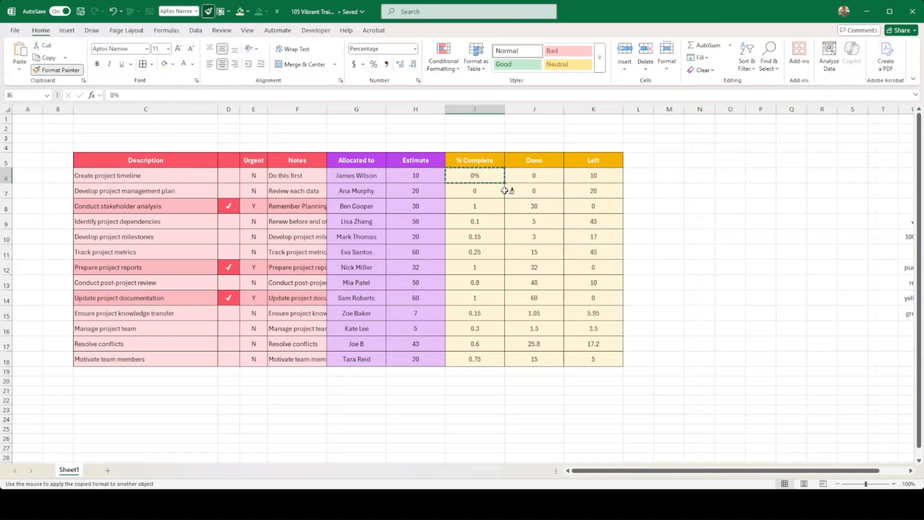
pyautogui.moveTo(504, 191)
pyautogui.mouseDown()
pyautogui.moveTo(481, 198)
pyautogui.moveTo(473, 359)
pyautogui.mouseUp()
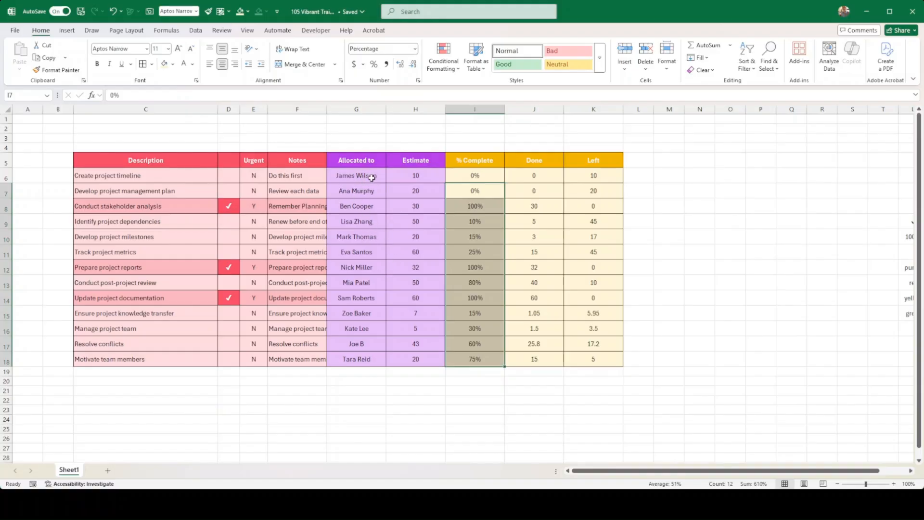
pyautogui.click(391, 185)
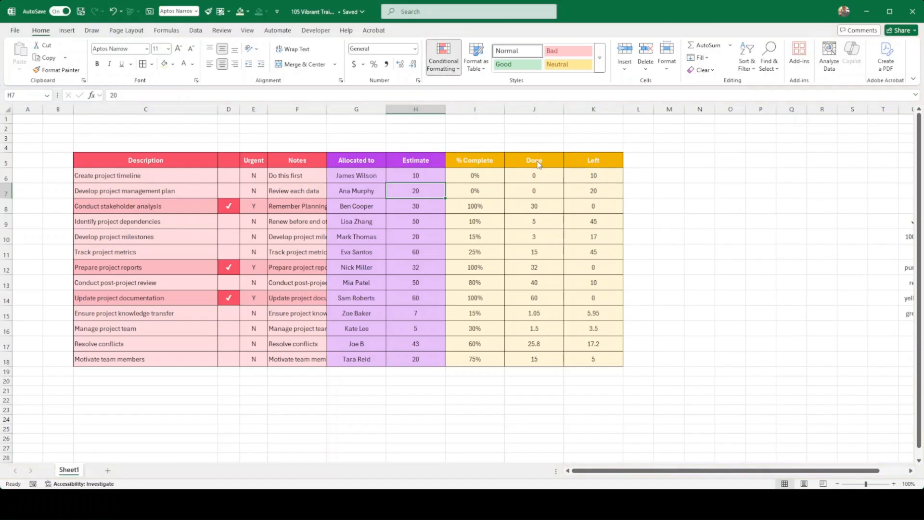
pyautogui.click(455, 187)
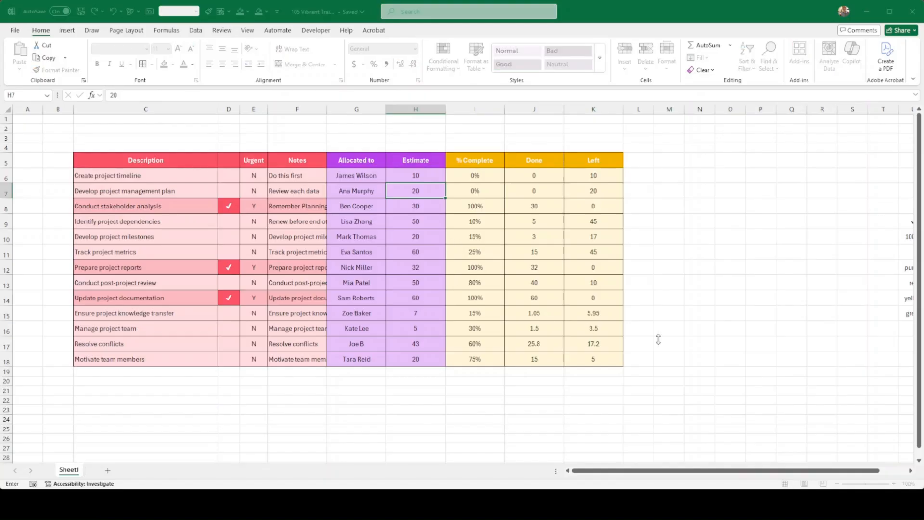
pyautogui.click(684, 335)
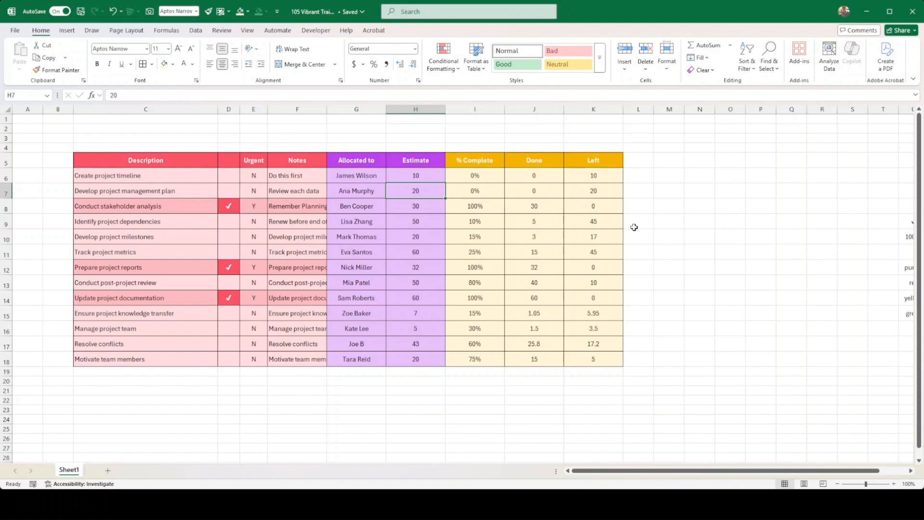
# Enter =COUNTIF($G$6:$G$18,G6) in M6 to count how often the first task's assignee occurs in the Allocated to column
pyautogui.click(665, 180)
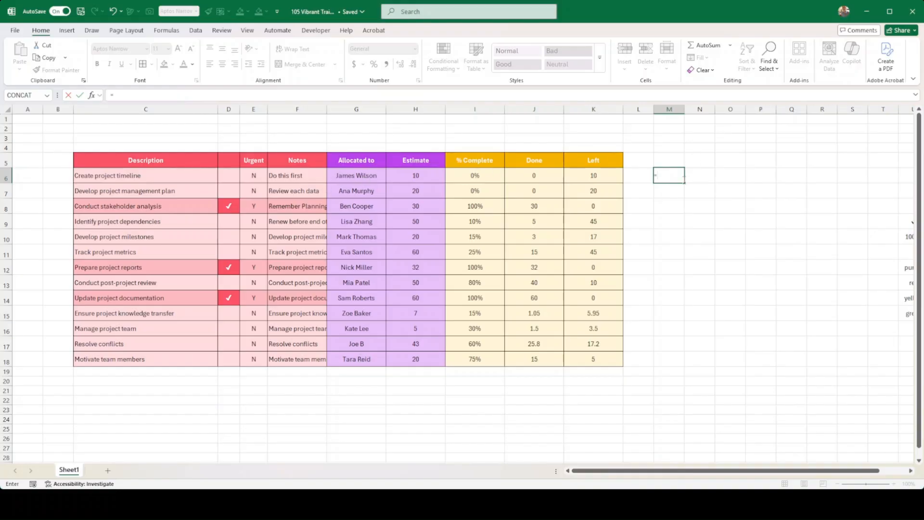
pyautogui.write('countif(')
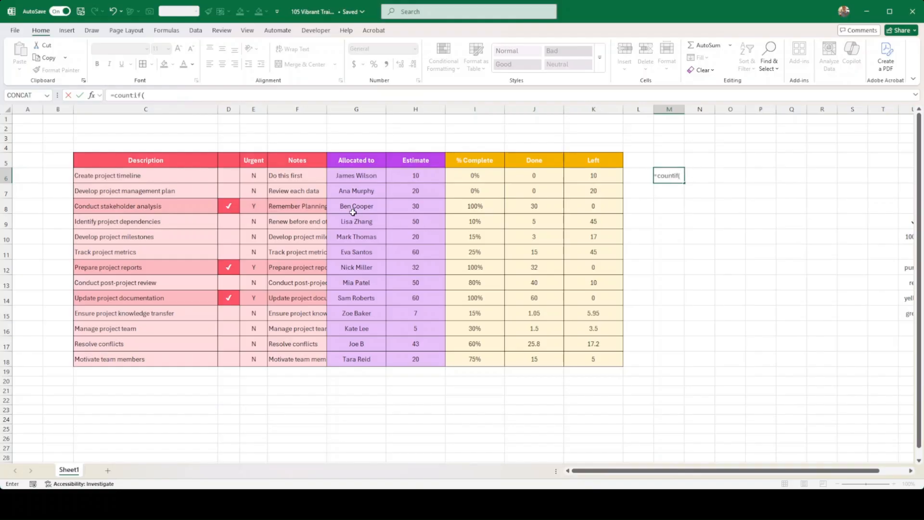
pyautogui.moveTo(340, 173); pyautogui.dragTo(350, 356)
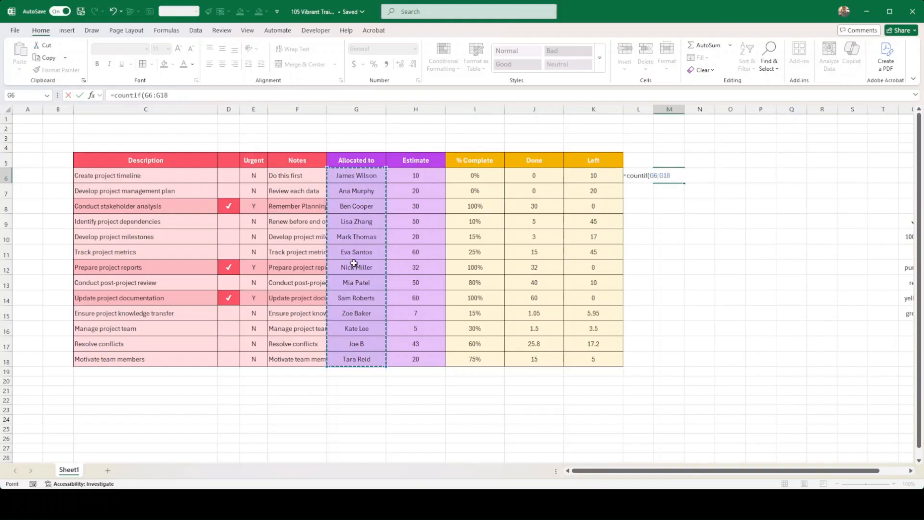
pyautogui.click(164, 95)
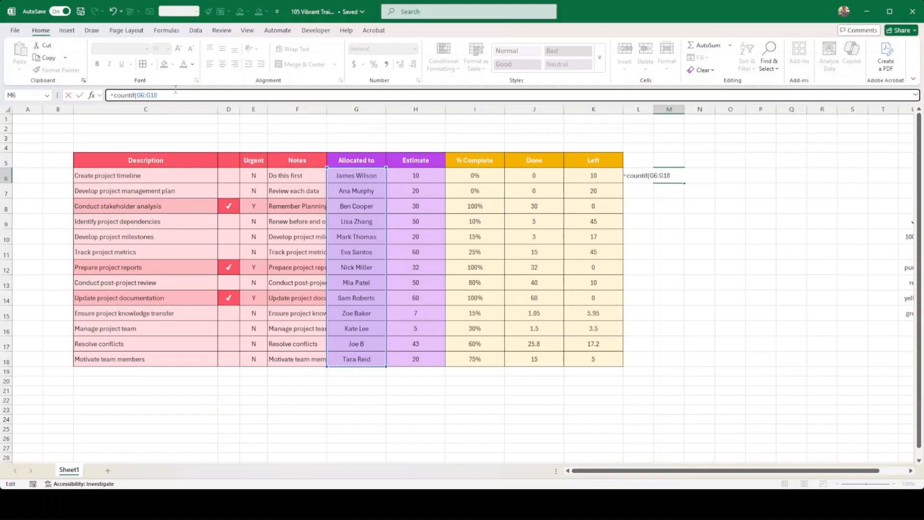
pyautogui.press('F4')
pyautogui.press('F4')
pyautogui.press('F4')
pyautogui.press('F4')
pyautogui.press('F4')
pyautogui.click(149, 95)
pyautogui.press('F4')
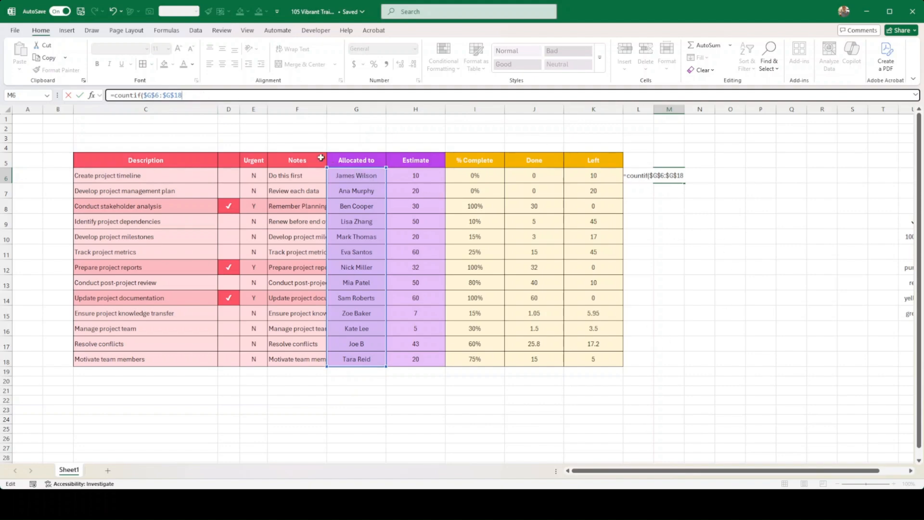
pyautogui.click(195, 95)
pyautogui.click(366, 176)
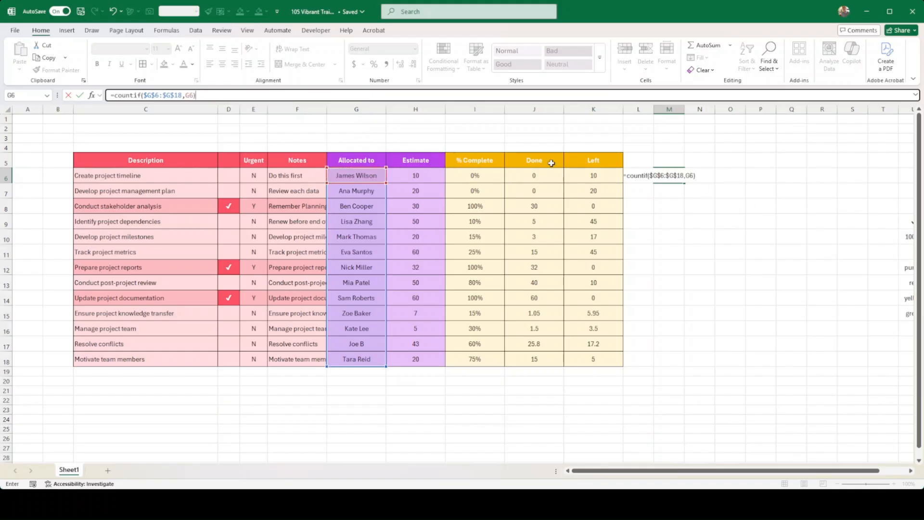
pyautogui.hotkey('ctrl', 'Return')
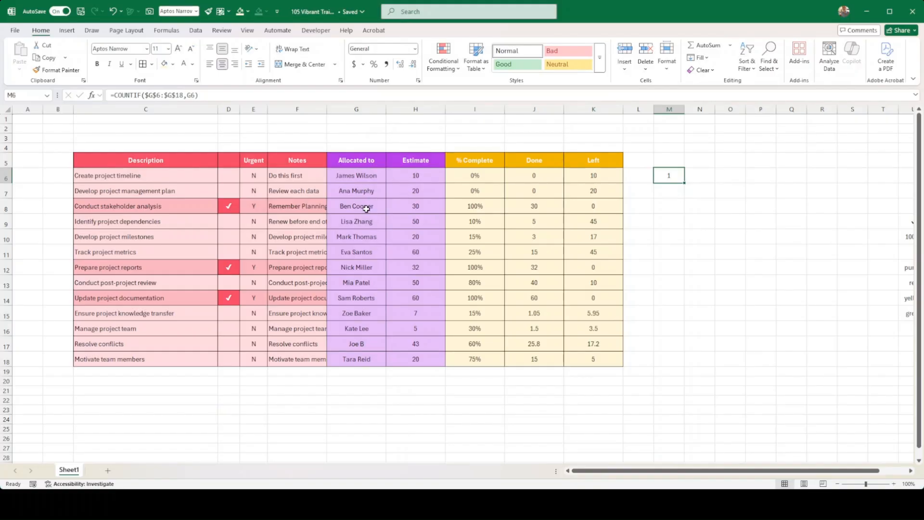
# Set the Allocated to entry in G15 to the same person's name as in G6
pyautogui.click(368, 315)
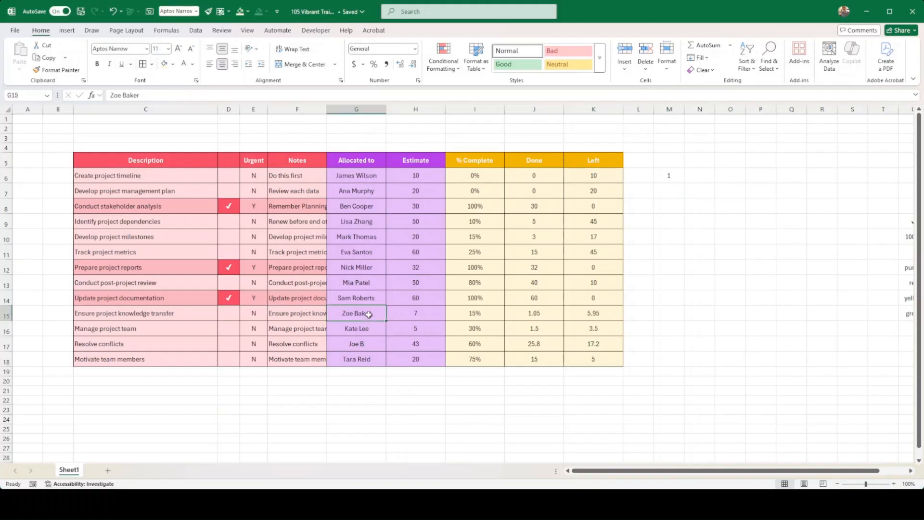
pyautogui.write('James Wilson')
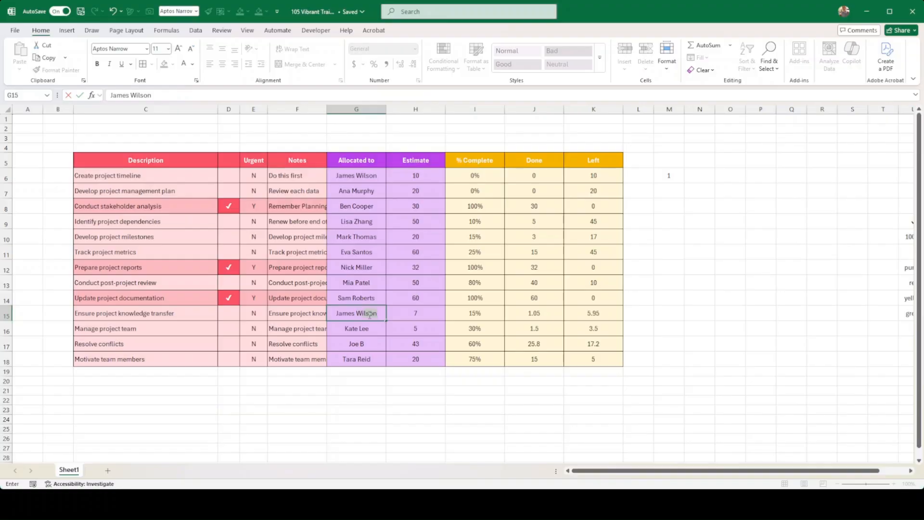
pyautogui.press('Return')
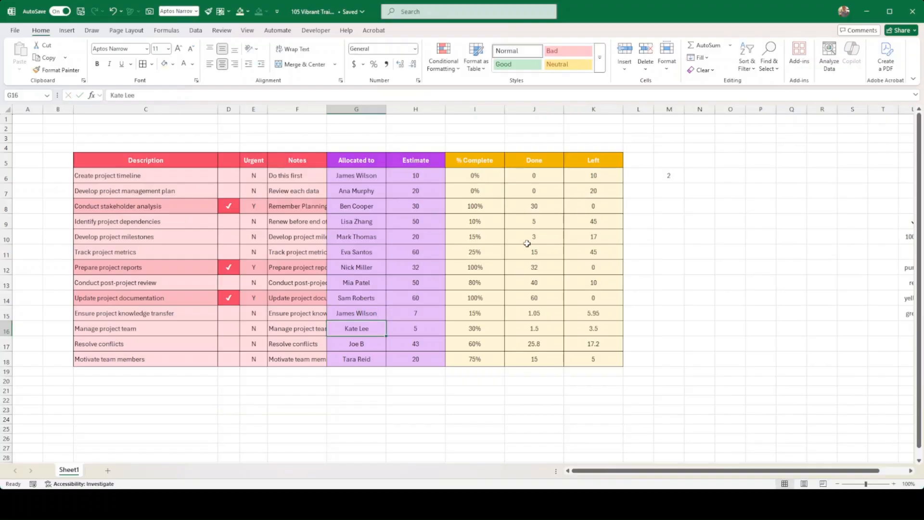
# Fill the COUNTIF formula from M6 down to M18
pyautogui.doubleClick(671, 175)
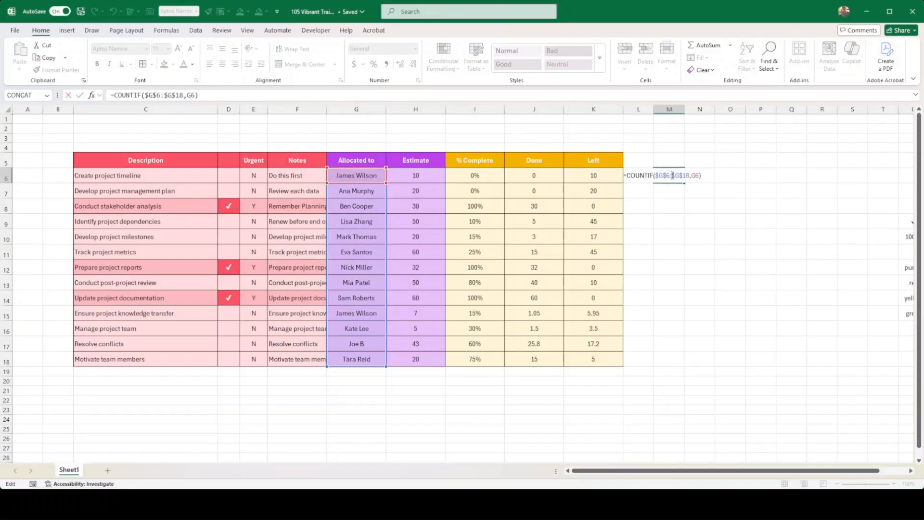
pyautogui.press('Escape')
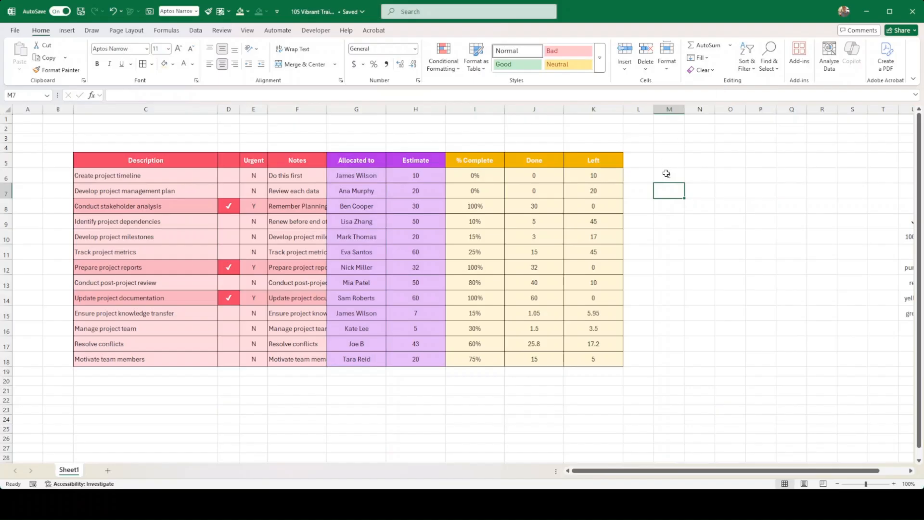
pyautogui.moveTo(686, 184); pyautogui.dragTo(673, 369)
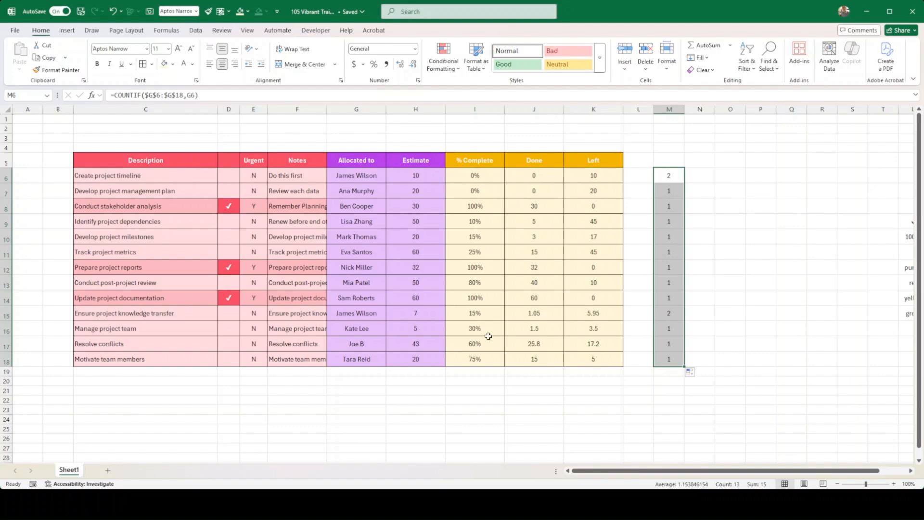
# Add a conditional formatting rule to G6:H18 with the formula =$M6>1 and a darker purple fill
pyautogui.click(364, 302)
pyautogui.moveTo(355, 177); pyautogui.dragTo(415, 361)
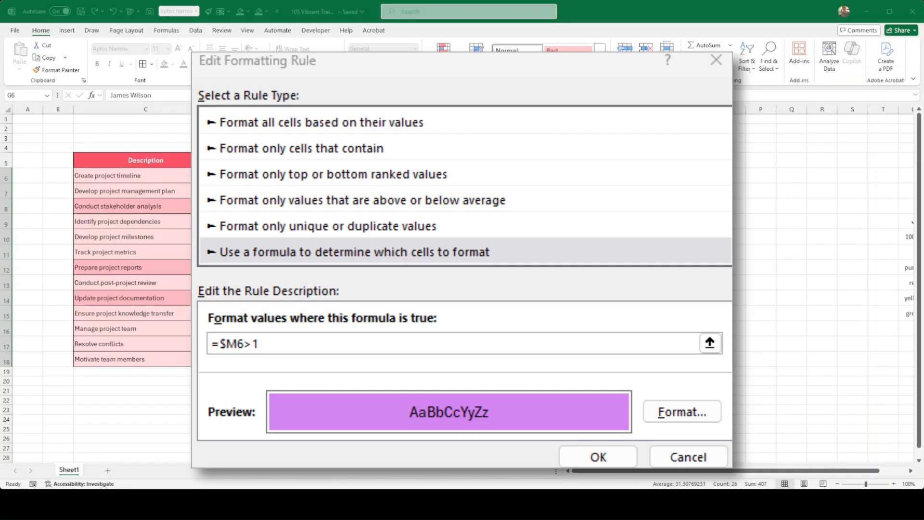
pyautogui.click(666, 176)
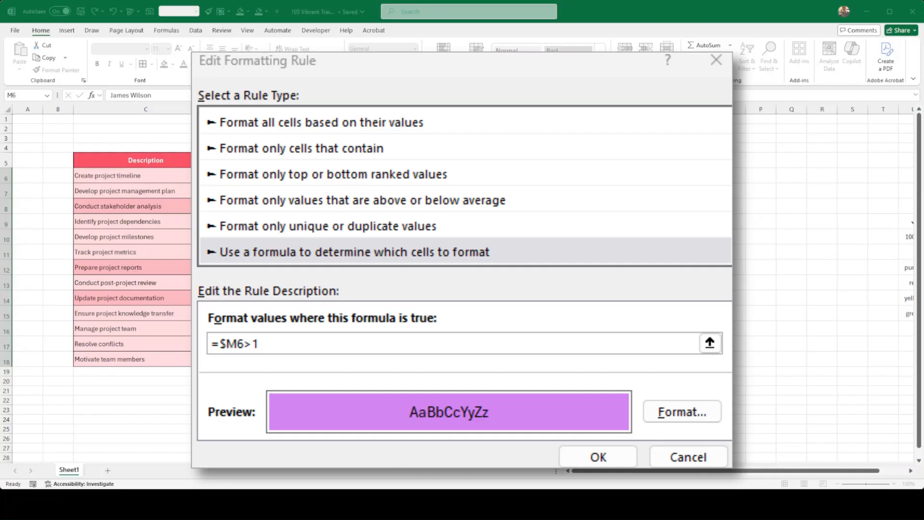
pyautogui.click(619, 343)
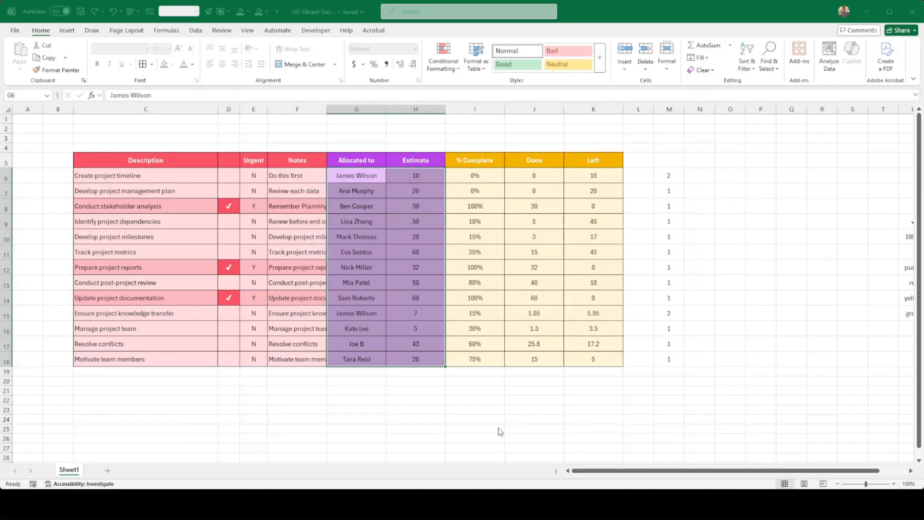
pyautogui.click(496, 358)
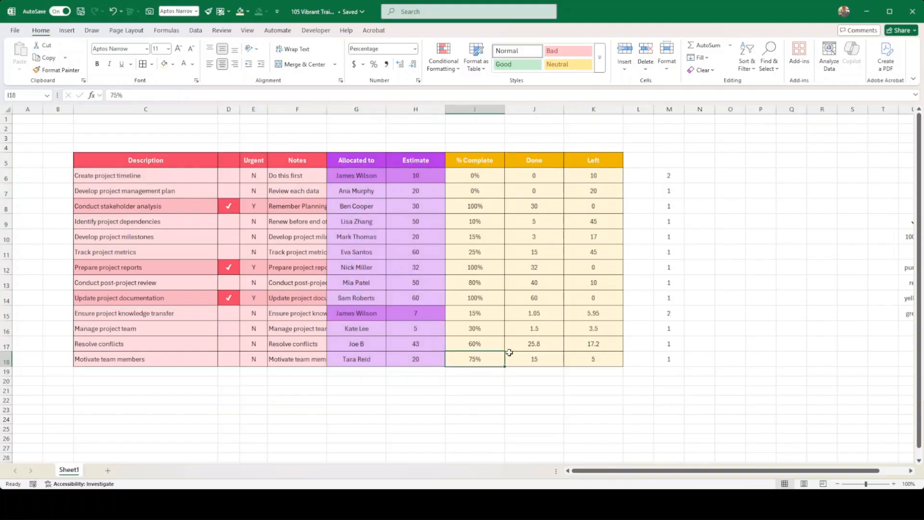
# Test the duplicate-assignee formatting by entering ff in G15 and undoing that entry
pyautogui.click(379, 312)
pyautogui.write('ff')
pyautogui.press('Return')
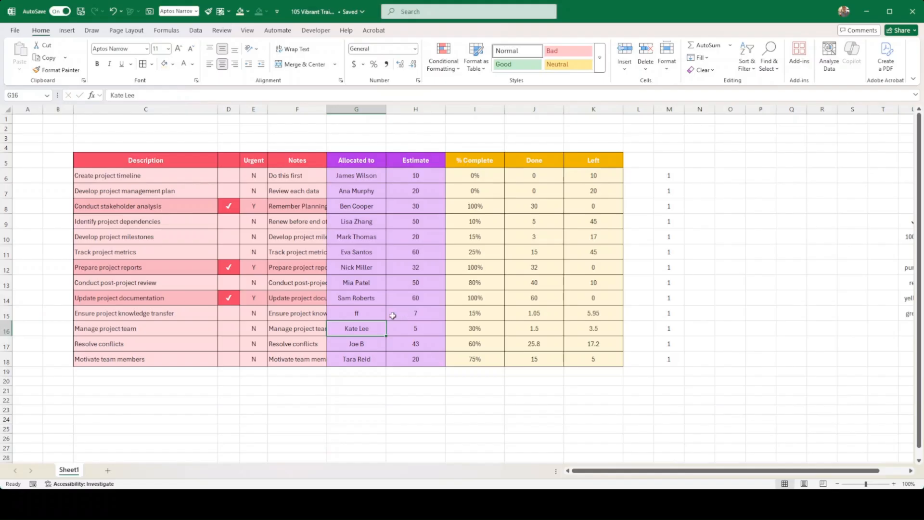
pyautogui.hotkey('ctrl', 'z')
pyautogui.click(415, 330)
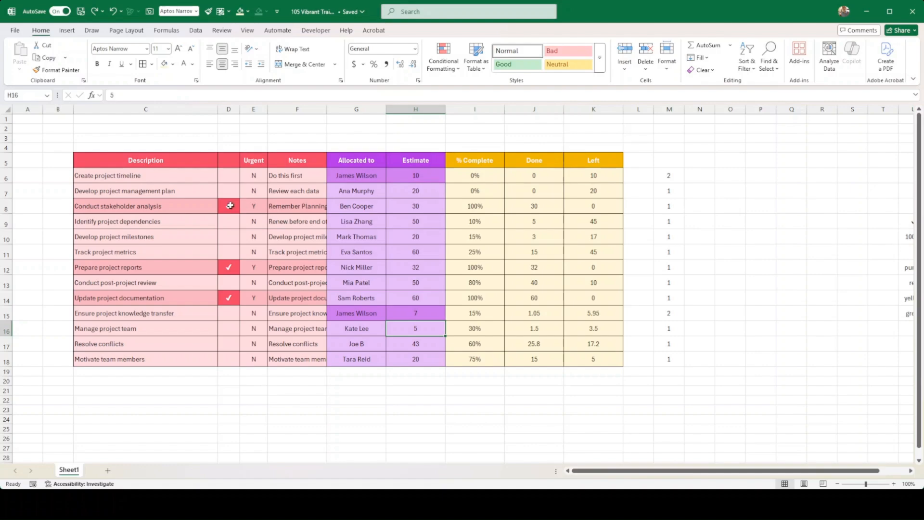
# Mark the Identify project dependencies task as urgent by entering Y in E9
pyautogui.click(236, 228)
pyautogui.click(246, 226)
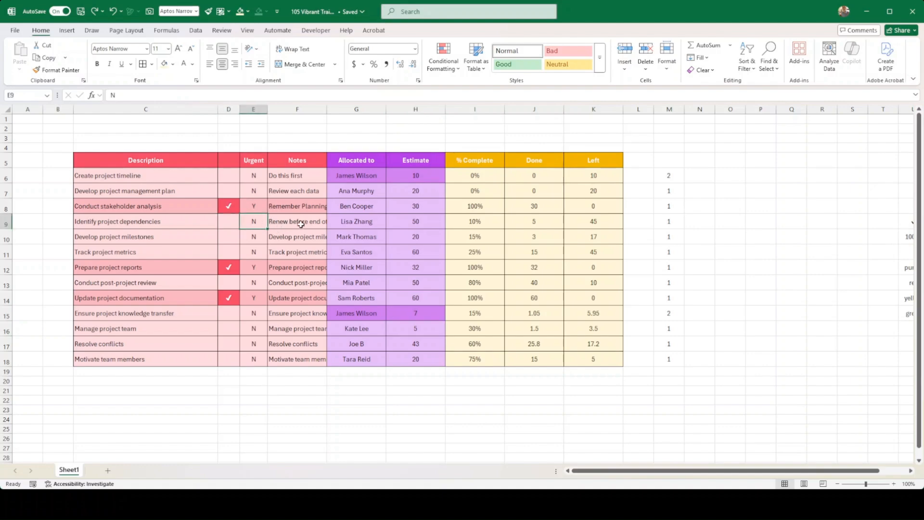
pyautogui.write('Y')
pyautogui.hotkey('ctrl', 'Return')
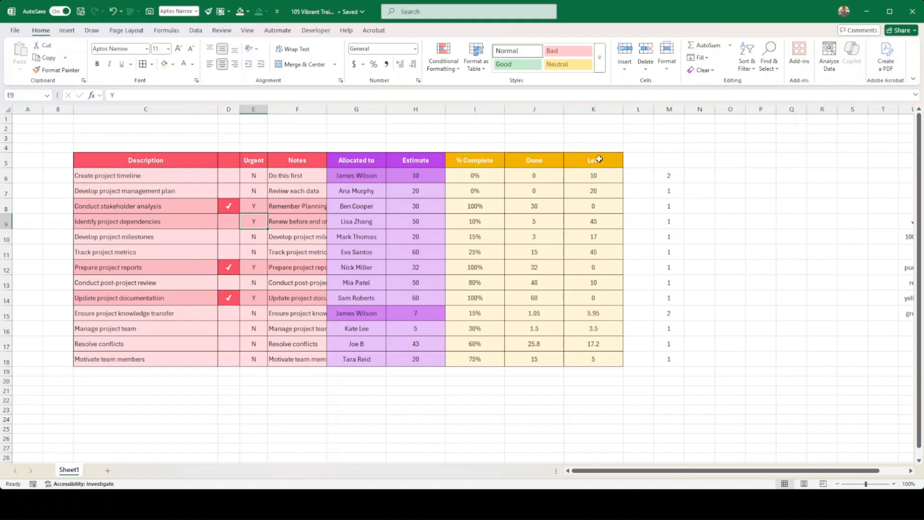
# Add conditional formatting to I6:K18 with a dark yellow fill for completed tasks and a lighter yellow fill for partly completed ones
pyautogui.click(594, 203)
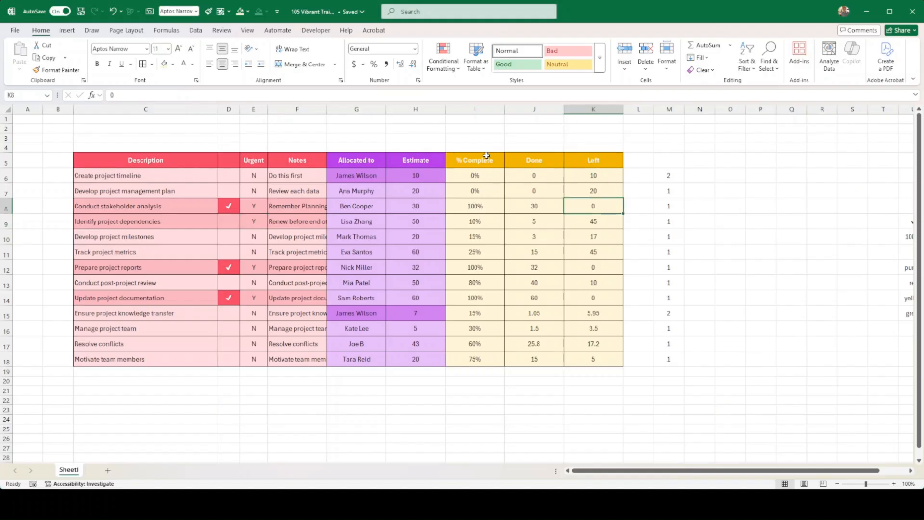
pyautogui.click(479, 207)
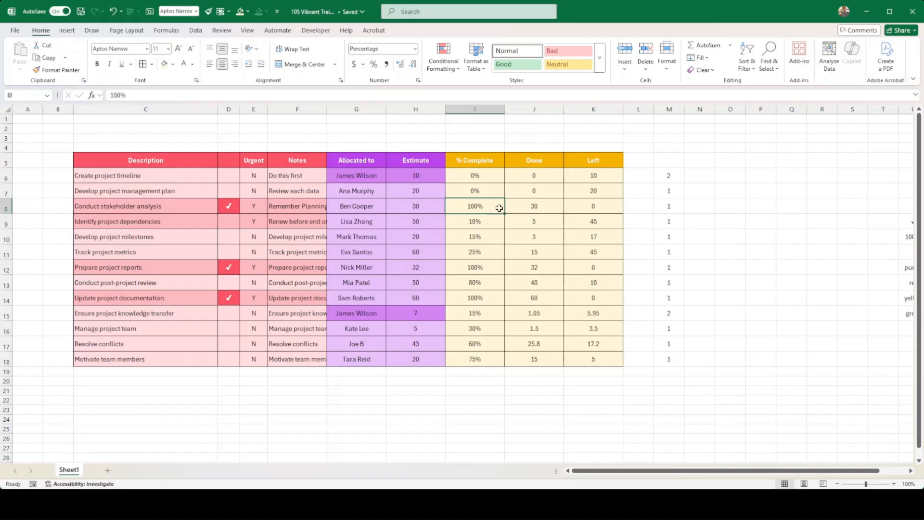
pyautogui.moveTo(475, 180); pyautogui.dragTo(591, 356)
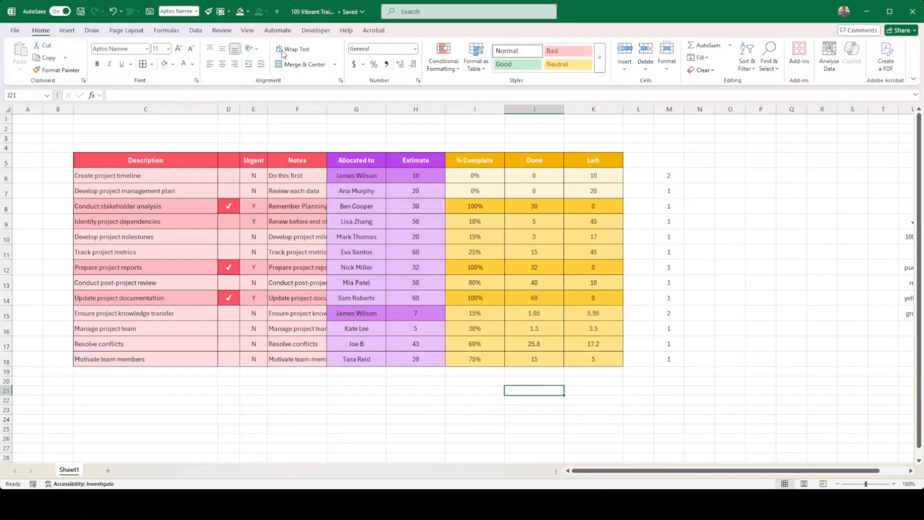
# Hide the sheet's gridlines and add borders to the COUNTIF cells M6:M18
pyautogui.click(248, 30)
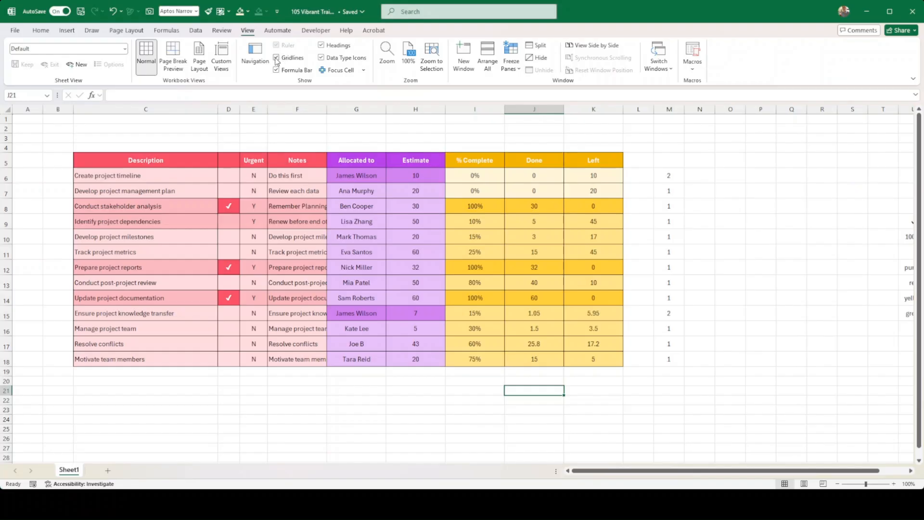
pyautogui.click(277, 58)
pyautogui.click(670, 176)
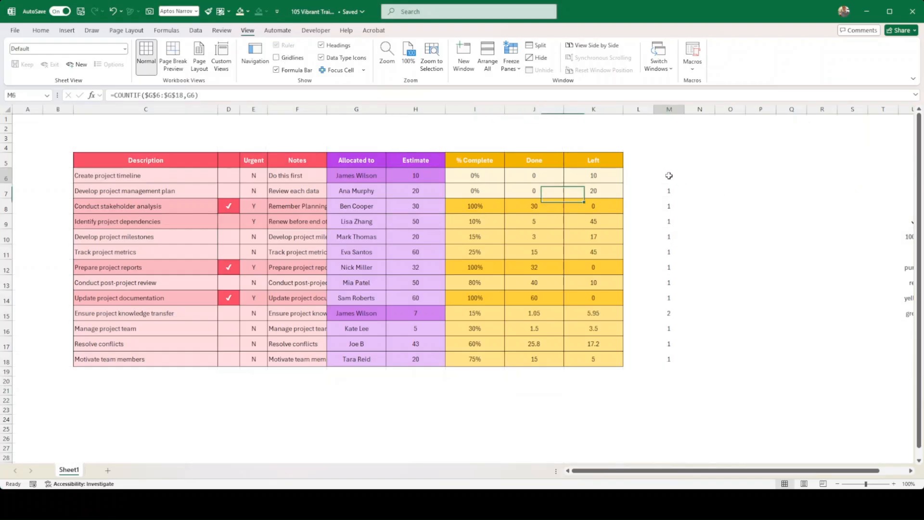
pyautogui.moveTo(669, 176); pyautogui.dragTo(670, 360)
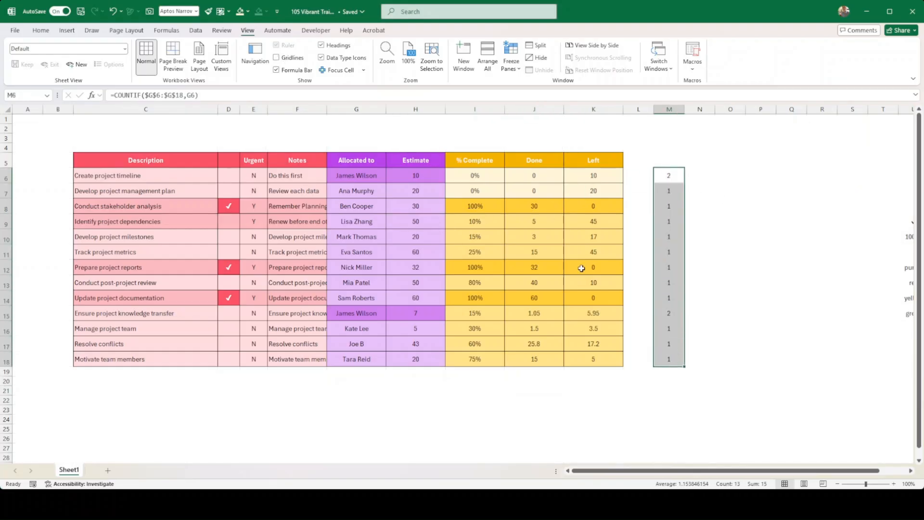
pyautogui.click(40, 30)
pyautogui.click(671, 179)
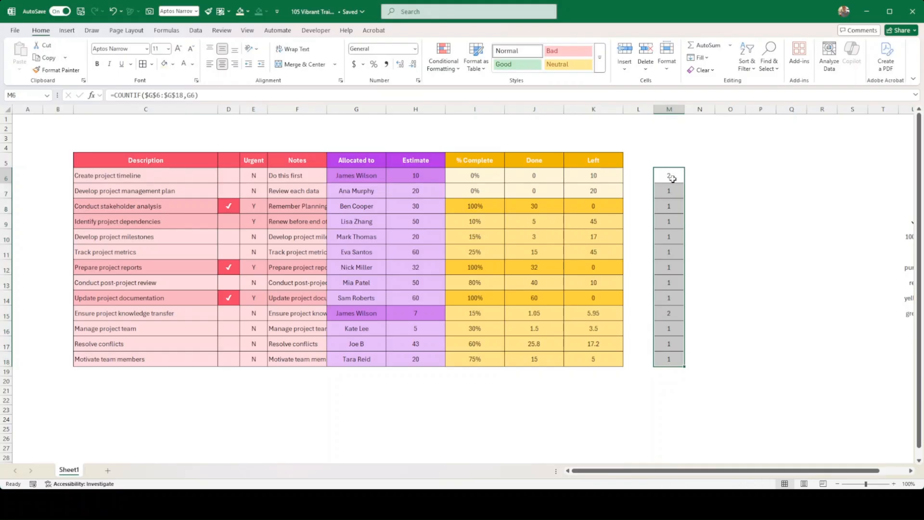
# Group column M and collapse the group to hide the COUNTIF helper values
pyautogui.click(675, 109)
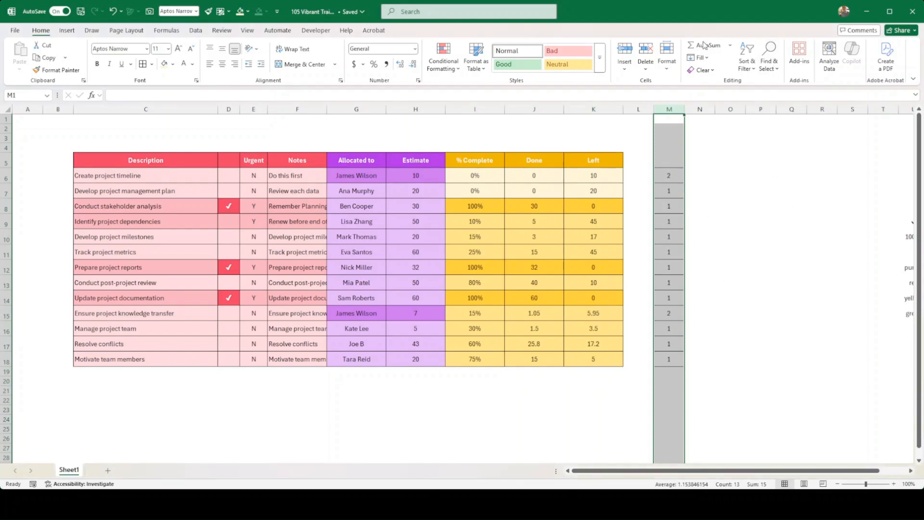
pyautogui.click(194, 31)
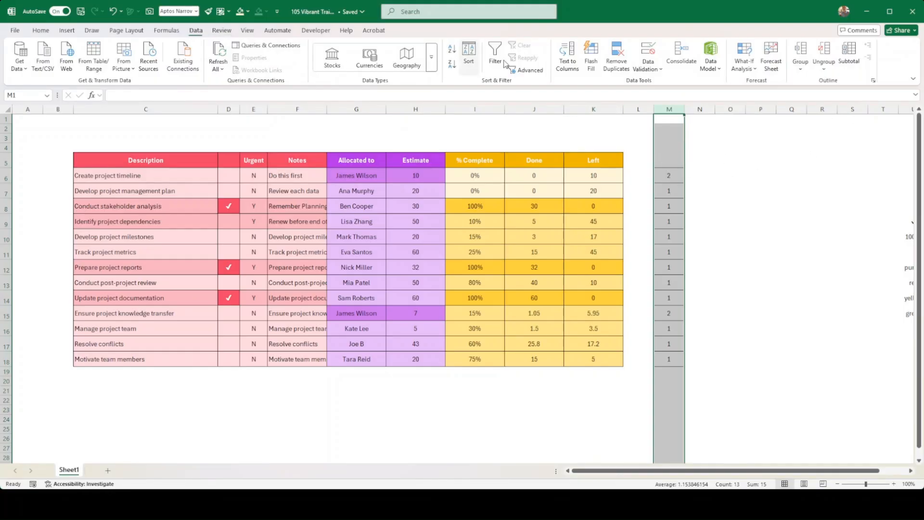
pyautogui.click(801, 54)
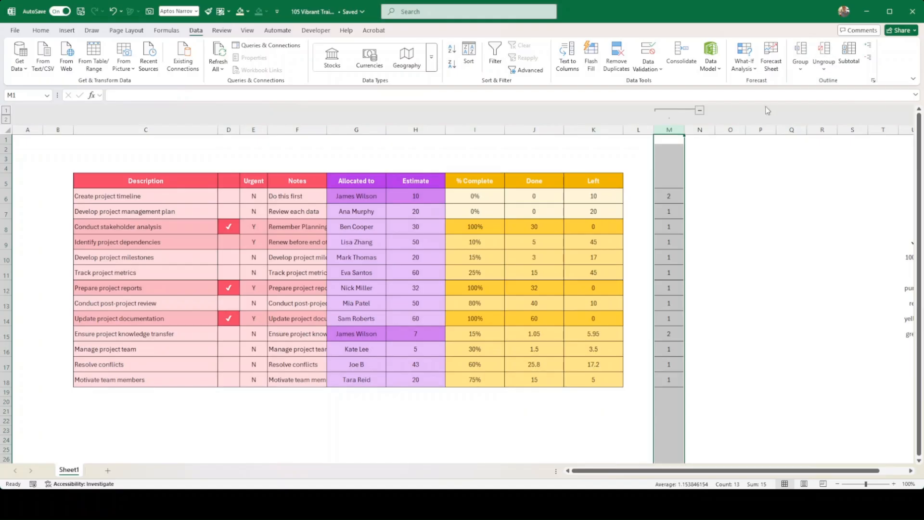
pyautogui.click(701, 112)
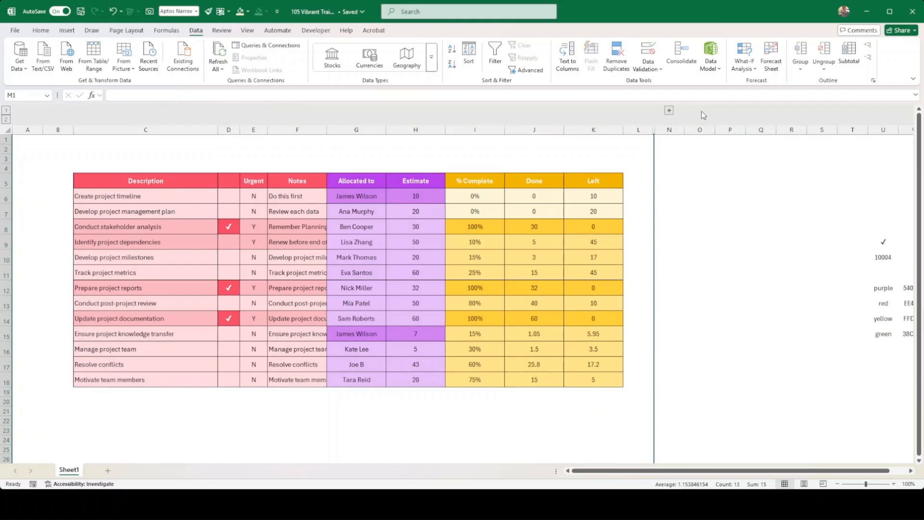
pyautogui.click(669, 111)
pyautogui.click(720, 176)
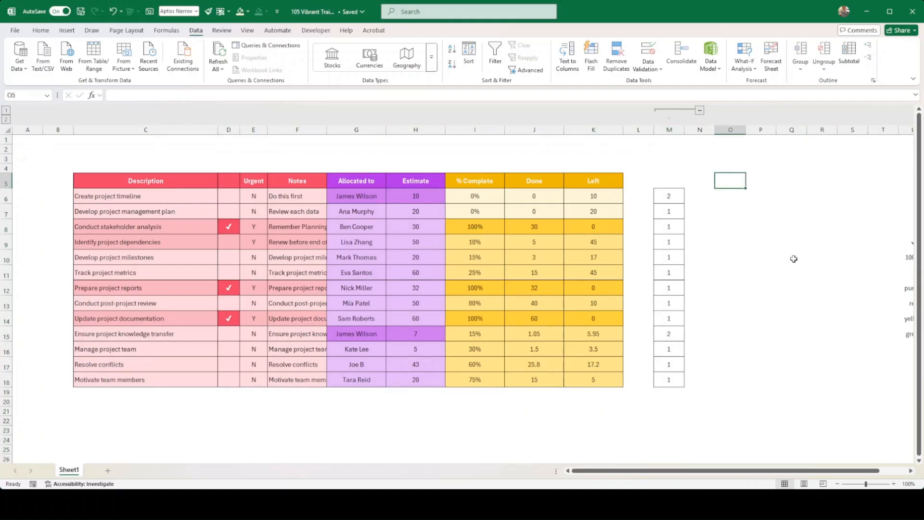
pyautogui.click(700, 111)
pyautogui.click(709, 229)
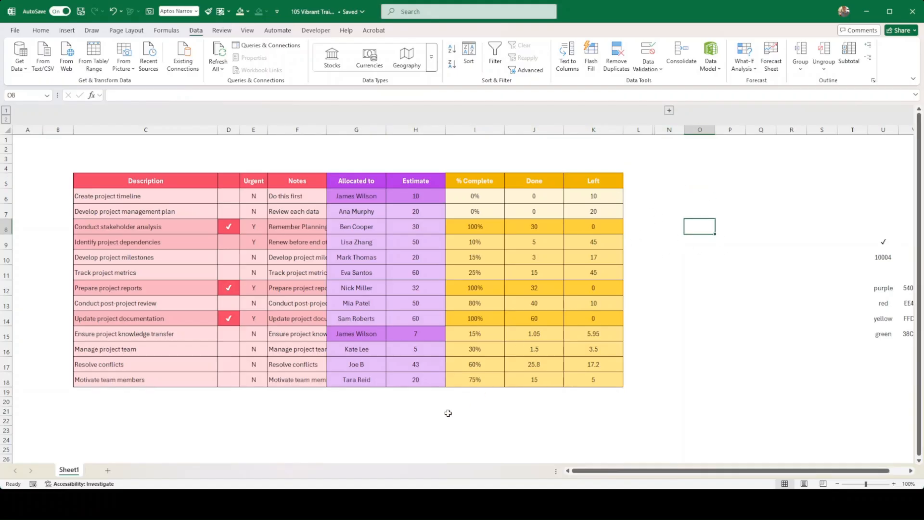
pyautogui.click(395, 420)
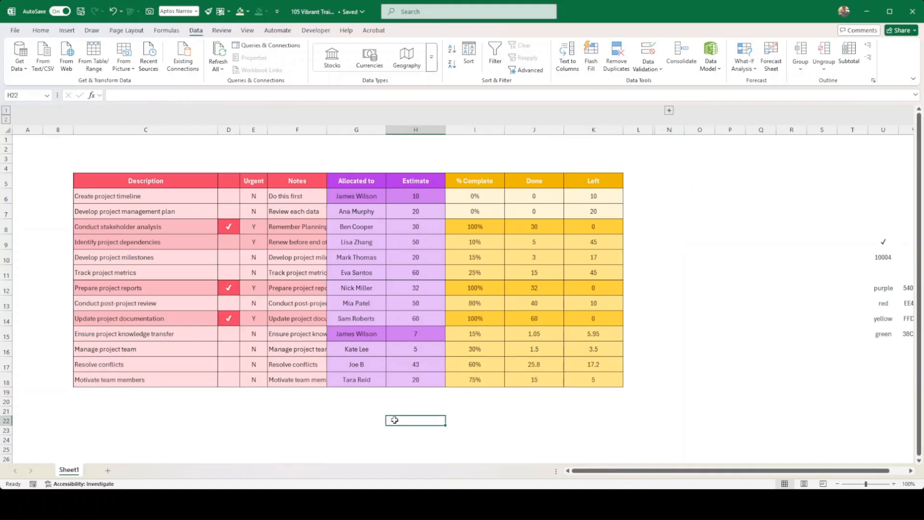
# Extract the unique assignees from G6:G18 with a UNIQUE formula in G22 below the task table
pyautogui.click(361, 417)
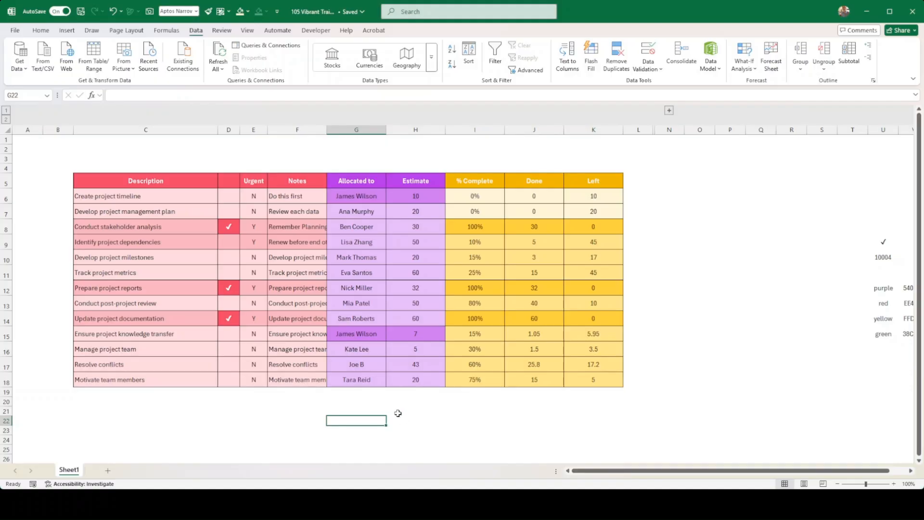
pyautogui.moveTo(357, 196); pyautogui.dragTo(414, 384)
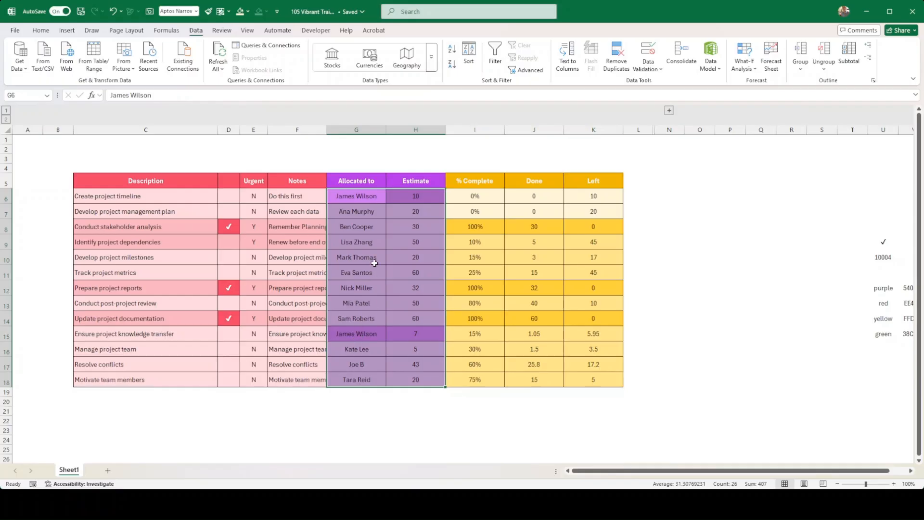
pyautogui.click(372, 198)
pyautogui.click(362, 334)
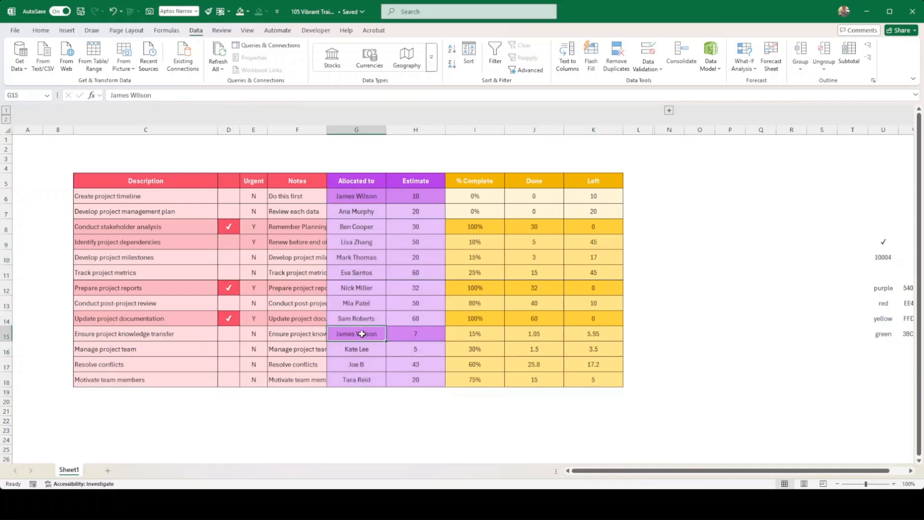
pyautogui.click(364, 400)
pyautogui.click(363, 422)
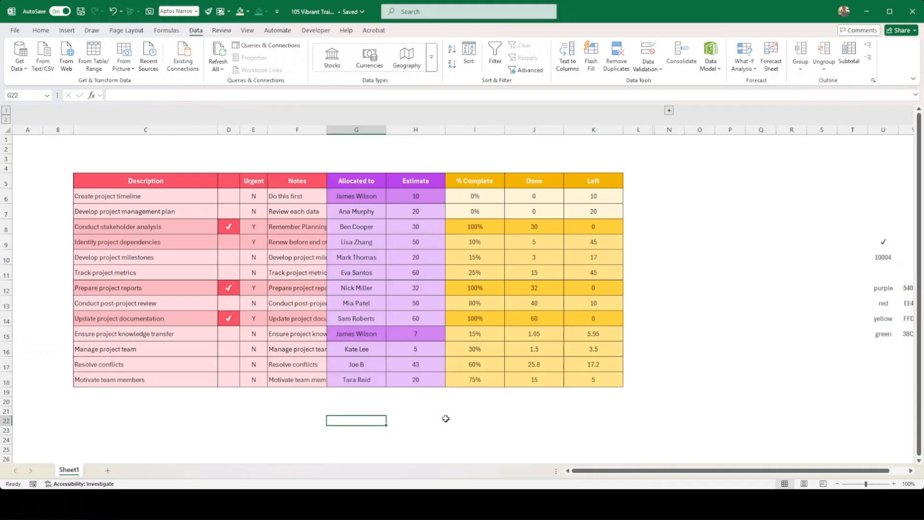
pyautogui.write('=')
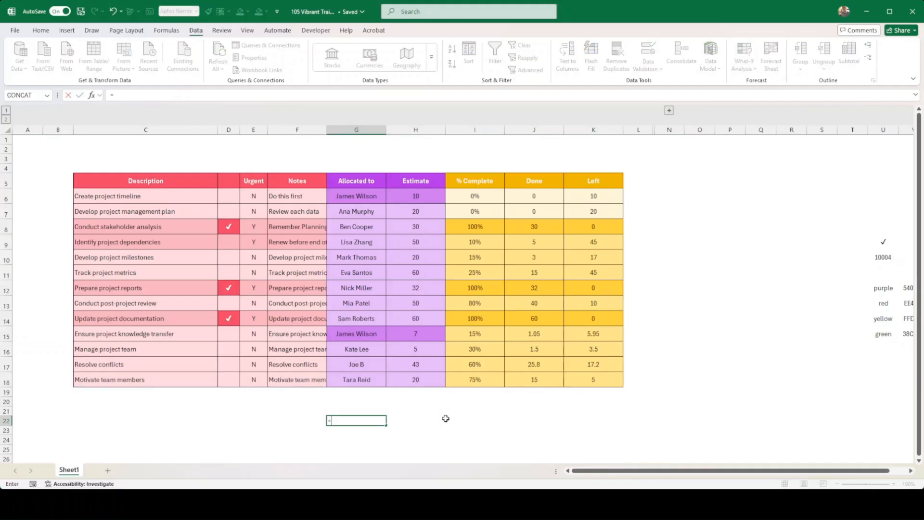
pyautogui.write('unique(')
pyautogui.moveTo(362, 191); pyautogui.dragTo(372, 378)
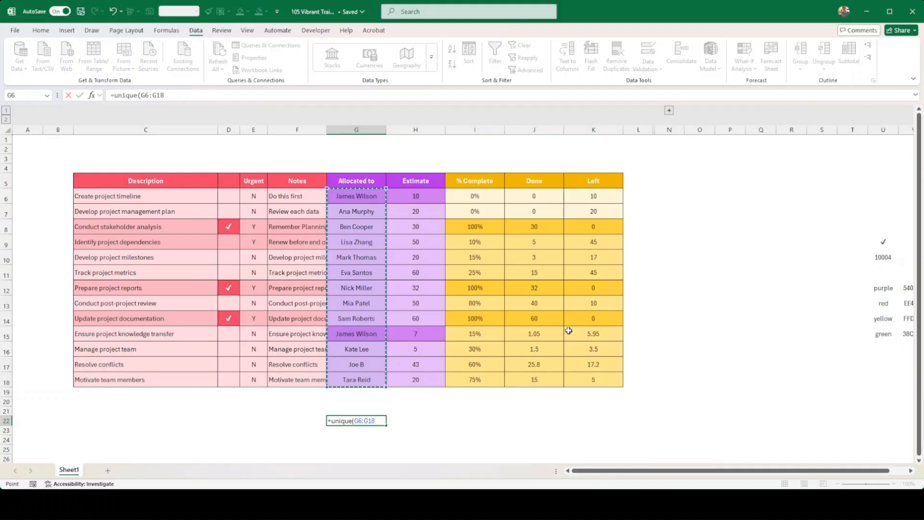
pyautogui.write(')')
pyautogui.press('Return')
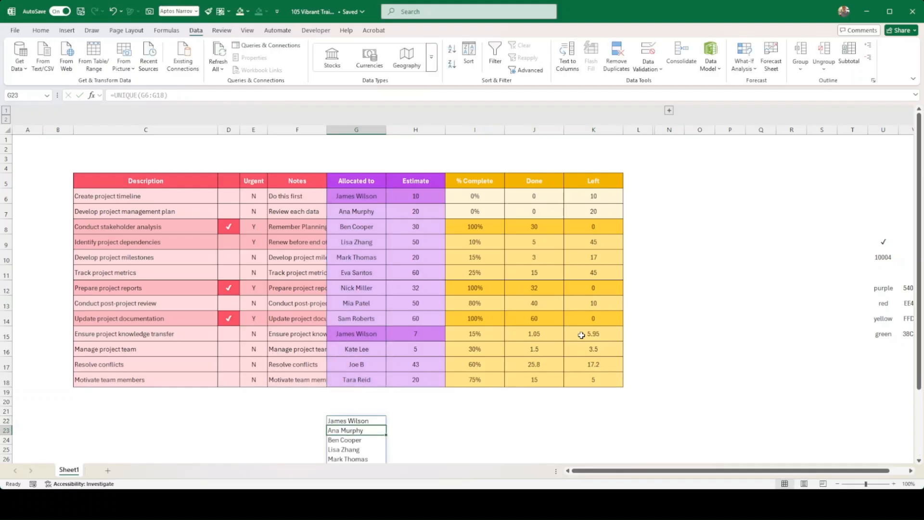
# Enter the heading Resource List in G21 above the list of unique assignees
pyautogui.scroll(-3, 501, 342)
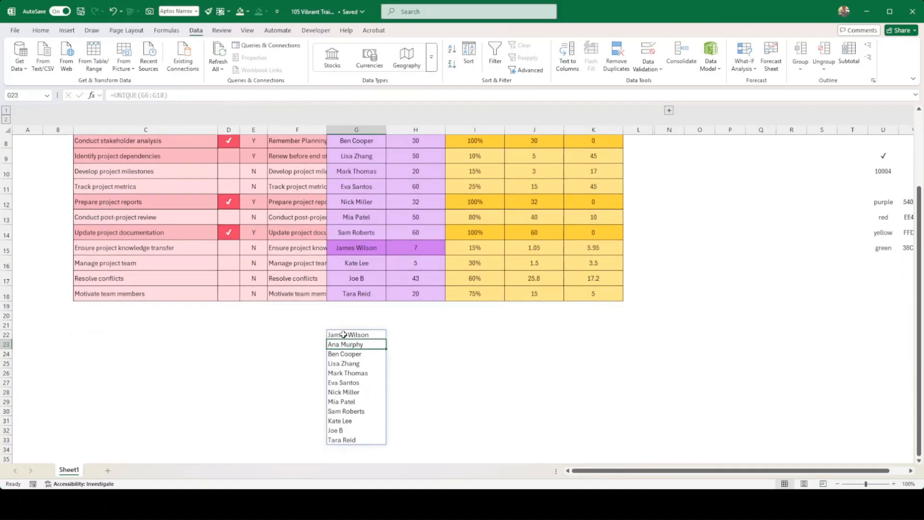
pyautogui.click(343, 334)
pyautogui.click(362, 324)
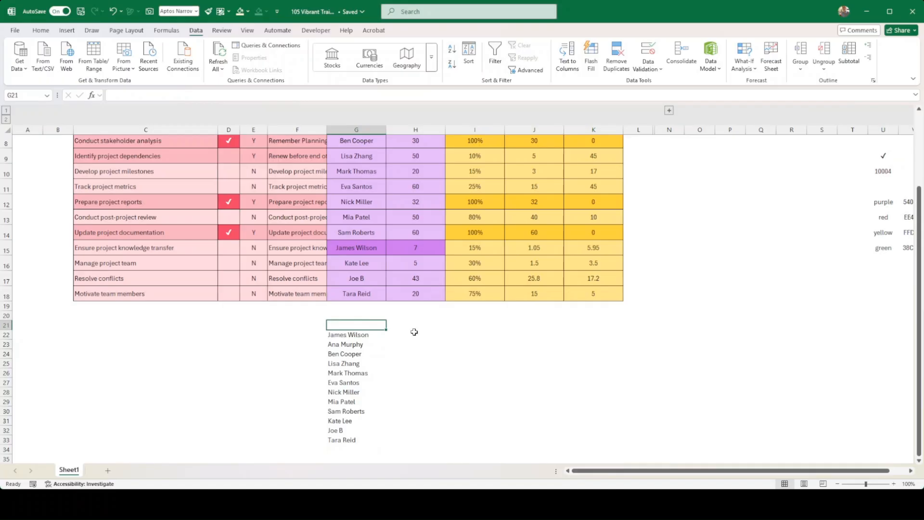
pyautogui.write('Resource L')
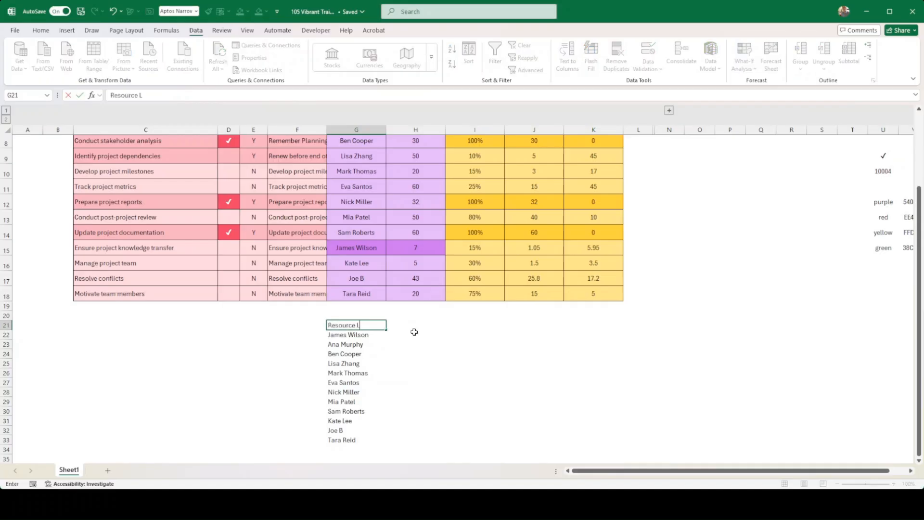
pyautogui.write('ist')
pyautogui.press('Return')
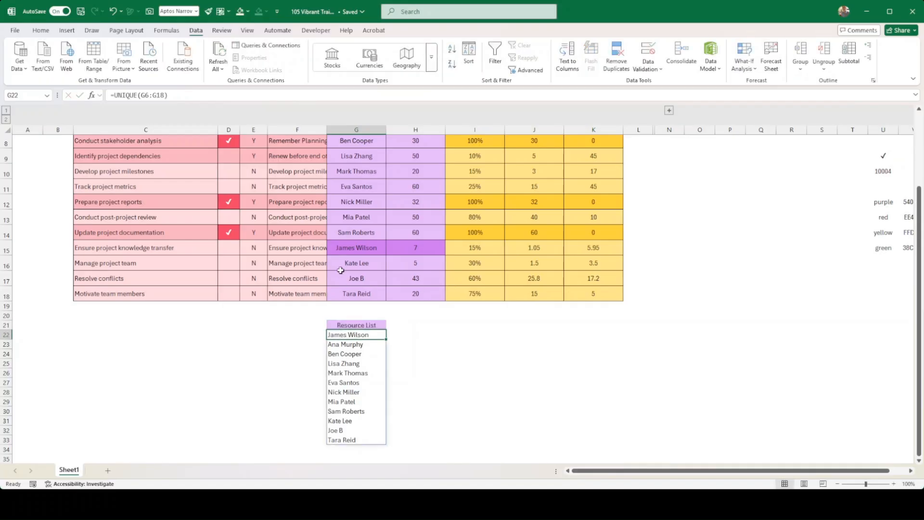
# Add a second worksheet and return to the Resource List heading on Sheet1
pyautogui.scroll(3, 338, 267)
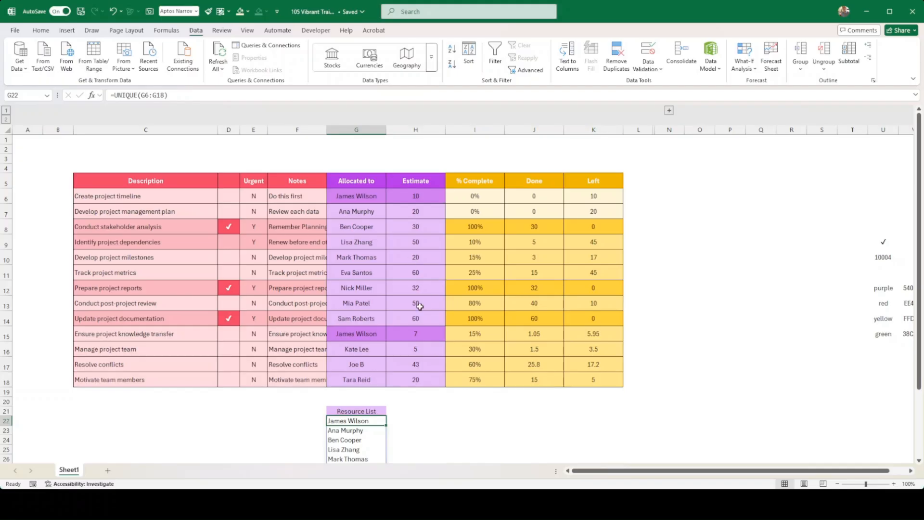
pyautogui.click(107, 471)
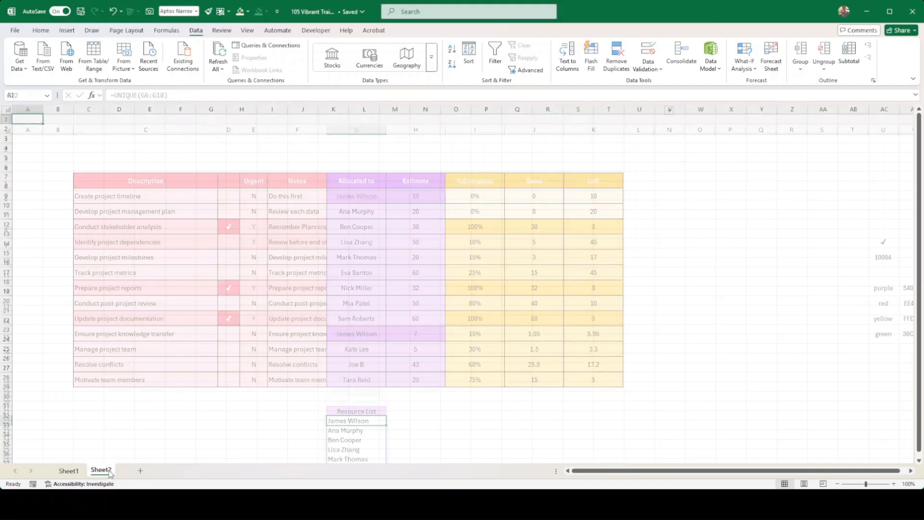
pyautogui.click(71, 472)
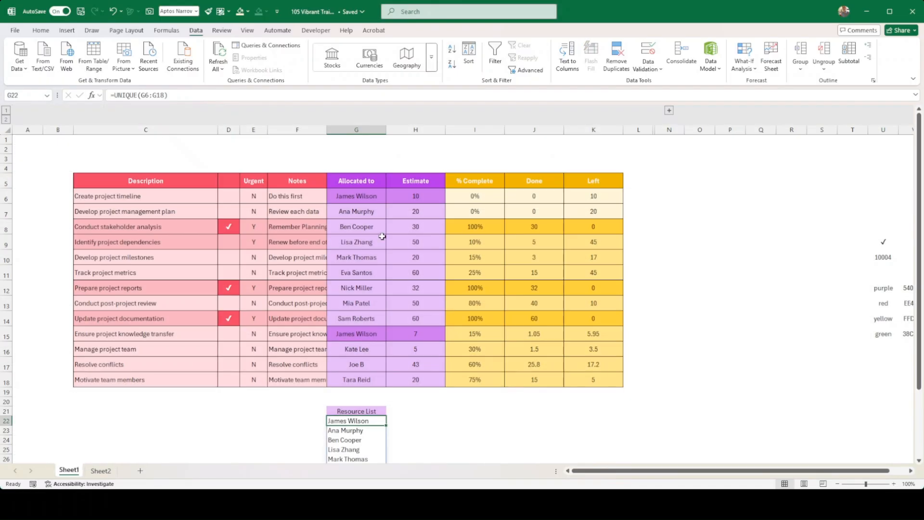
pyautogui.scroll(-3, 493, 328)
pyautogui.click(351, 297)
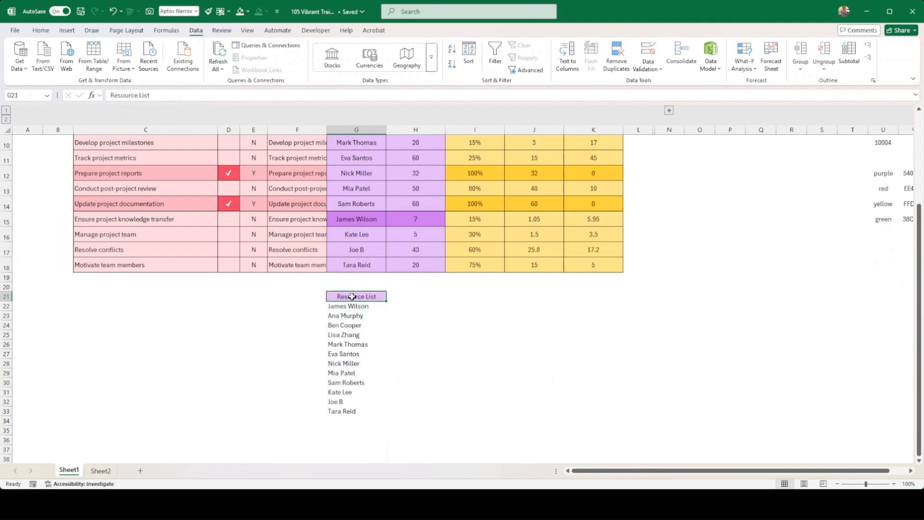
# Add borders to the unique assignee cells G22:G33
pyautogui.click(353, 306)
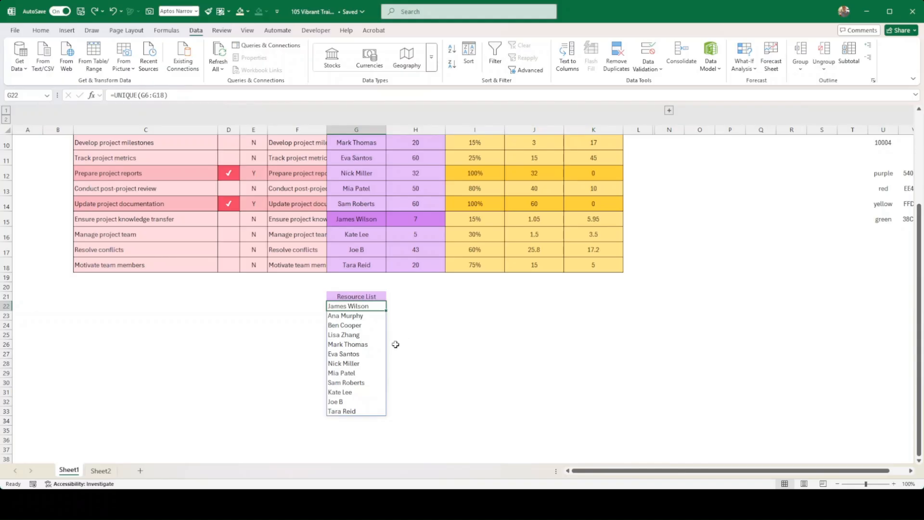
pyautogui.moveTo(358, 307); pyautogui.dragTo(359, 392)
pyautogui.click(406, 393)
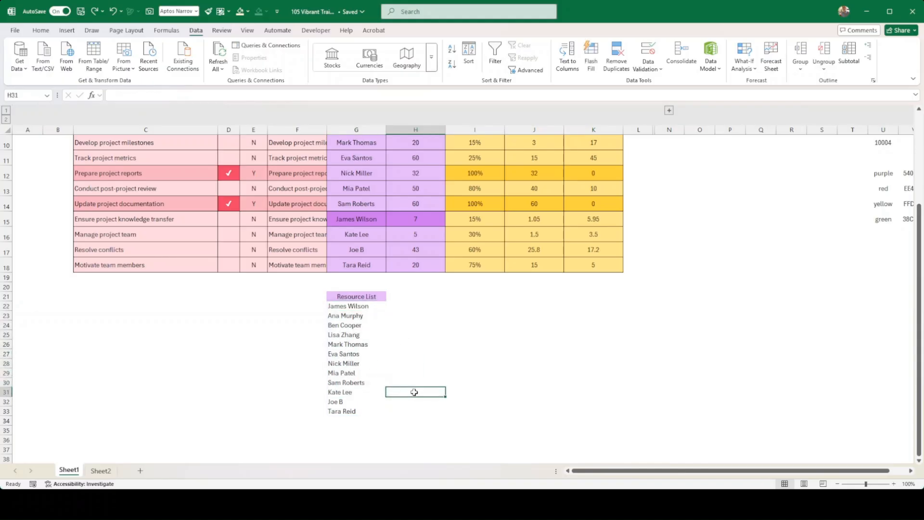
pyautogui.scroll(2, 434, 388)
pyautogui.scroll(-2, 482, 372)
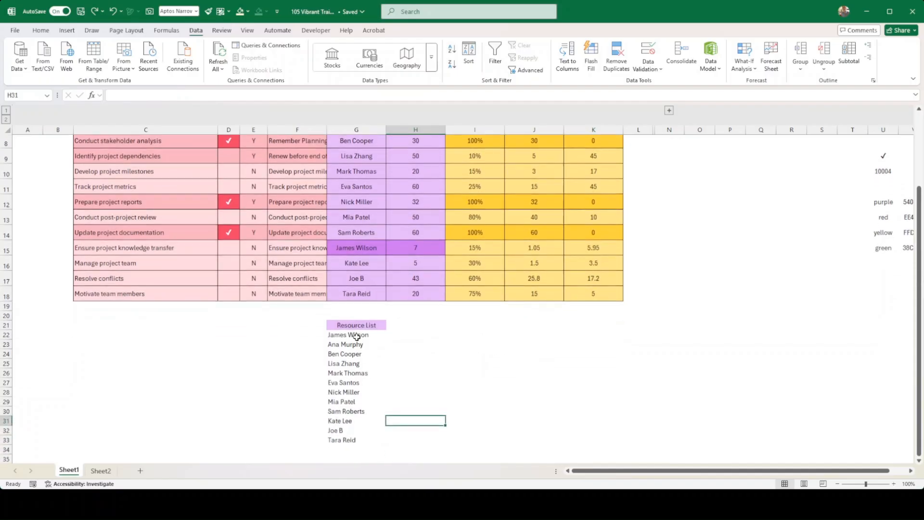
pyautogui.moveTo(356, 336); pyautogui.dragTo(358, 439)
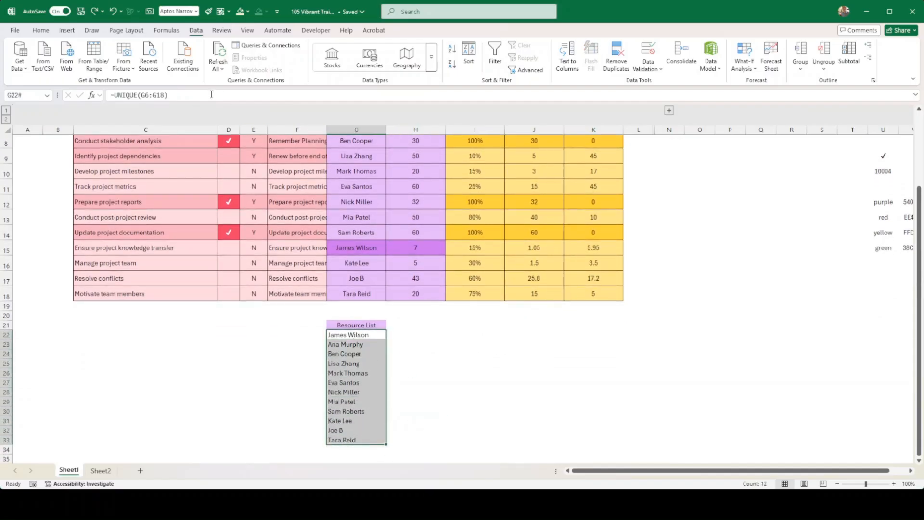
pyautogui.click(41, 30)
pyautogui.click(143, 65)
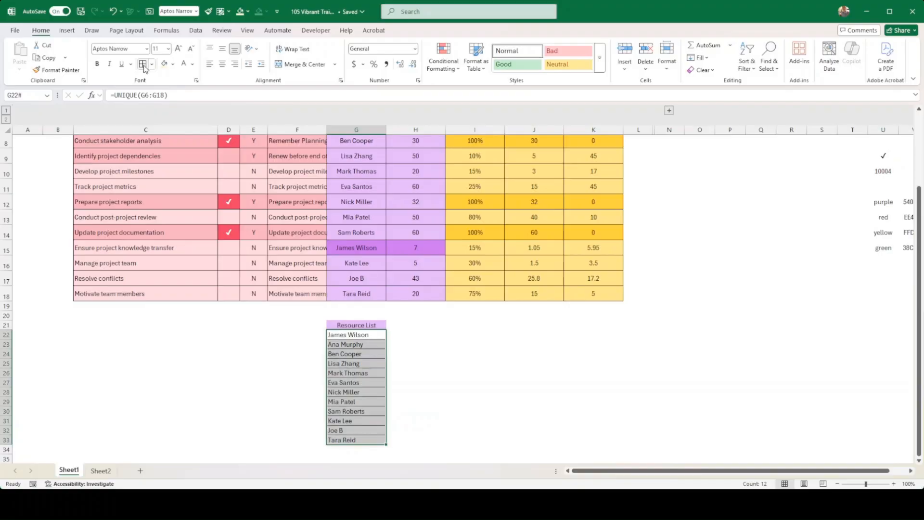
pyautogui.click(441, 355)
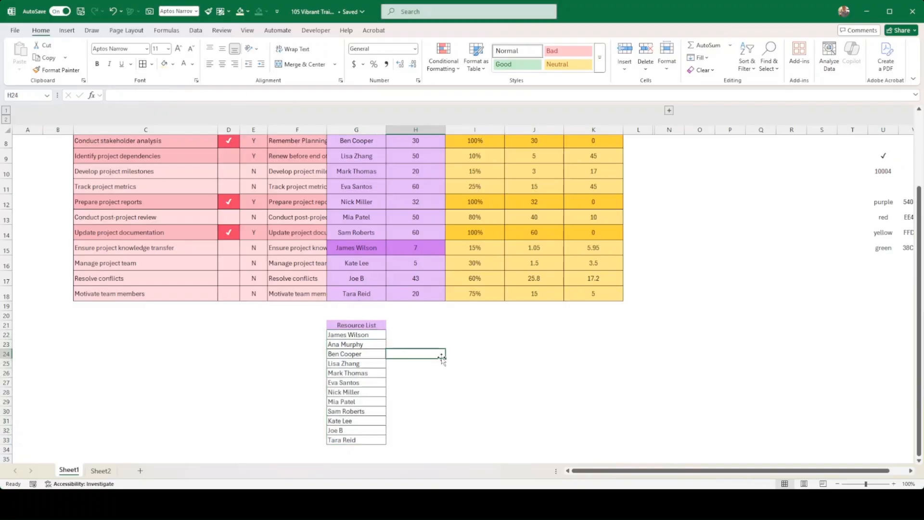
# Enter the headings completed in H21 and outstanding in I21 beside the Resource List heading
pyautogui.click(402, 327)
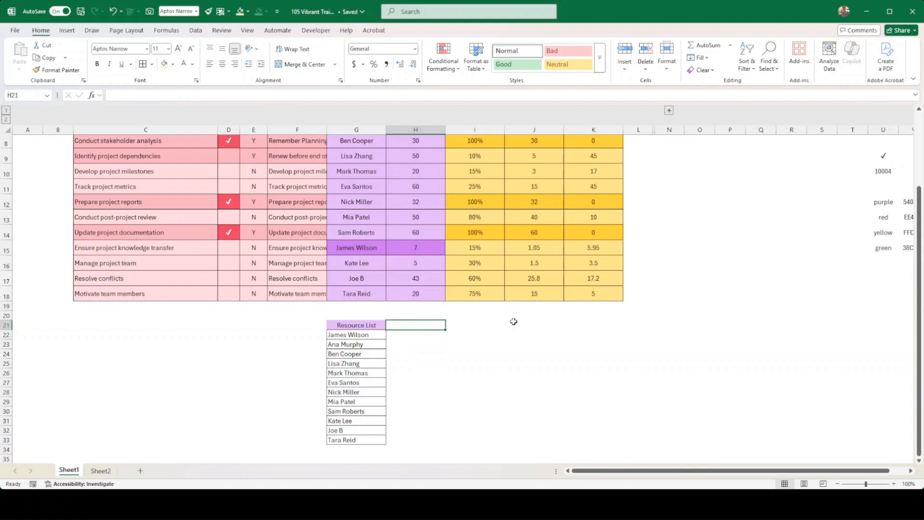
pyautogui.write('completed')
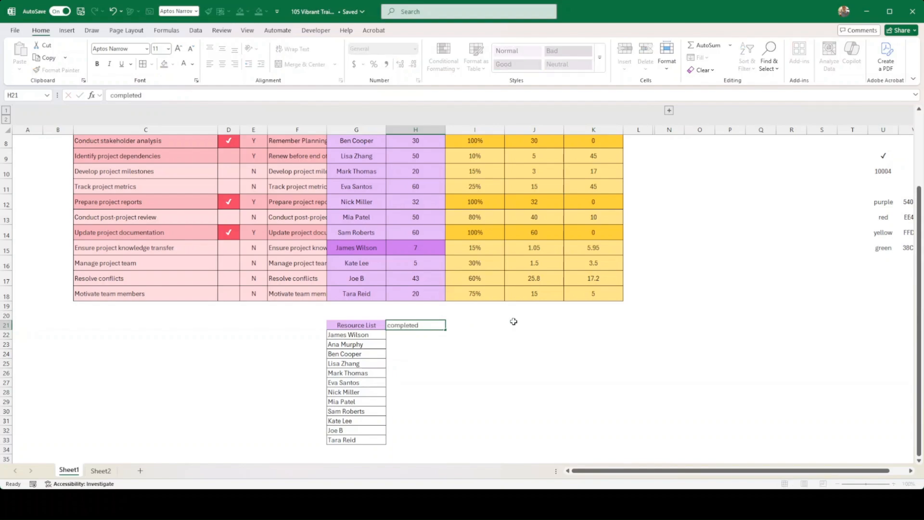
pyautogui.press('Tab')
pyautogui.write('outstand')
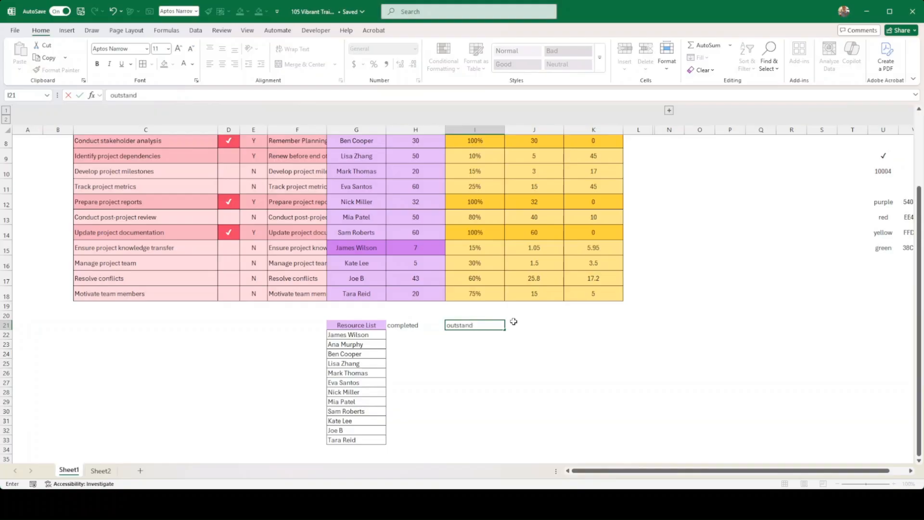
pyautogui.write('ing')
pyautogui.press('Return')
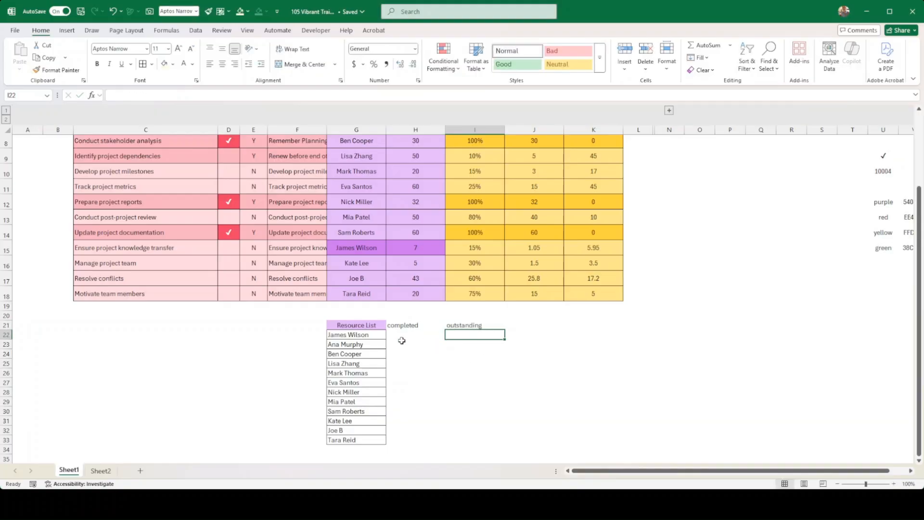
# Add borders to the empty cells H22:I33 under the completed and outstanding headings
pyautogui.moveTo(402, 337); pyautogui.dragTo(485, 442)
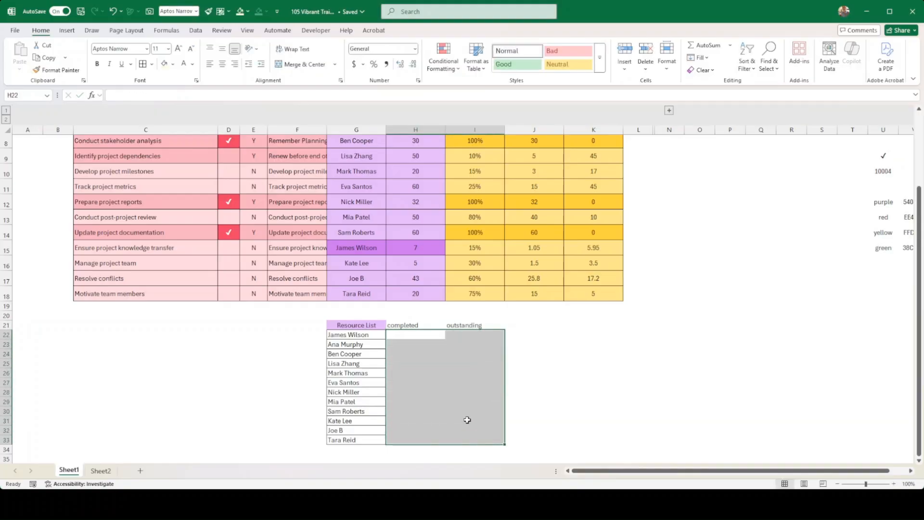
pyautogui.click(143, 64)
pyautogui.click(518, 352)
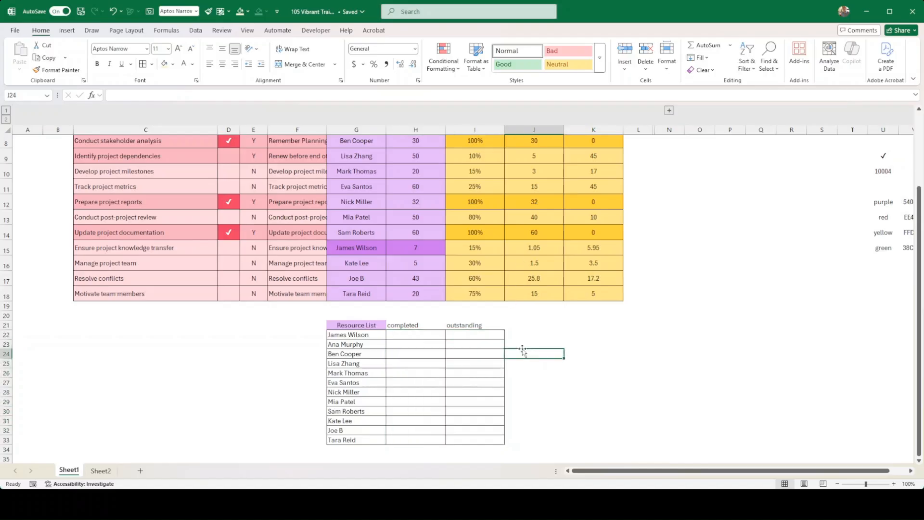
# Total the Done values for the first listed assignee in H22 with =SUMIF($G$6:$G$18,G22,$J$6:$J$18)
pyautogui.click(405, 333)
pyautogui.scroll(3, 481, 327)
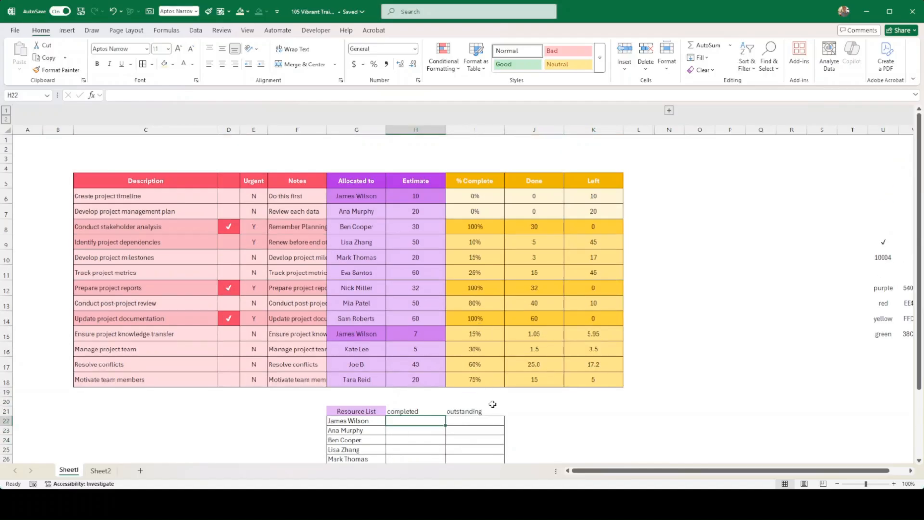
pyautogui.write('=sumif(')
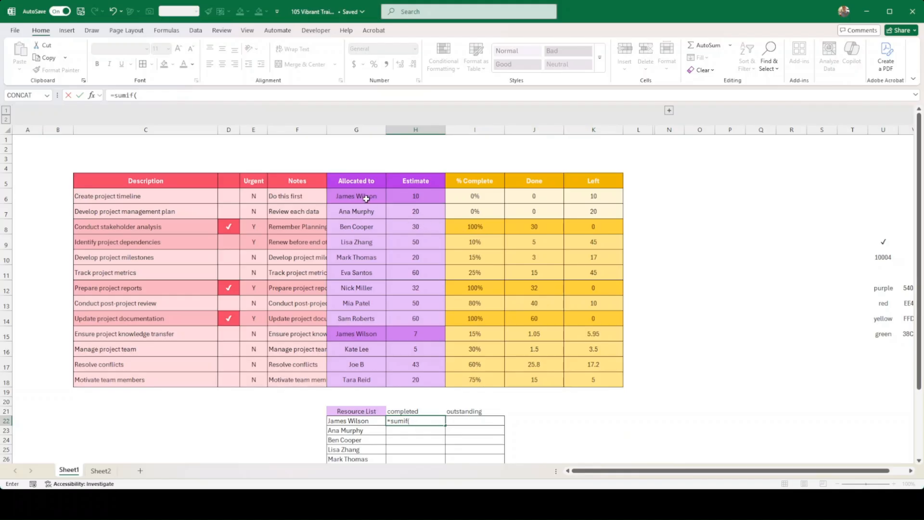
pyautogui.moveTo(367, 200); pyautogui.dragTo(357, 379)
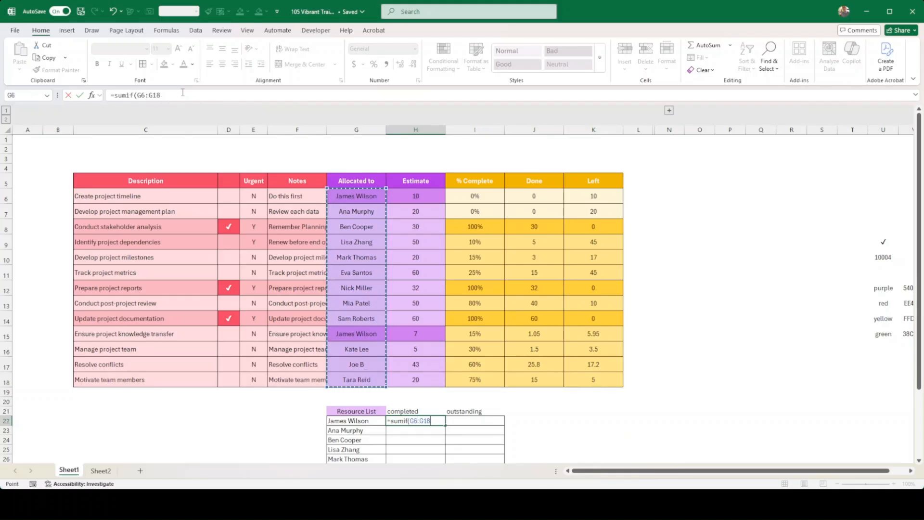
pyautogui.press('F4')
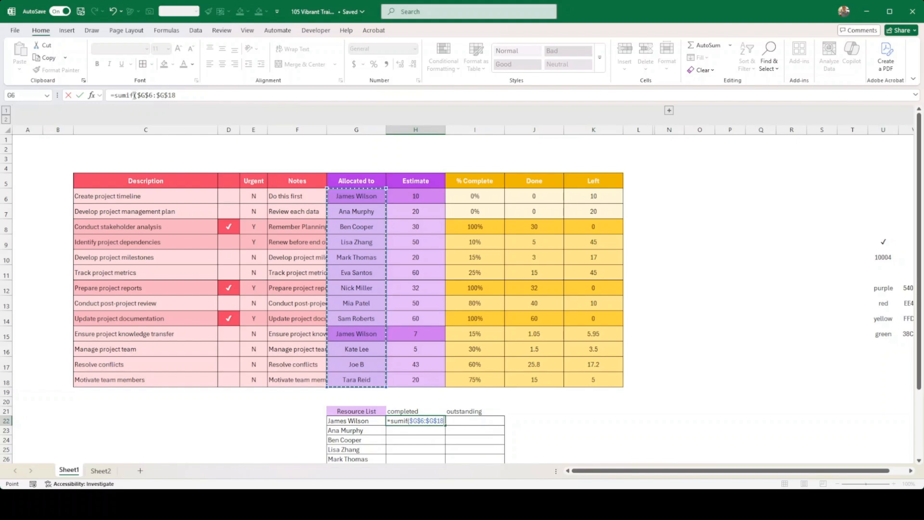
pyautogui.click(193, 95)
pyautogui.write(',')
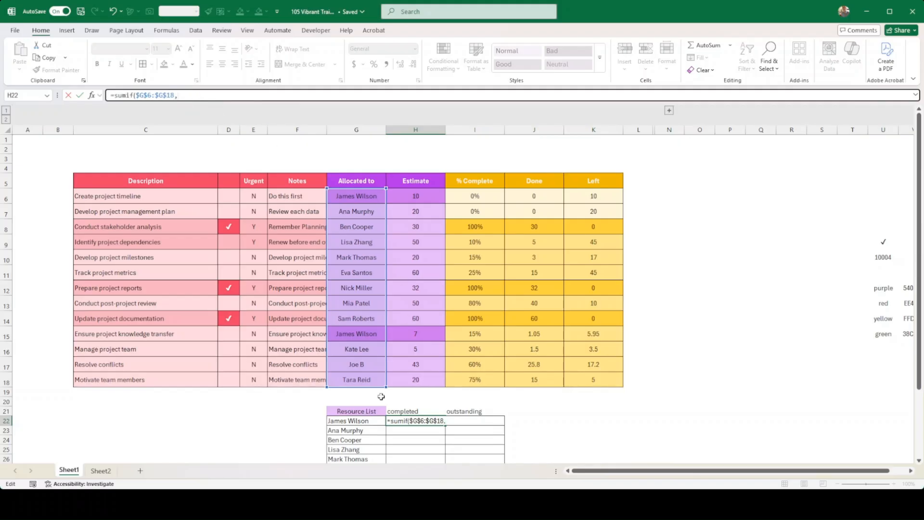
pyautogui.click(368, 424)
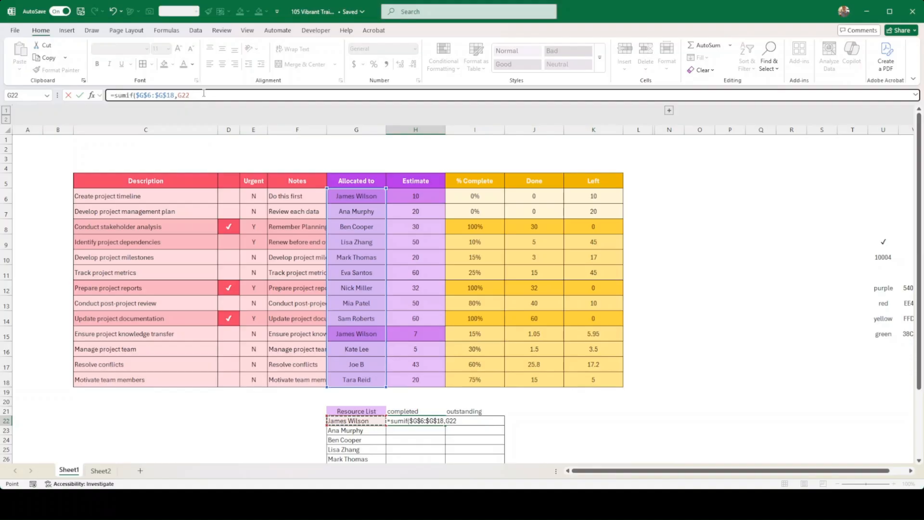
pyautogui.write(',')
pyautogui.click(528, 193)
pyautogui.moveTo(528, 193); pyautogui.dragTo(528, 380)
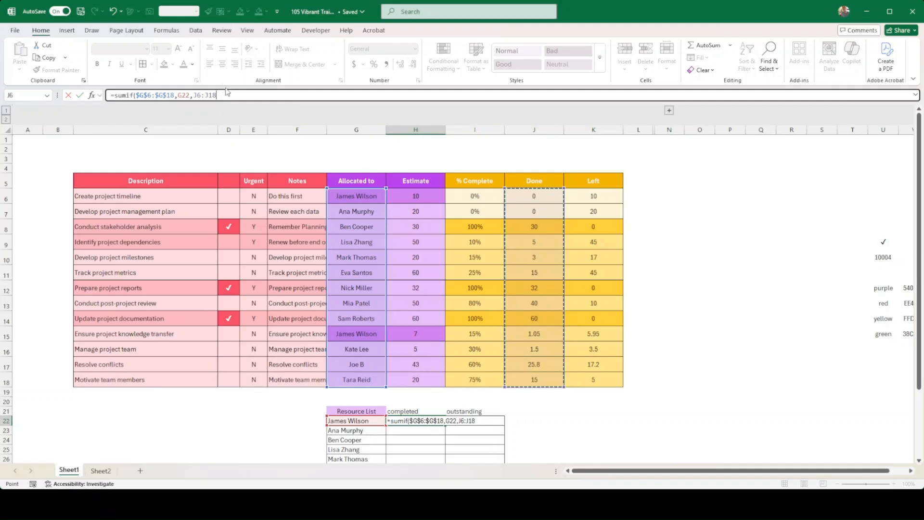
pyautogui.press('F4')
pyautogui.press('Return')
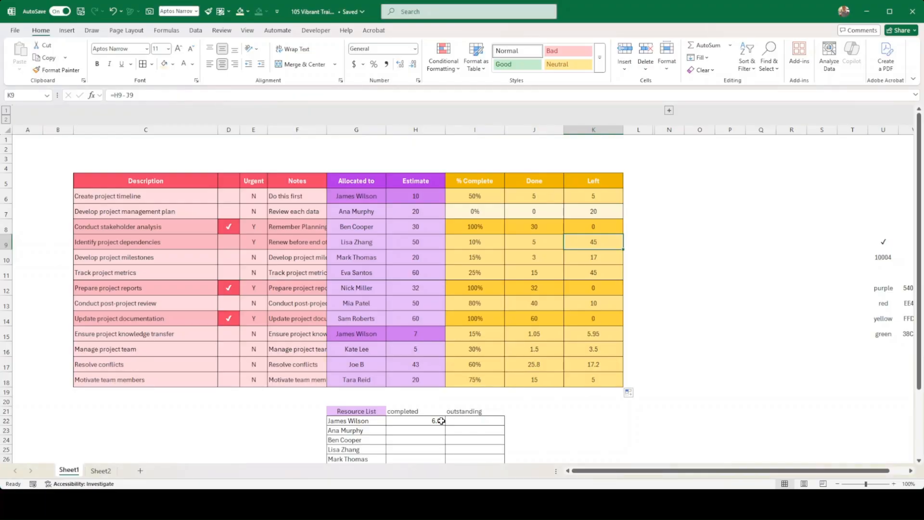
# Fill the completed total formula from H22 down through H33 for all listed assignees
pyautogui.click(424, 422)
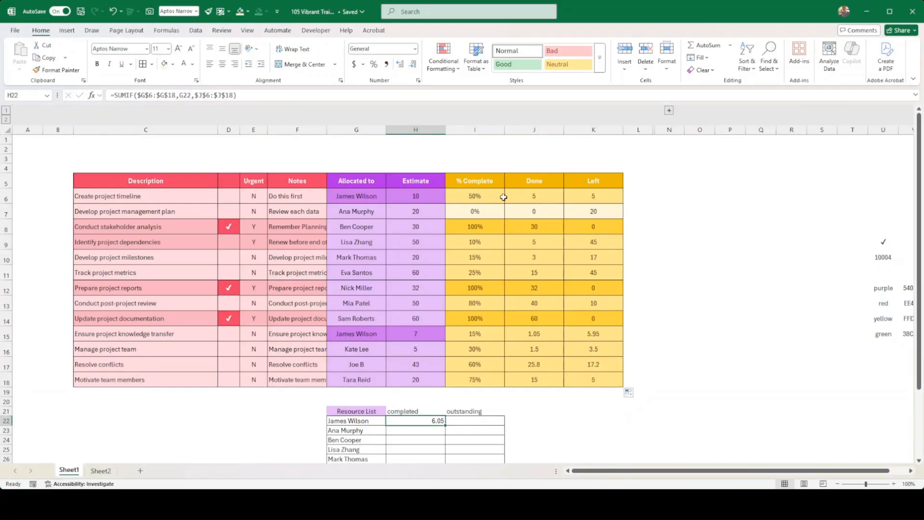
pyautogui.click(543, 195)
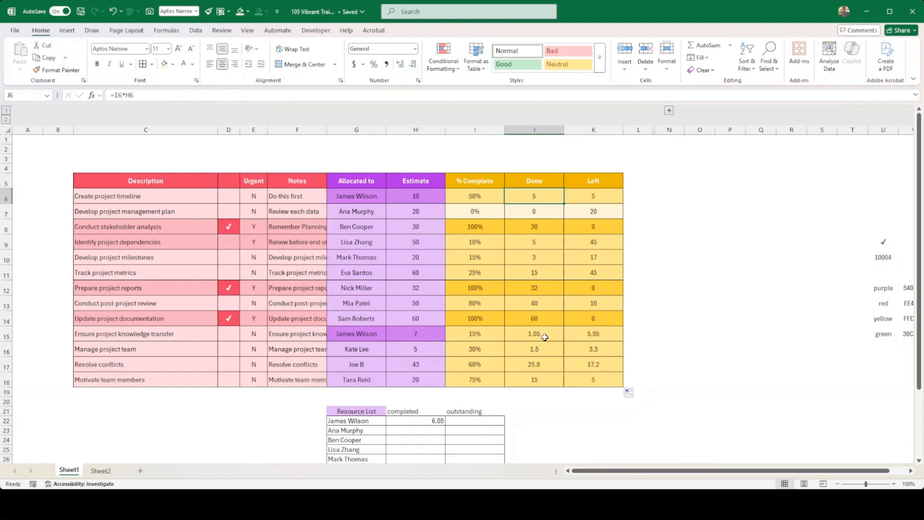
pyautogui.click(426, 424)
pyautogui.scroll(-2, 457, 386)
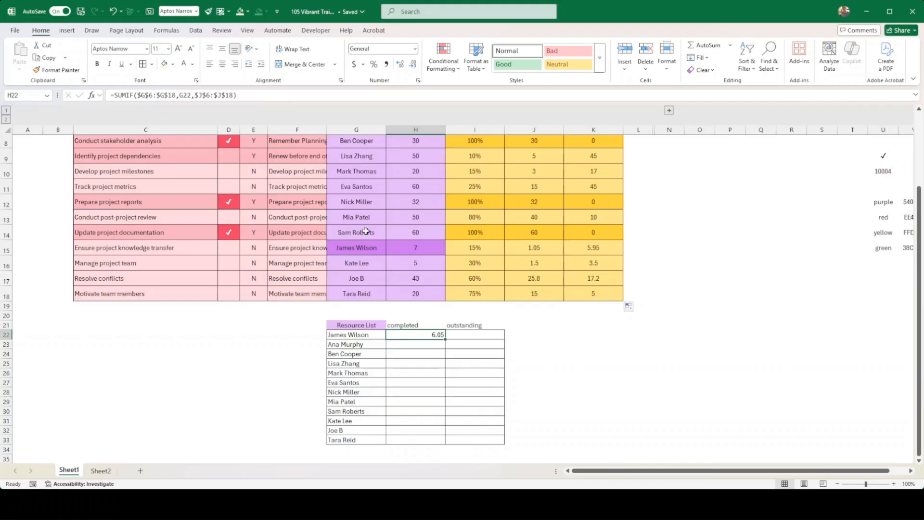
pyautogui.moveTo(445, 340); pyautogui.dragTo(446, 444)
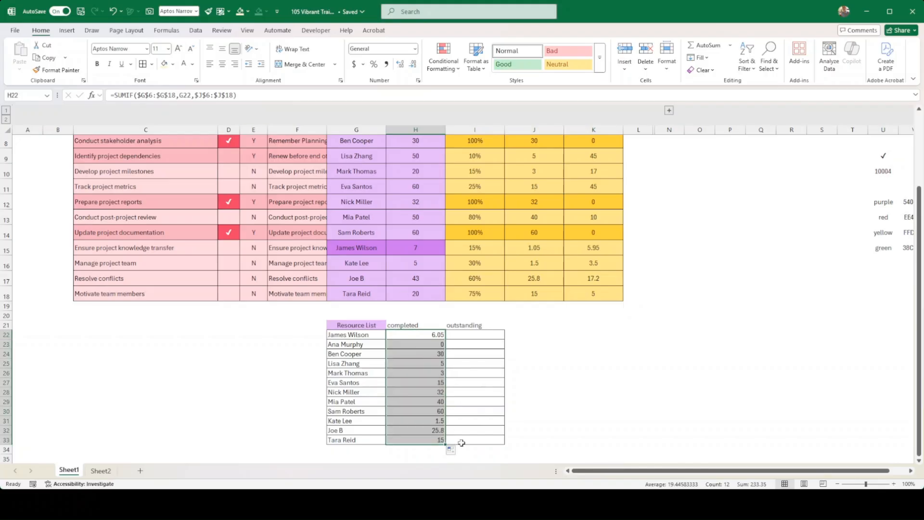
pyautogui.click(431, 440)
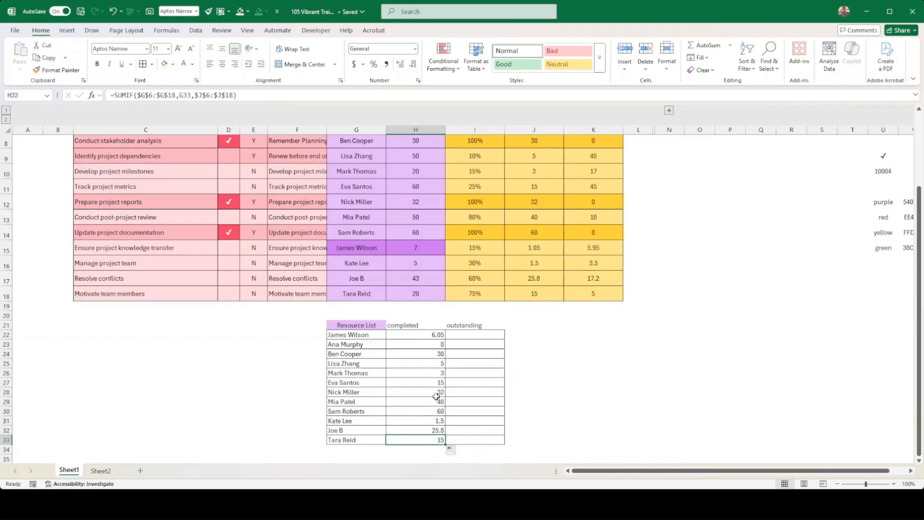
pyautogui.click(526, 295)
# Copy the completed formula from H22 into I22 and change its sum range to the Left values $K$6:$K$18
pyautogui.click(429, 337)
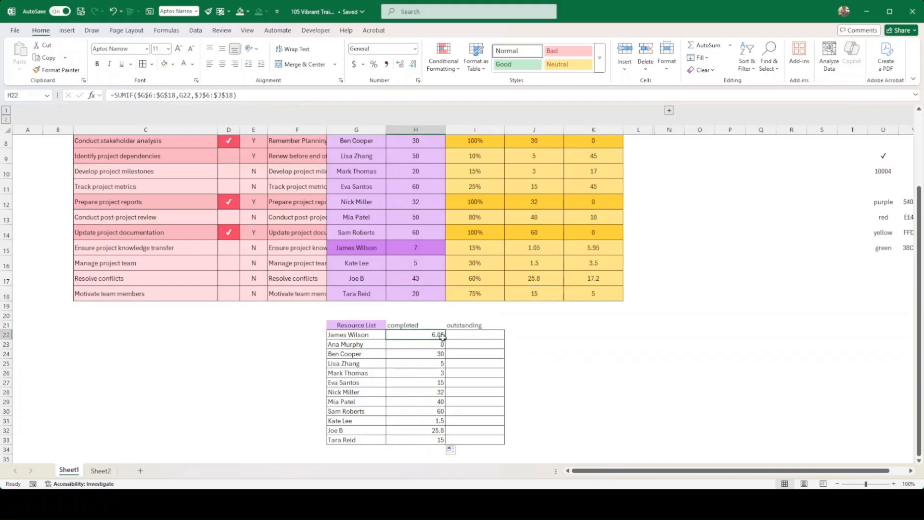
pyautogui.hotkey('ctrl', 'c')
pyautogui.click(479, 335)
pyautogui.hotkey('ctrl', 'v')
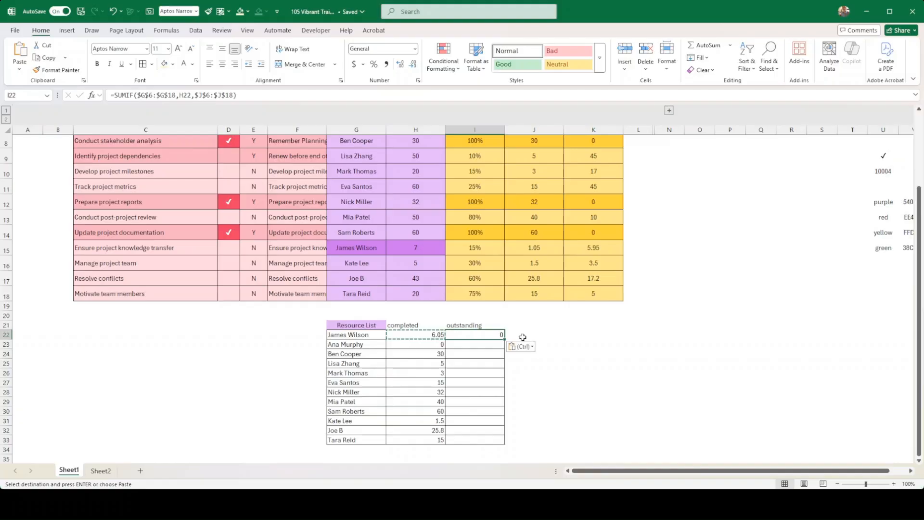
pyautogui.doubleClick(483, 336)
pyautogui.scroll(2, 612, 289)
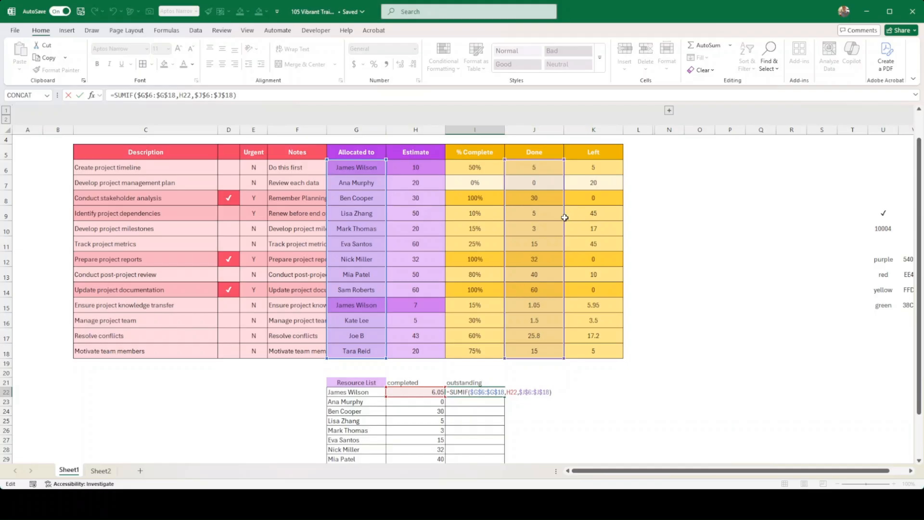
pyautogui.moveTo(566, 224); pyautogui.dragTo(582, 219)
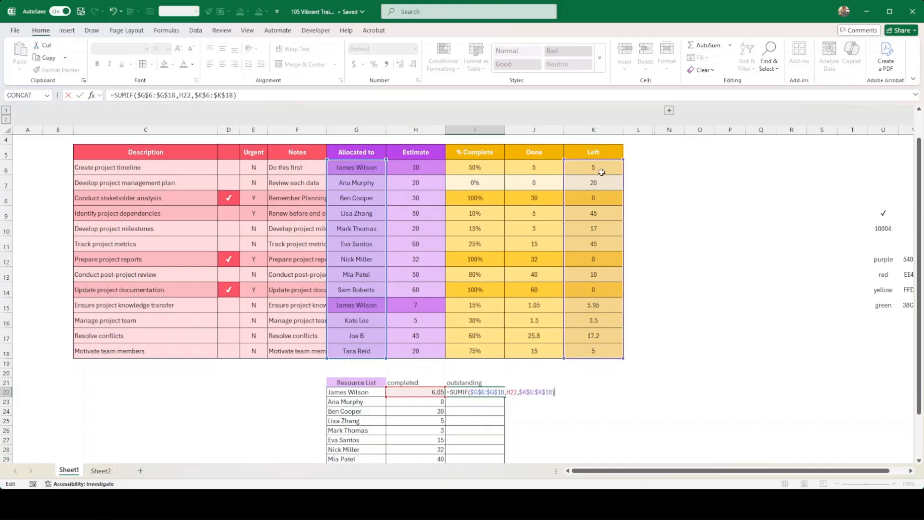
pyautogui.press('Return')
# Fill the outstanding formula from I22 down through I33 and check the cell references in I27
pyautogui.scroll(-1, 608, 206)
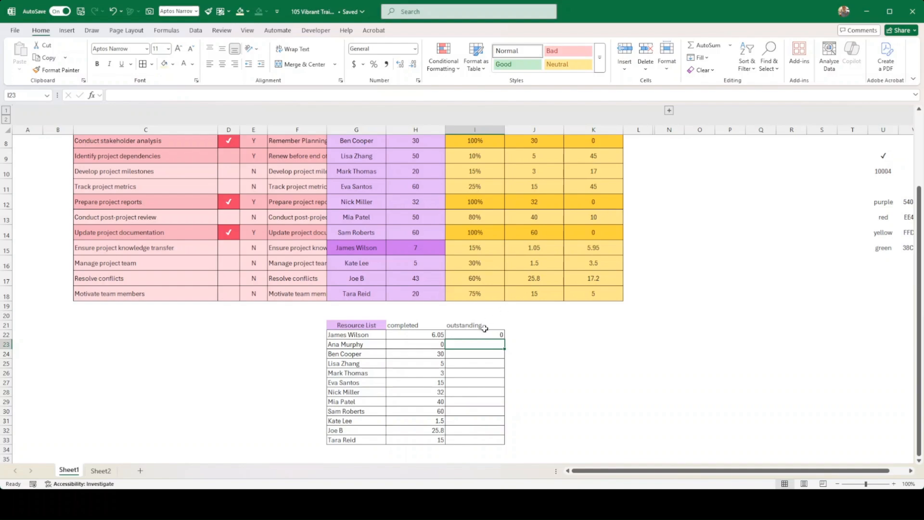
pyautogui.click(500, 336)
pyautogui.moveTo(507, 340); pyautogui.dragTo(507, 441)
pyautogui.click(542, 410)
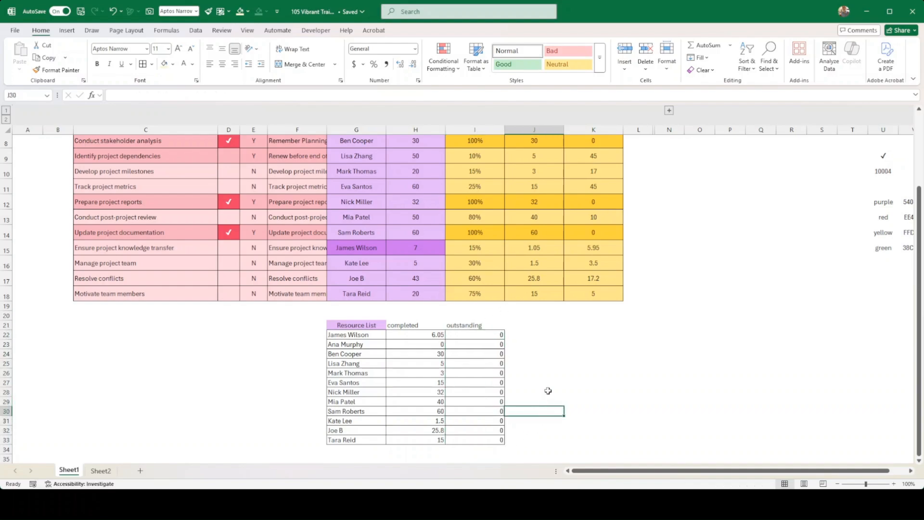
pyautogui.scroll(2, 549, 383)
pyautogui.scroll(-2, 529, 383)
pyautogui.doubleClick(499, 385)
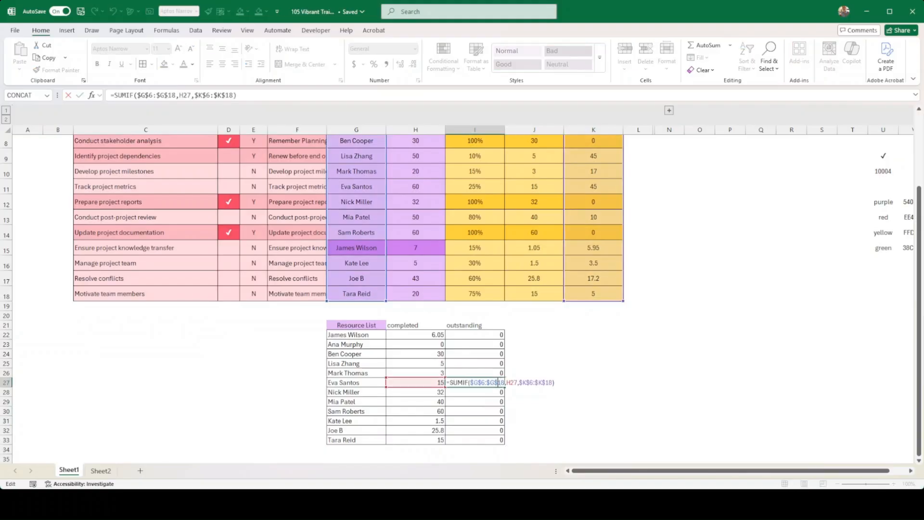
pyautogui.press('Escape')
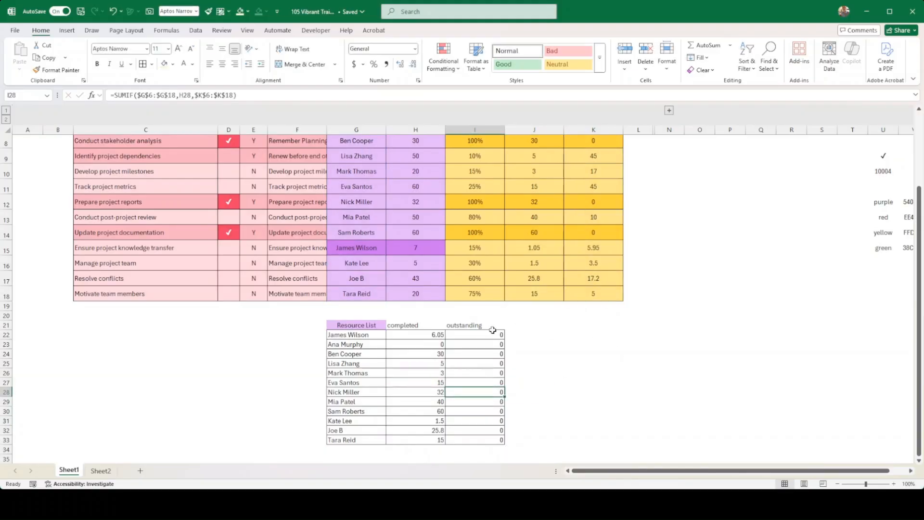
# Correct I22 to =SUMIF($G$6:$G$18,G22,$K$6:$K$18) and fill it down through I33
pyautogui.click(465, 333)
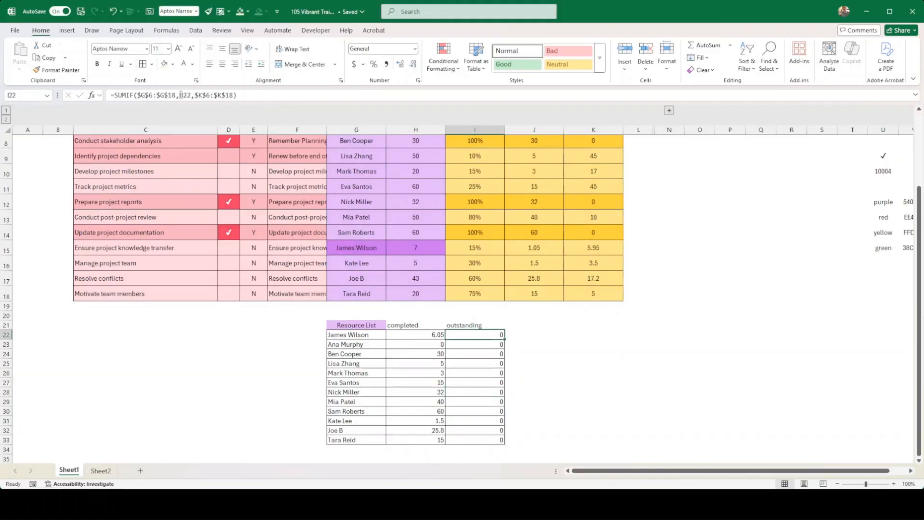
pyautogui.doubleClick(472, 337)
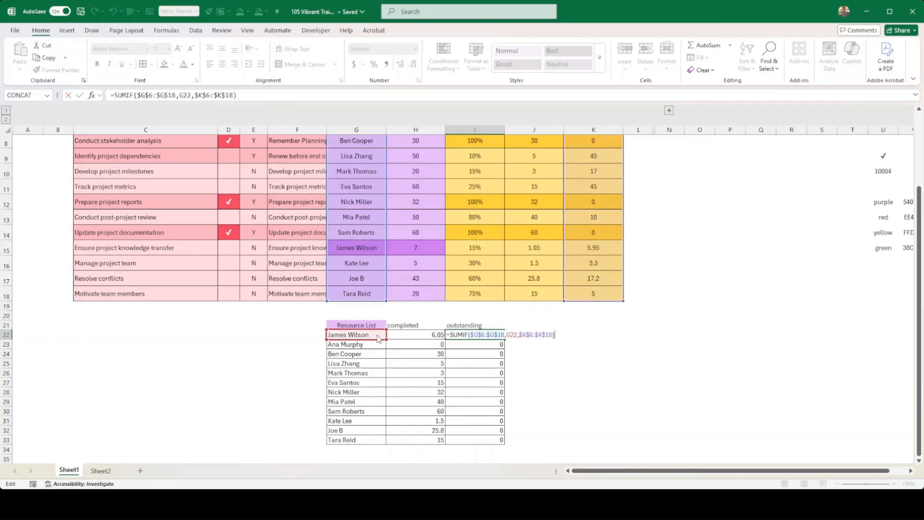
pyautogui.press('Return')
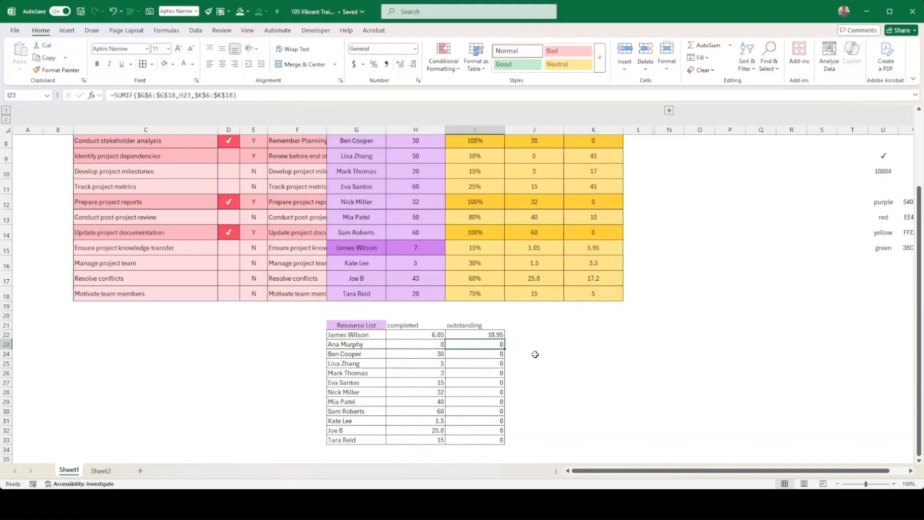
pyautogui.click(502, 336)
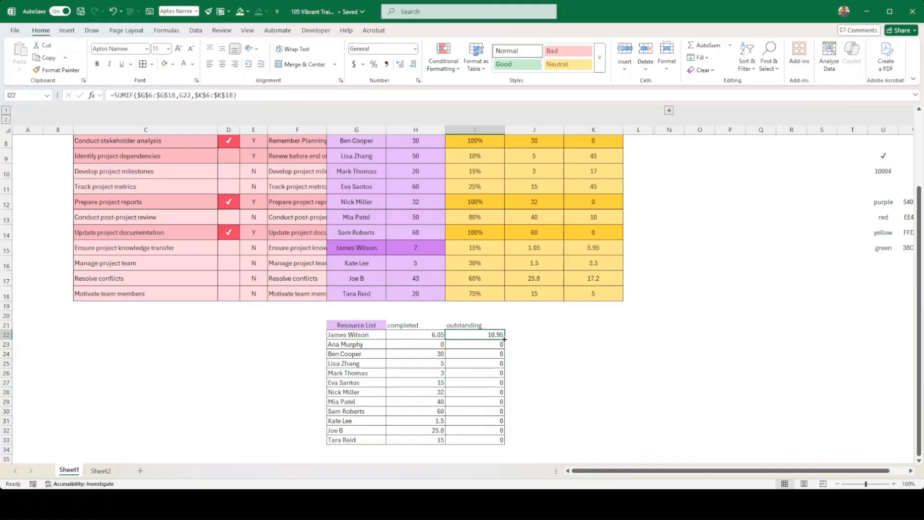
pyautogui.moveTo(504, 338); pyautogui.dragTo(503, 442)
pyautogui.click(559, 421)
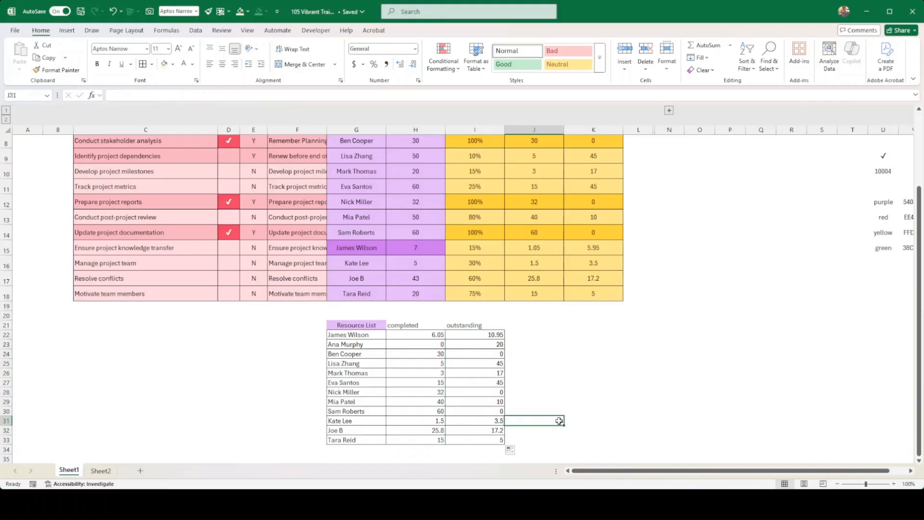
pyautogui.click(617, 411)
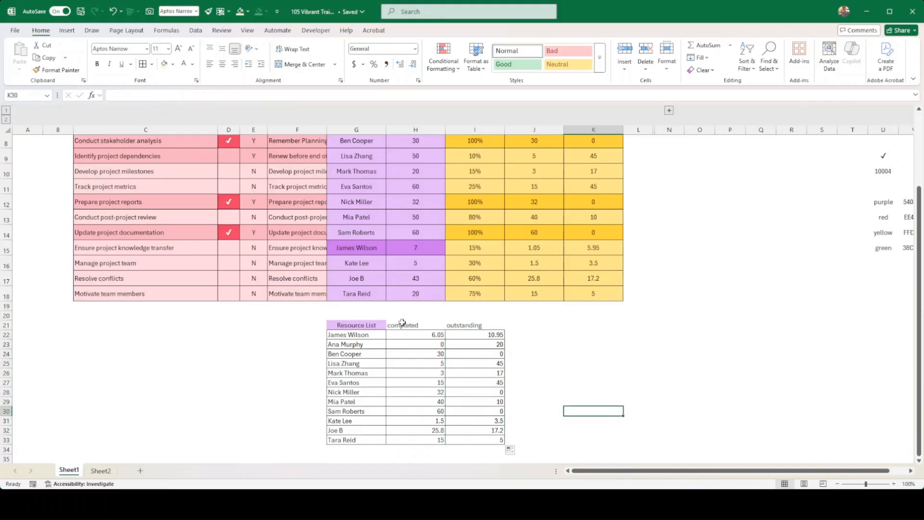
# Copy the Resource List heading's formatting onto the completed and outstanding headings in H21:I21
pyautogui.click(368, 323)
pyautogui.click(56, 71)
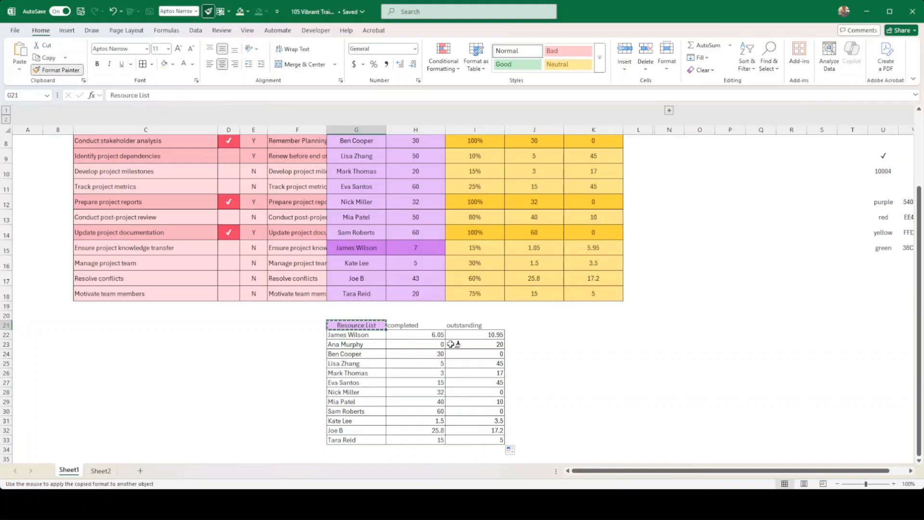
pyautogui.moveTo(414, 325); pyautogui.dragTo(477, 326)
pyautogui.click(594, 344)
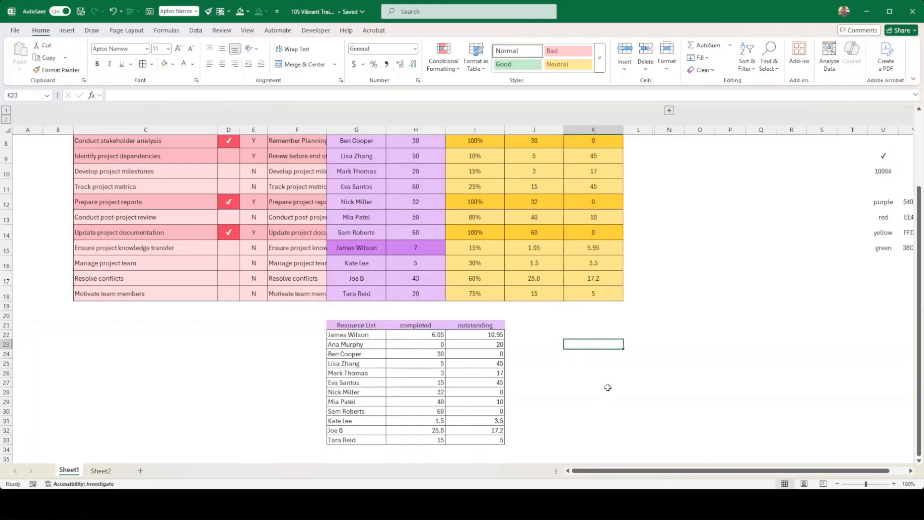
# Select the assignee names with their completed and outstanding values in G22:I33 as chart data
pyautogui.scroll(-2, 608, 388)
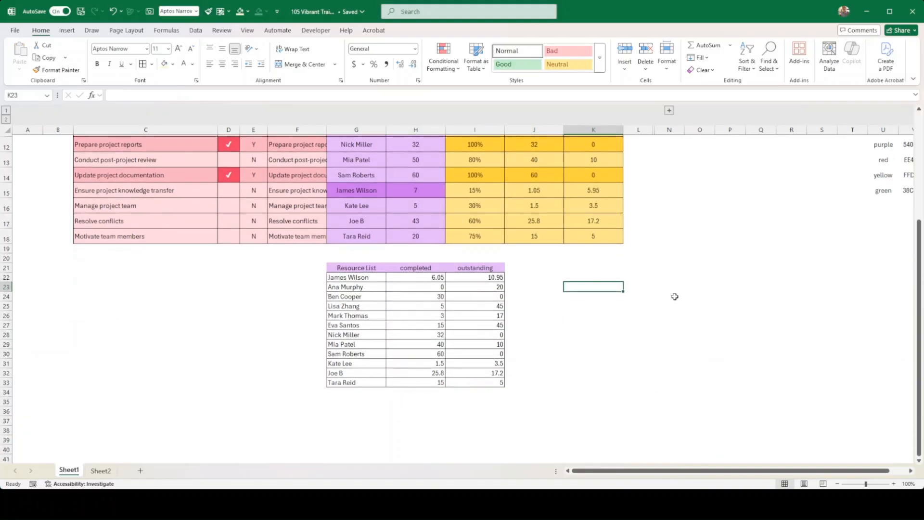
pyautogui.click(370, 267)
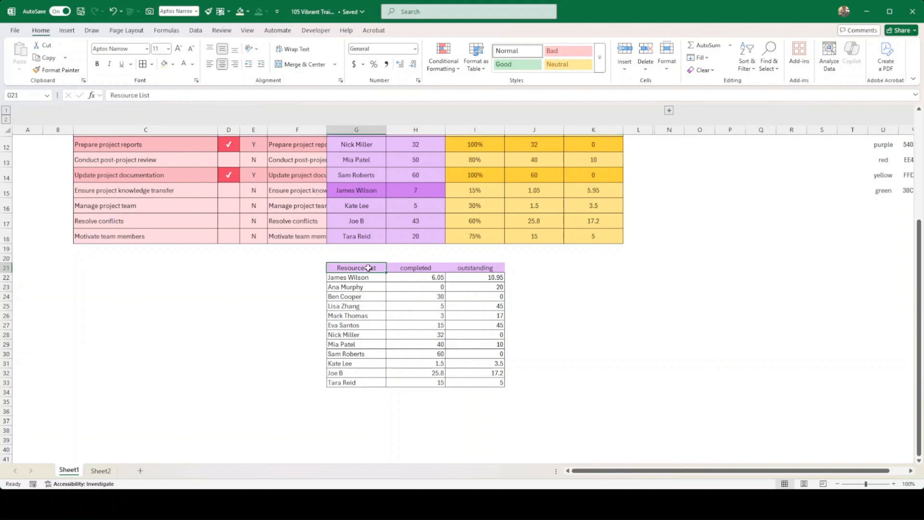
pyautogui.moveTo(370, 267); pyautogui.dragTo(455, 268)
pyautogui.click(488, 276)
pyautogui.moveTo(349, 279); pyautogui.dragTo(487, 384)
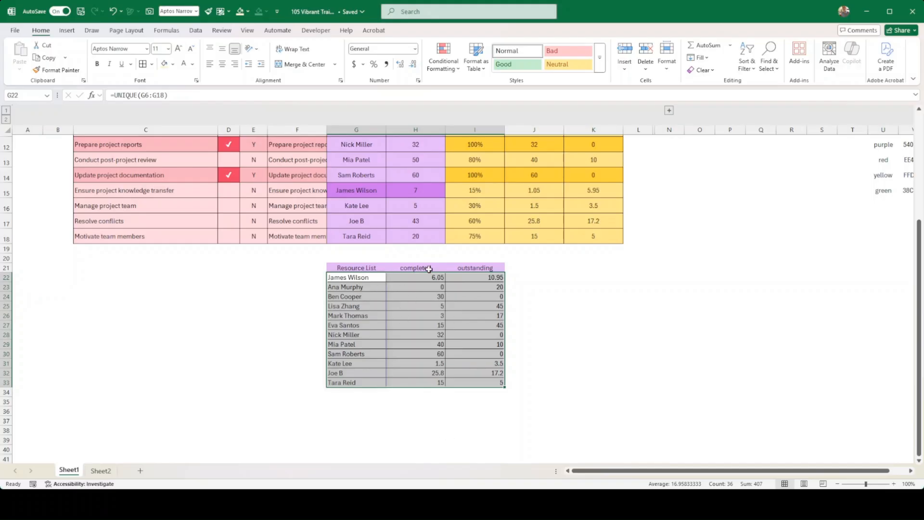
pyautogui.click(67, 30)
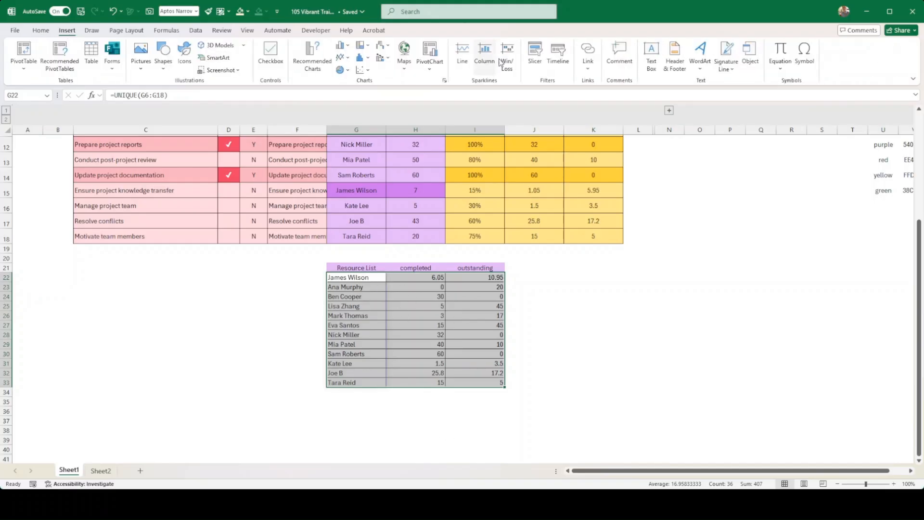
pyautogui.click(310, 64)
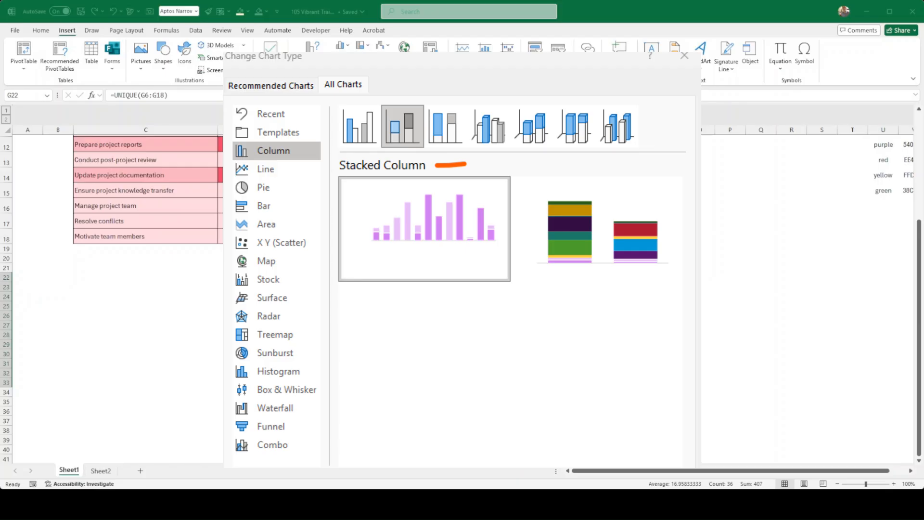
pyautogui.press('Return')
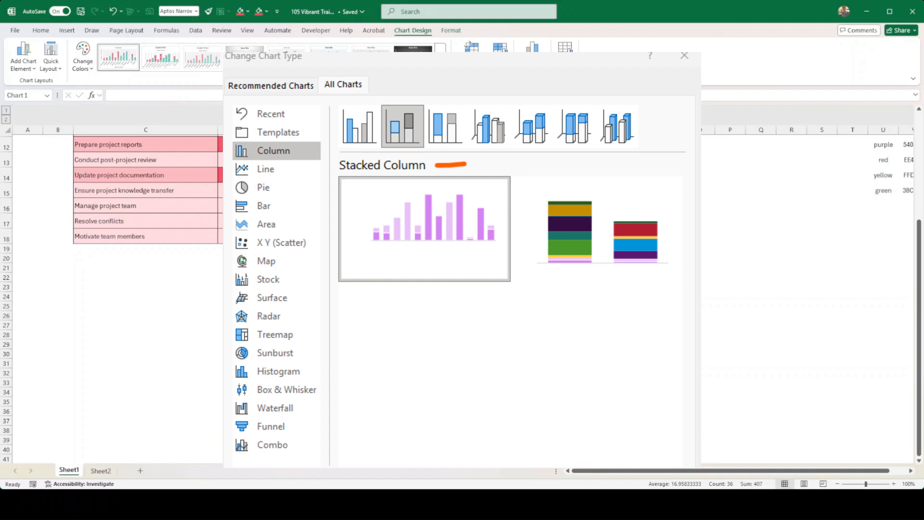
pyautogui.press('Delete')
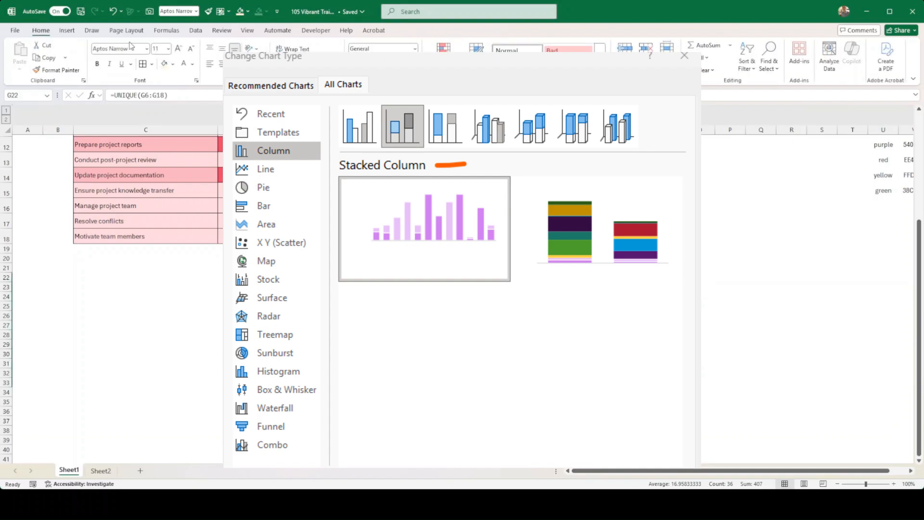
# Insert a Stacked Column chart of G22:I33 with assignees along the axis, and move it clear of the assignee names
pyautogui.click(67, 30)
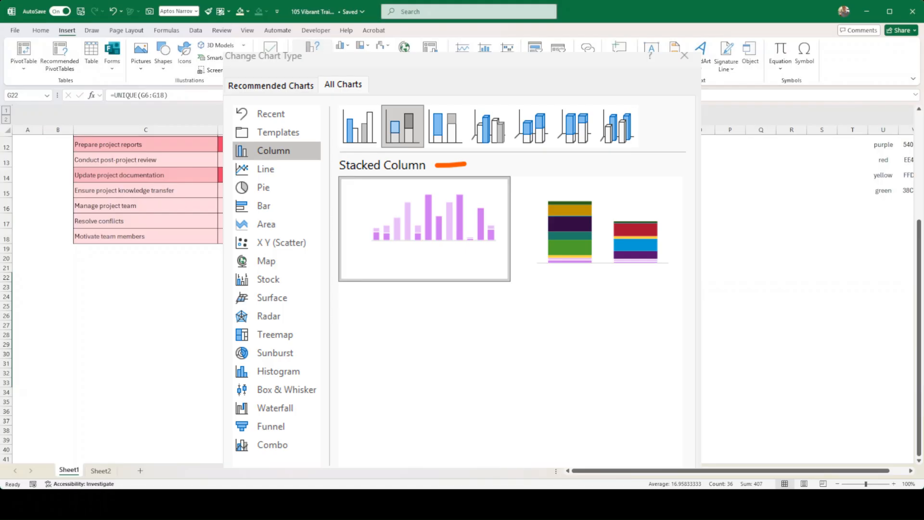
pyautogui.click(313, 57)
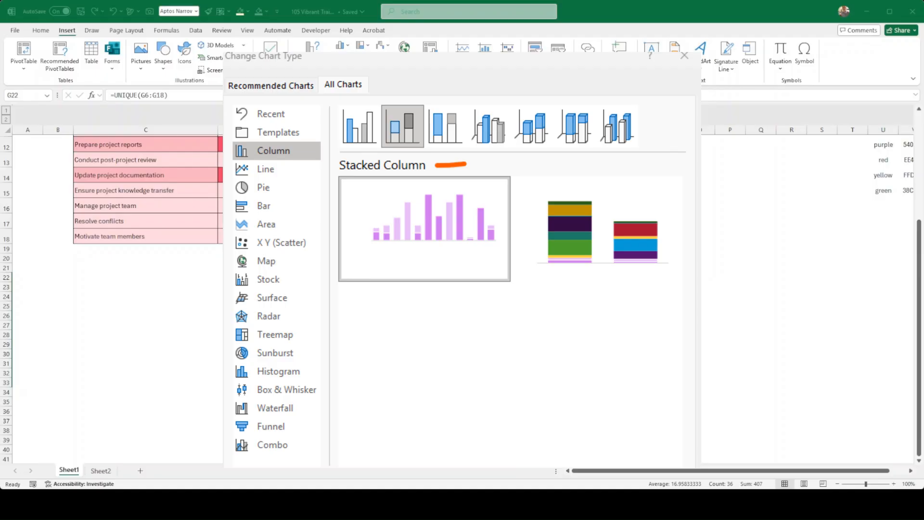
pyautogui.click(554, 378)
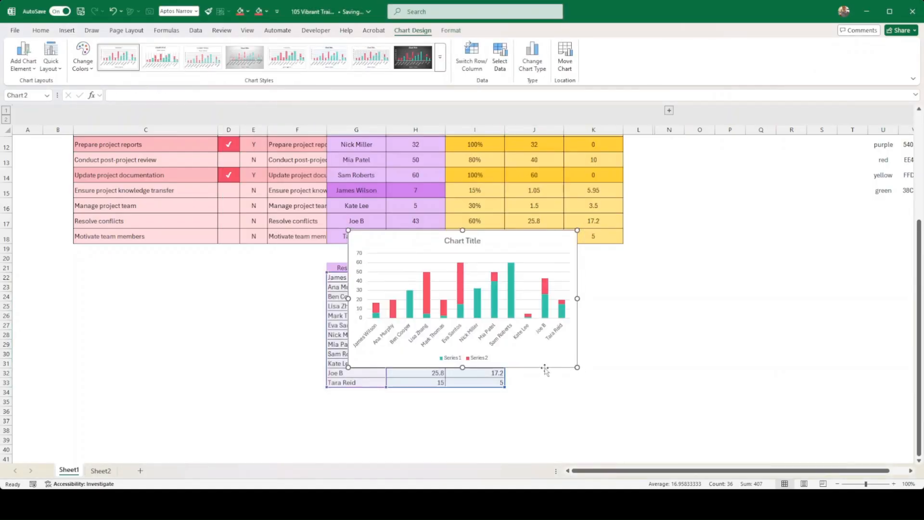
pyautogui.moveTo(545, 368); pyautogui.dragTo(669, 351)
# Set the gap width of the chart's completed series to 50% and narrow the chart from its right edge
pyautogui.click(636, 313)
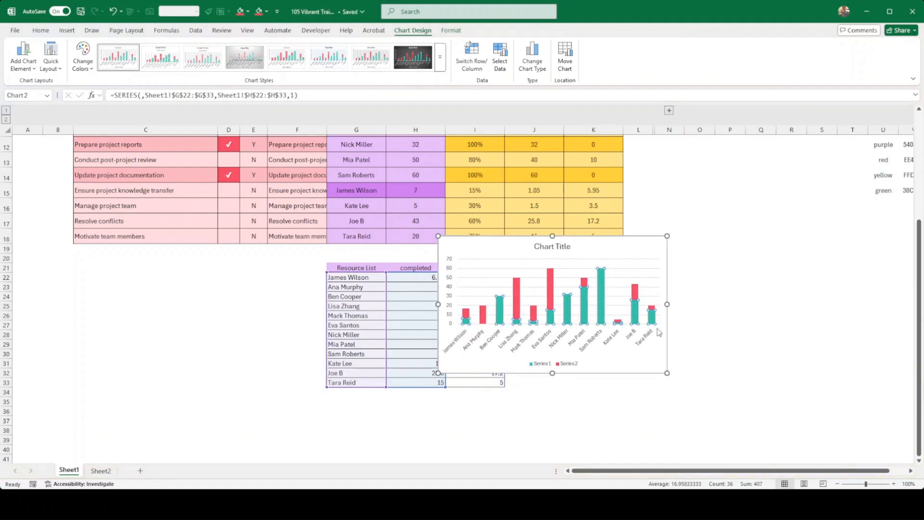
pyautogui.hotkey('ctrl', '1')
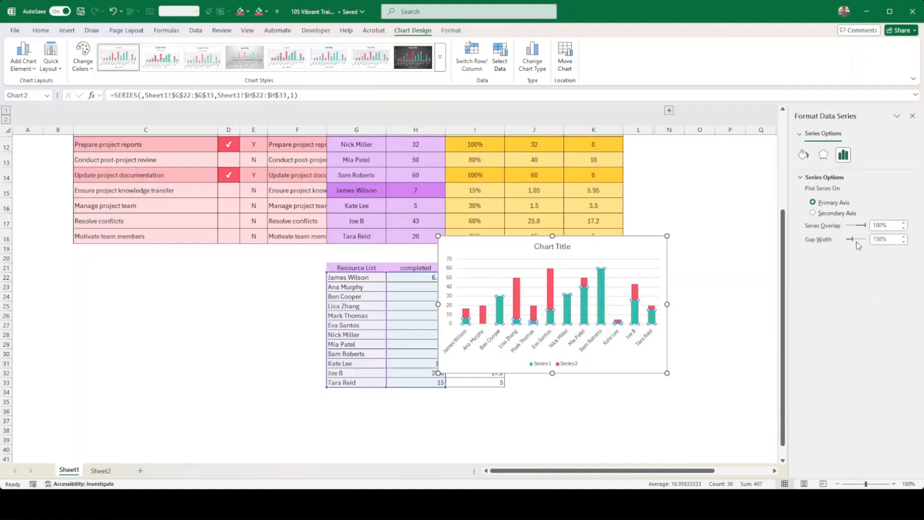
pyautogui.click(895, 240)
pyautogui.moveTo(894, 242); pyautogui.dragTo(854, 242)
pyautogui.write('50')
pyautogui.press('Return')
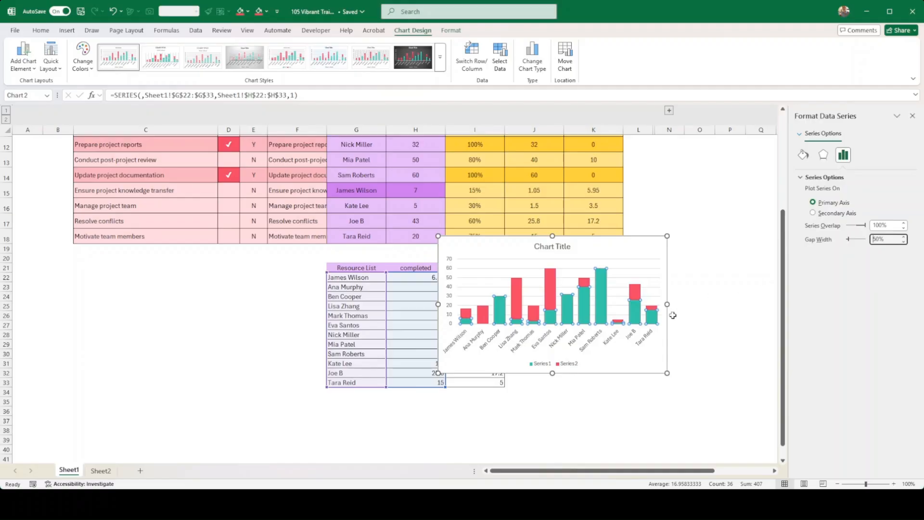
pyautogui.moveTo(669, 305); pyautogui.dragTo(632, 304)
pyautogui.click(673, 333)
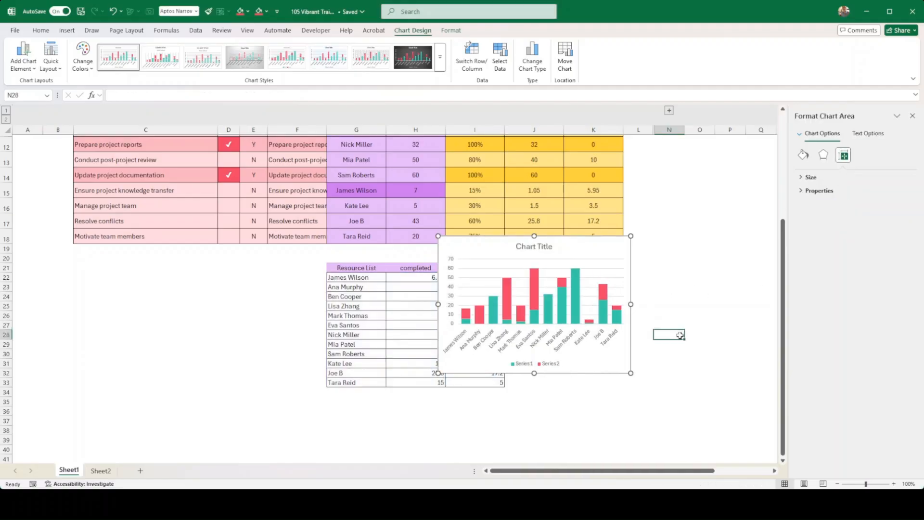
# Recolour the stacked column chart, filling the completed series with medium purple and the outstanding series with light purple
pyautogui.click(605, 372)
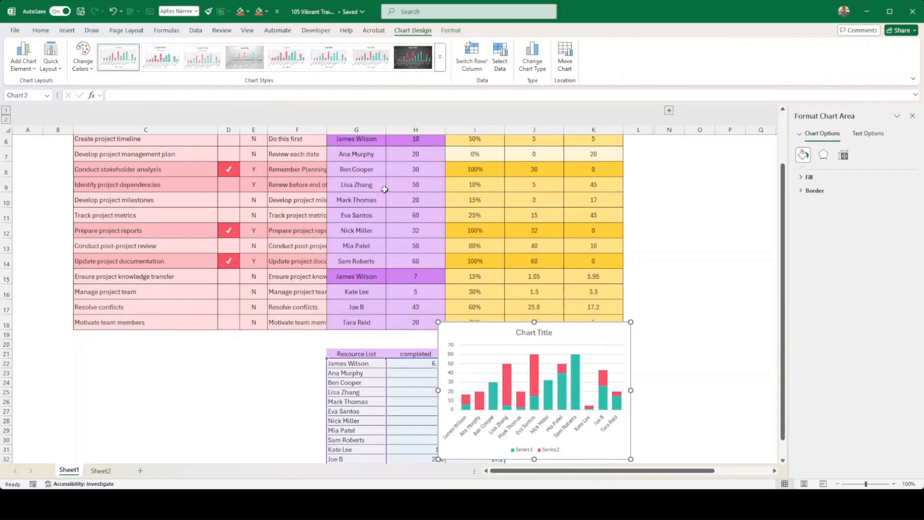
pyautogui.scroll(2, 385, 190)
pyautogui.scroll(-1, 445, 240)
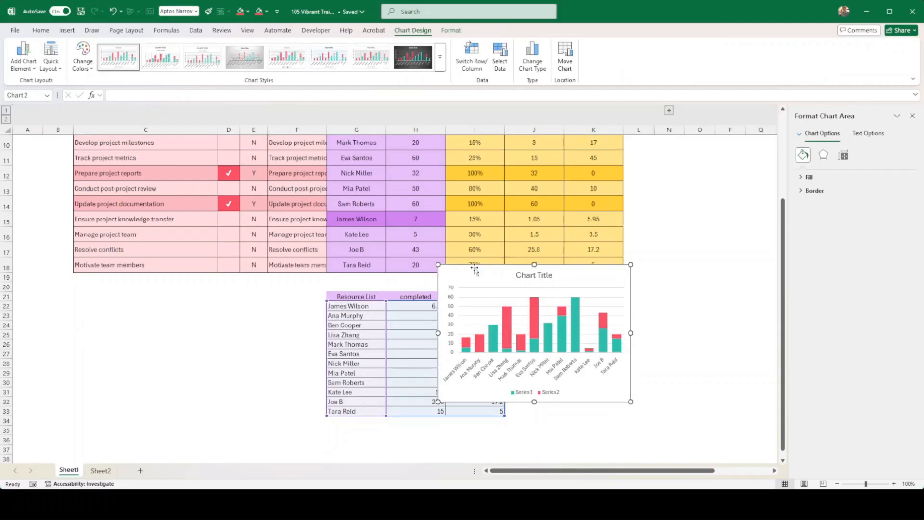
pyautogui.click(561, 337)
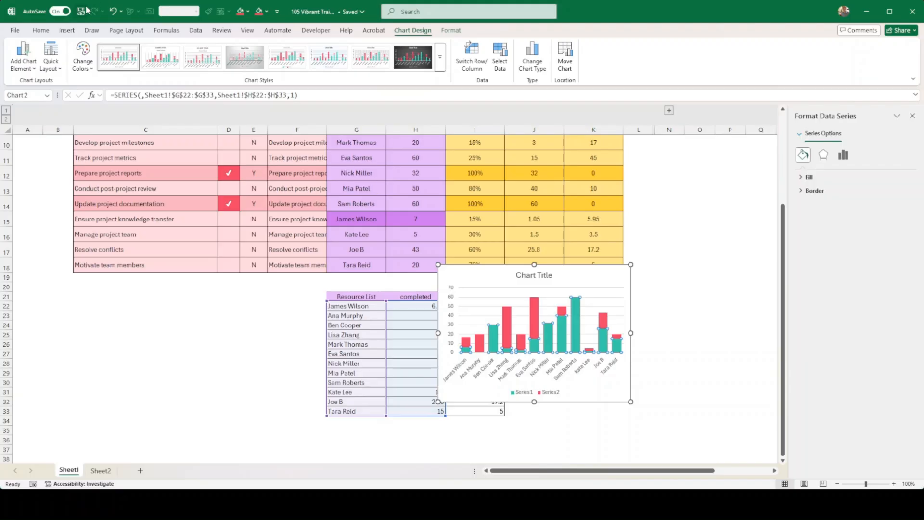
pyautogui.click(38, 30)
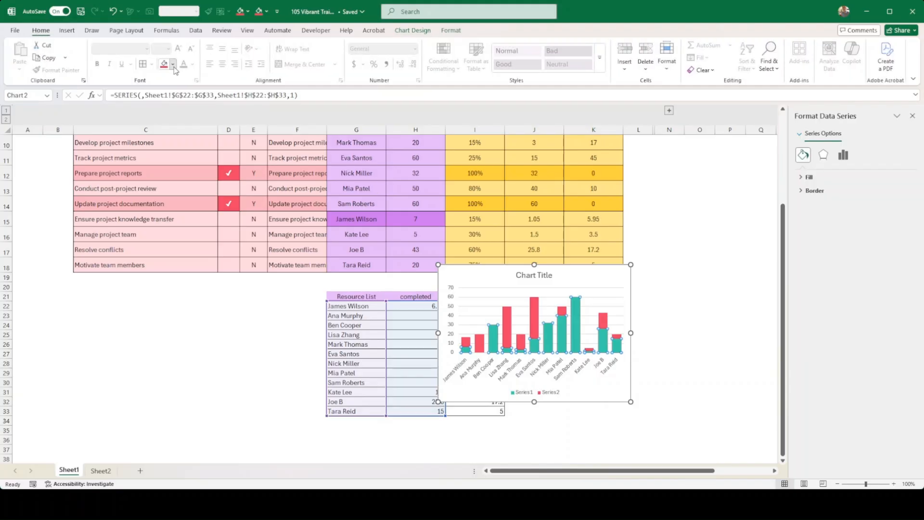
pyautogui.click(175, 67)
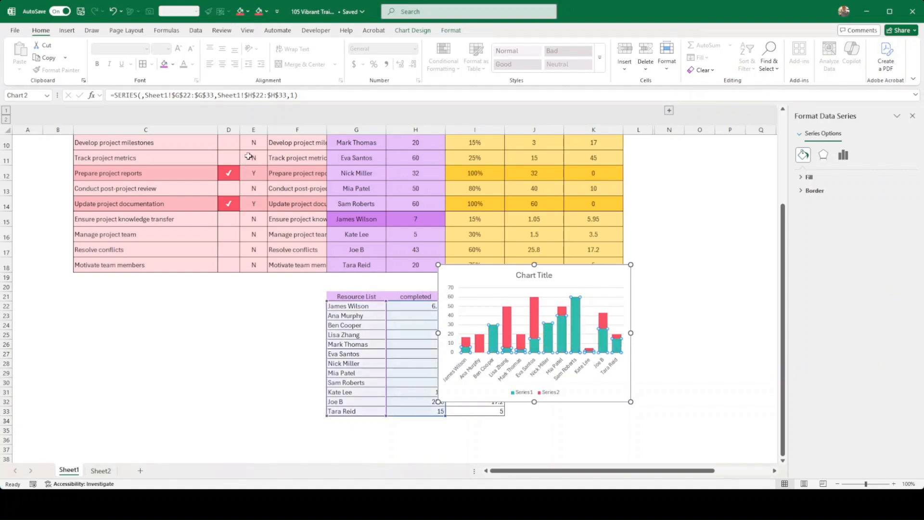
pyautogui.click(537, 318)
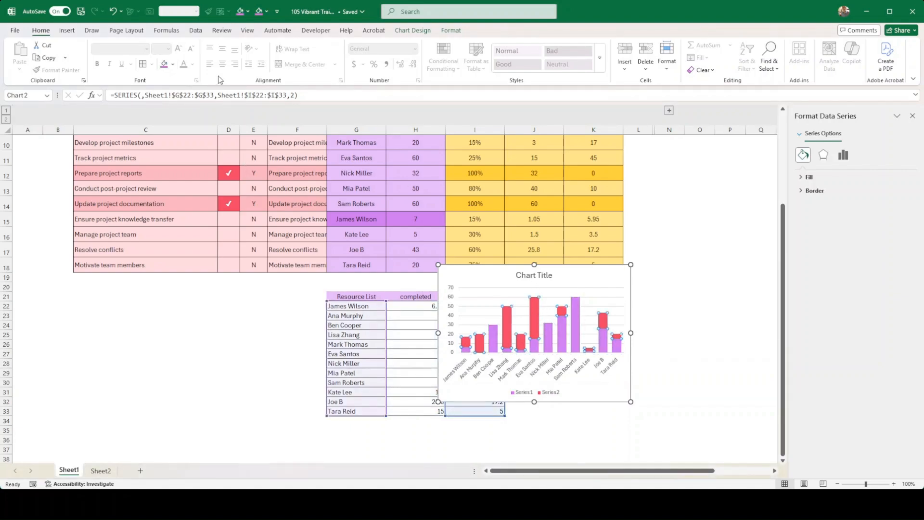
pyautogui.click(166, 64)
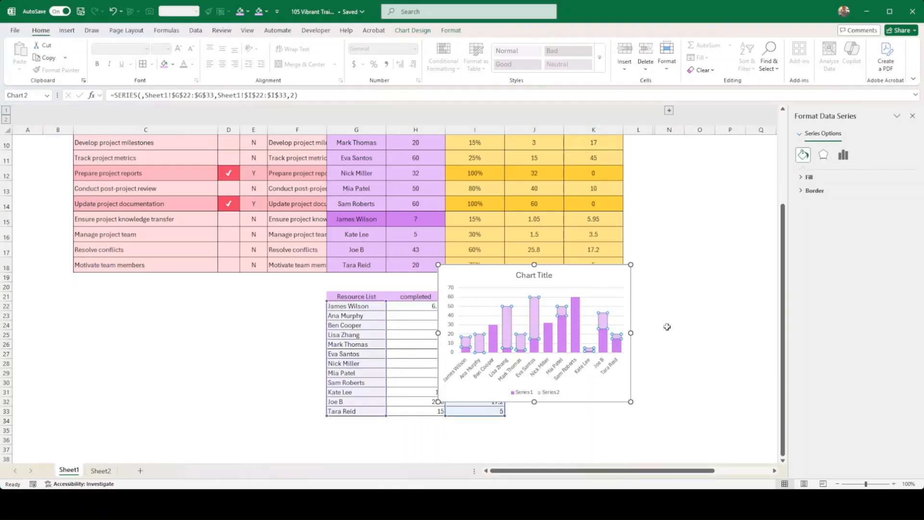
pyautogui.click(698, 334)
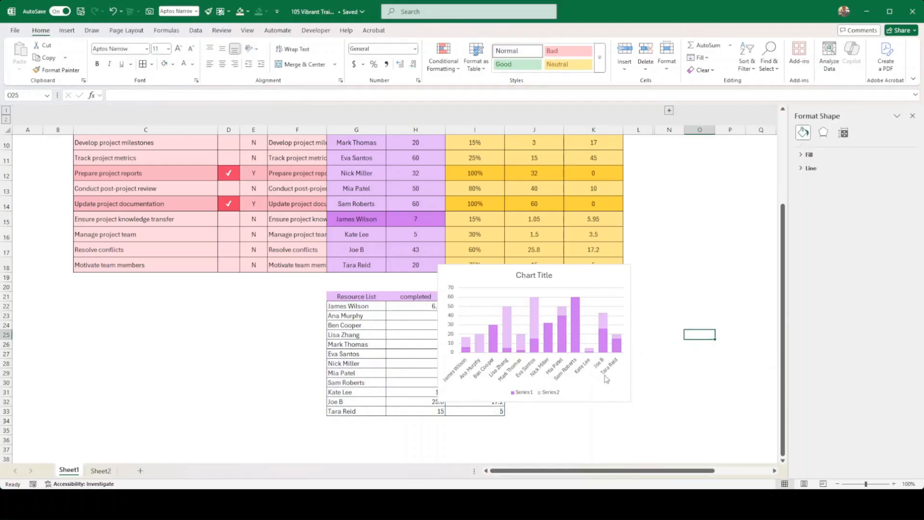
# Make row 3 much taller, move the column chart above the task table, and shrink it to fit that space
pyautogui.moveTo(606, 401); pyautogui.dragTo(557, 357)
pyautogui.scroll(3, 592, 300)
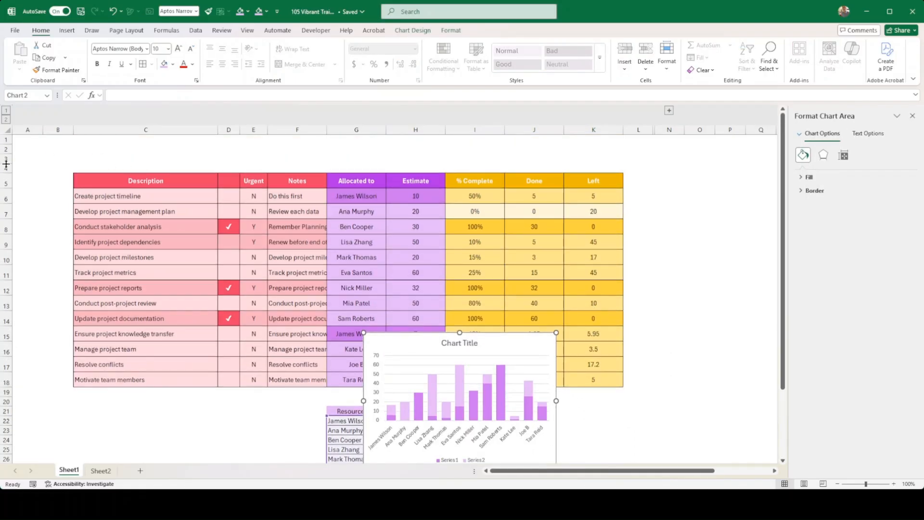
pyautogui.moveTo(6, 164); pyautogui.dragTo(6, 233)
pyautogui.moveTo(497, 406); pyautogui.dragTo(449, 140)
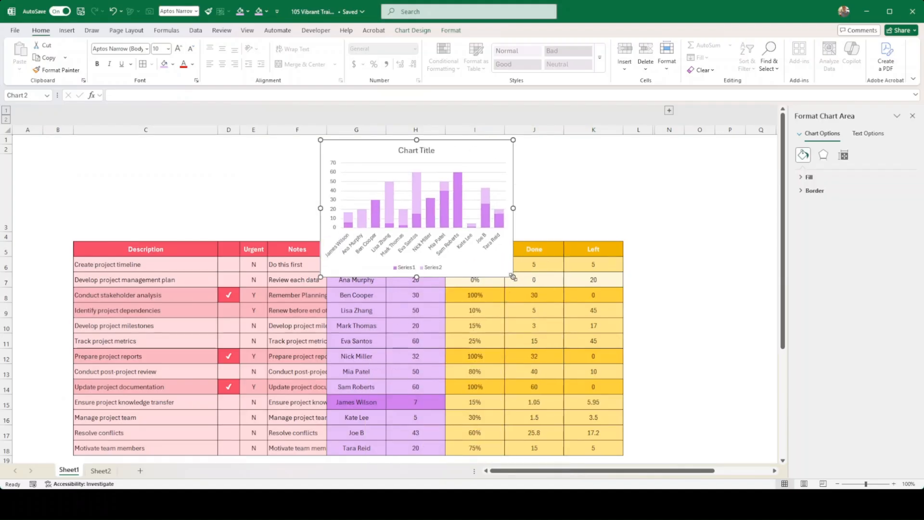
pyautogui.moveTo(513, 278); pyautogui.dragTo(480, 233)
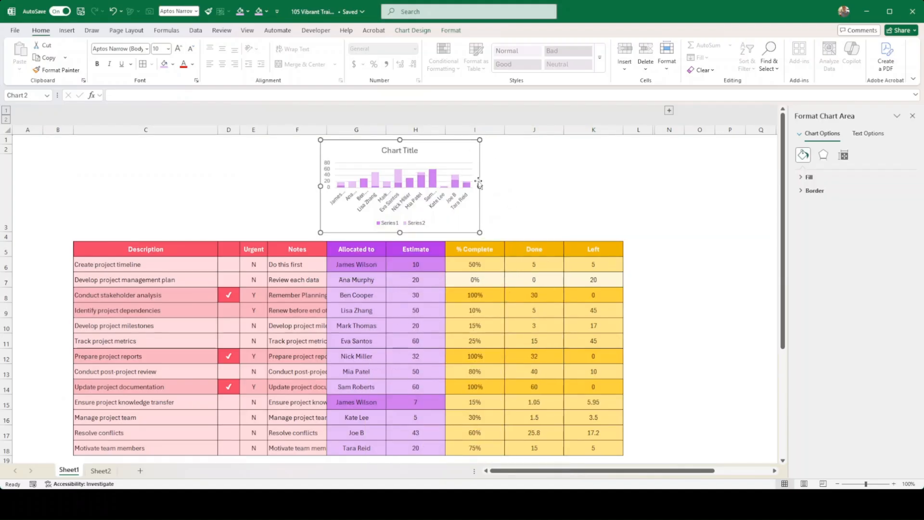
# Delete the column chart's legend and narrow the chart to roughly the width of the Allocated to and Estimate columns
pyautogui.click(405, 223)
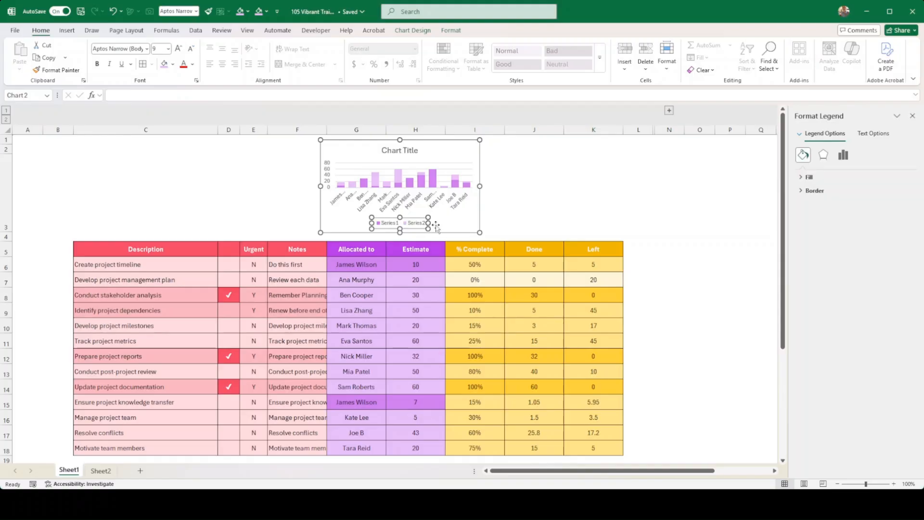
pyautogui.click(479, 211)
pyautogui.moveTo(483, 186); pyautogui.dragTo(453, 186)
pyautogui.click(561, 181)
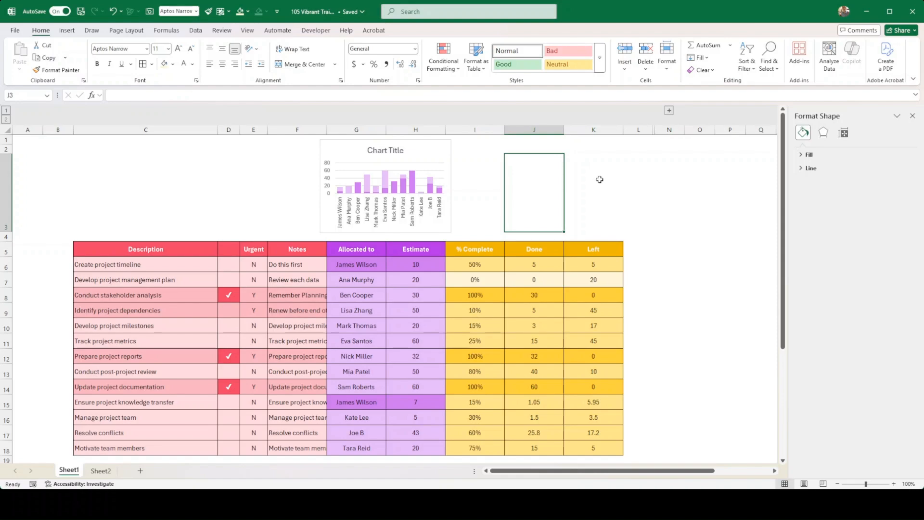
pyautogui.scroll(-2, 600, 179)
pyautogui.scroll(2, 602, 175)
pyautogui.click(611, 180)
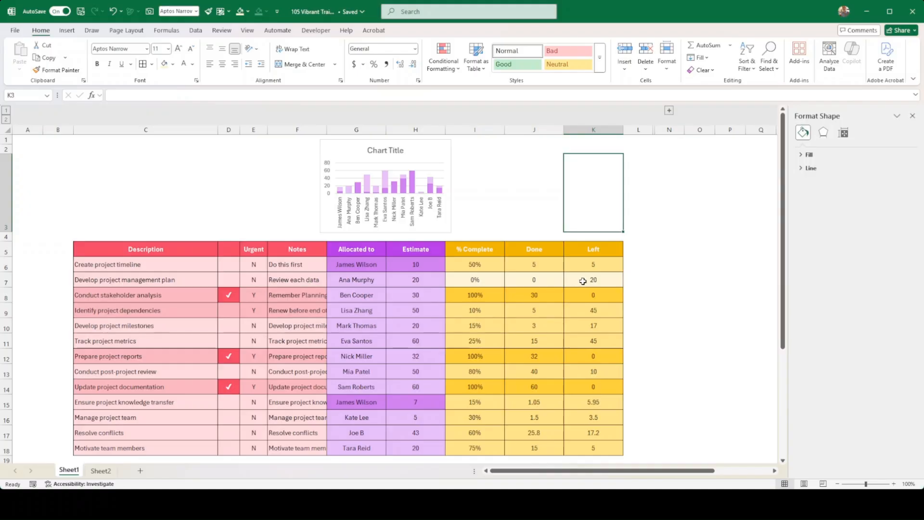
# Insert a blank row at row 21, directly above the Resource List headings
pyautogui.scroll(-3, 587, 269)
pyautogui.click(464, 414)
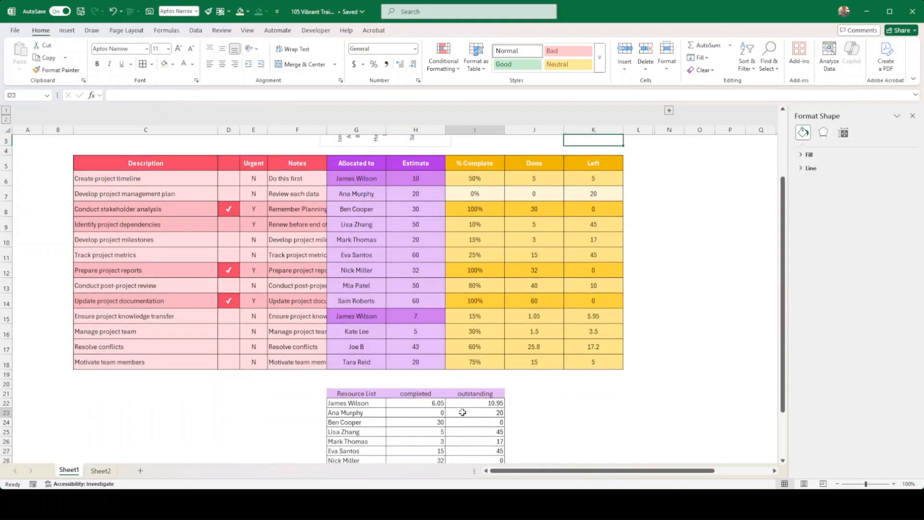
pyautogui.click(479, 382)
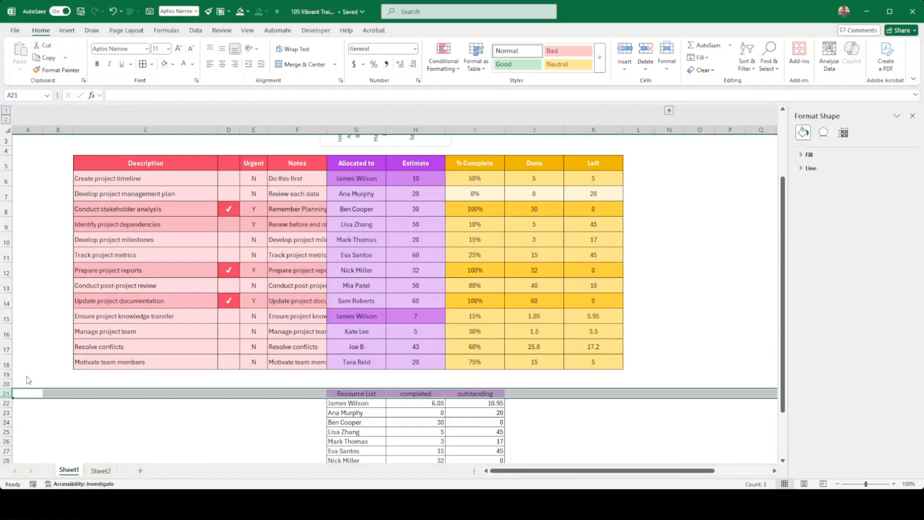
pyautogui.hotkey('ctrl', '+')
pyautogui.click(524, 380)
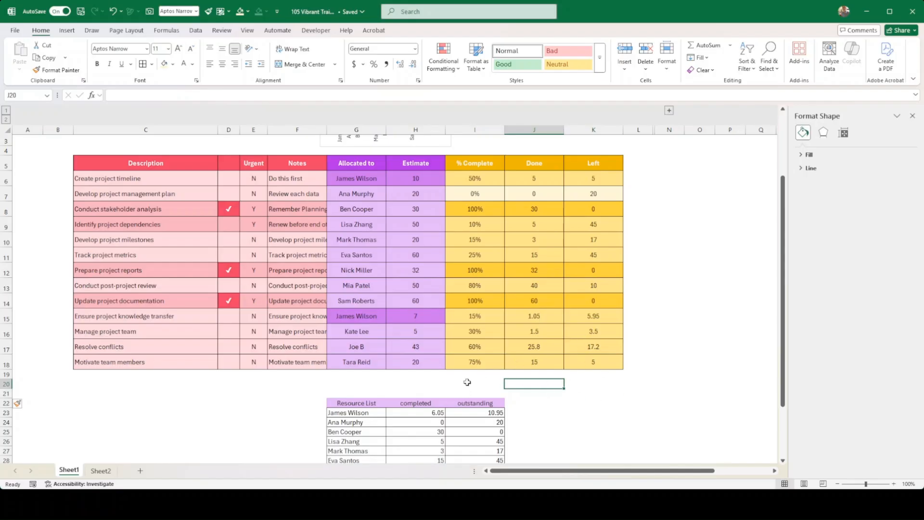
pyautogui.click(567, 402)
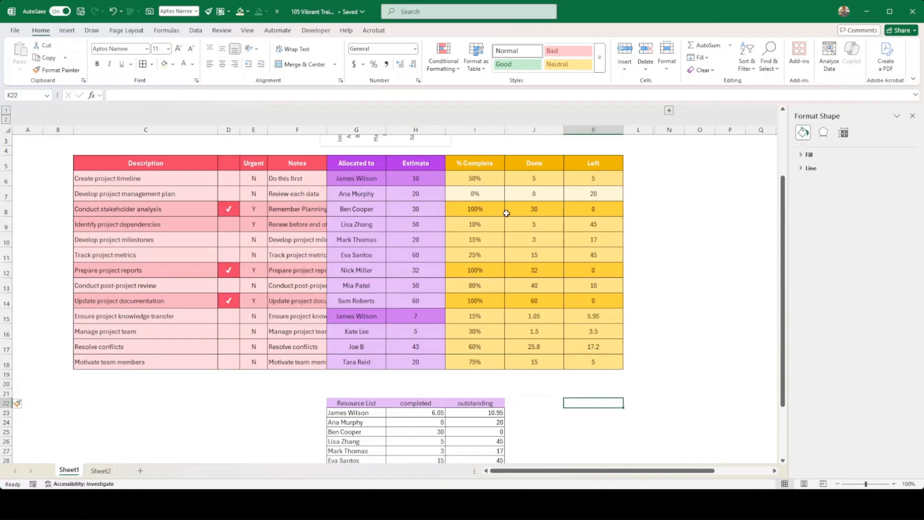
# Total the Done column in J19 with AutoSum over J6:J18 and copy the formula to K19 for the Left column
pyautogui.click(529, 174)
pyautogui.moveTo(529, 175); pyautogui.dragTo(532, 362)
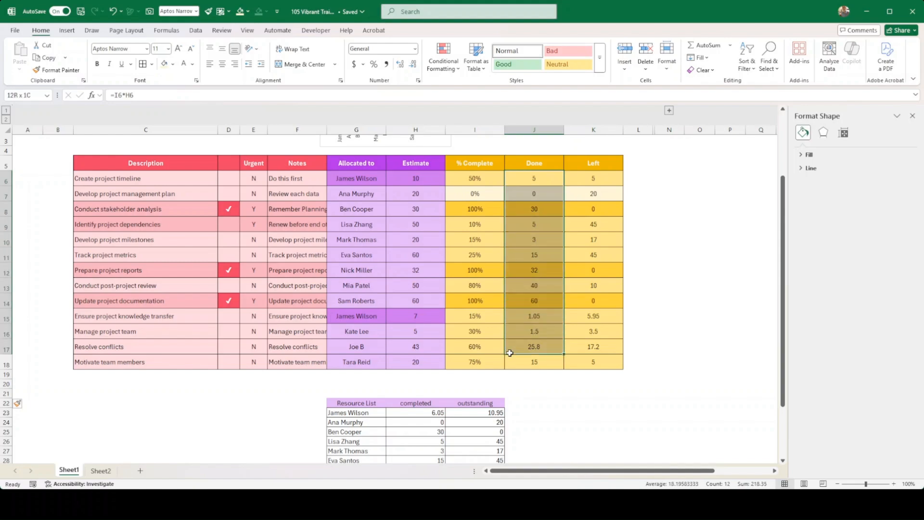
pyautogui.click(532, 375)
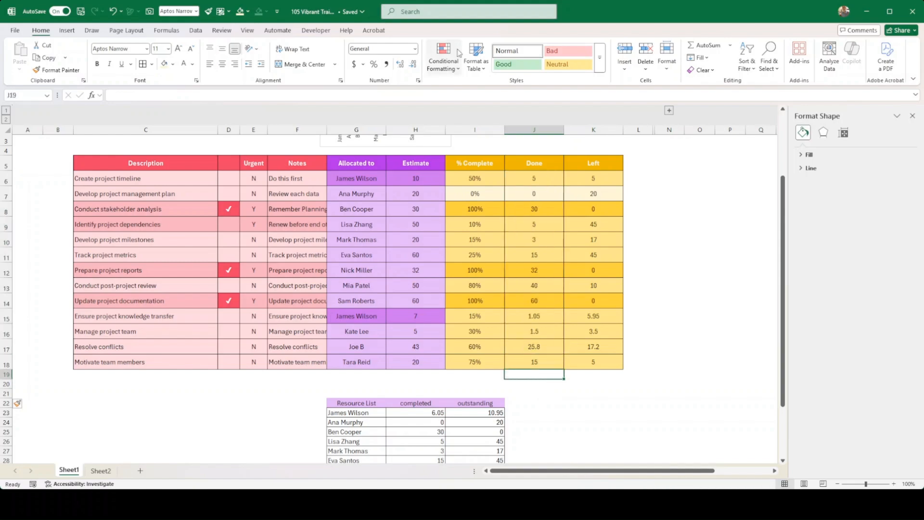
pyautogui.click(708, 46)
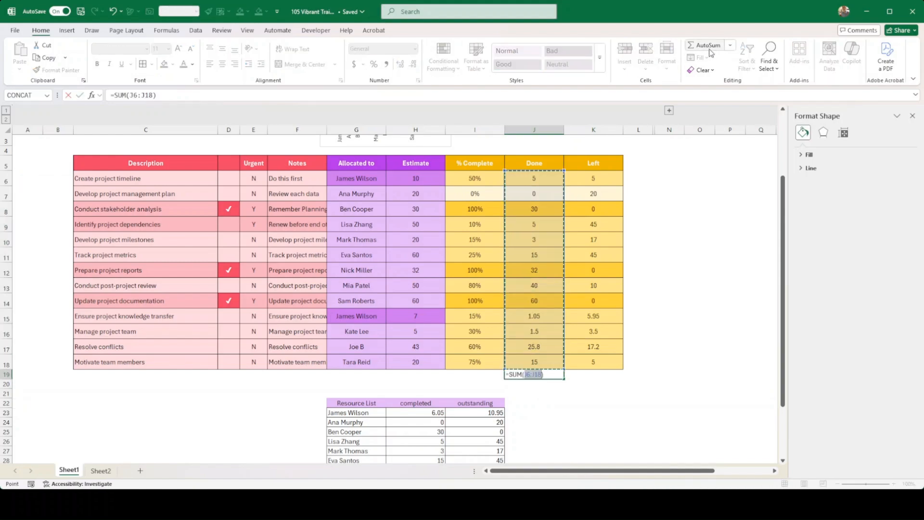
pyautogui.press('Return')
pyautogui.click(518, 375)
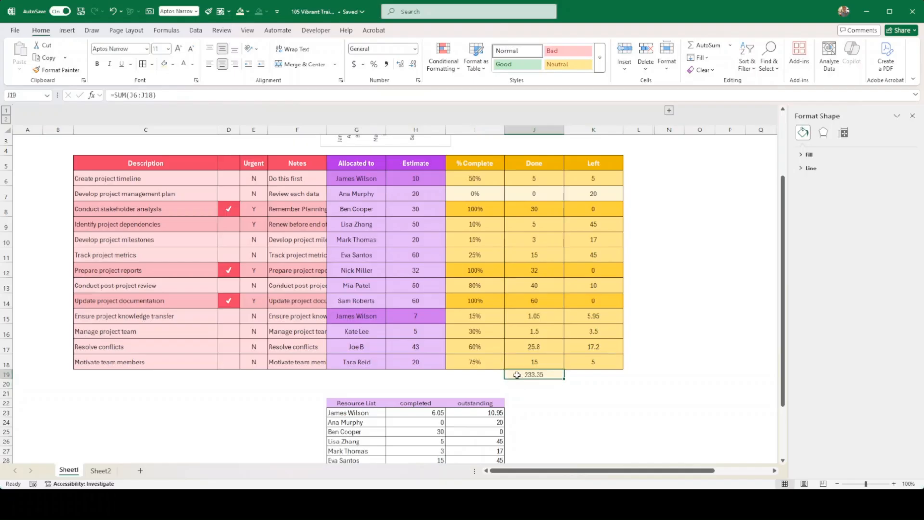
pyautogui.hotkey('ctrl', 'c')
pyautogui.click(585, 374)
pyautogui.hotkey('ctrl', 'v')
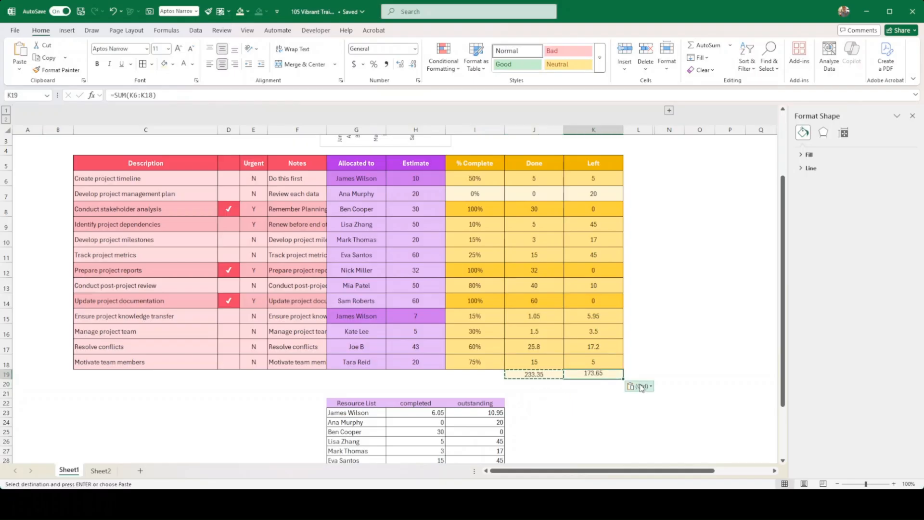
# Format the totals in J19:K19 with a dark gold fill and white text, and make row 19 slightly taller
pyautogui.moveTo(597, 375); pyautogui.dragTo(532, 375)
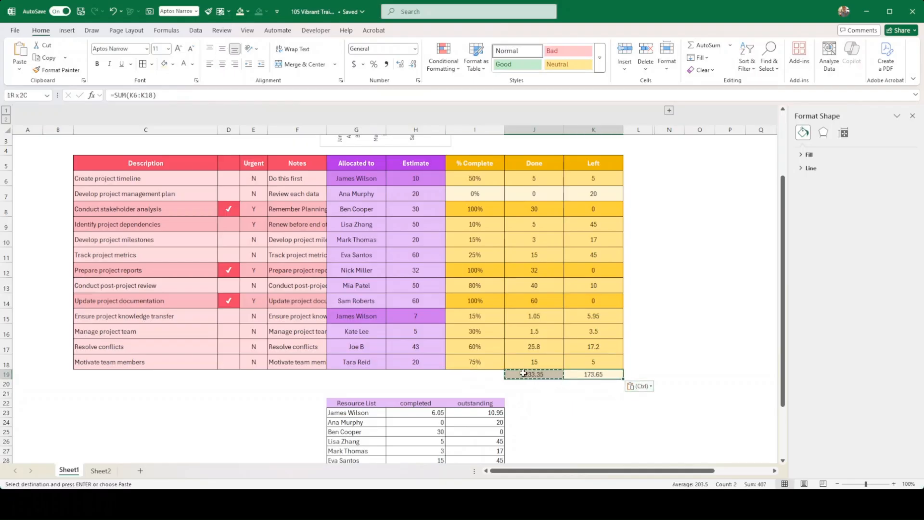
pyautogui.click(175, 66)
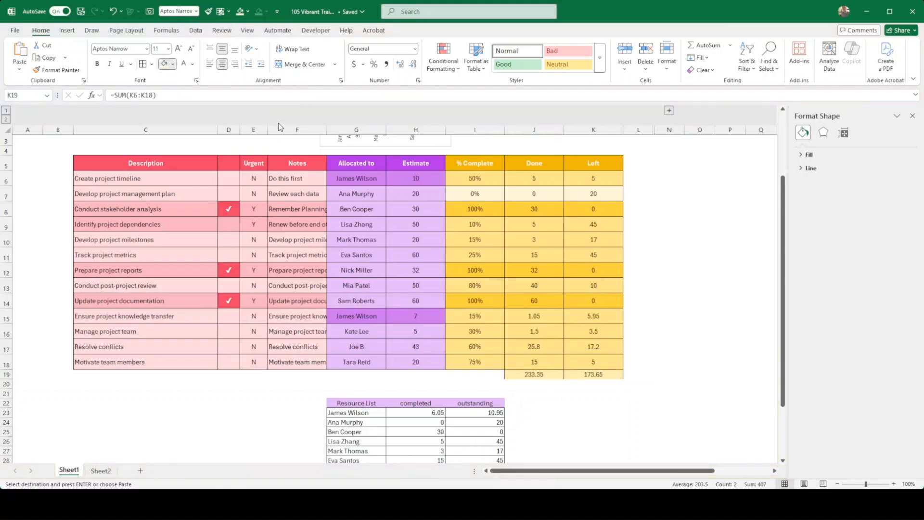
pyautogui.press('Escape')
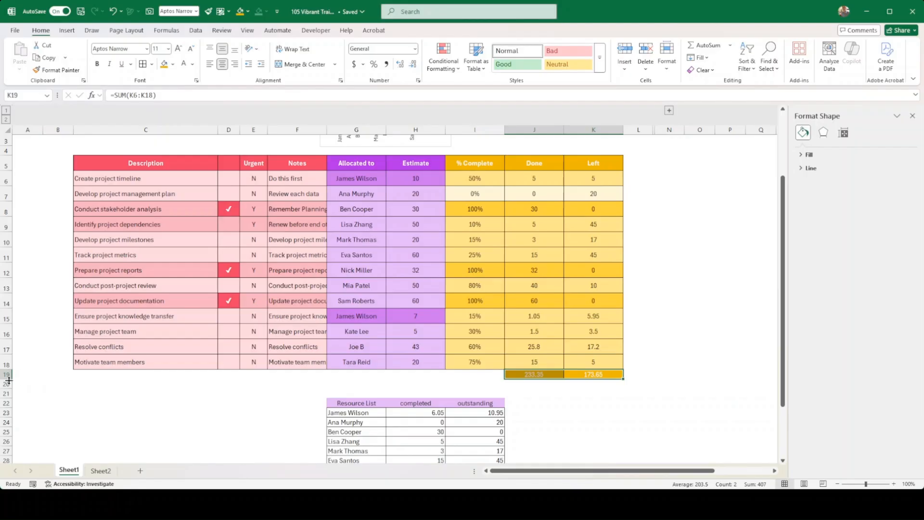
pyautogui.moveTo(8, 381); pyautogui.dragTo(9, 385)
pyautogui.click(632, 400)
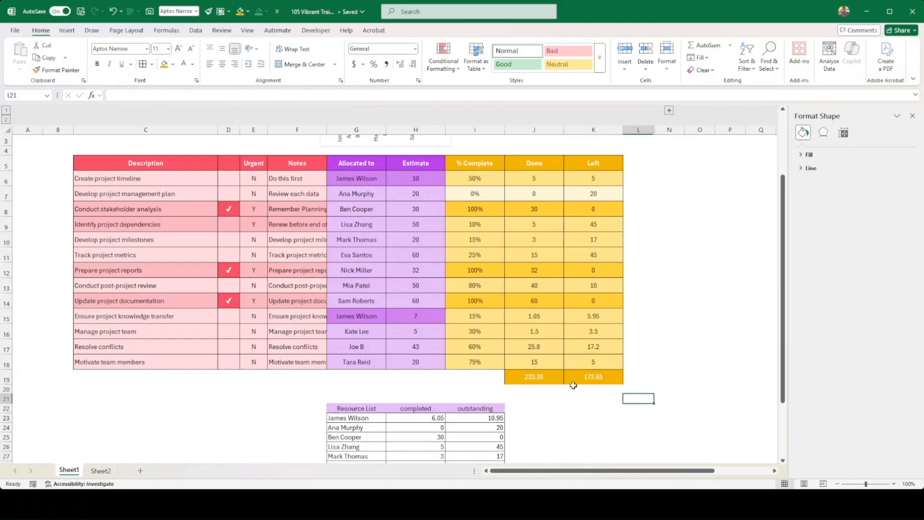
# Insert a pie chart of the Done and Left totals in J19:K19
pyautogui.click(539, 377)
pyautogui.click(578, 377)
pyautogui.click(611, 398)
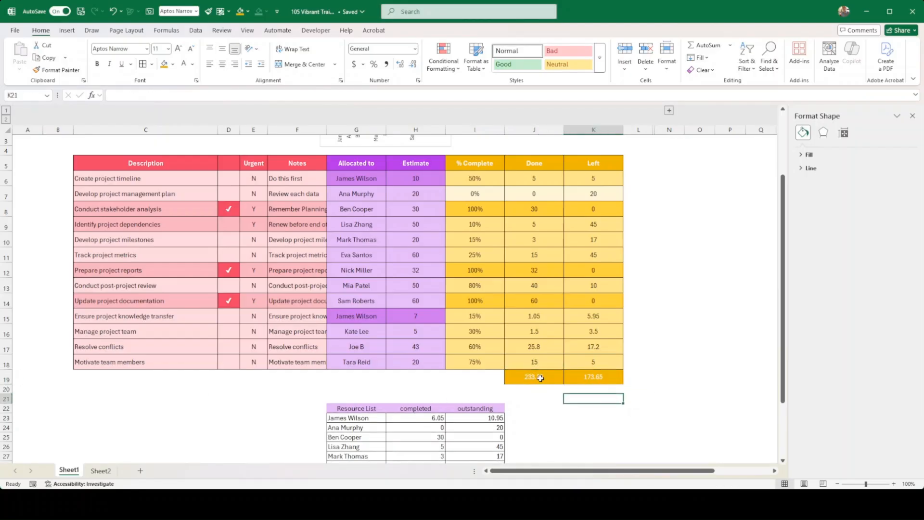
pyautogui.moveTo(540, 378); pyautogui.dragTo(592, 377)
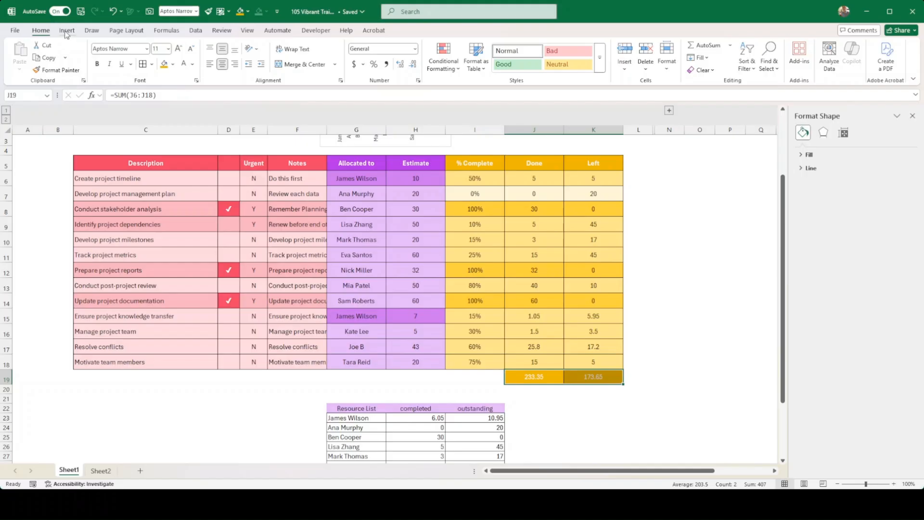
pyautogui.click(66, 32)
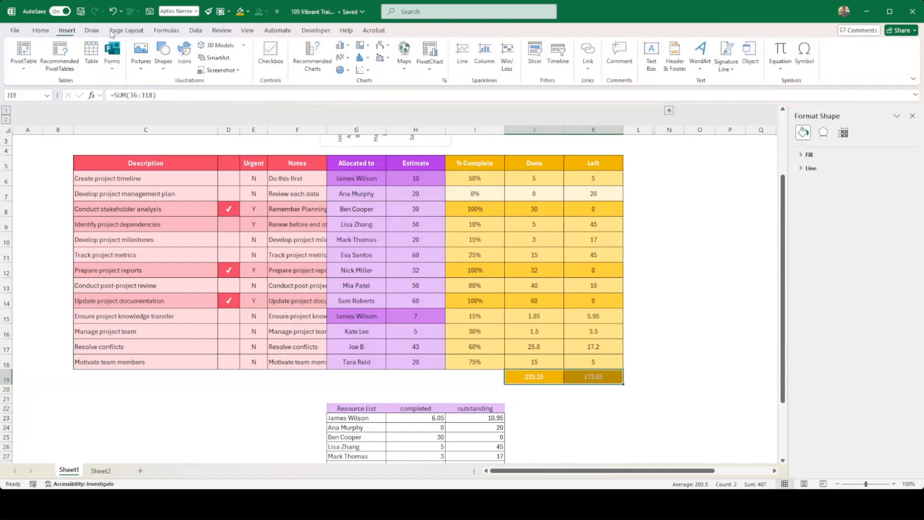
pyautogui.click(320, 63)
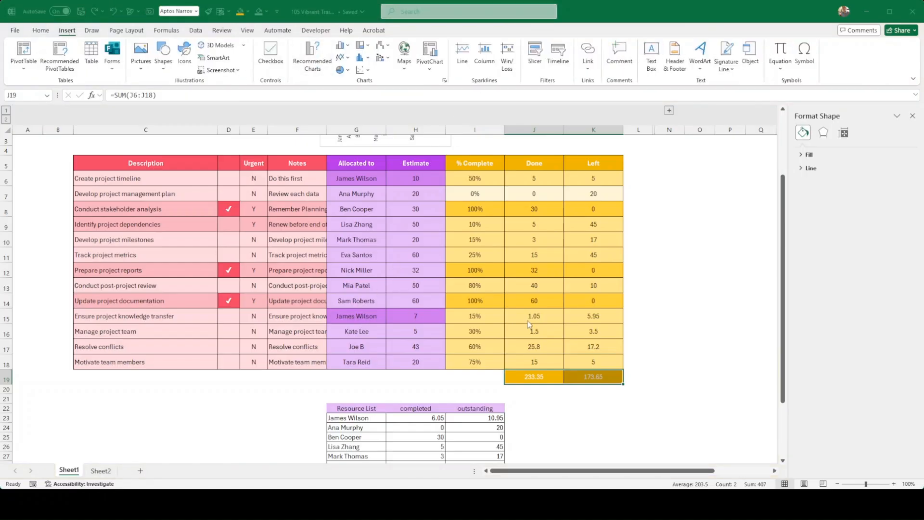
pyautogui.click(556, 385)
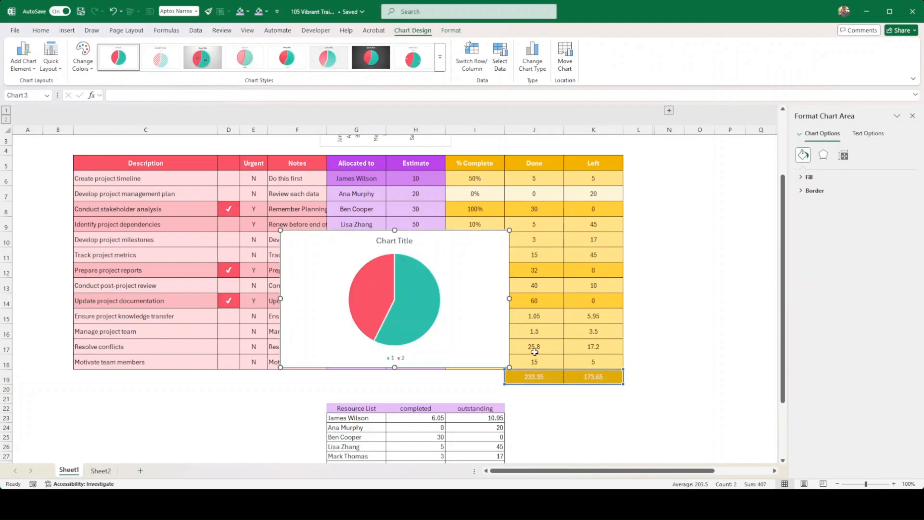
# Move the pie chart down and to the left, away from the Done and Left totals, and deselect it
pyautogui.moveTo(443, 370); pyautogui.dragTo(438, 430)
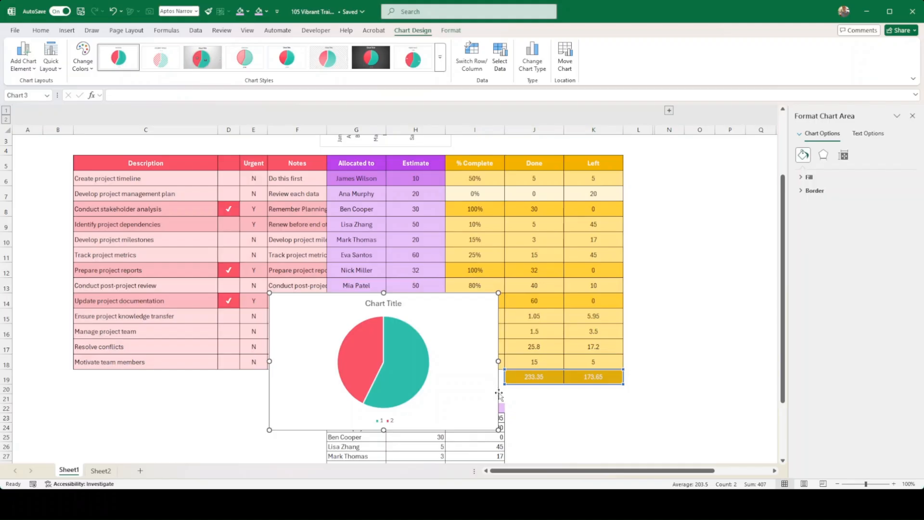
pyautogui.moveTo(499, 393); pyautogui.dragTo(410, 427)
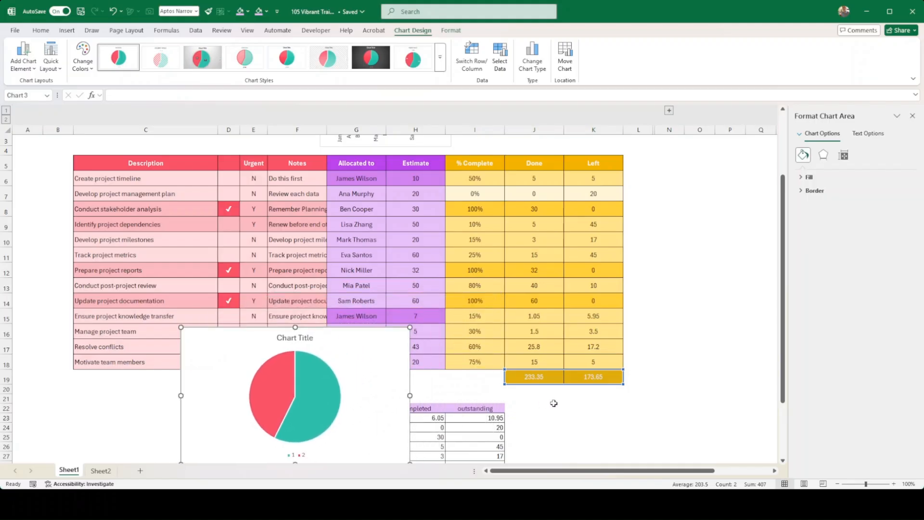
pyautogui.click(562, 420)
pyautogui.click(593, 417)
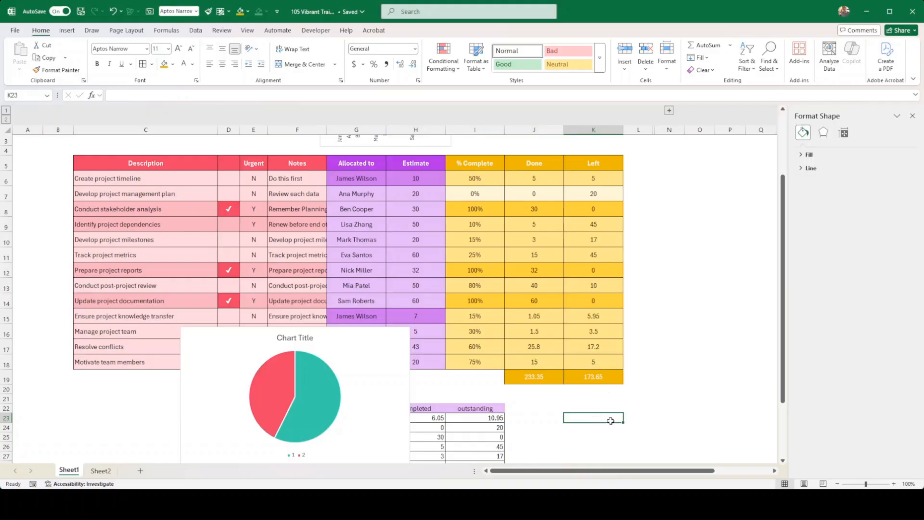
# Enter the status labels Not Started, In Progress and Completed in cells K23 to K25
pyautogui.write('Not Started')
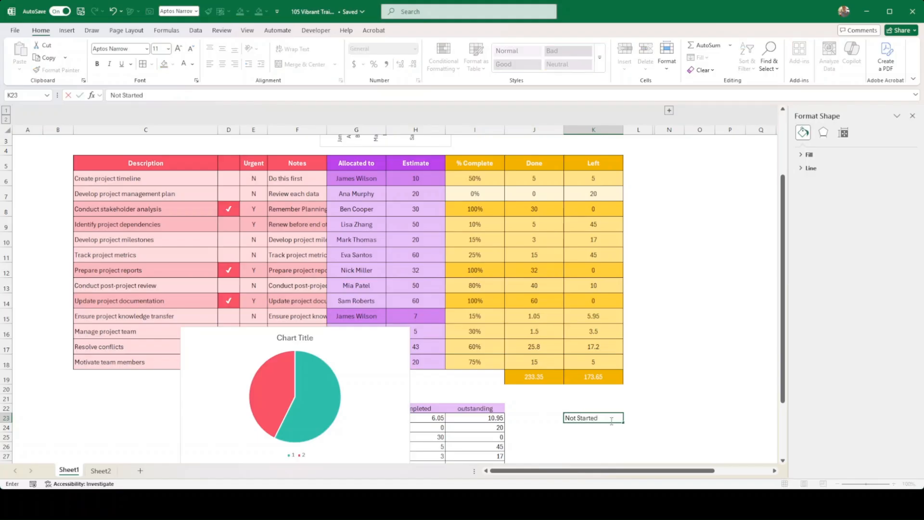
pyautogui.press('Return')
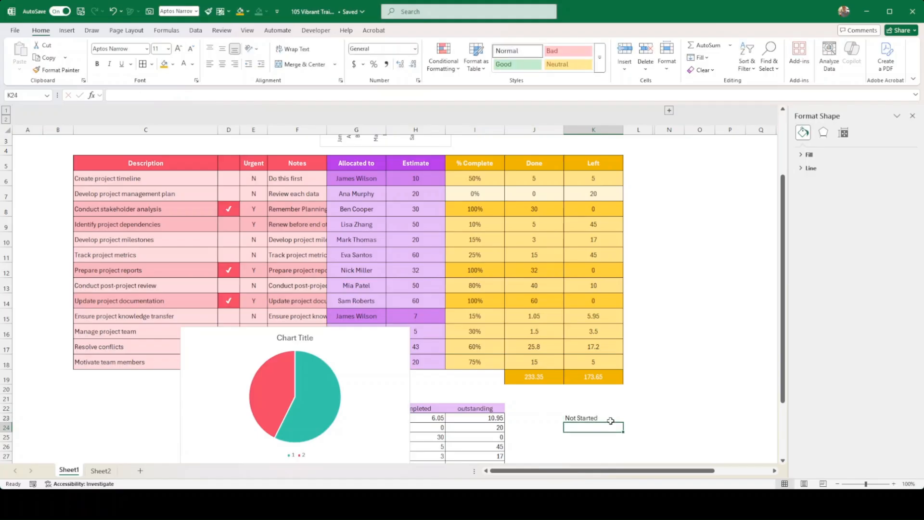
pyautogui.write('In Progress')
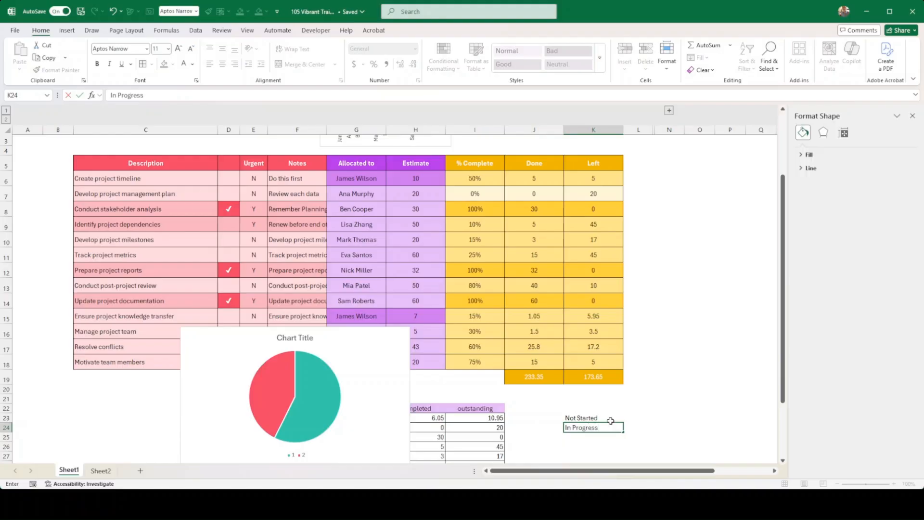
pyautogui.press('Return')
pyautogui.write('Completed')
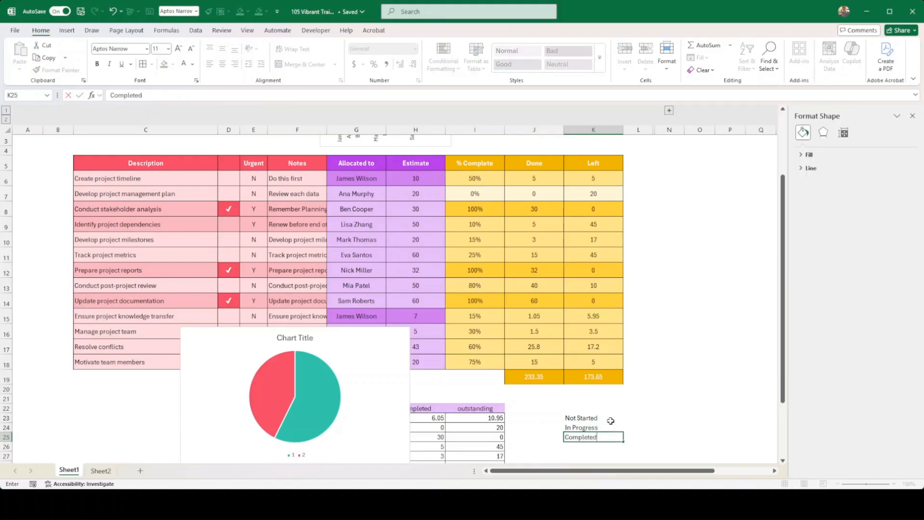
pyautogui.press('Tab')
# Count the not-started tasks in L23 with the formula =COUNTIF($I$6:$I$18,0)
pyautogui.press('Up')
pyautogui.press('Up')
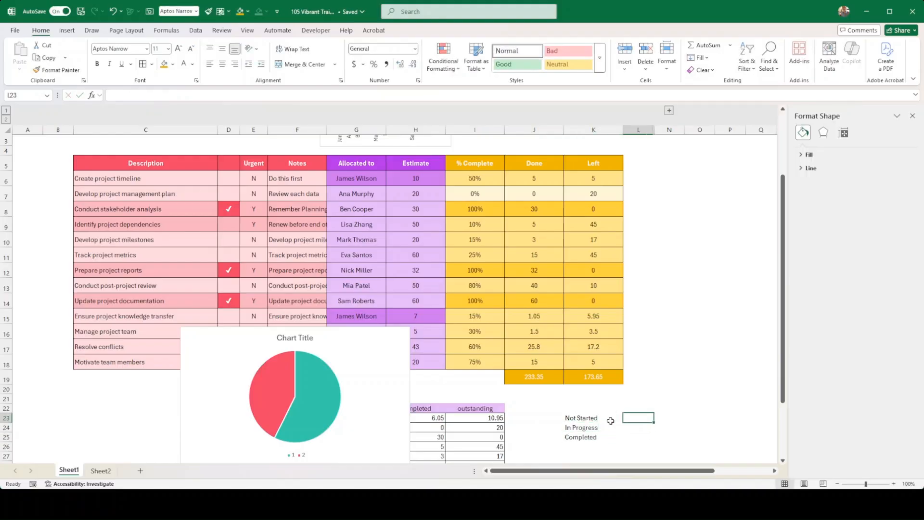
pyautogui.write('=countif(')
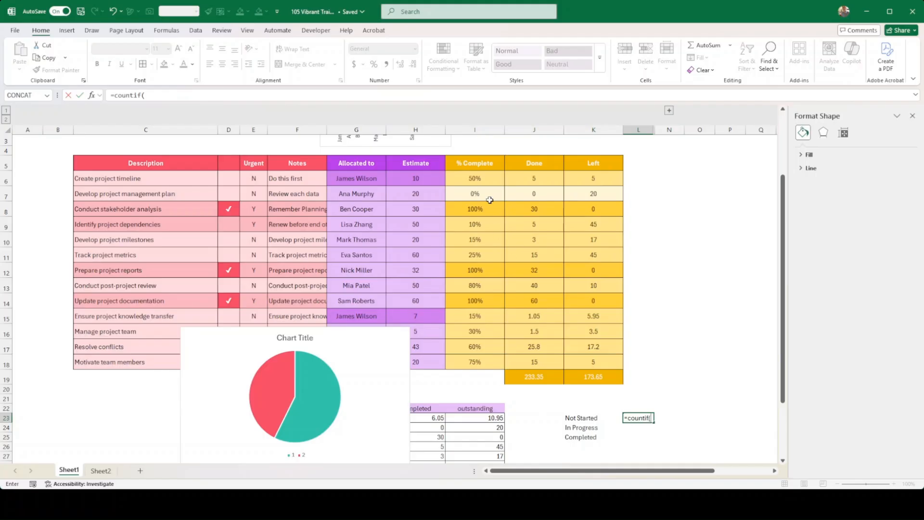
pyautogui.click(481, 178)
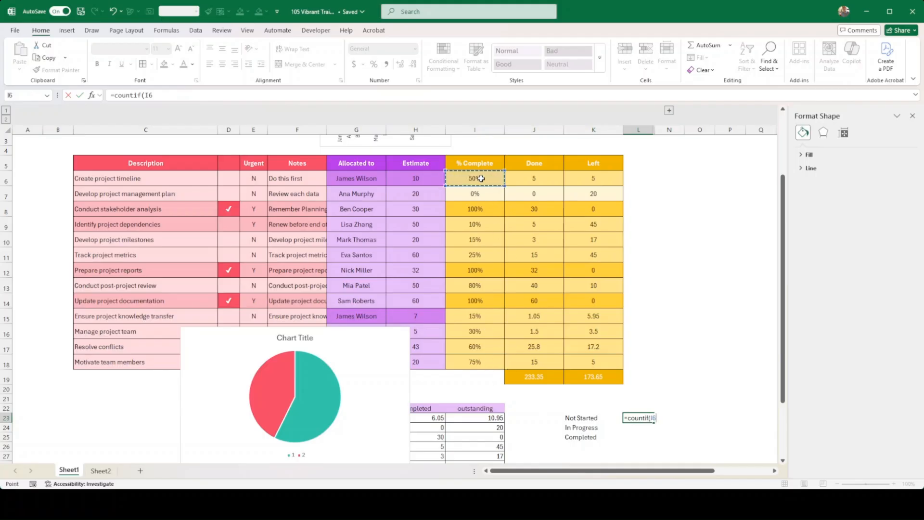
pyautogui.moveTo(481, 178); pyautogui.dragTo(476, 362)
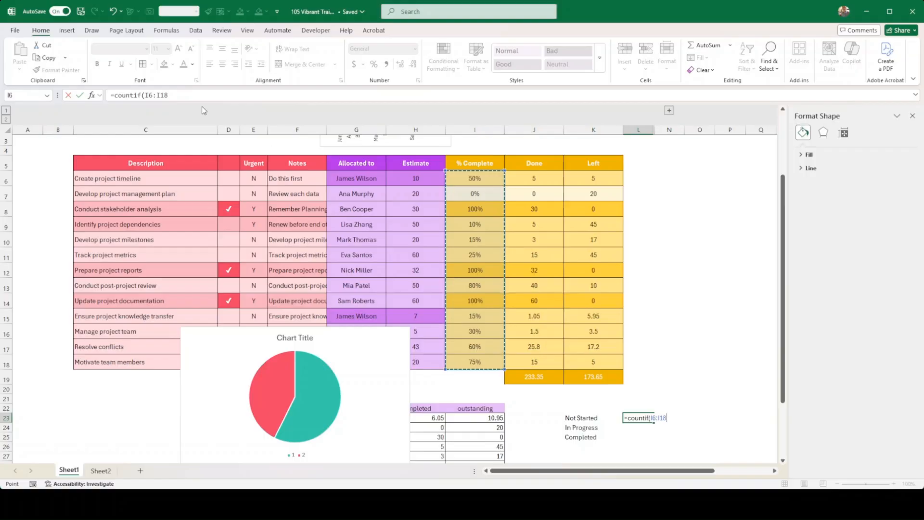
pyautogui.click(195, 95)
pyautogui.press('F4')
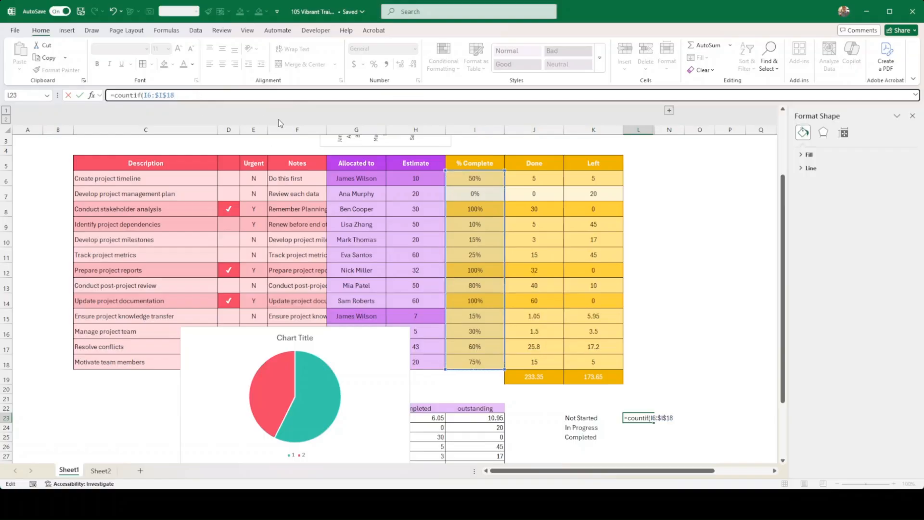
pyautogui.click(145, 95)
pyautogui.write(',')
pyautogui.press('BackSpace')
pyautogui.write(',')
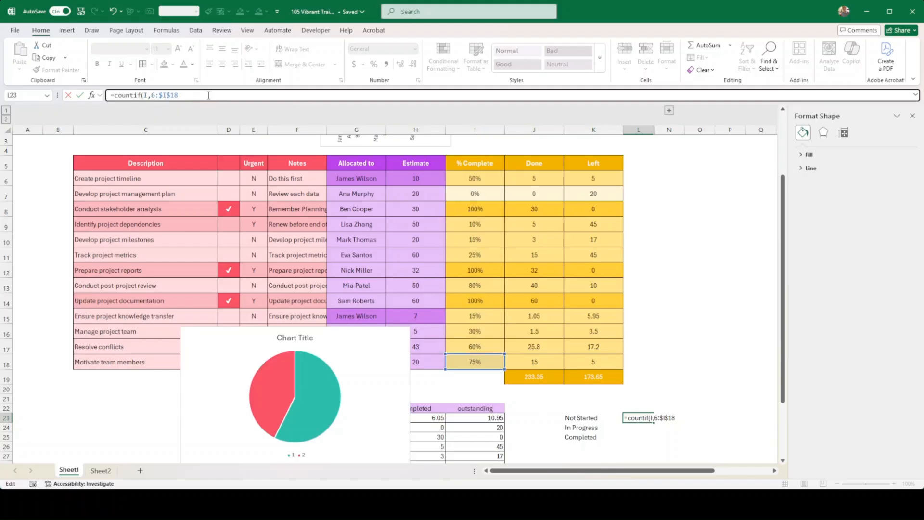
pyautogui.press('BackSpace')
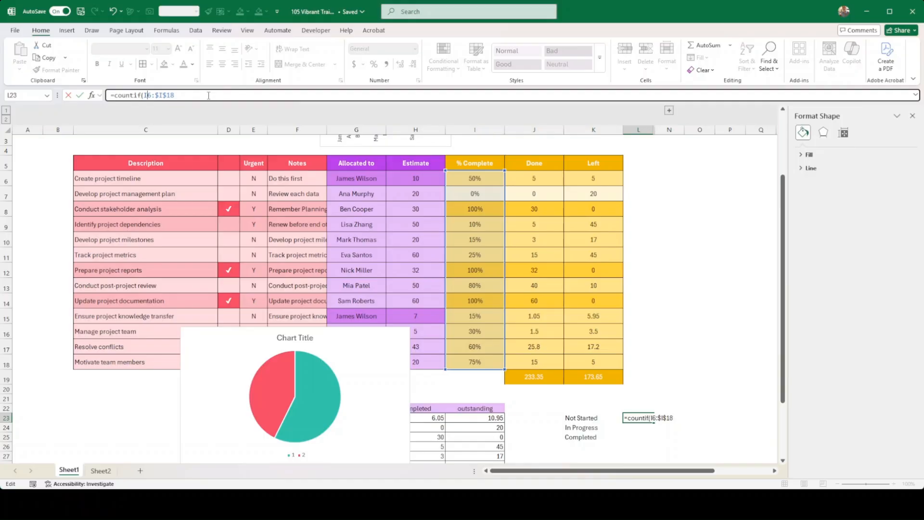
pyautogui.press('F4')
pyautogui.write(',0')
pyautogui.press('Return')
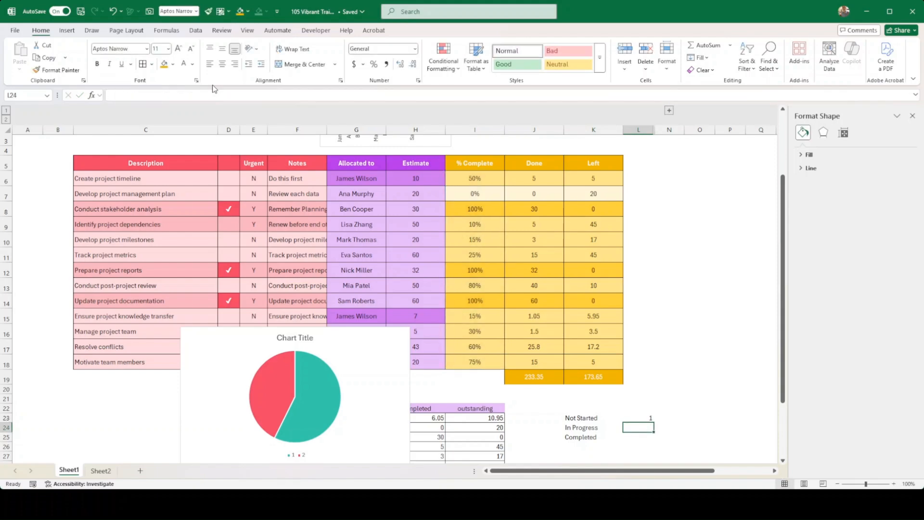
# Set the % Complete of the Develop project milestones task to 0%
pyautogui.click(481, 240)
pyautogui.write('0')
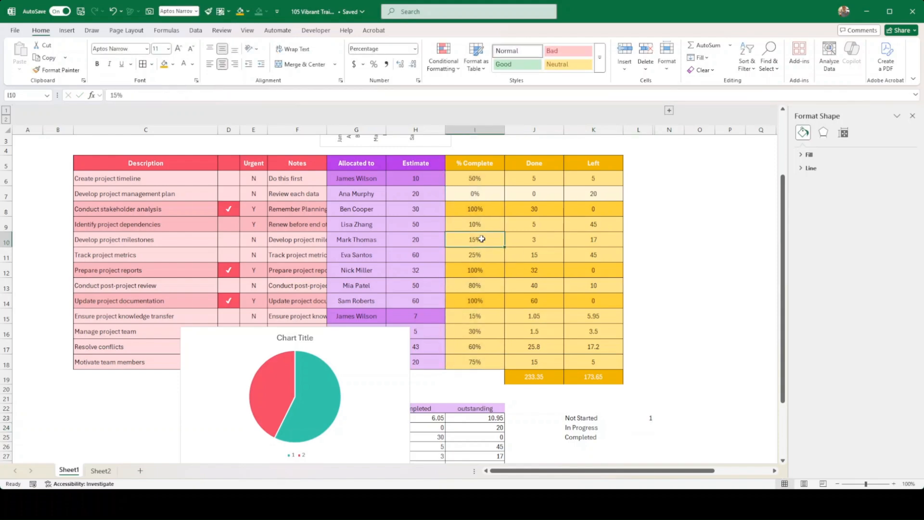
pyautogui.press('Return')
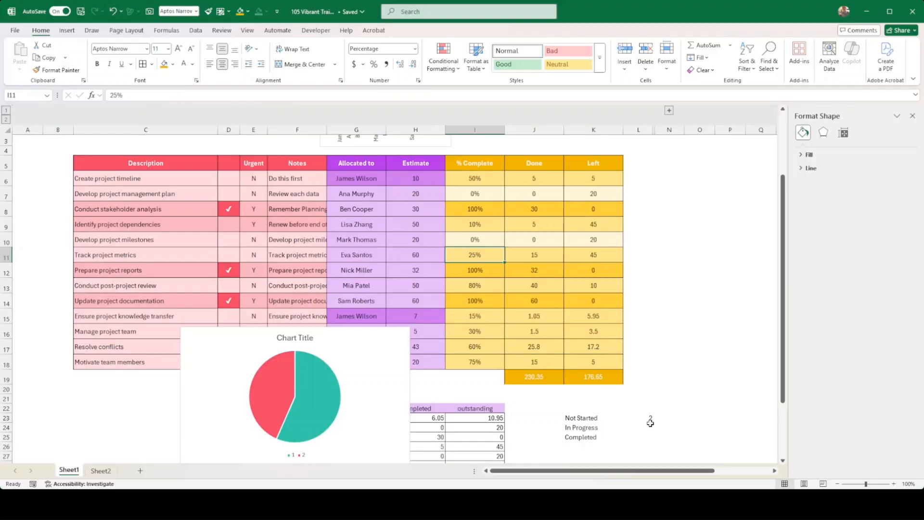
# Copy the Not Started count formula from L23 down to L24 and L25
pyautogui.click(649, 426)
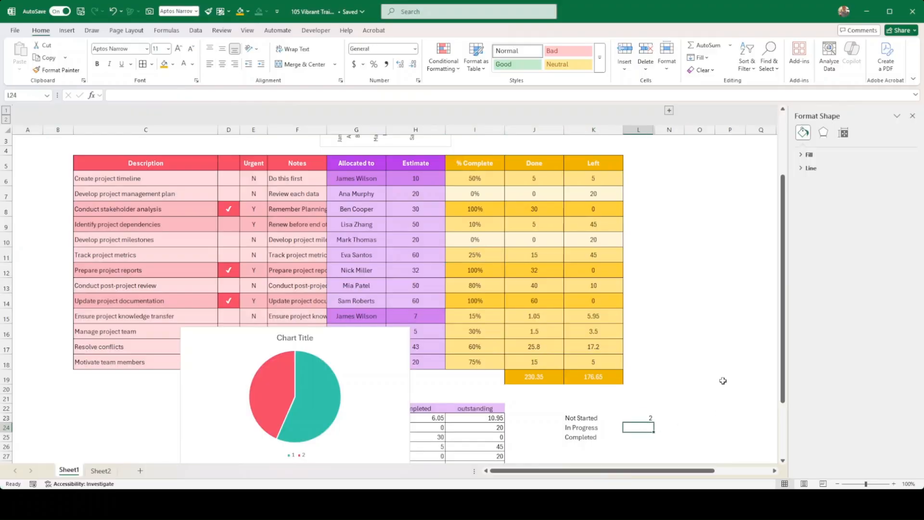
pyautogui.press('Up')
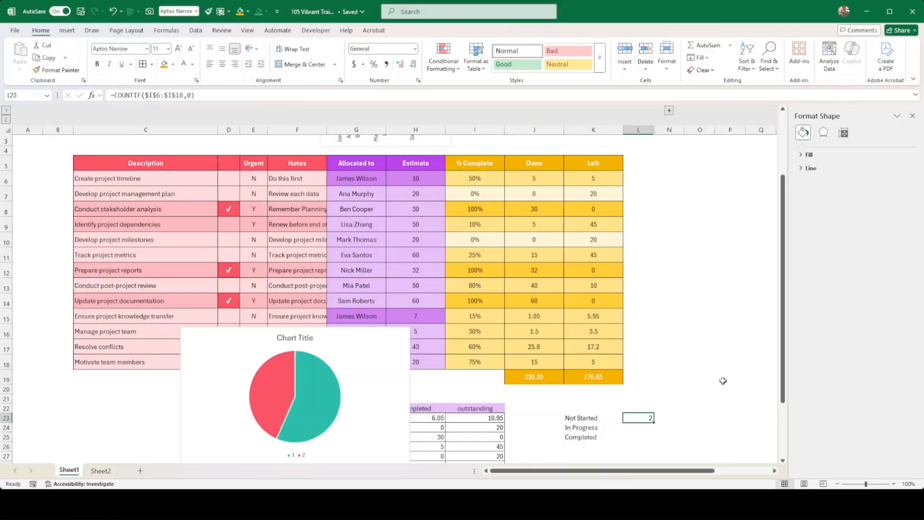
pyautogui.hotkey('ctrl', 'c')
pyautogui.press('Down')
pyautogui.hotkey('ctrl', 'v')
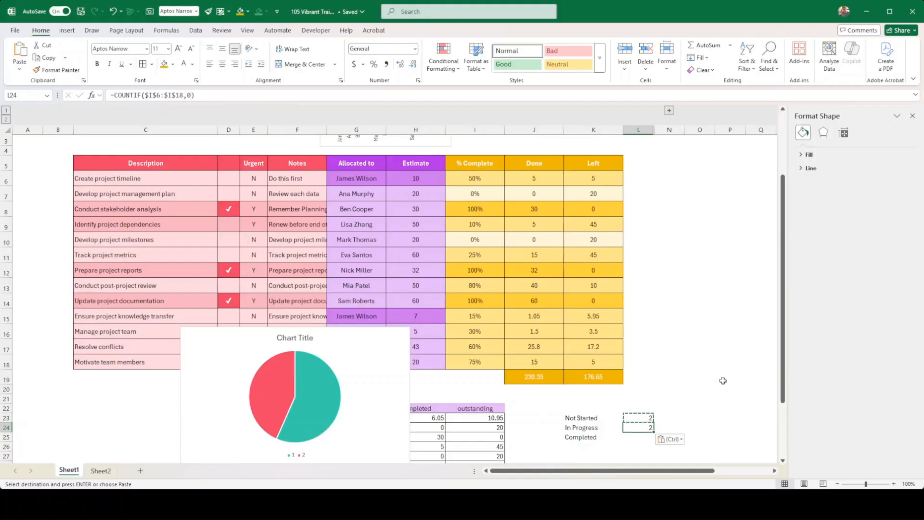
pyautogui.hotkey('ctrl', 'c')
pyautogui.press('Down')
pyautogui.hotkey('ctrl', 'v')
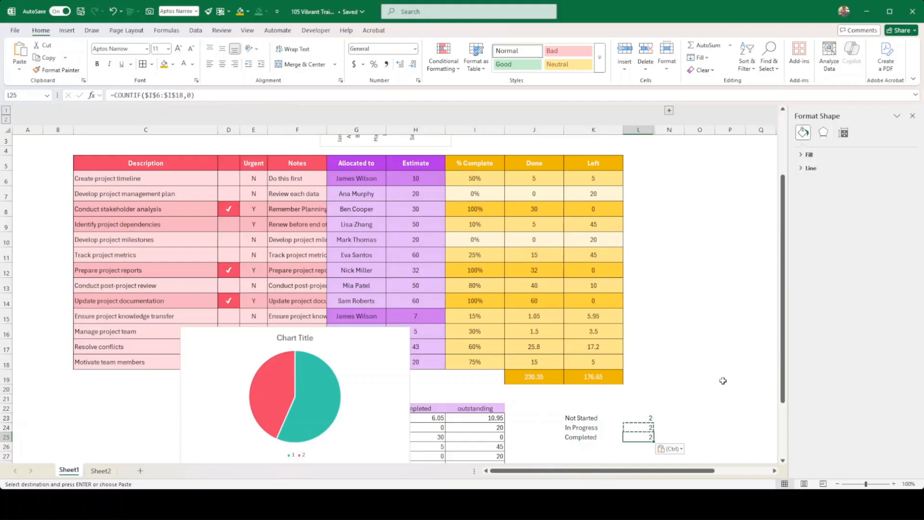
# Change the COUNTIF criterion in L25 to 1 so that it counts the completed tasks
pyautogui.click(192, 95)
pyautogui.press('BackSpace')
pyautogui.write('1')
pyautogui.press('Return')
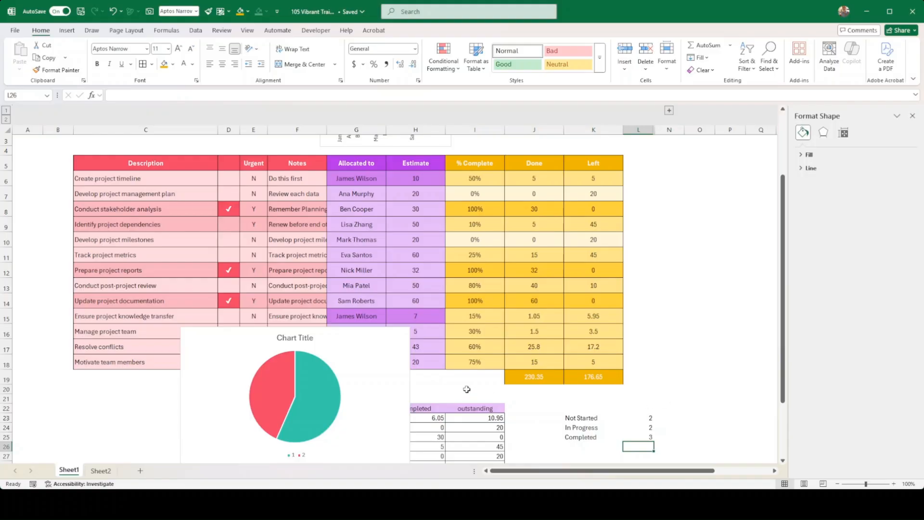
# Move the pie chart down below the task table and count the task descriptions in C19 with =COUNTA(C6:C18)
pyautogui.moveTo(356, 330); pyautogui.dragTo(359, 428)
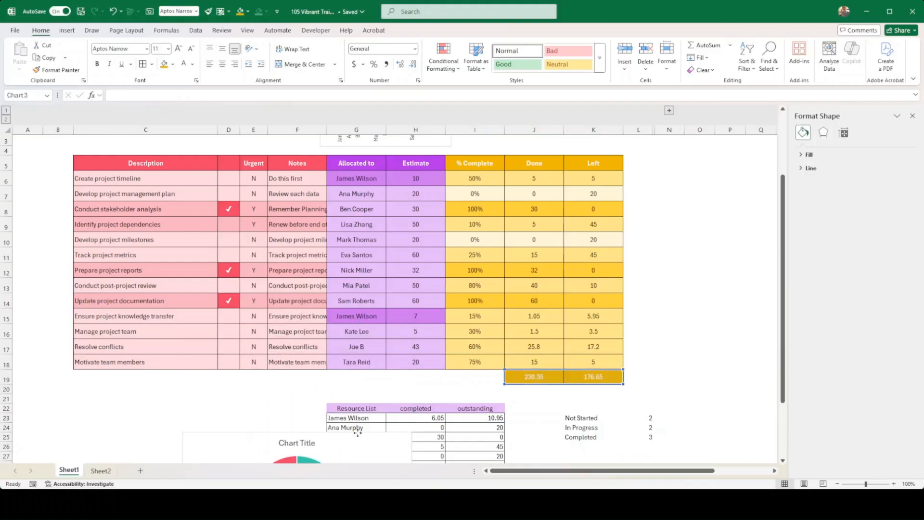
pyautogui.click(168, 378)
pyautogui.write('=counta(')
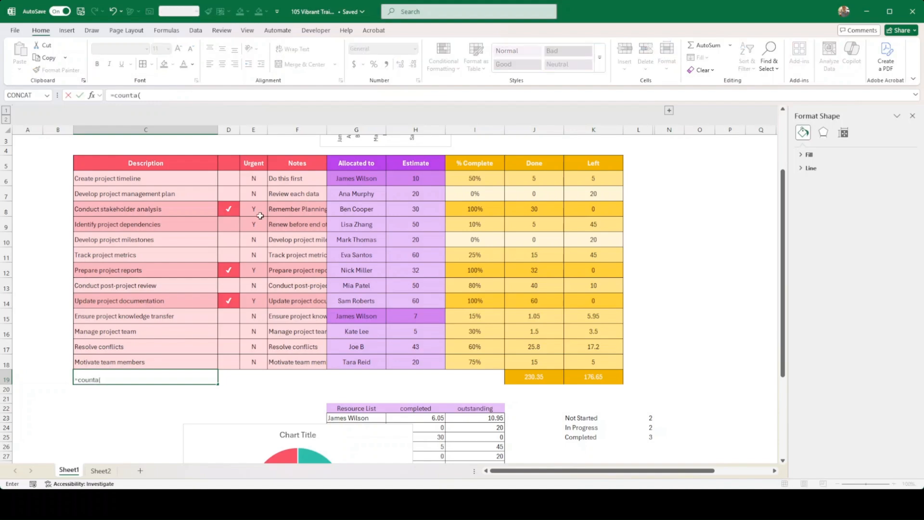
pyautogui.moveTo(158, 179); pyautogui.dragTo(168, 361)
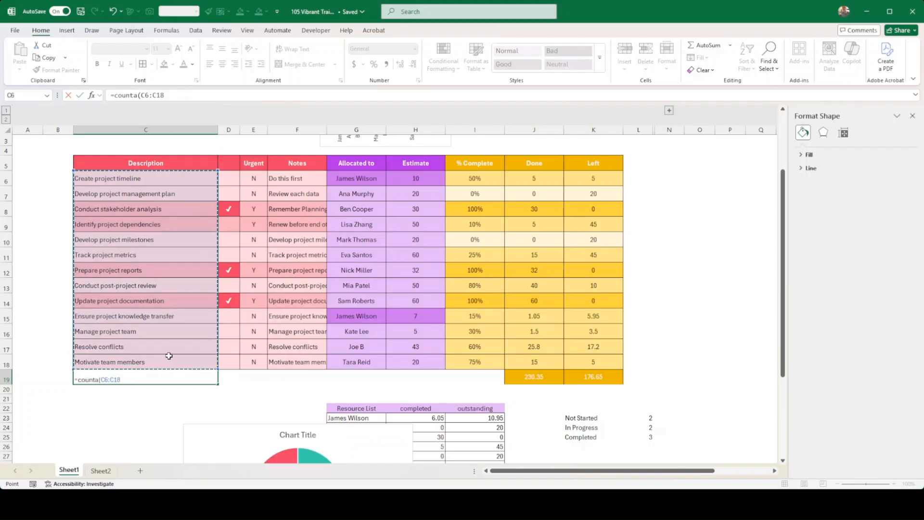
pyautogui.click(174, 95)
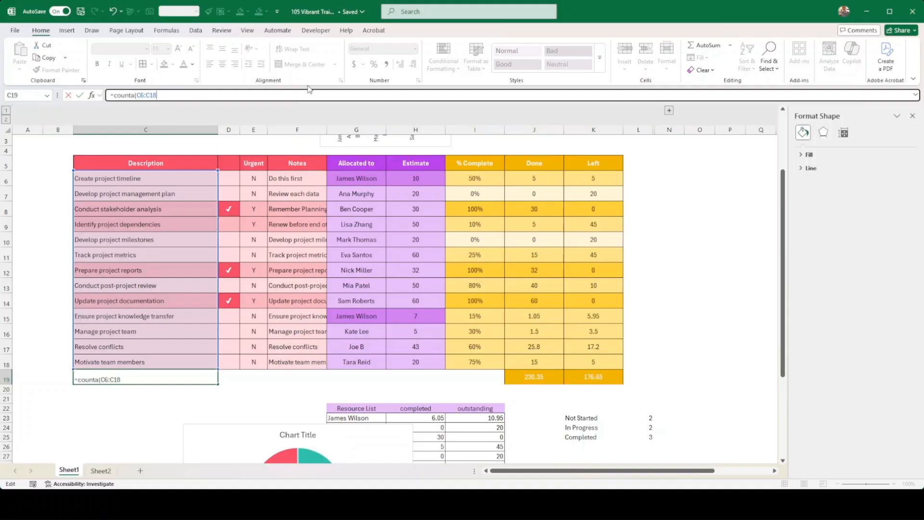
pyautogui.write(',')
pyautogui.hotkey('ctrl', 'Return')
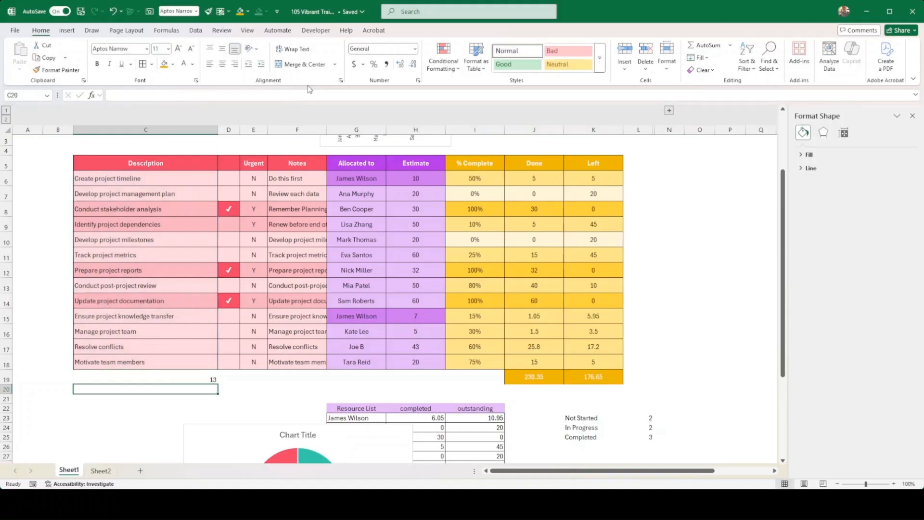
# Centre the task count in C19 horizontally and vertically and make it bold
pyautogui.click(222, 64)
pyautogui.click(223, 49)
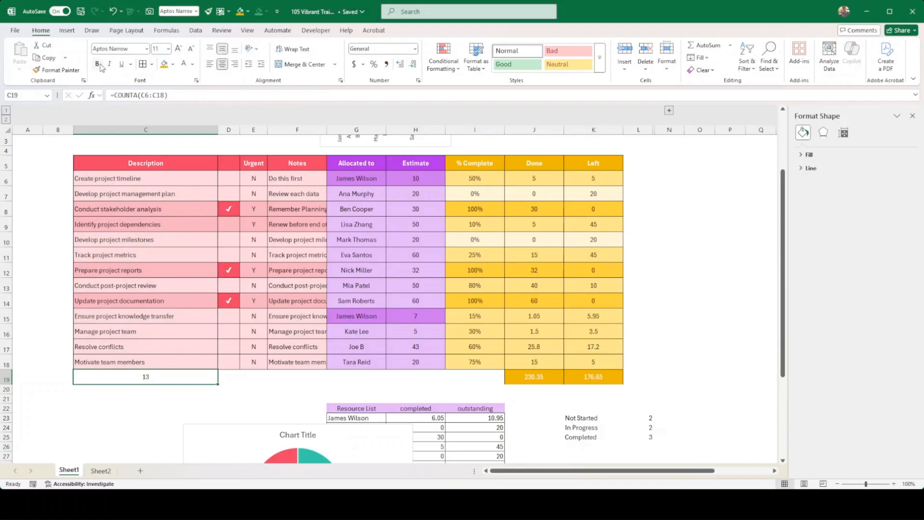
# Replace the In Progress formula in L24 with =C19-L23-L25
pyautogui.click(652, 428)
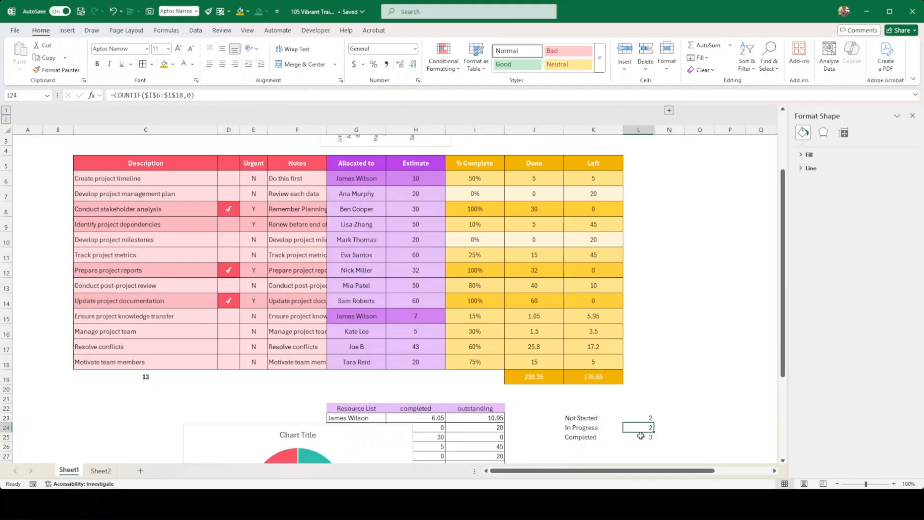
pyautogui.write('=')
pyautogui.click(198, 376)
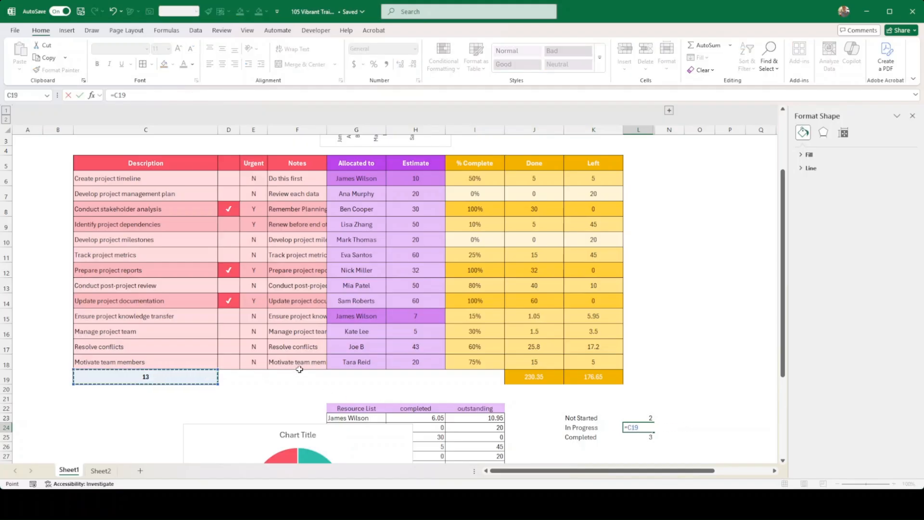
pyautogui.write('-')
pyautogui.click(640, 418)
pyautogui.write('-')
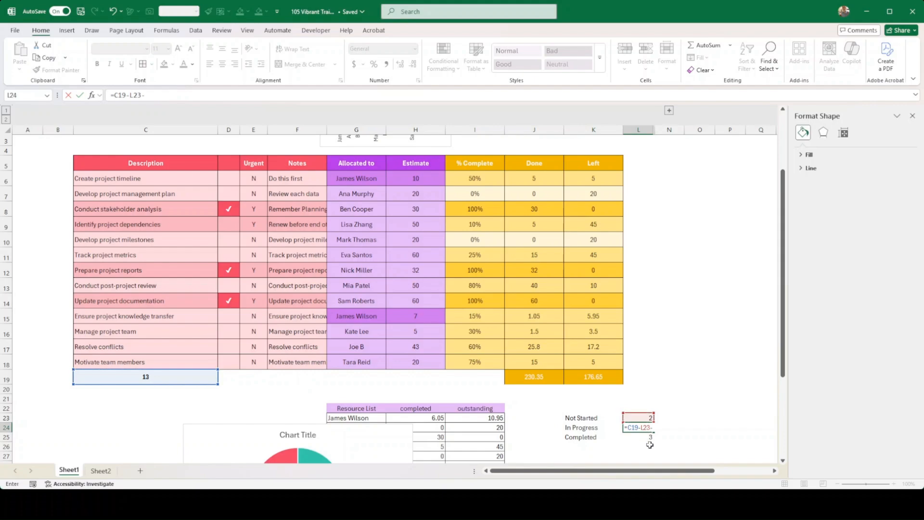
pyautogui.click(649, 437)
pyautogui.press('Return')
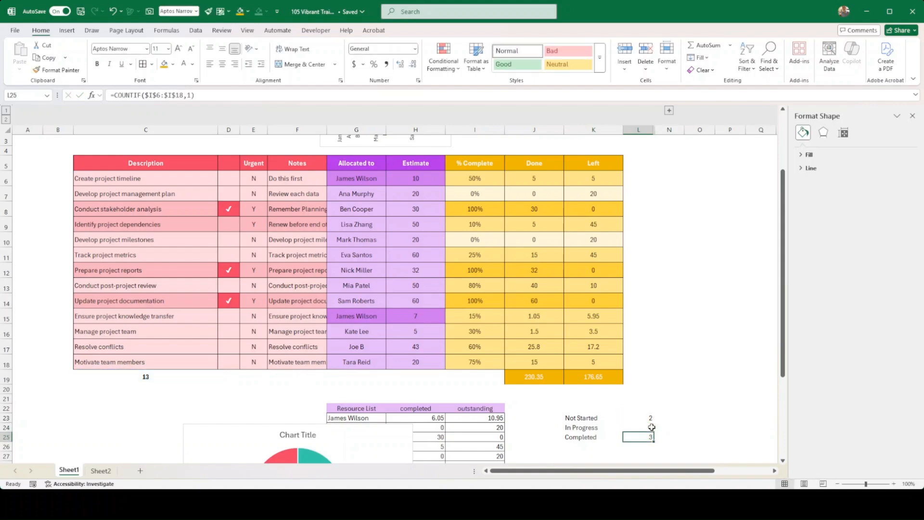
pyautogui.click(653, 427)
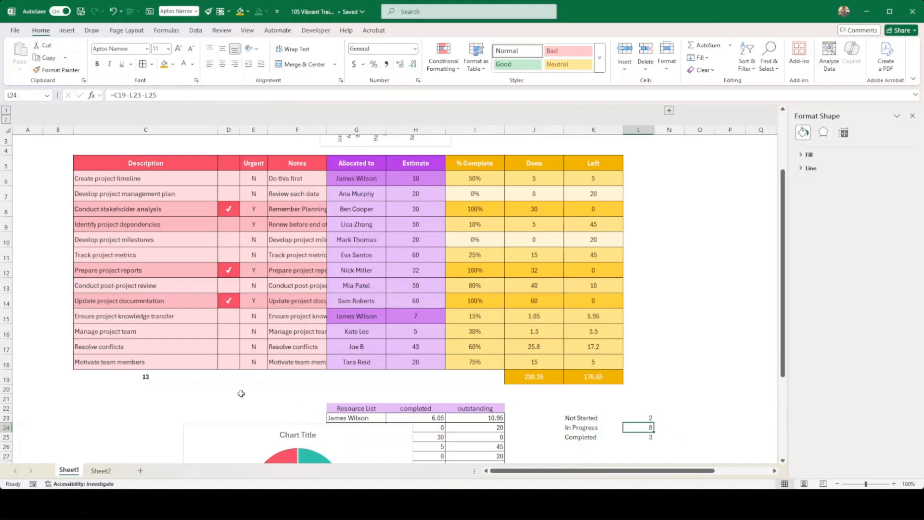
pyautogui.click(670, 429)
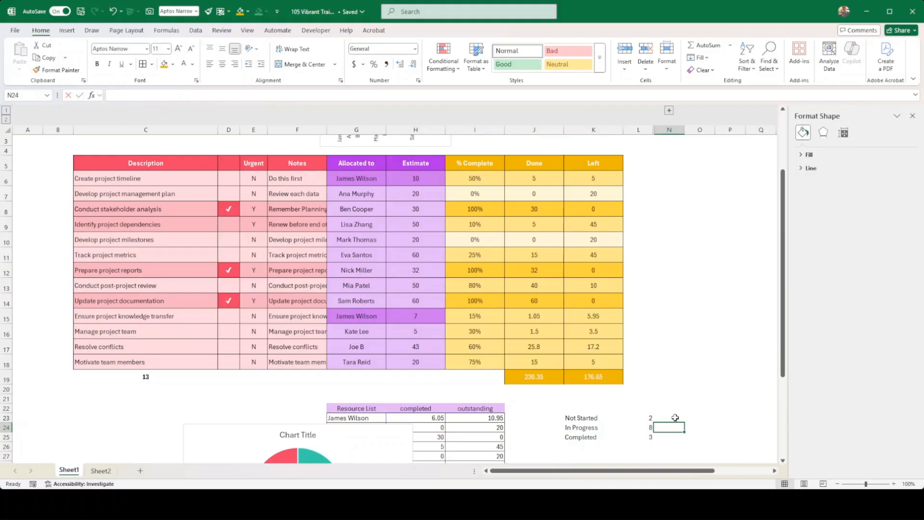
pyautogui.write('=countifs(')
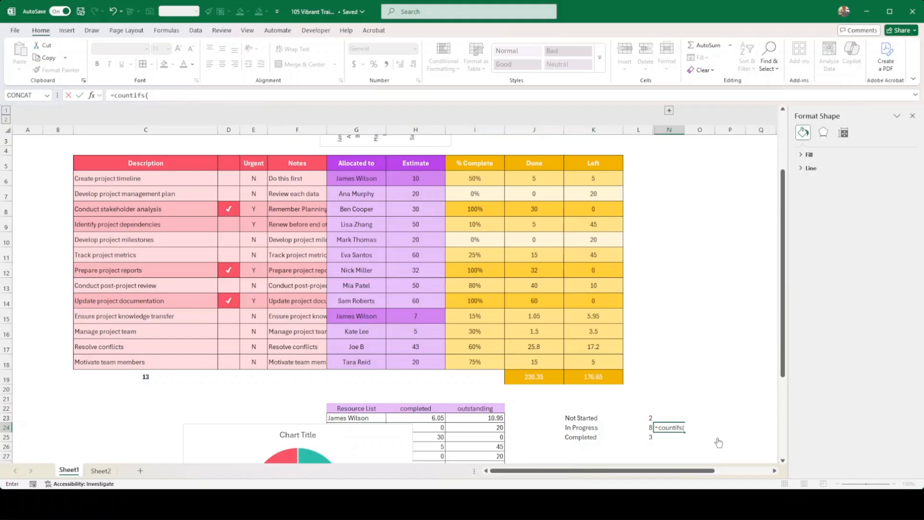
pyautogui.click(92, 96)
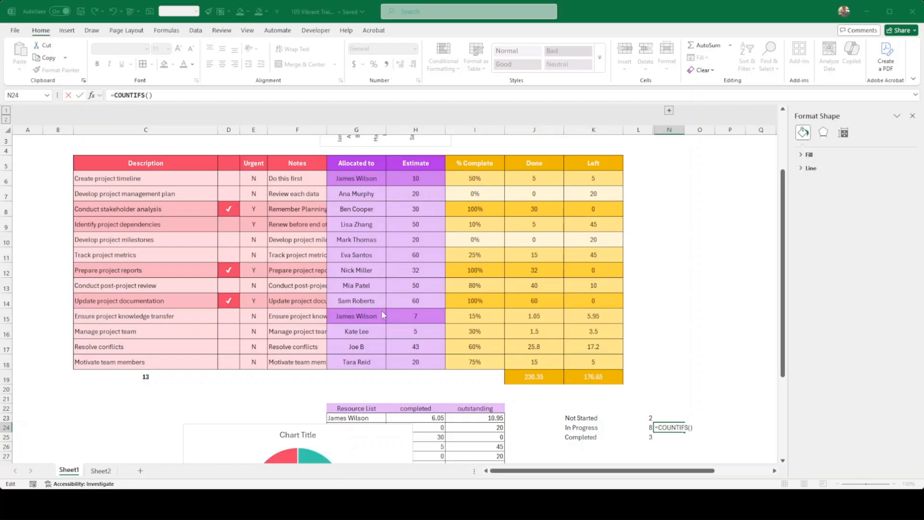
pyautogui.press('Escape')
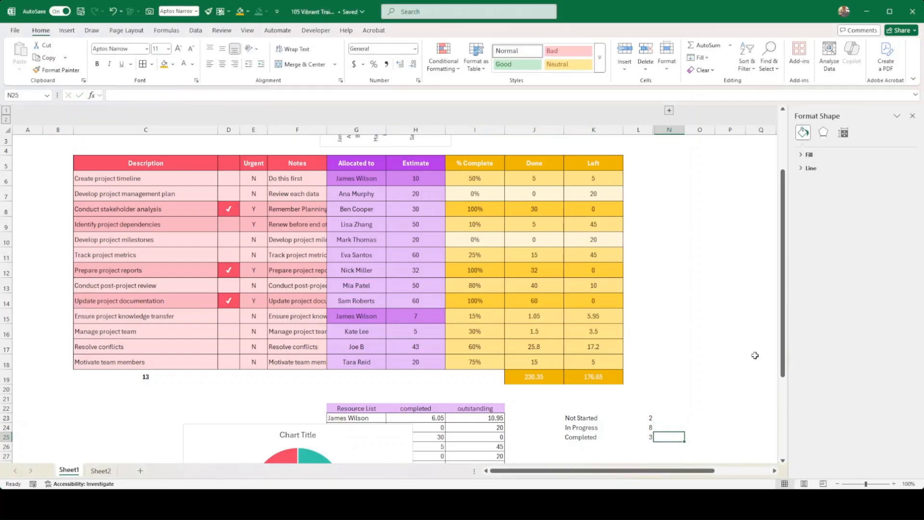
pyautogui.scroll(-2, 692, 382)
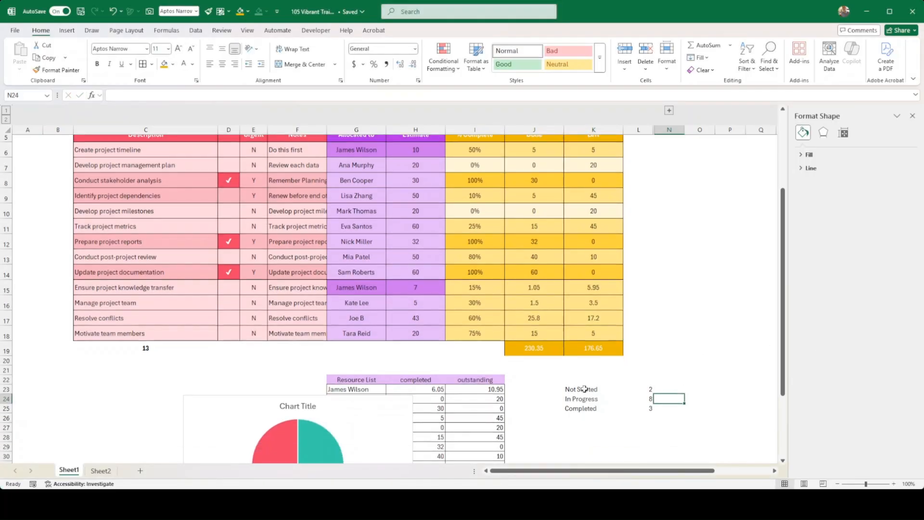
# Insert a doughnut chart from the task status labels and counts in K23:L25
pyautogui.click(619, 391)
pyautogui.moveTo(620, 391); pyautogui.dragTo(637, 408)
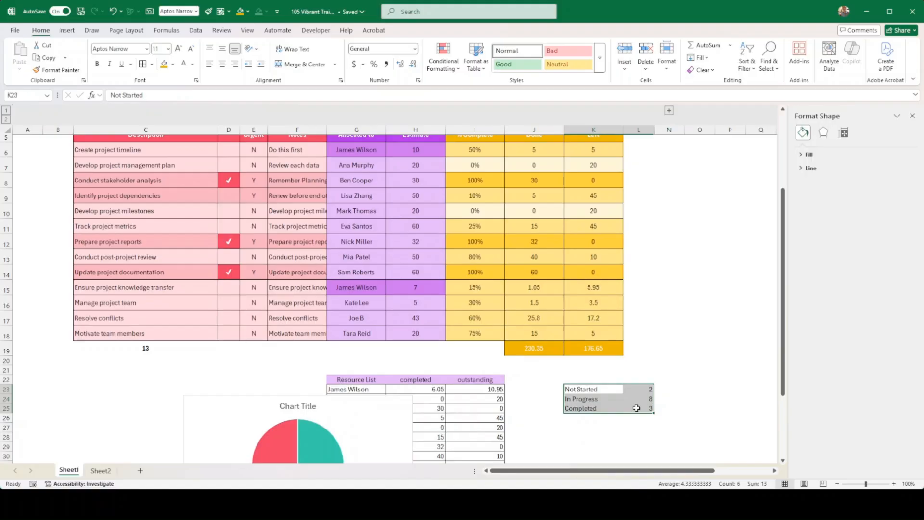
pyautogui.click(67, 31)
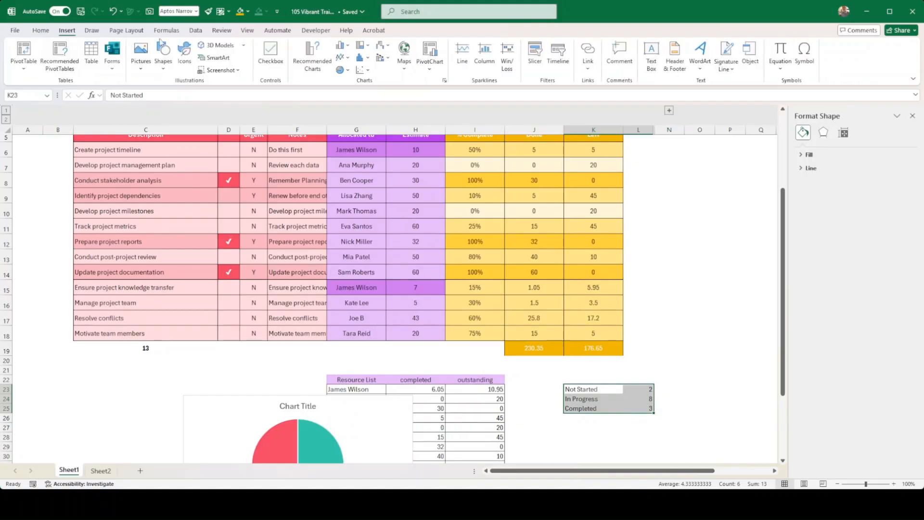
pyautogui.click(312, 55)
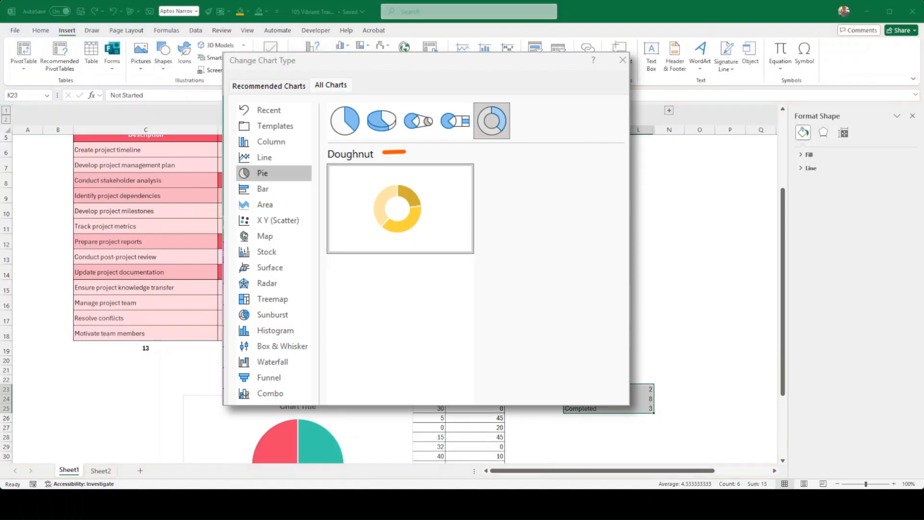
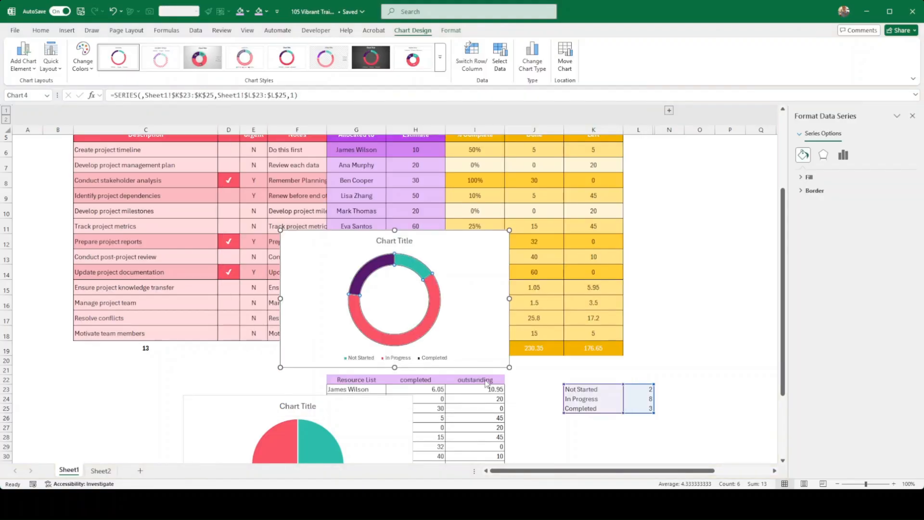
# Try a doughnut hole size of 25% on the status chart's series, and set it to 50%
pyautogui.click(843, 155)
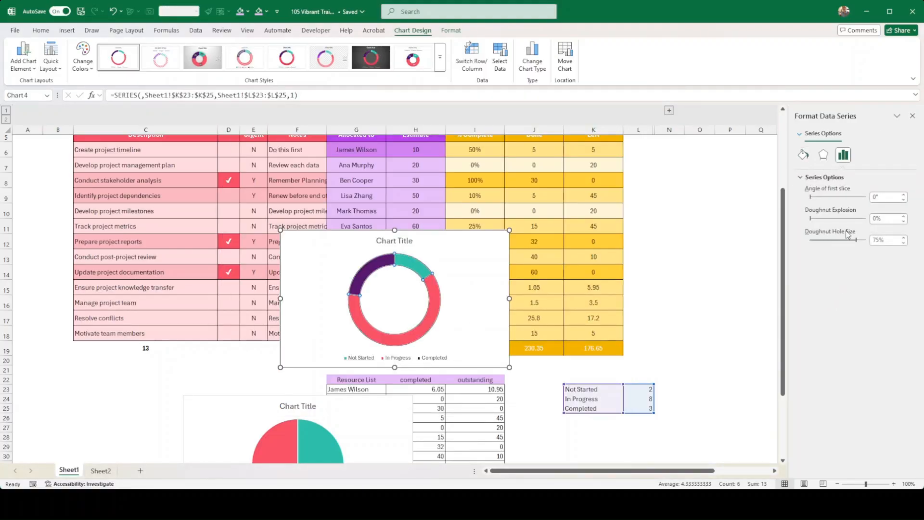
pyautogui.click(881, 240)
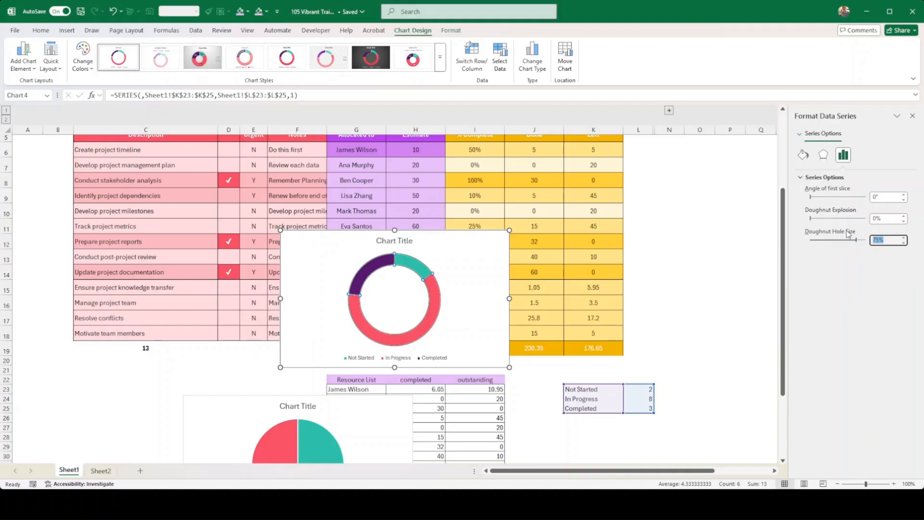
pyautogui.write('25')
pyautogui.press('Return')
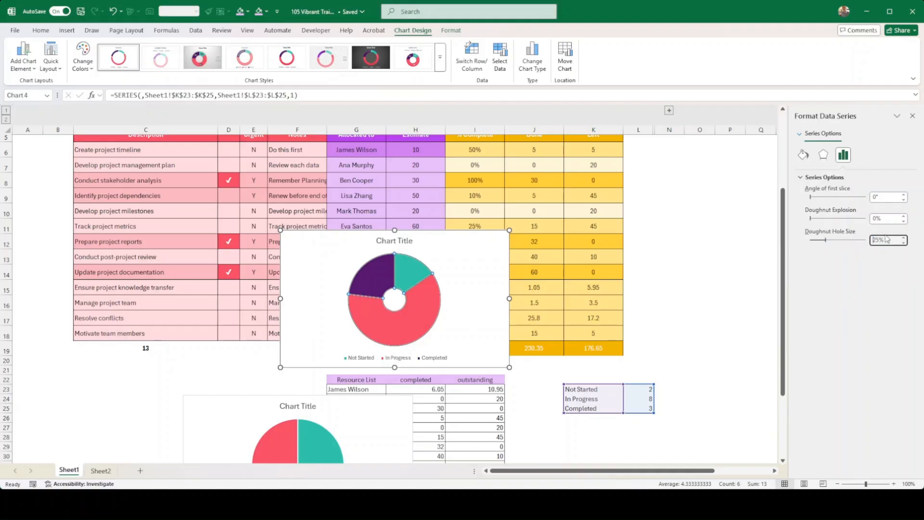
pyautogui.moveTo(897, 239); pyautogui.dragTo(869, 240)
pyautogui.write('50')
pyautogui.press('Return')
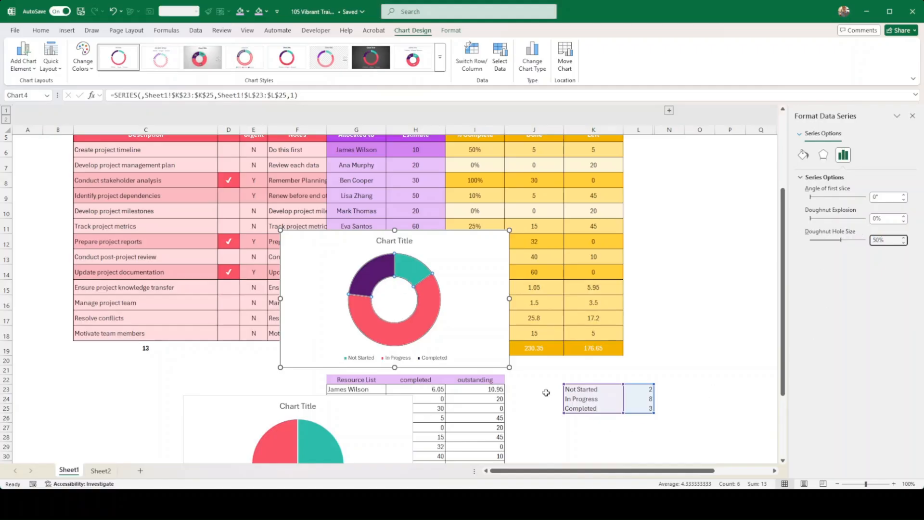
# Shrink the doughnut chart slightly and reduce the size of its plot area
pyautogui.moveTo(510, 369); pyautogui.dragTo(477, 356)
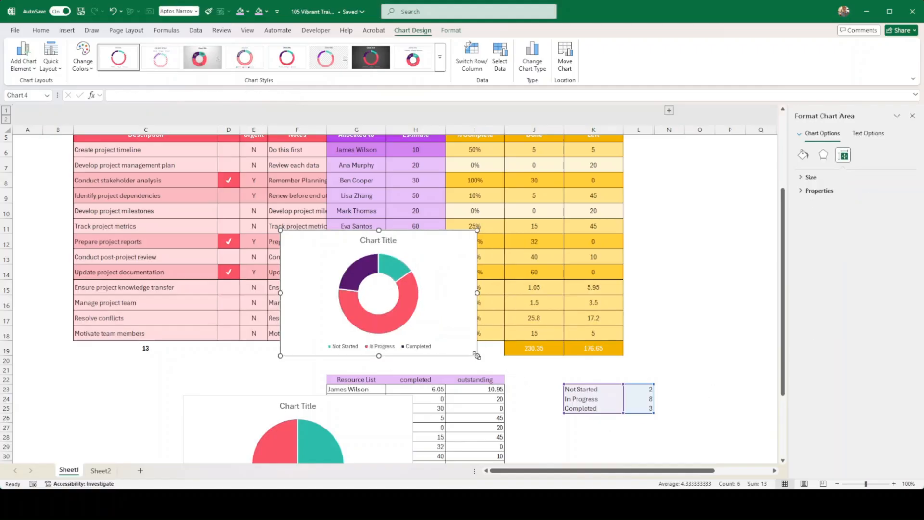
pyautogui.click(399, 297)
pyautogui.moveTo(419, 334); pyautogui.dragTo(411, 326)
# Move the doughnut chart up to just below the task table's header row, over the Allocated to to % Complete columns
pyautogui.moveTo(438, 355); pyautogui.dragTo(546, 348)
pyautogui.scroll(2, 660, 311)
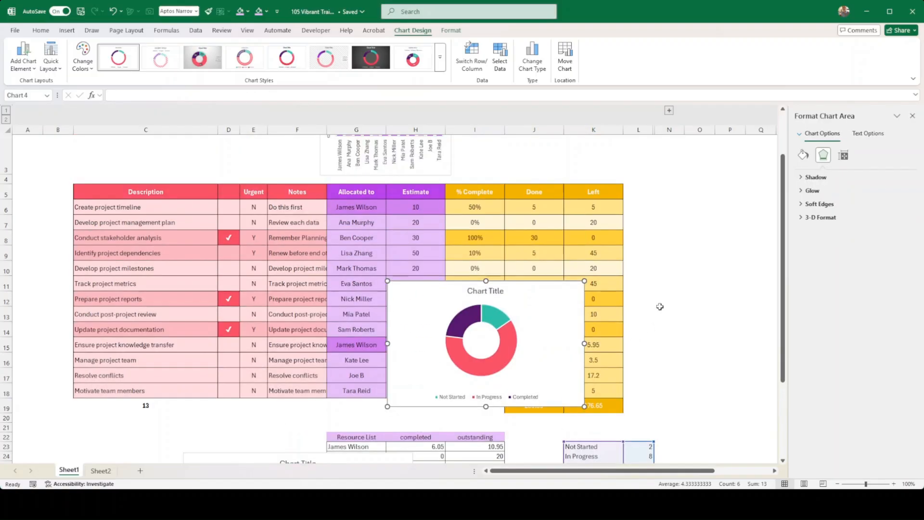
pyautogui.moveTo(515, 283); pyautogui.dragTo(450, 205)
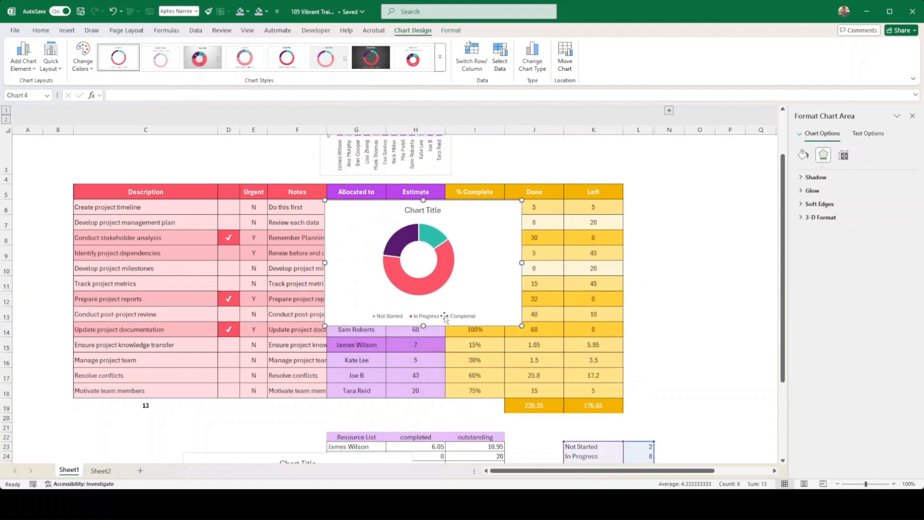
# Delete the doughnut chart's title and select its legend
pyautogui.click(421, 212)
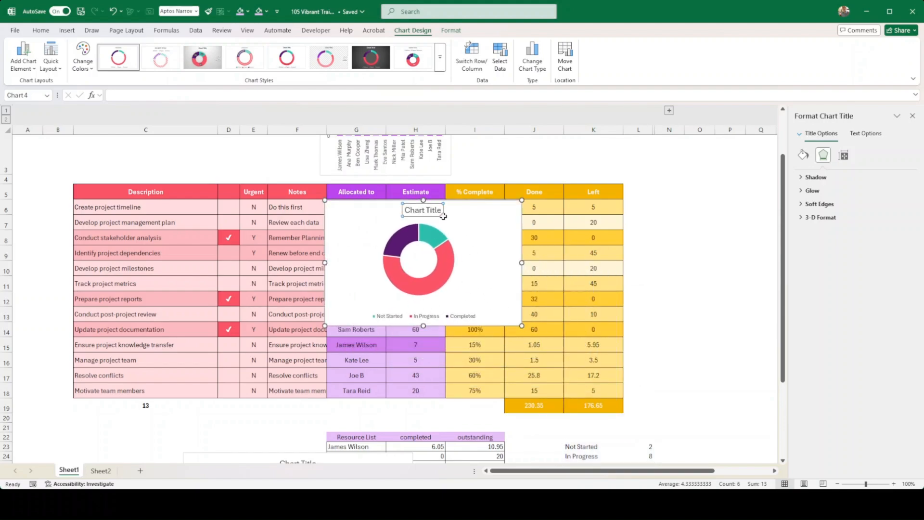
pyautogui.press('Delete')
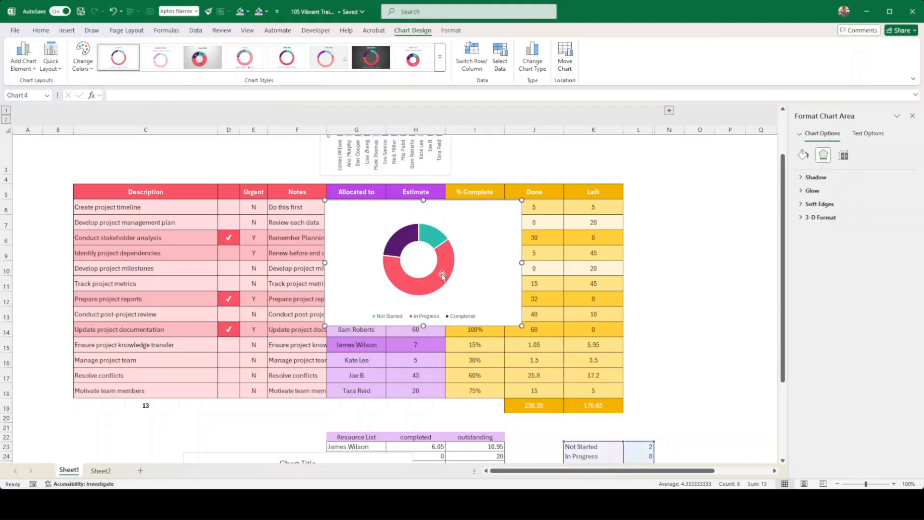
pyautogui.click(444, 316)
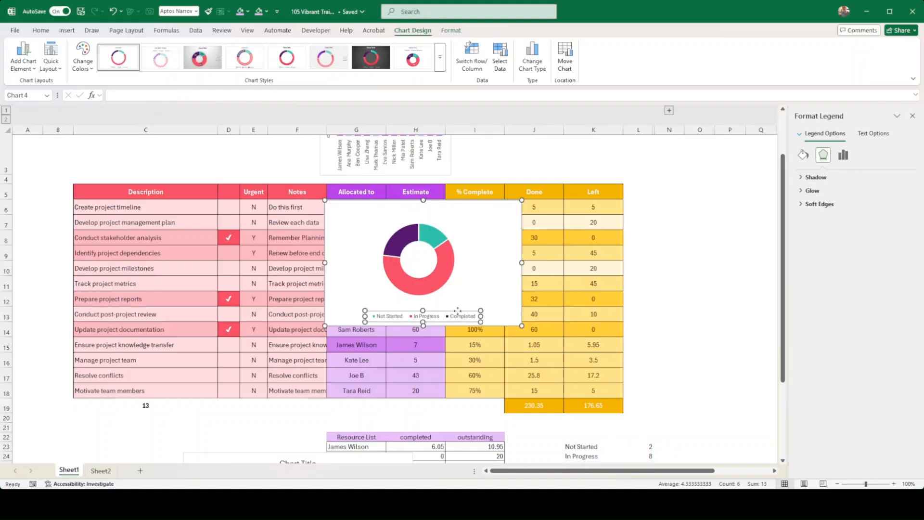
# Delete the doughnut chart's legend and fill its Not Started slice with pale cream
pyautogui.press('Delete')
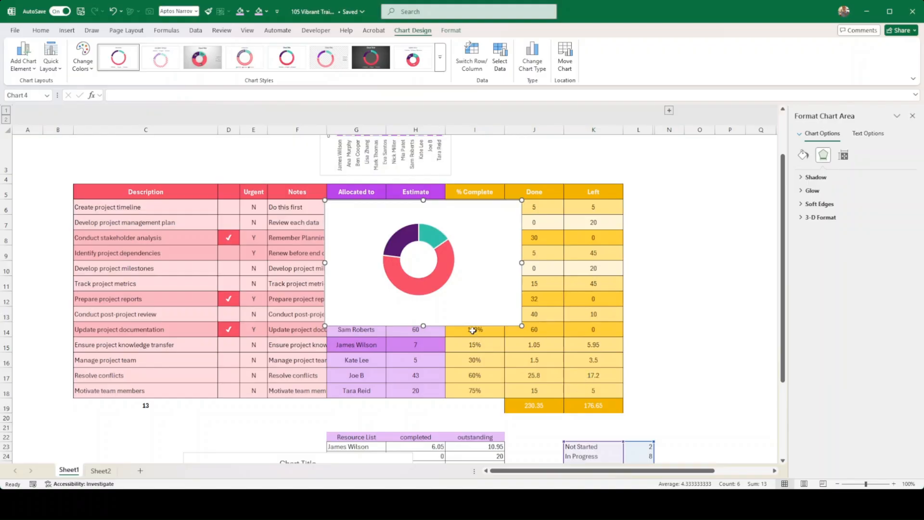
pyautogui.click(429, 236)
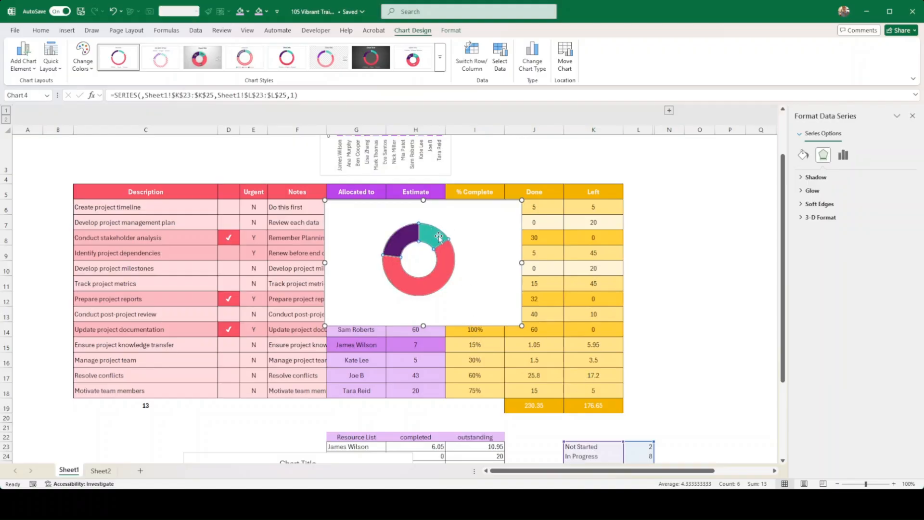
pyautogui.click(434, 236)
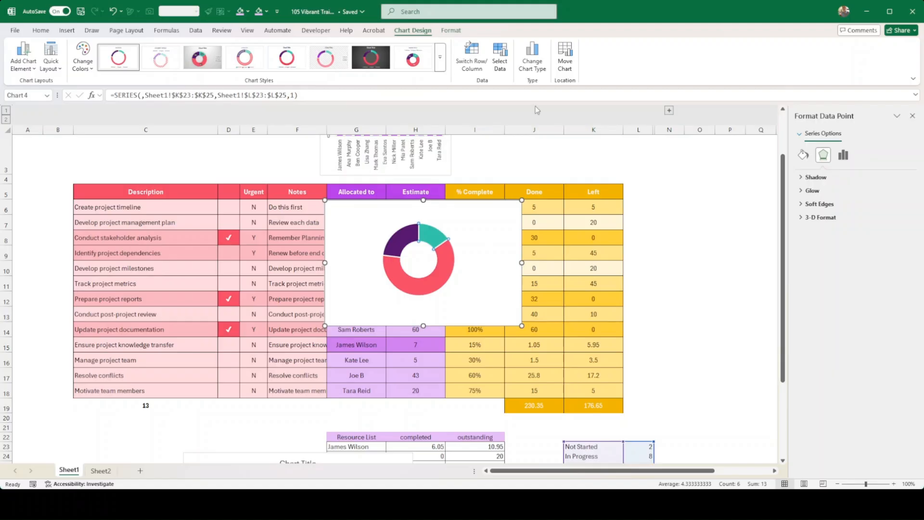
pyautogui.click(450, 31)
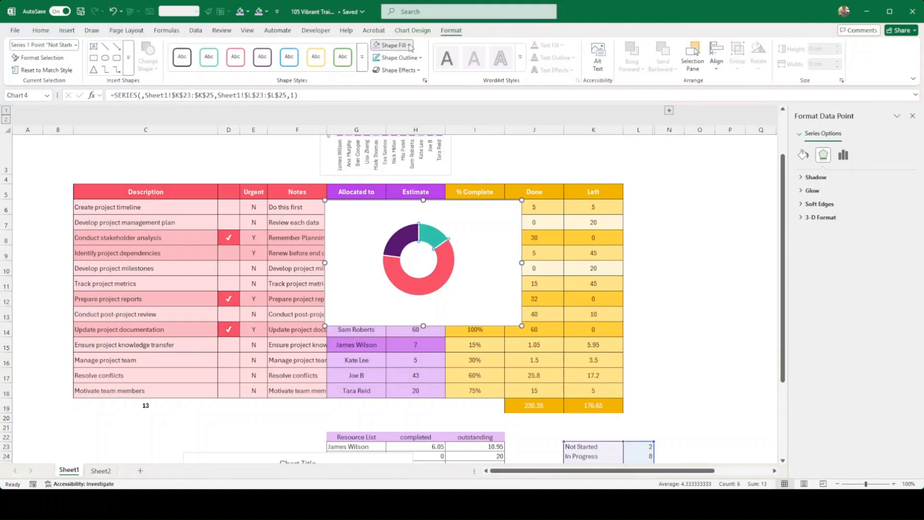
pyautogui.click(489, 128)
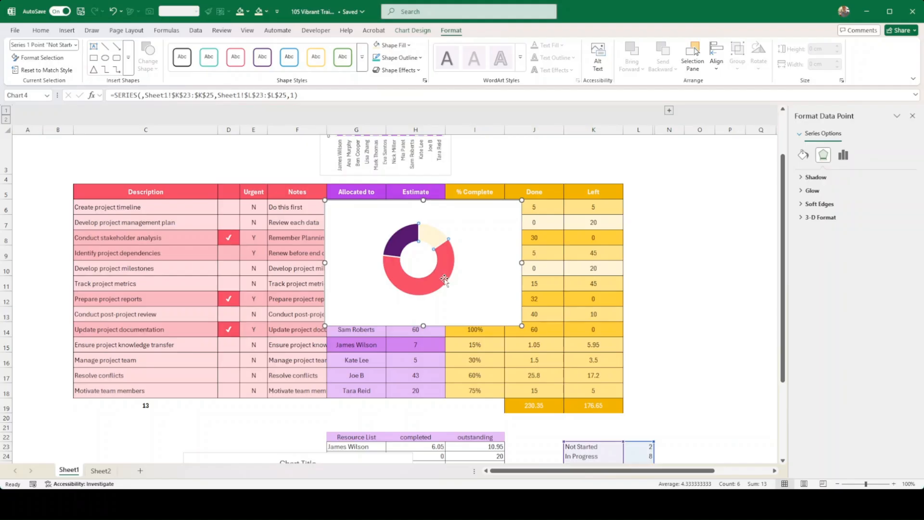
# Fill the doughnut chart's Completed slice with orange and its In Progress slice with medium yellow
pyautogui.click(446, 276)
pyautogui.click(485, 141)
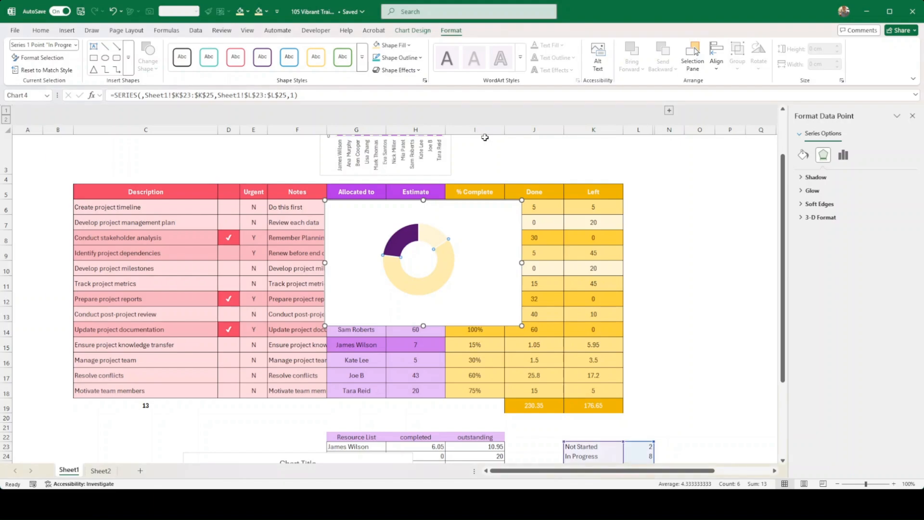
pyautogui.click(394, 239)
pyautogui.click(404, 47)
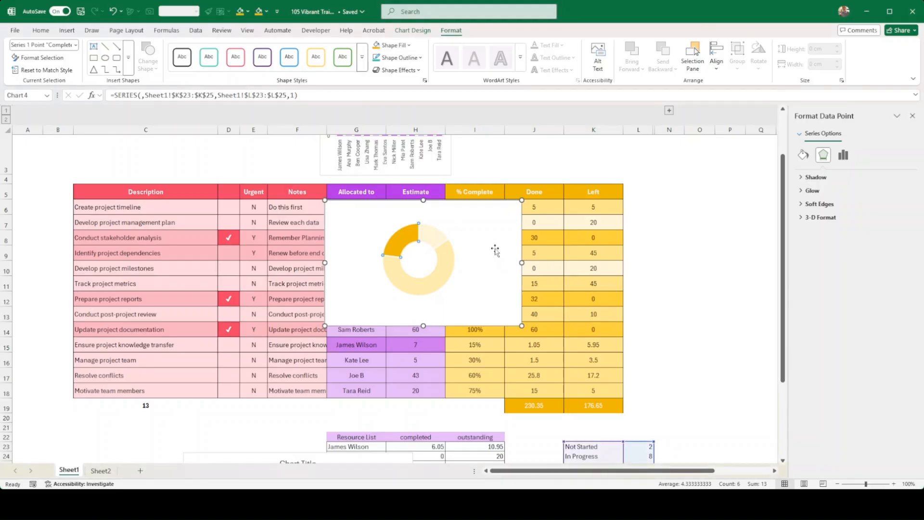
pyautogui.click(440, 282)
pyautogui.click(573, 237)
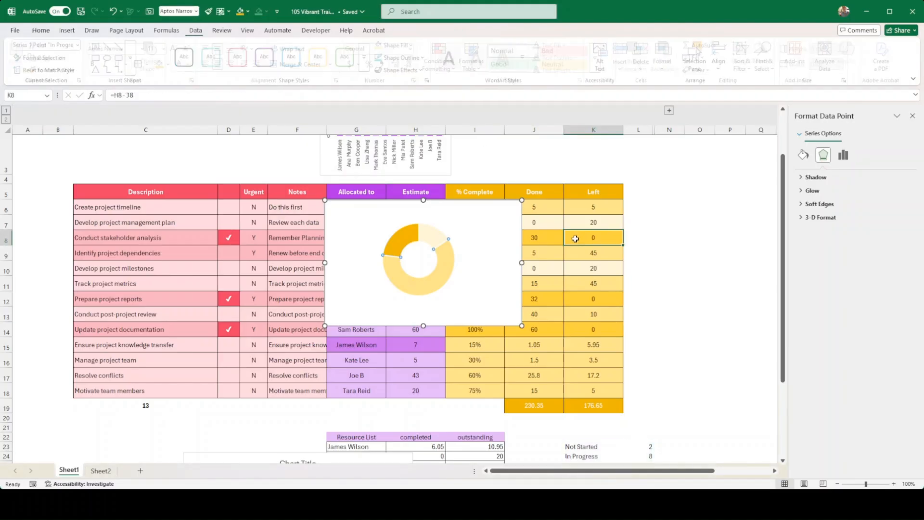
# Recolour the whole doughnut chart with the monochromatic yellow palette running from dark gold to pale yellow
pyautogui.click(474, 327)
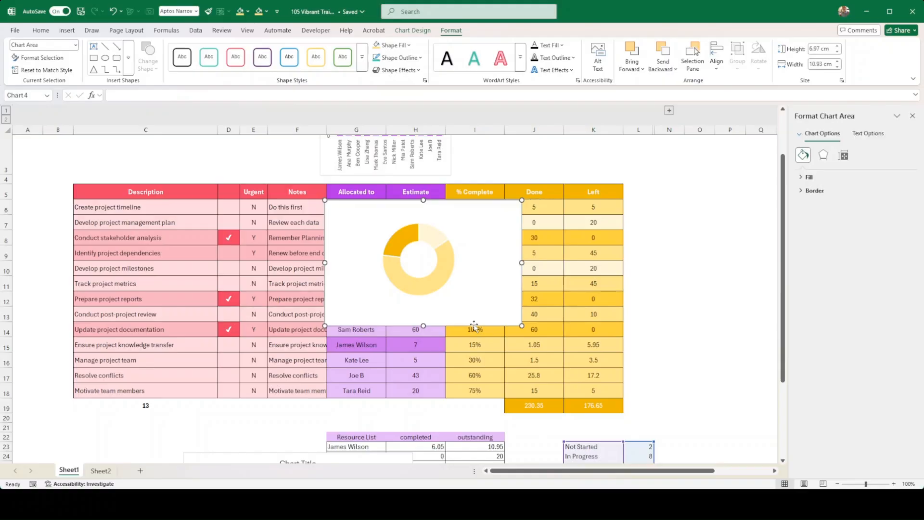
pyautogui.click(418, 31)
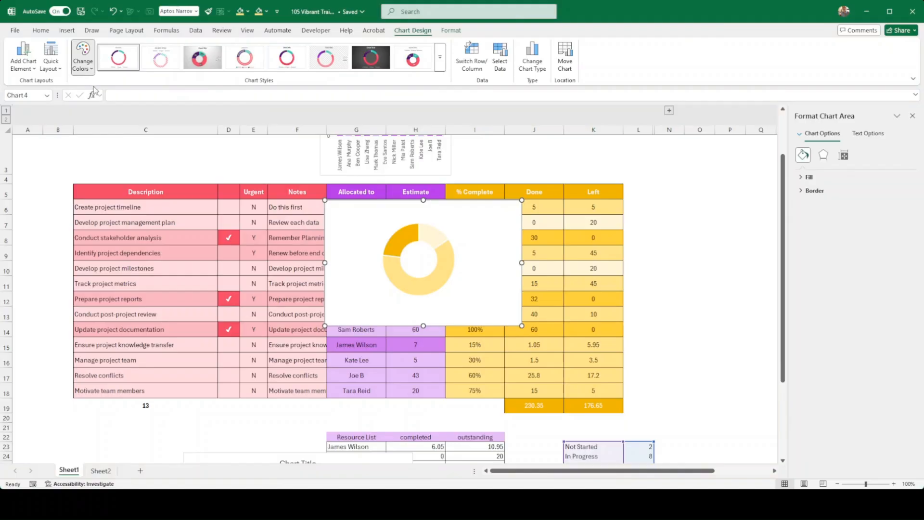
pyautogui.click(83, 57)
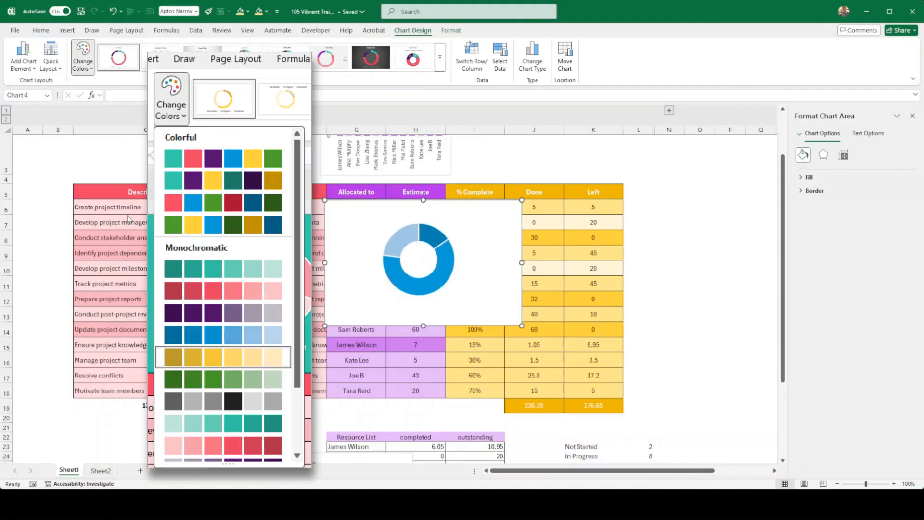
pyautogui.click(124, 147)
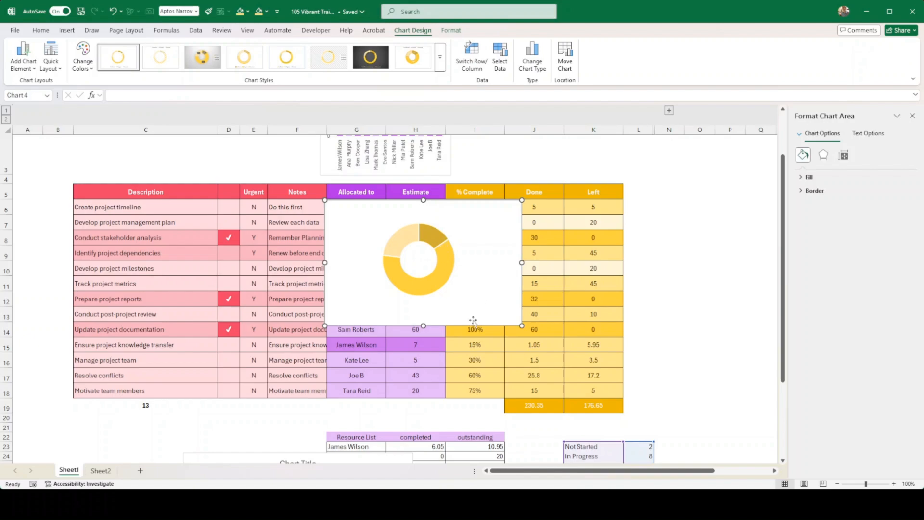
# Move the doughnut chart above the table, over the % Complete, Done and Left columns beside the purple column chart
pyautogui.moveTo(443, 247); pyautogui.dragTo(601, 306)
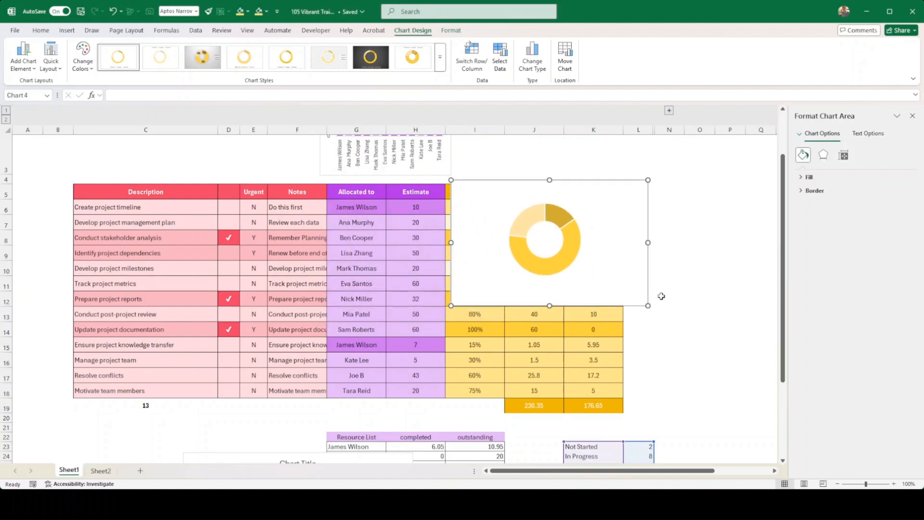
pyautogui.scroll(1, 661, 294)
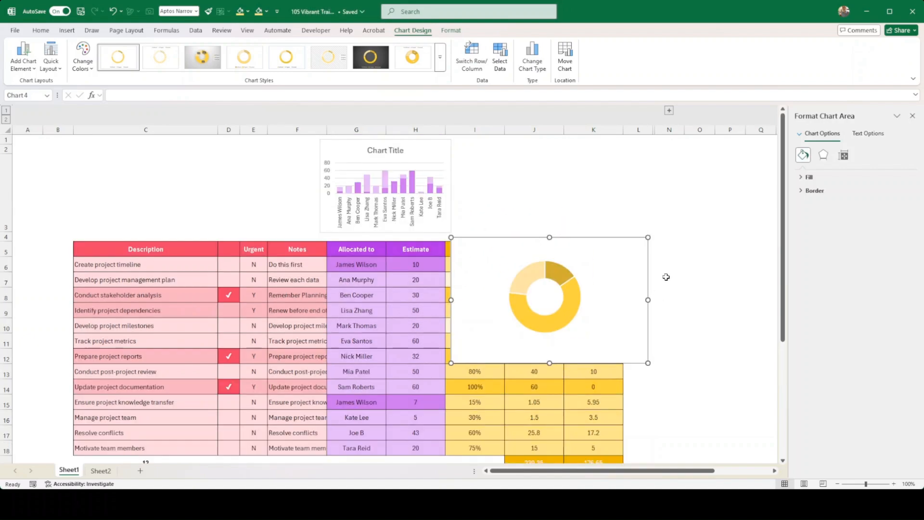
pyautogui.click(558, 275)
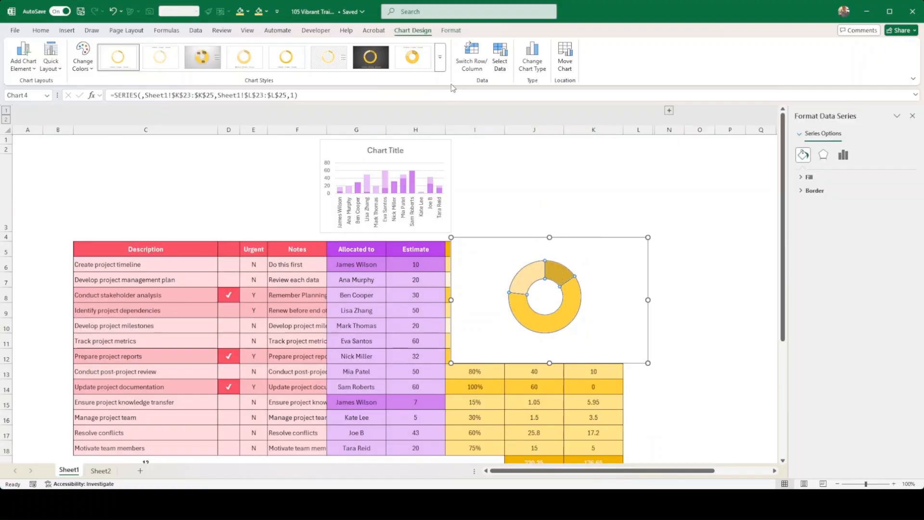
pyautogui.click(452, 31)
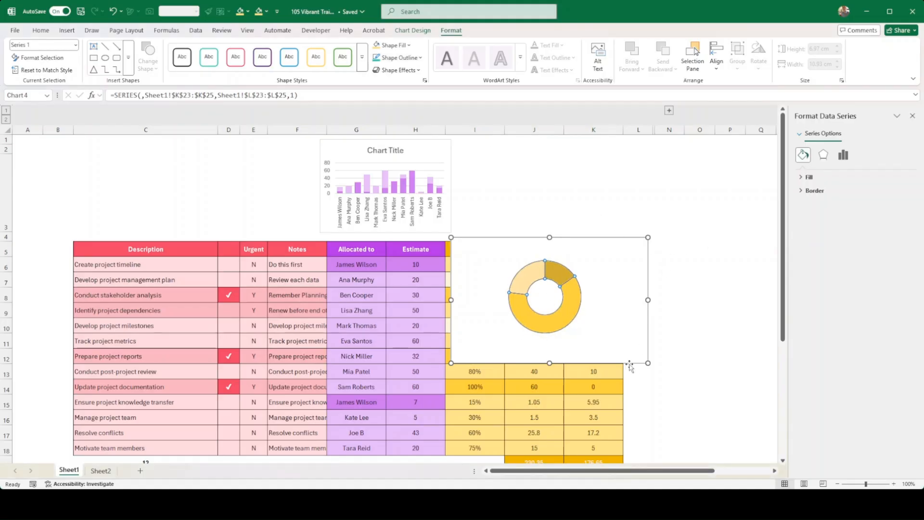
pyautogui.moveTo(628, 362); pyautogui.dragTo(631, 260)
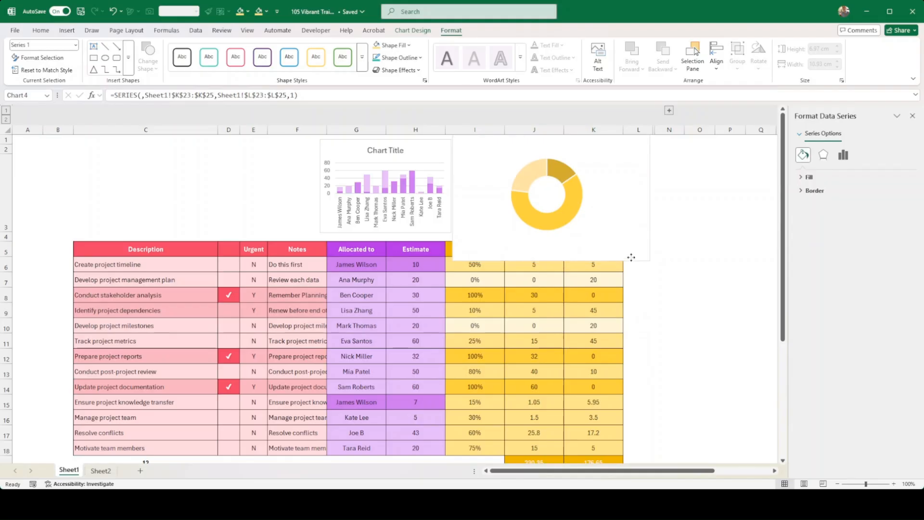
pyautogui.click(626, 247)
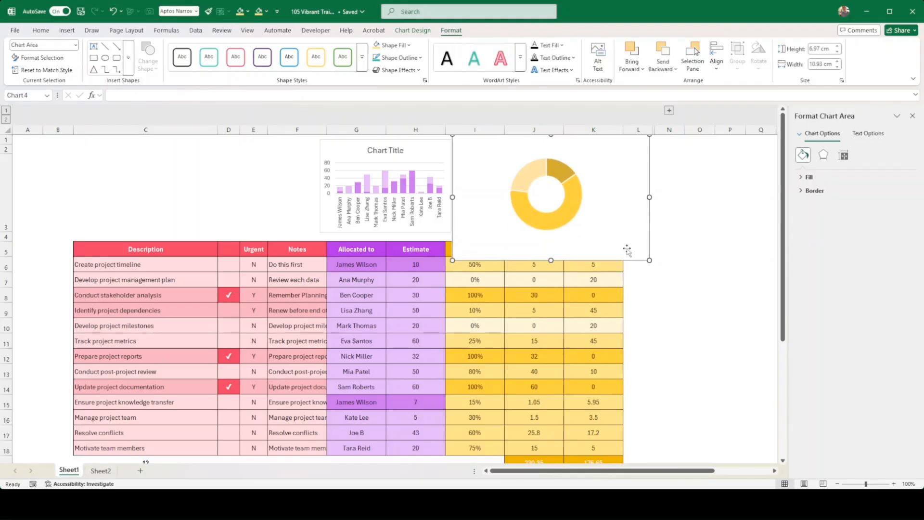
# Add data labels to the doughnut chart and shrink it to about 5.64 cm high by 9.6 cm wide, clear of the table header
pyautogui.click(573, 208)
pyautogui.click(614, 282)
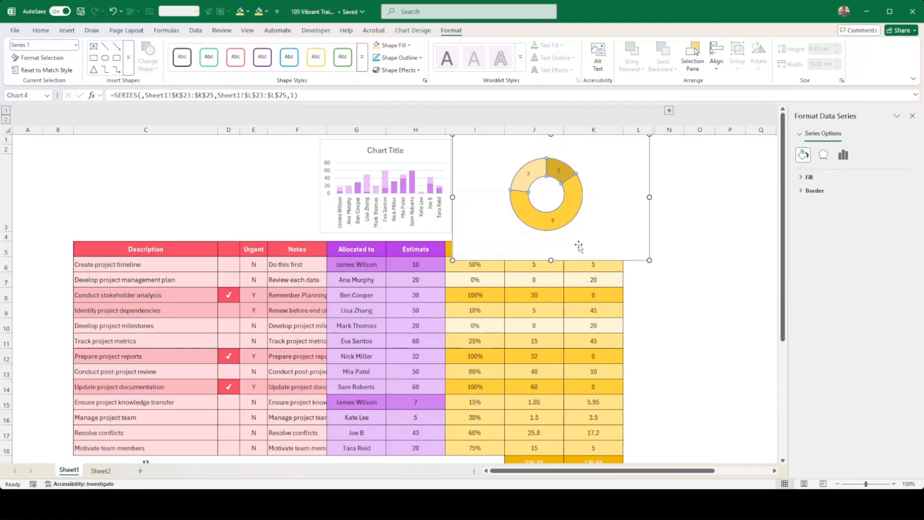
pyautogui.moveTo(641, 260); pyautogui.dragTo(625, 236)
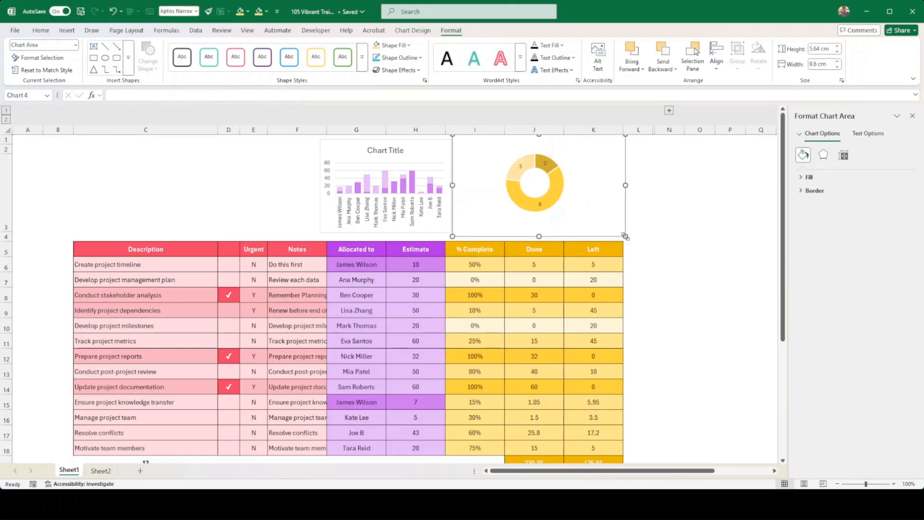
pyautogui.click(659, 245)
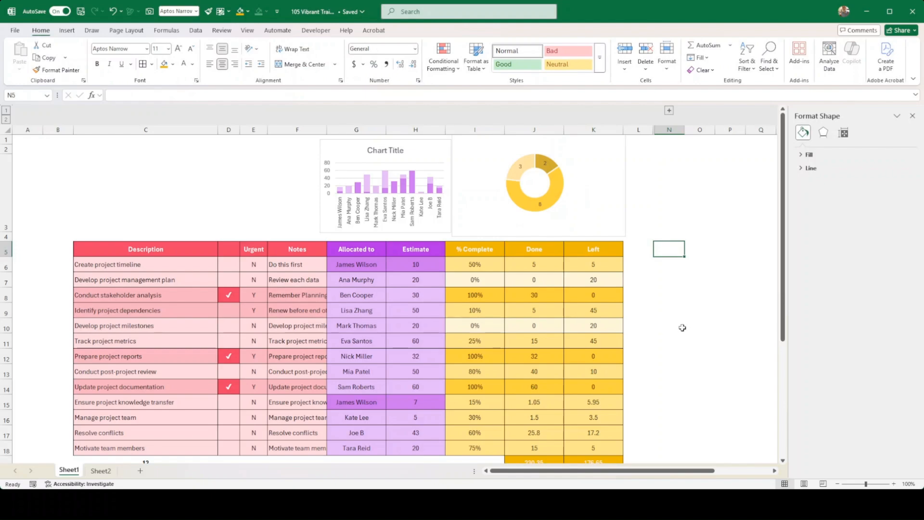
pyautogui.click(700, 322)
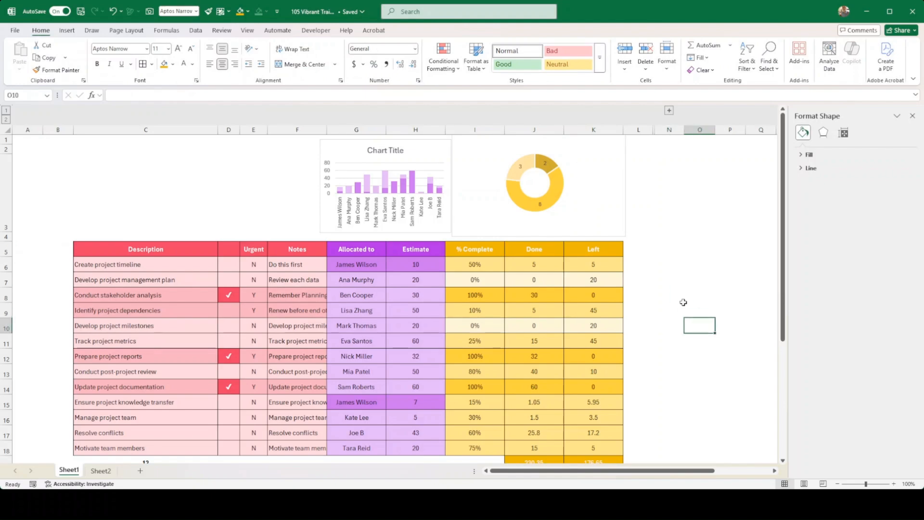
# Take the green hex code 38CEAC from the colour list and fill the whole worksheet background with green
pyautogui.click(679, 281)
pyautogui.moveTo(679, 281); pyautogui.dragTo(785, 325)
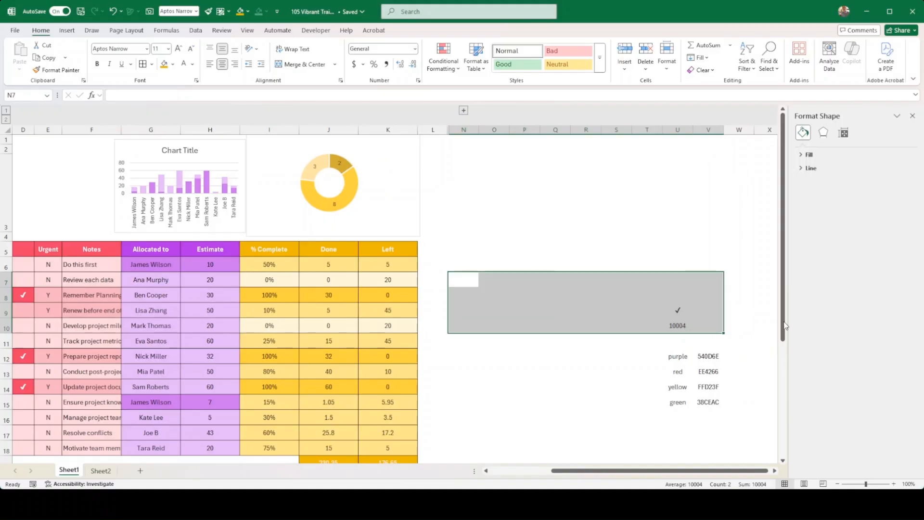
pyautogui.click(708, 325)
pyautogui.click(708, 402)
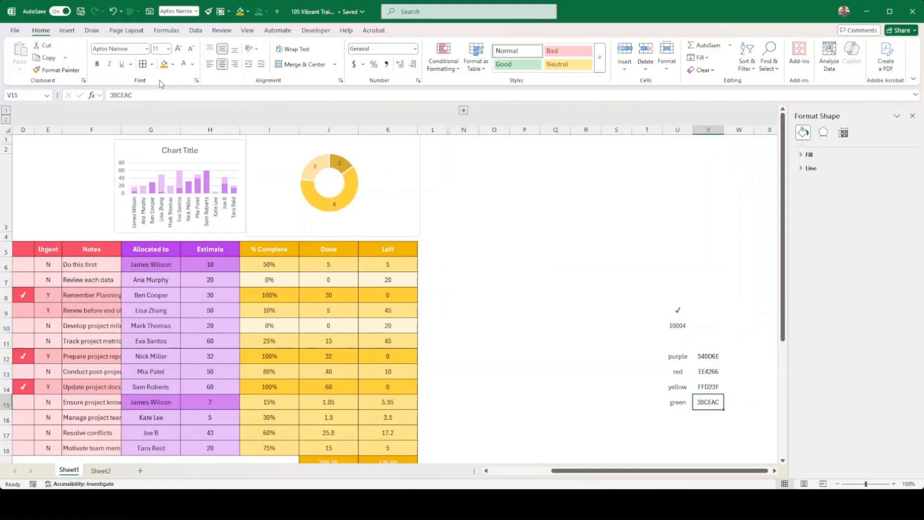
pyautogui.click(144, 95)
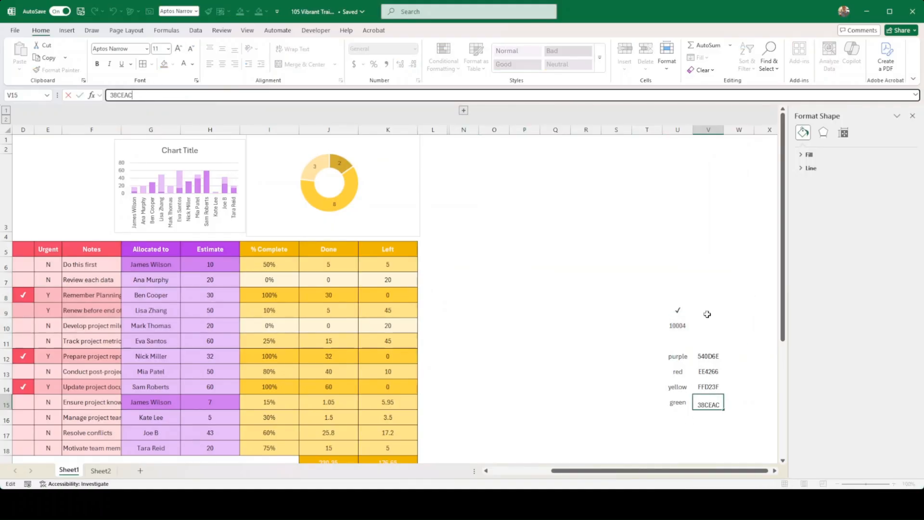
pyautogui.click(650, 344)
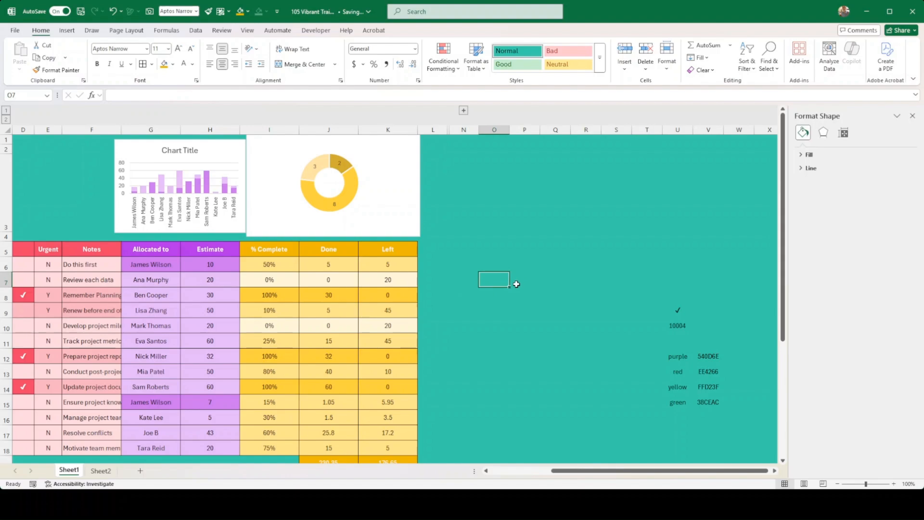
pyautogui.scroll(-2, 520, 281)
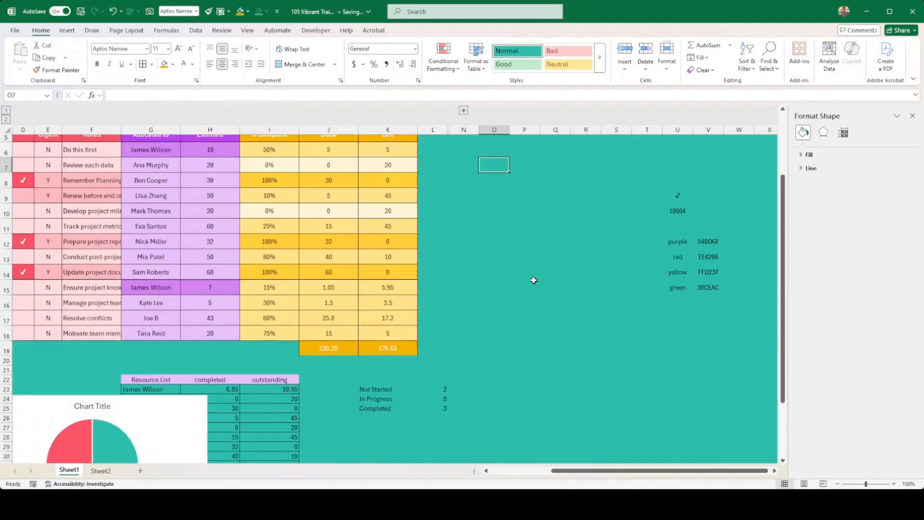
pyautogui.scroll(-2, 533, 280)
pyautogui.scroll(4, 533, 280)
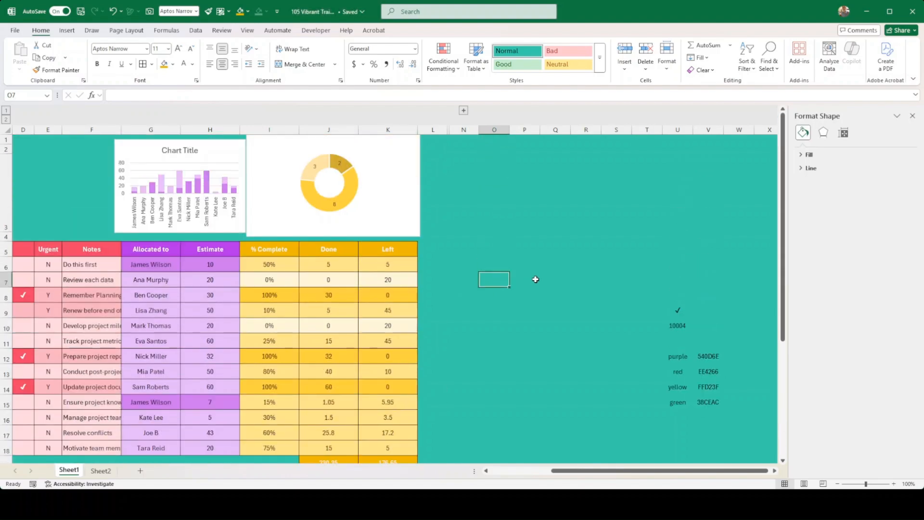
# Remove the chart area fill from both the doughnut chart and the purple column chart
pyautogui.click(400, 236)
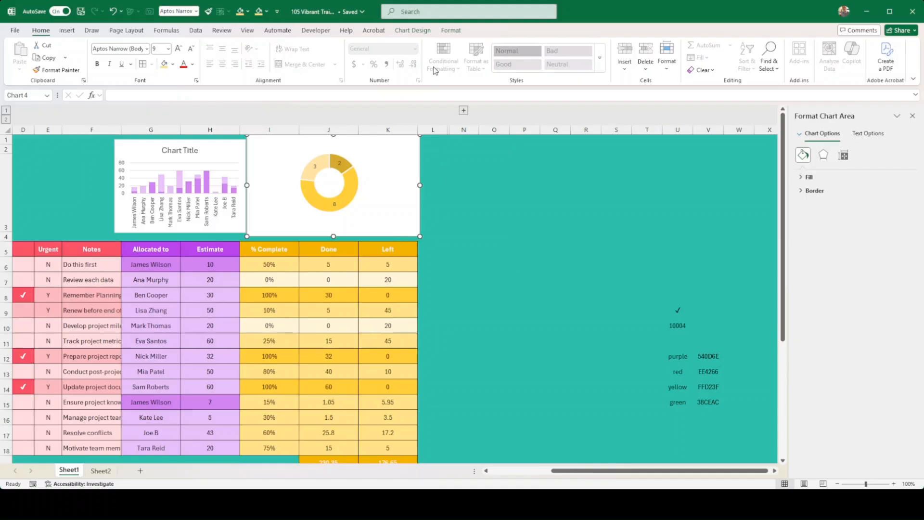
pyautogui.click(451, 31)
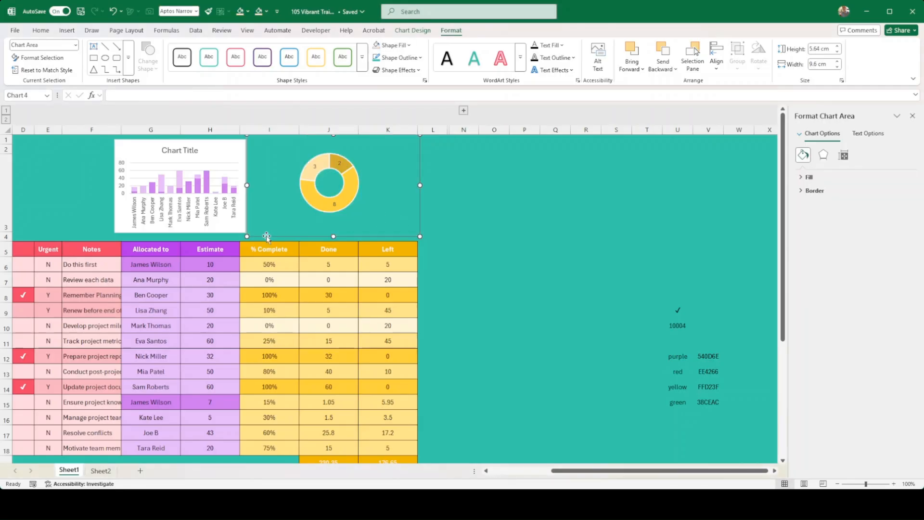
pyautogui.click(226, 233)
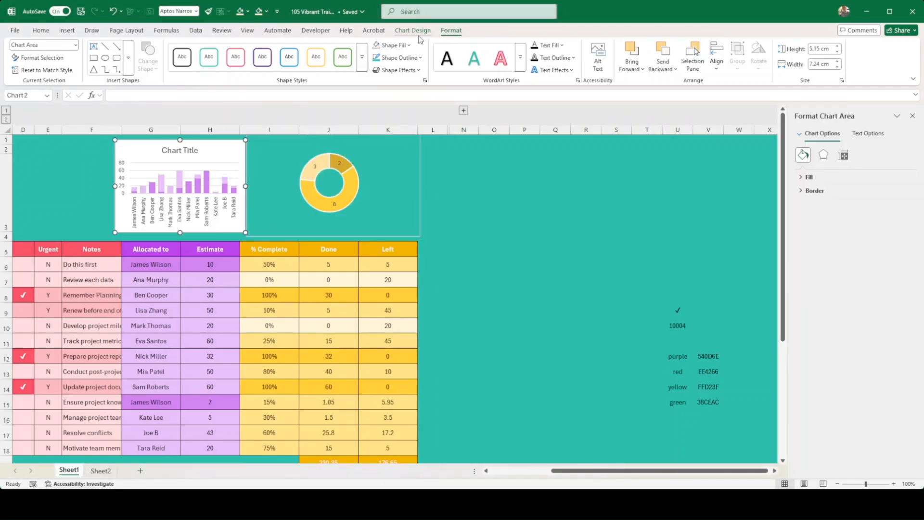
pyautogui.click(401, 223)
# Set the column chart's horizontal axis labels to white text and undo the change to their slanted angle
pyautogui.click(208, 216)
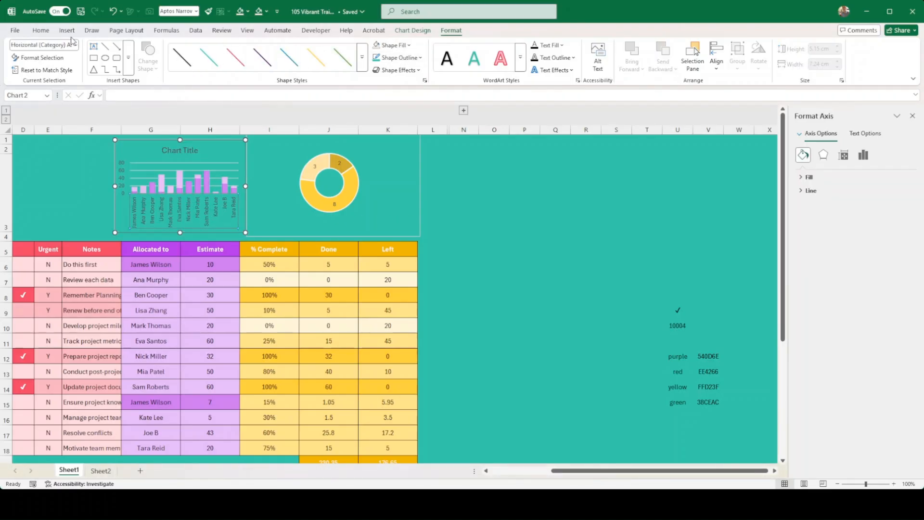
pyautogui.click(41, 30)
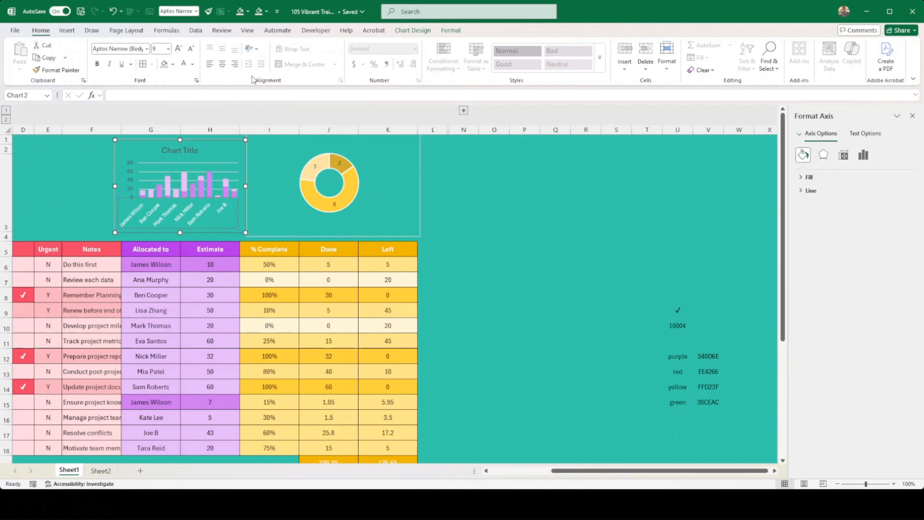
pyautogui.hotkey('ctrl', 'z')
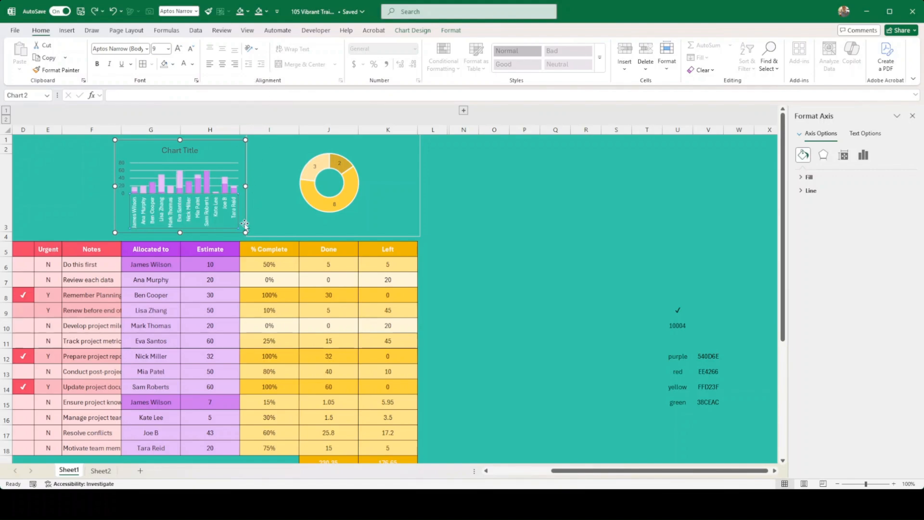
# Delete the title of the purple column chart above the table
pyautogui.moveTo(245, 224); pyautogui.dragTo(245, 228)
pyautogui.click(192, 159)
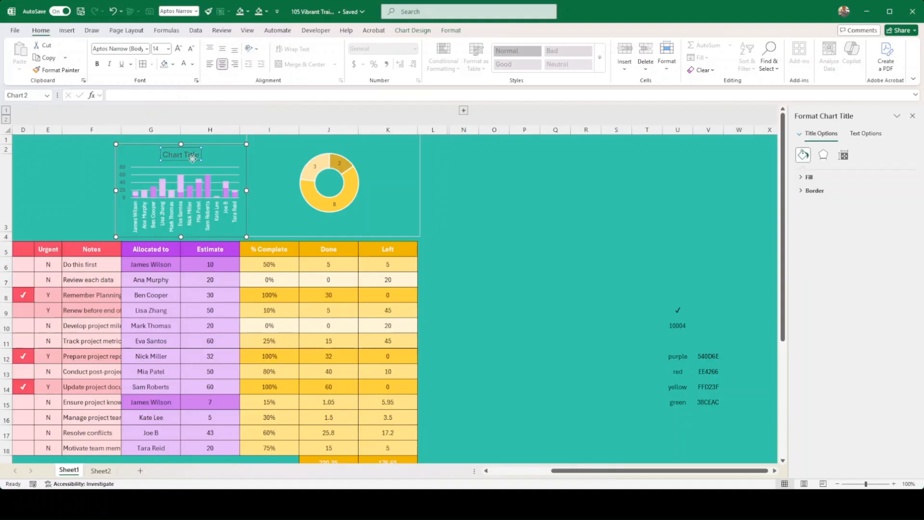
pyautogui.press('Delete')
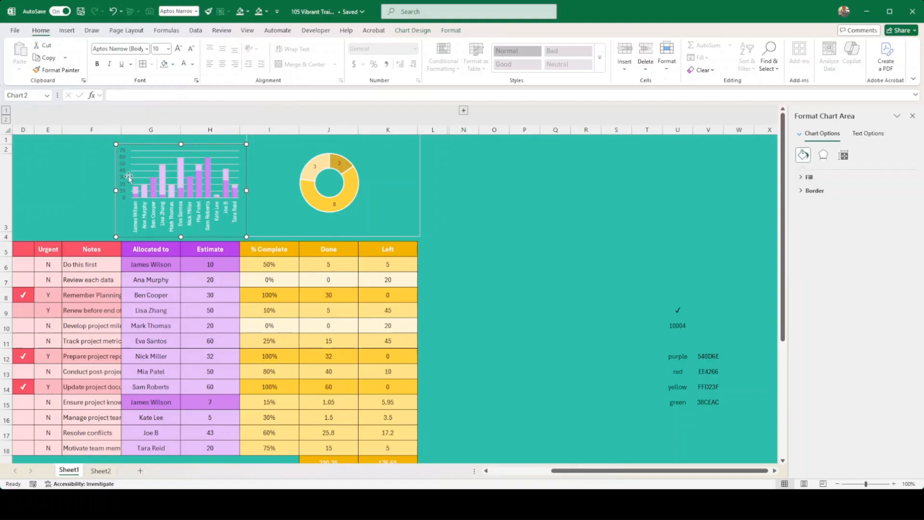
# Move the column chart slightly closer to the doughnut chart and delete its major gridlines
pyautogui.moveTo(216, 236); pyautogui.dragTo(238, 233)
pyautogui.click(236, 169)
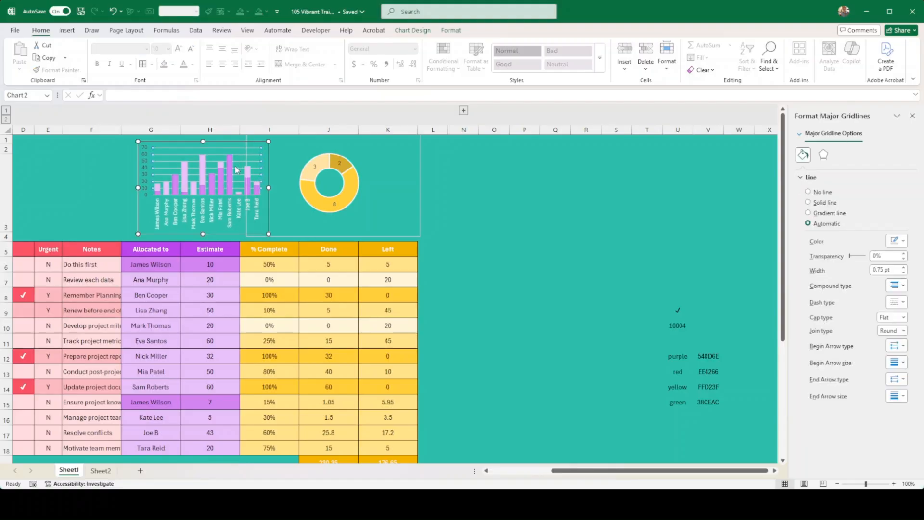
pyautogui.press('Delete')
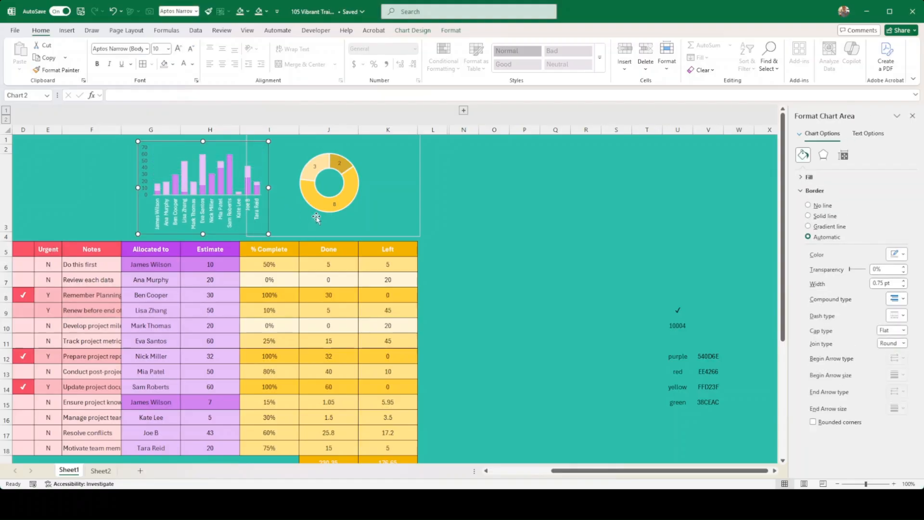
# Remove the border line around both the doughnut chart and the column chart
pyautogui.click(470, 211)
pyautogui.click(481, 247)
pyautogui.click(415, 229)
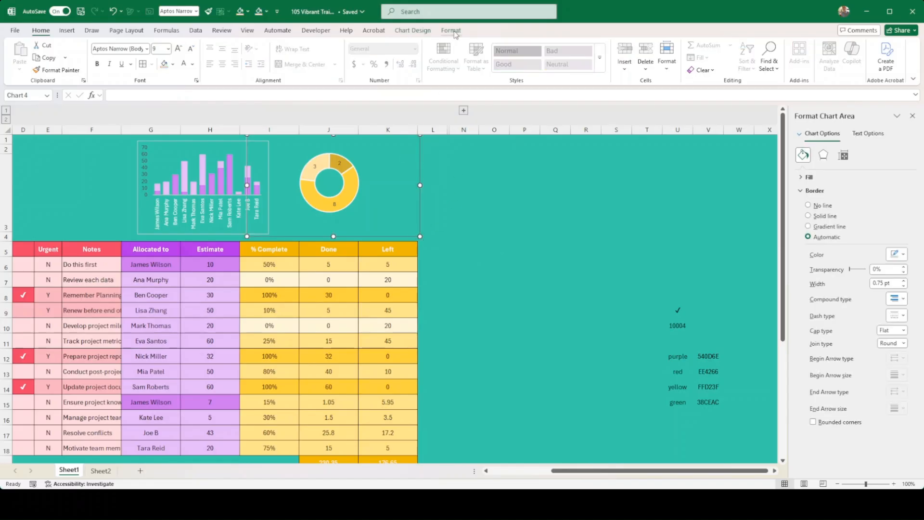
pyautogui.click(453, 30)
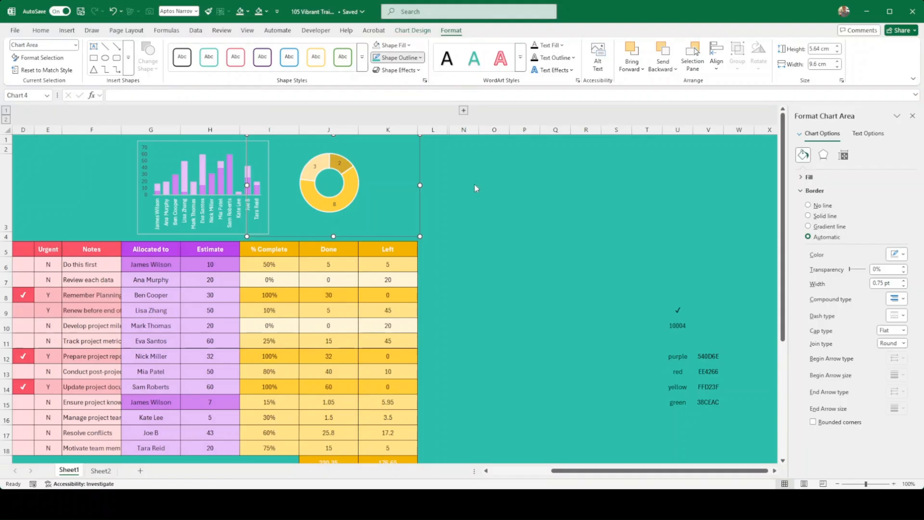
pyautogui.click(410, 237)
pyautogui.click(184, 236)
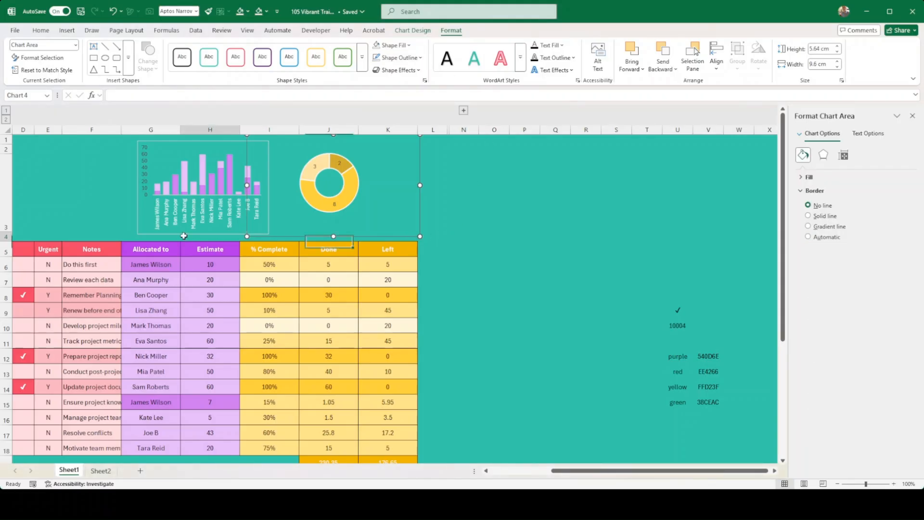
pyautogui.click(185, 234)
pyautogui.click(451, 30)
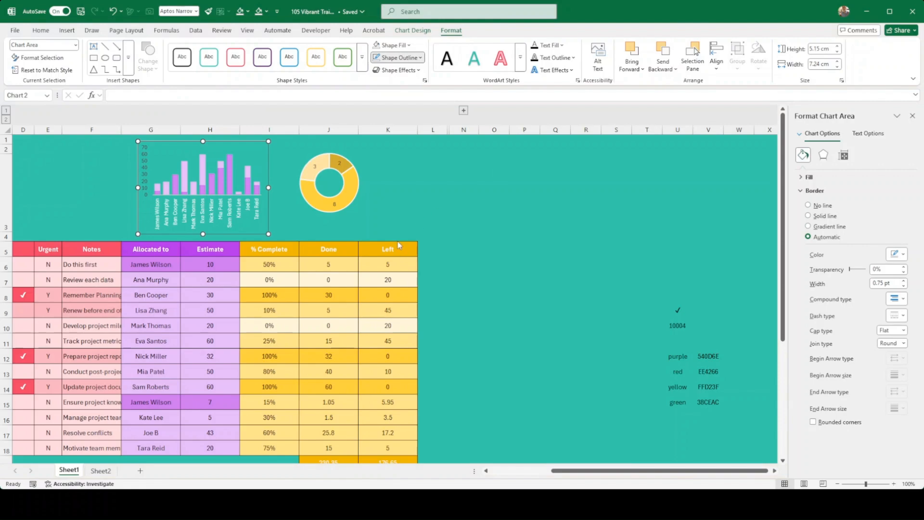
pyautogui.click(503, 251)
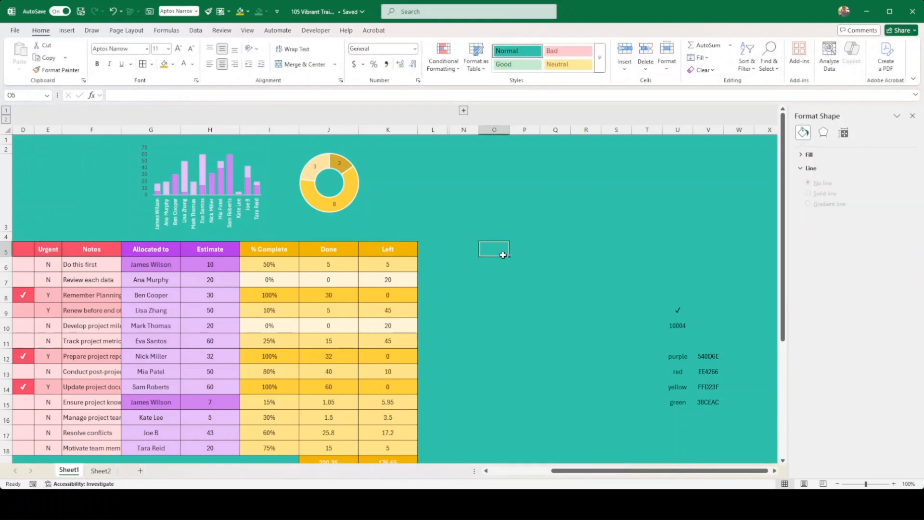
# Enlarge the doughnut's plot area slightly and move the doughnut chart a little farther from the column chart
pyautogui.click(492, 313)
pyautogui.moveTo(490, 314); pyautogui.dragTo(15, 311)
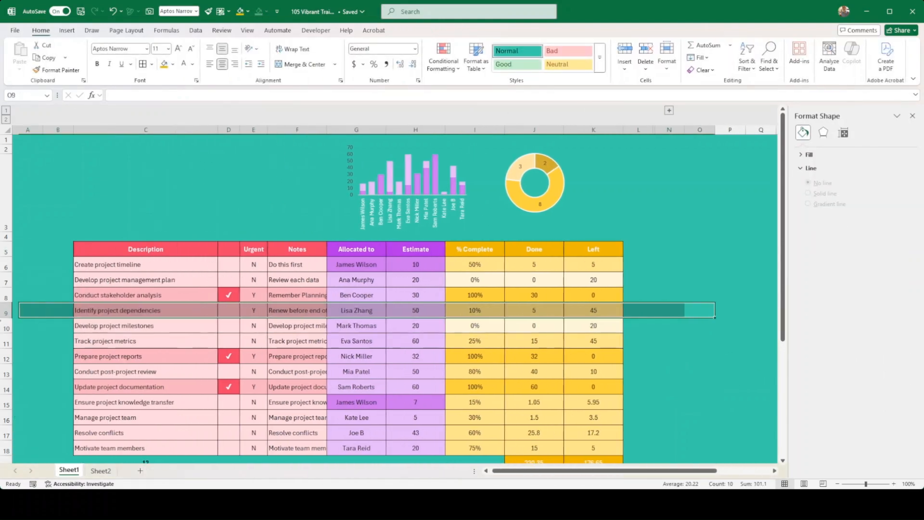
pyautogui.click(206, 217)
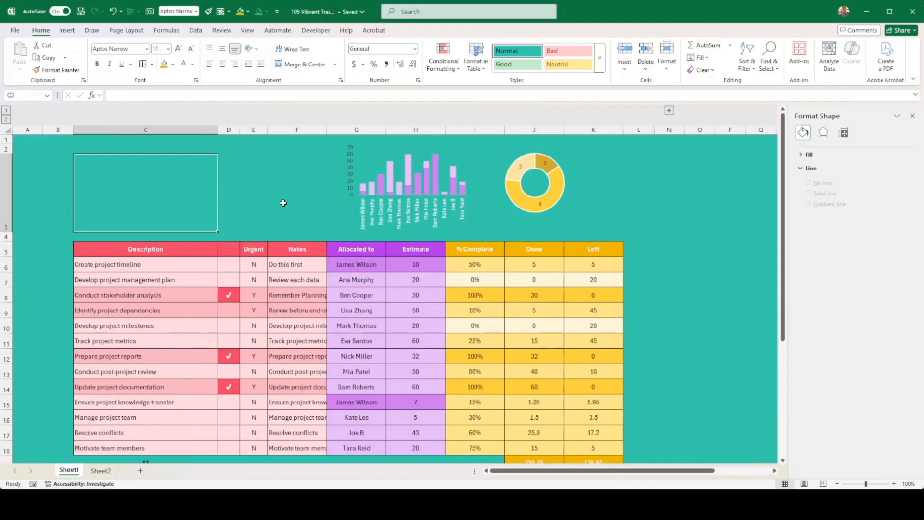
pyautogui.click(563, 193)
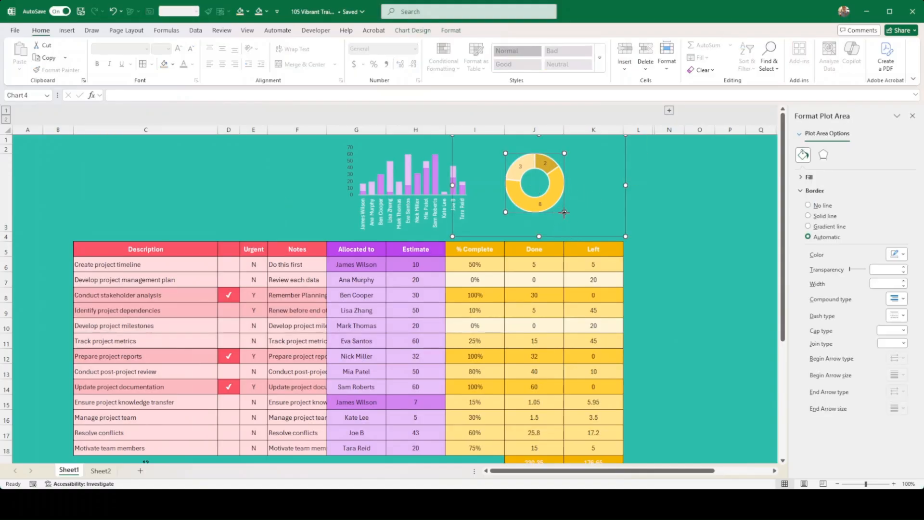
pyautogui.moveTo(564, 213); pyautogui.dragTo(573, 234)
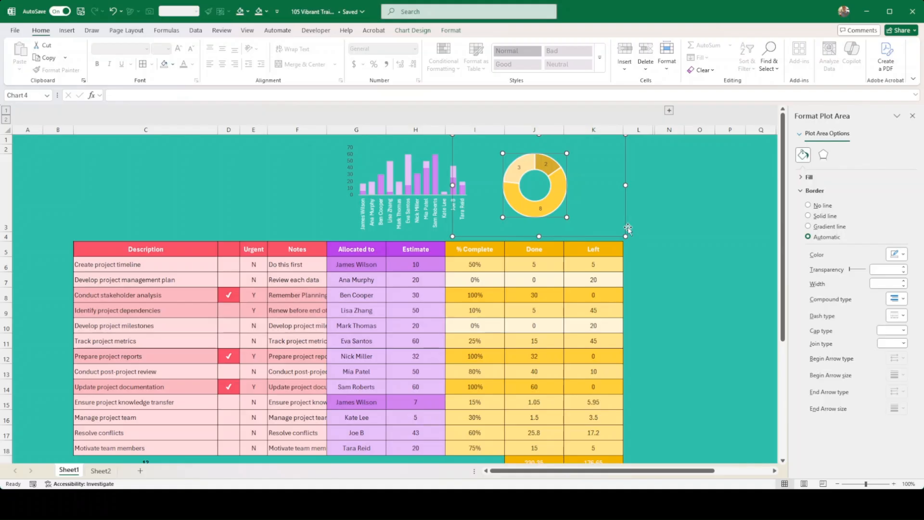
pyautogui.moveTo(628, 227); pyautogui.dragTo(641, 226)
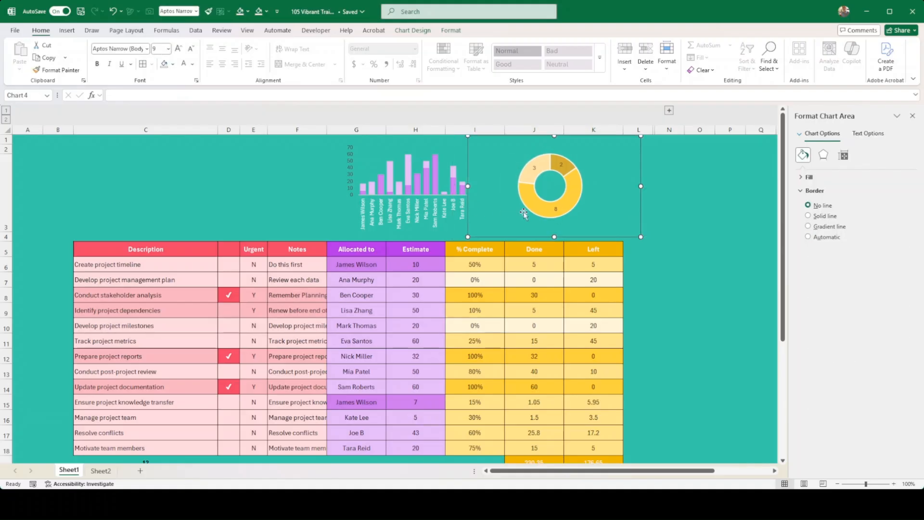
# Apply a shape outline to both data series in the column chart
pyautogui.click(437, 183)
pyautogui.click(437, 183)
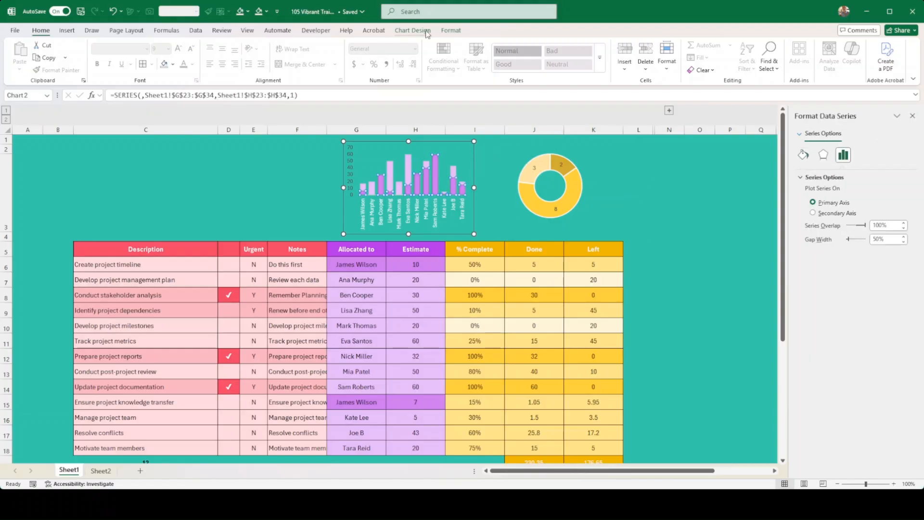
pyautogui.click(451, 29)
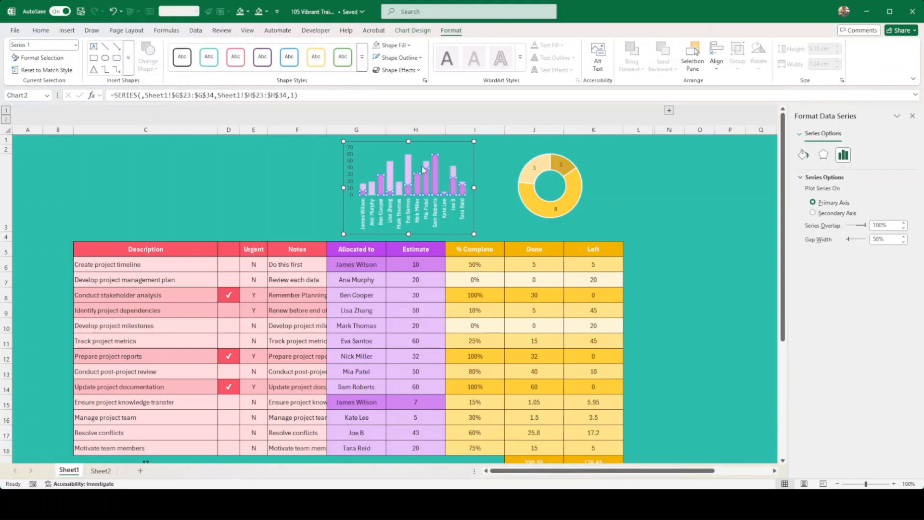
pyautogui.click(406, 171)
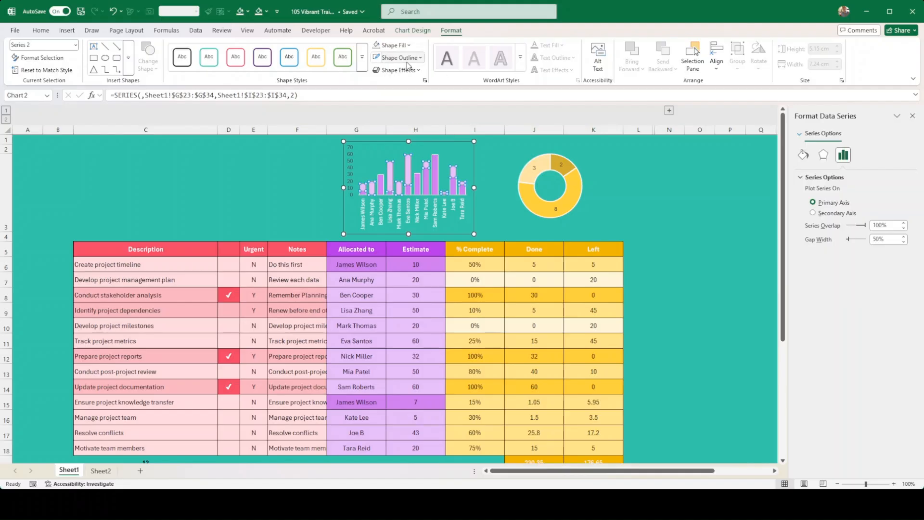
pyautogui.click(663, 226)
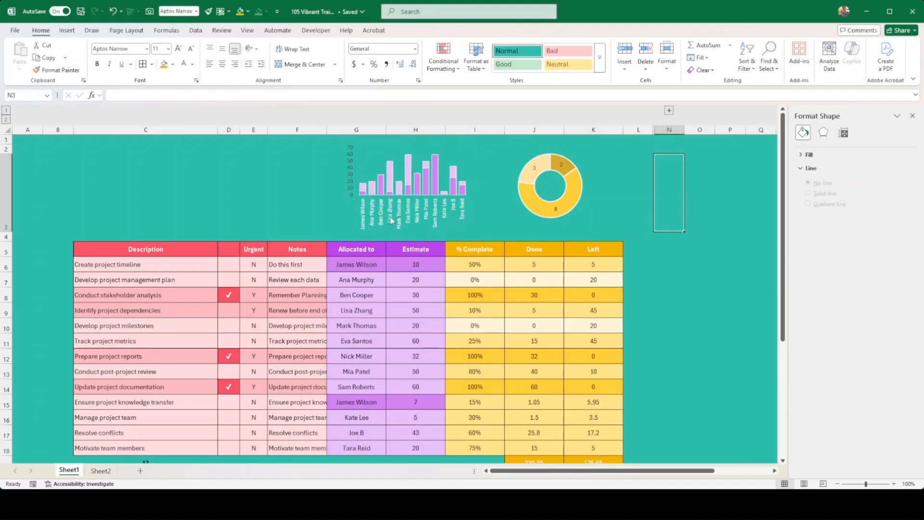
# Set the column chart's vertical axis labels to white text
pyautogui.click(350, 166)
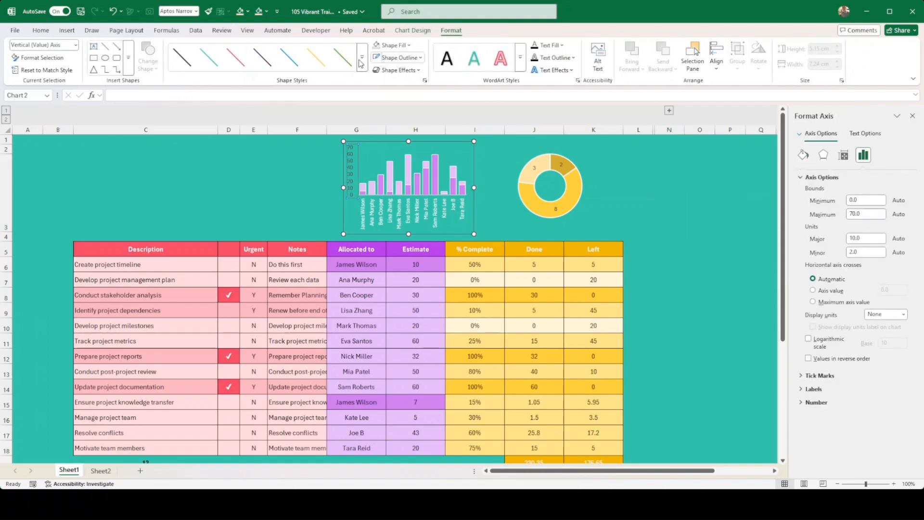
pyautogui.click(41, 30)
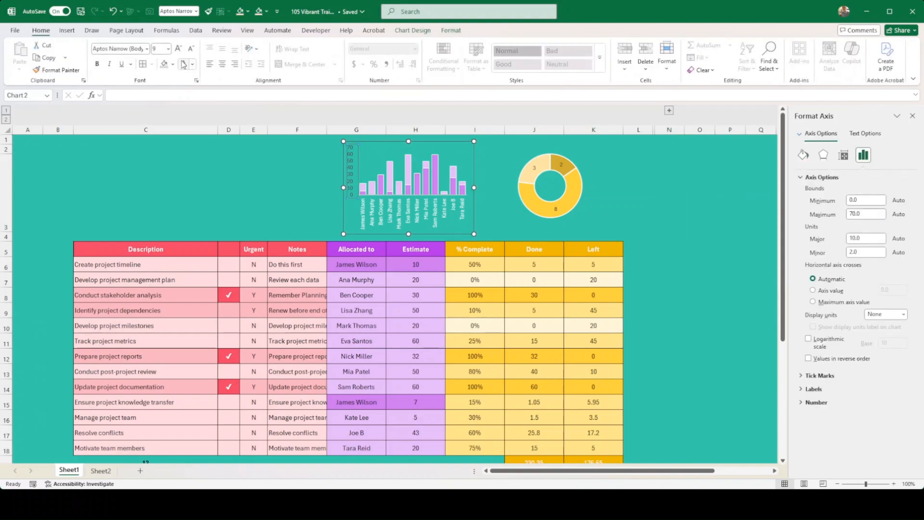
pyautogui.click(676, 264)
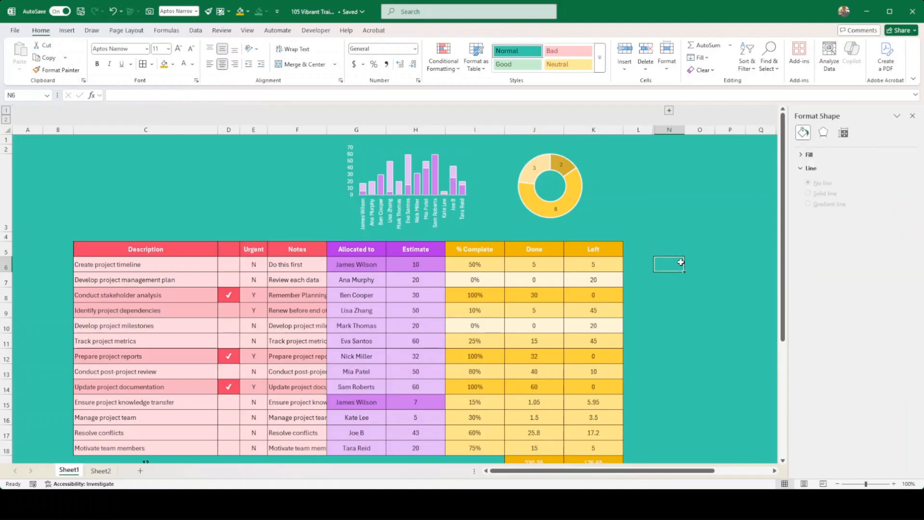
# Shift the doughnut chart slightly farther away to widen the gap beside the column chart
pyautogui.click(461, 206)
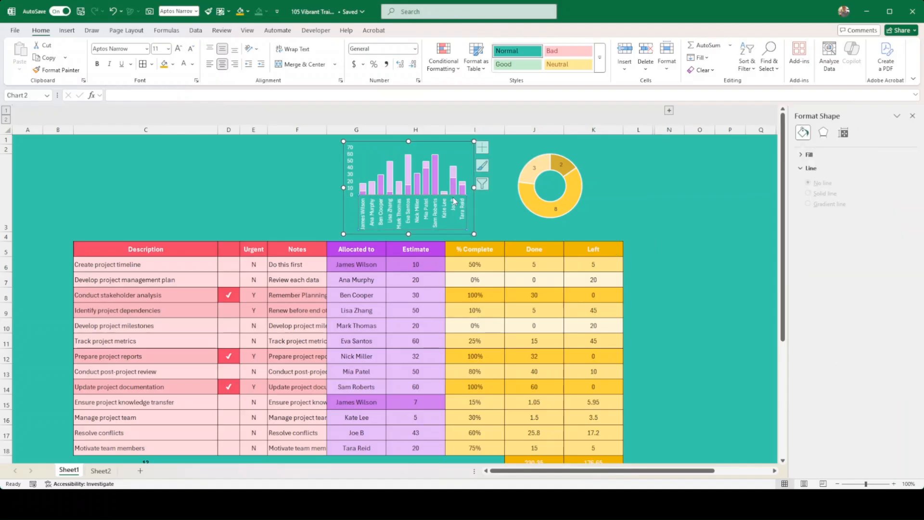
pyautogui.click(476, 223)
pyautogui.moveTo(475, 223); pyautogui.dragTo(486, 223)
pyautogui.click(282, 230)
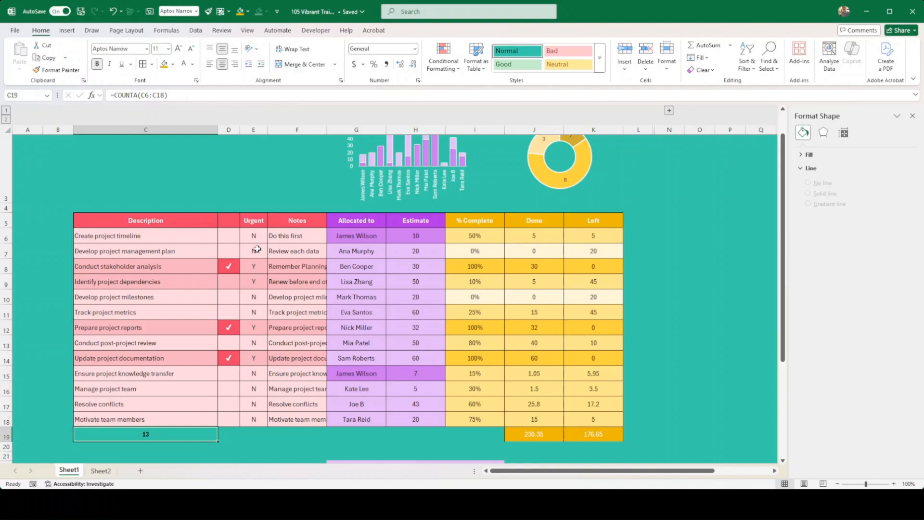
pyautogui.click(257, 266)
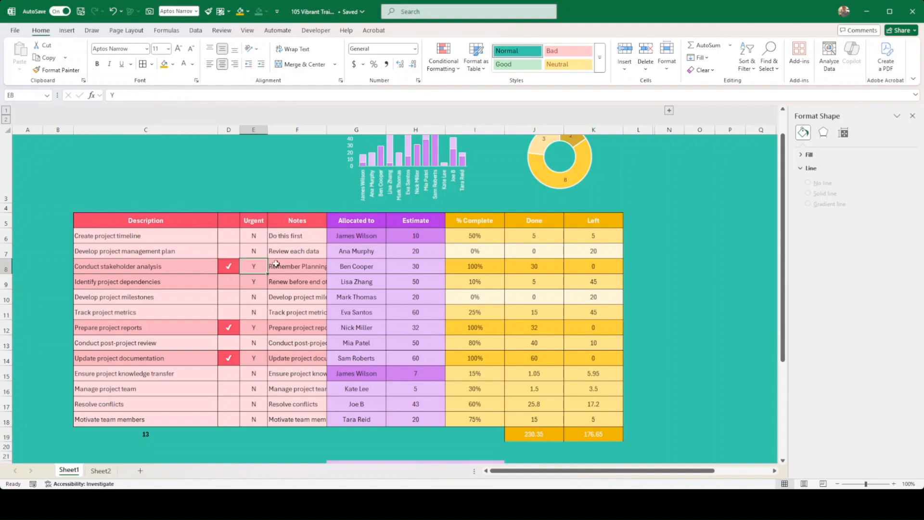
pyautogui.click(229, 266)
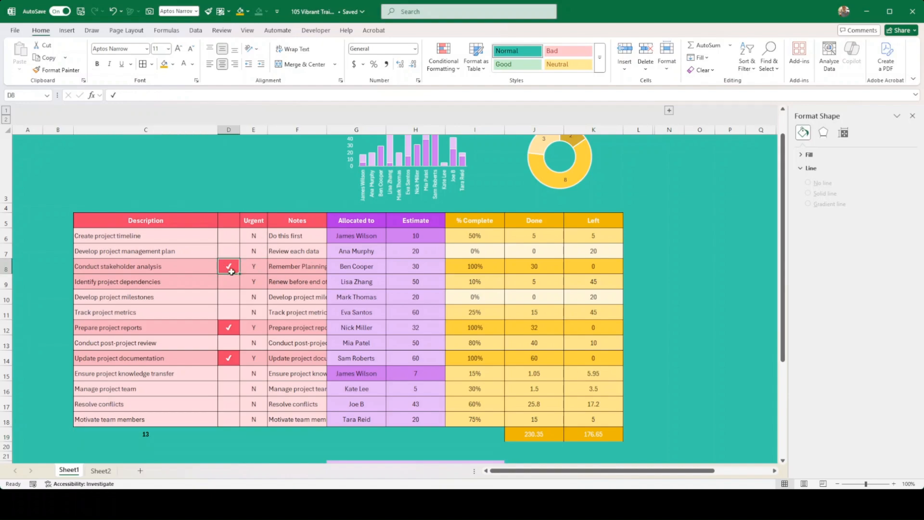
# Copy the formatting of the Description header onto the task count in cell C19
pyautogui.scroll(-2, 242, 317)
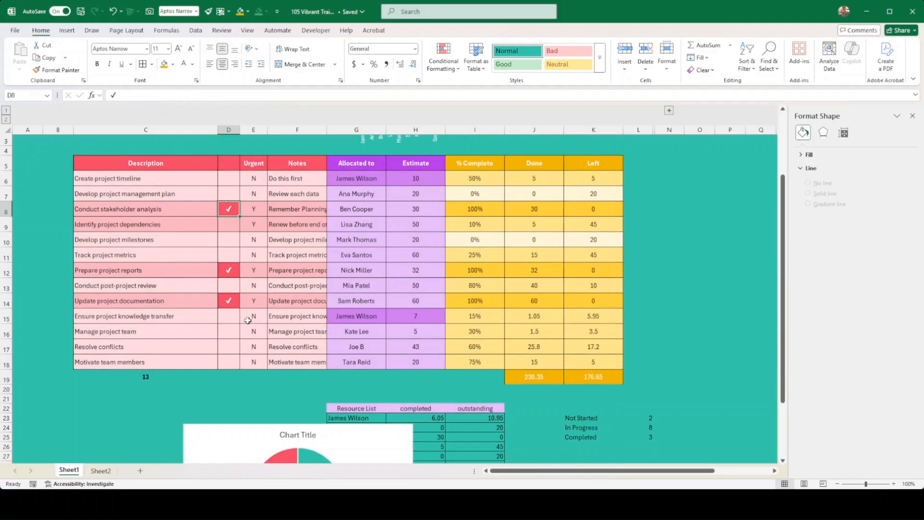
pyautogui.click(169, 376)
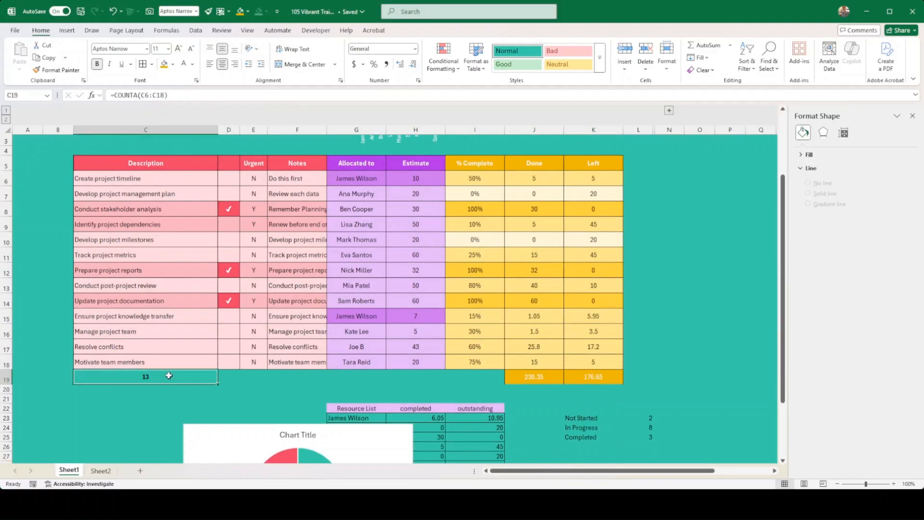
pyautogui.click(170, 169)
pyautogui.click(58, 70)
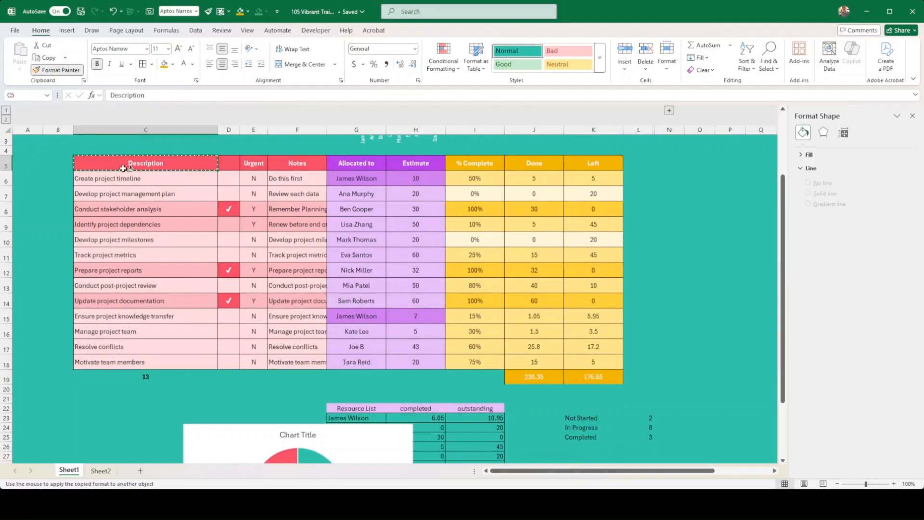
pyautogui.click(177, 374)
pyautogui.click(188, 407)
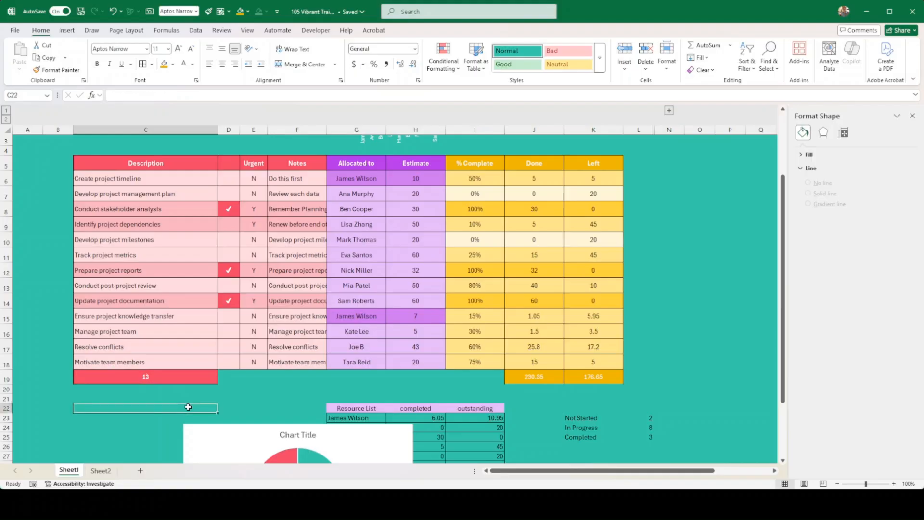
pyautogui.click(172, 161)
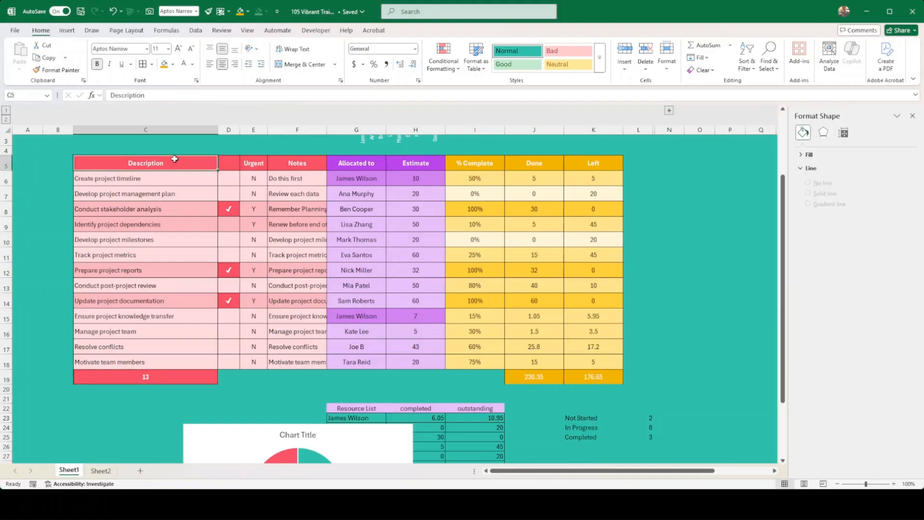
pyautogui.click(178, 379)
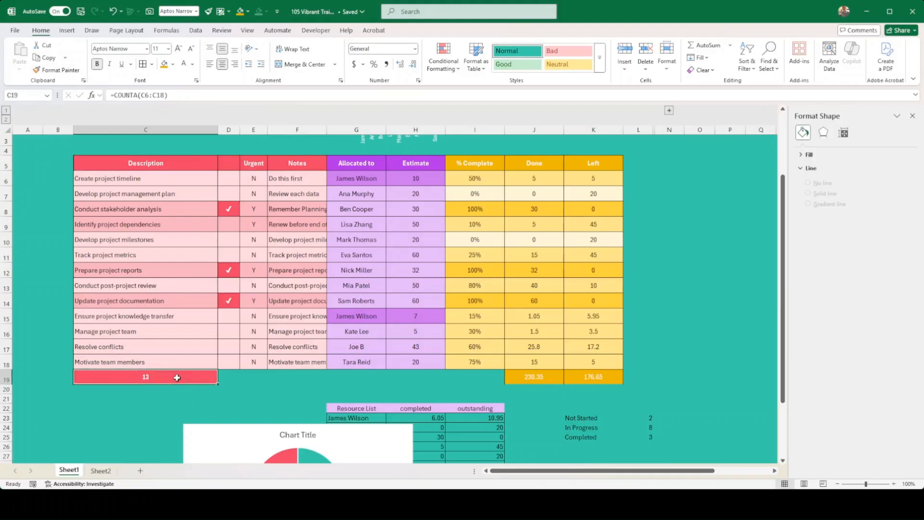
pyautogui.click(242, 397)
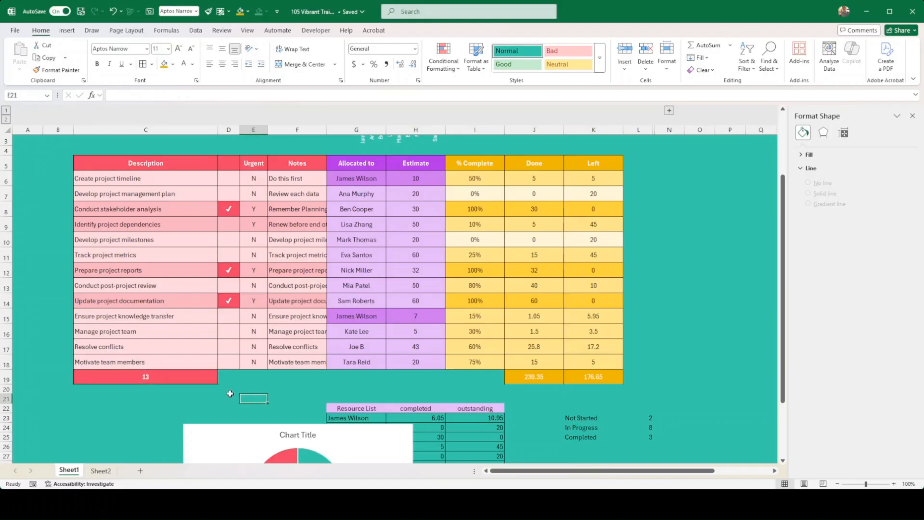
# Apply cell borders and white text to the Not Started, In Progress and Completed summary in K23:L25
pyautogui.scroll(-1, 231, 393)
pyautogui.scroll(1, 233, 392)
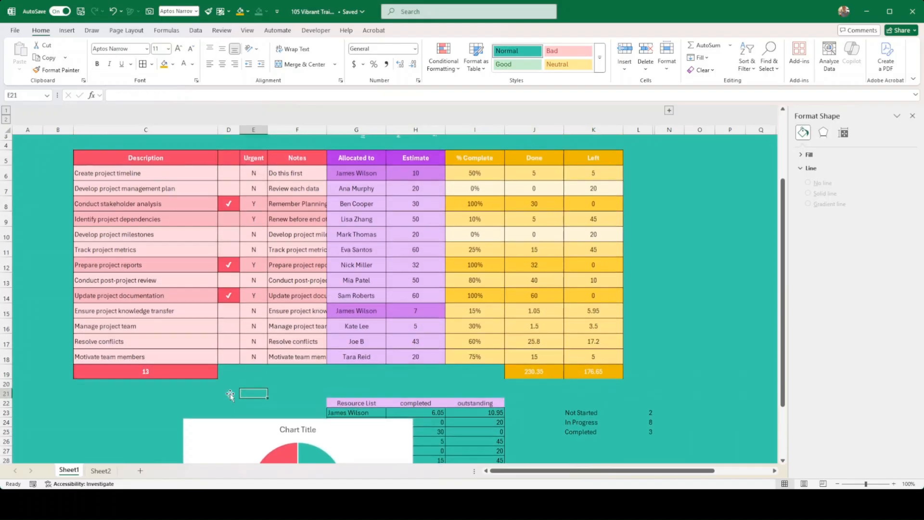
pyautogui.scroll(-1, 602, 414)
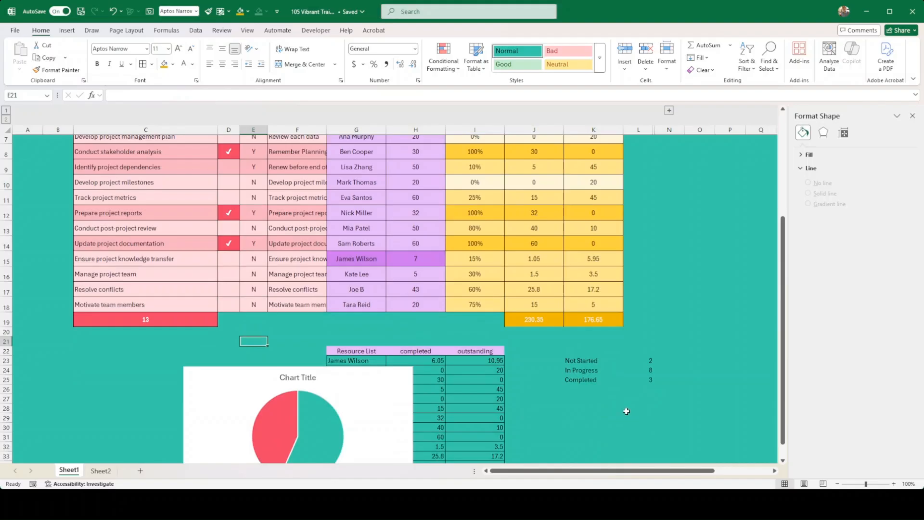
pyautogui.moveTo(589, 360); pyautogui.dragTo(651, 381)
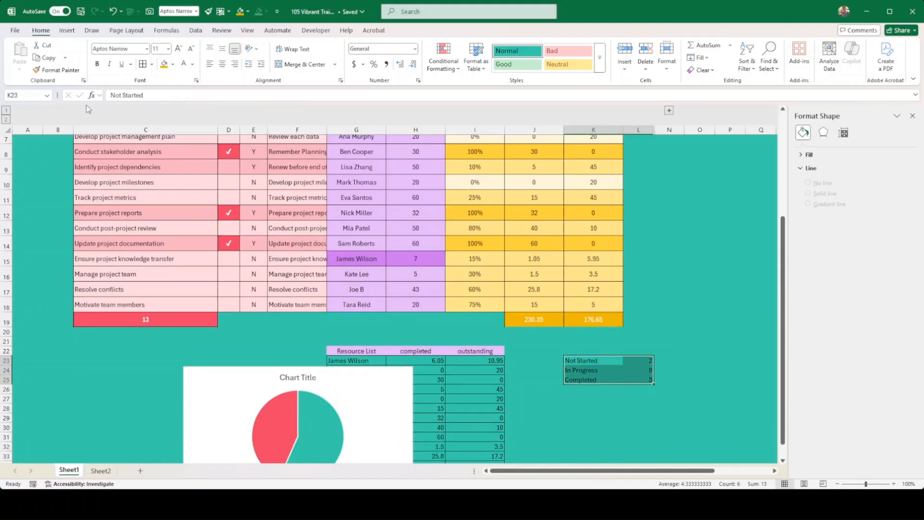
pyautogui.click(140, 65)
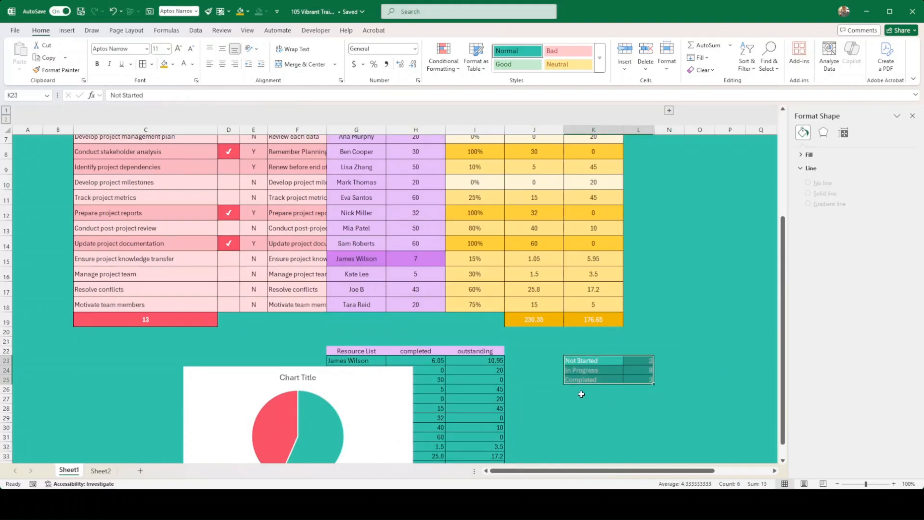
pyautogui.moveTo(598, 407); pyautogui.dragTo(598, 399)
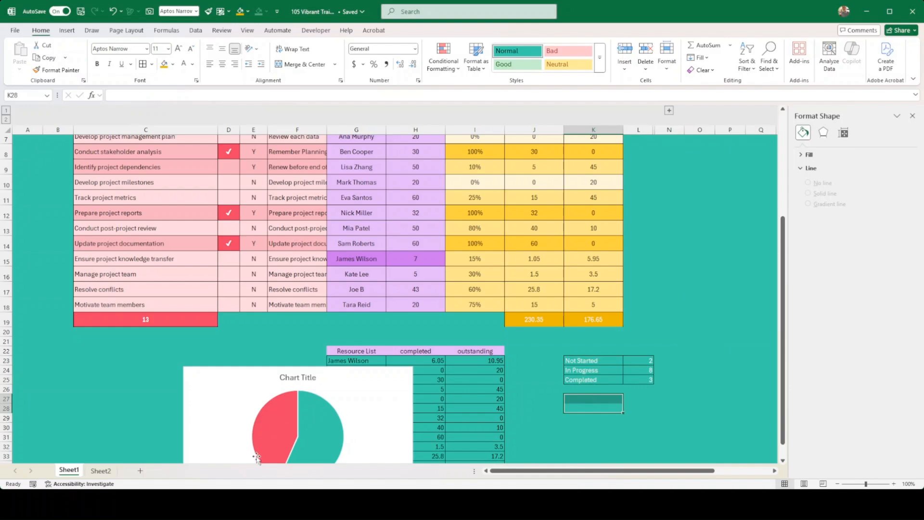
# Delete the pie chart that overlaps the Resource List table
pyautogui.scroll(-2, 356, 368)
pyautogui.click(374, 415)
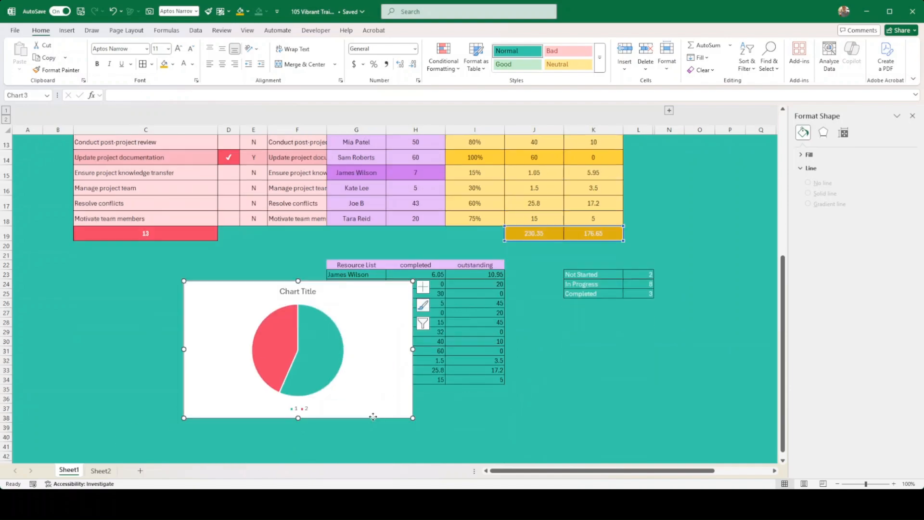
pyautogui.press('Delete')
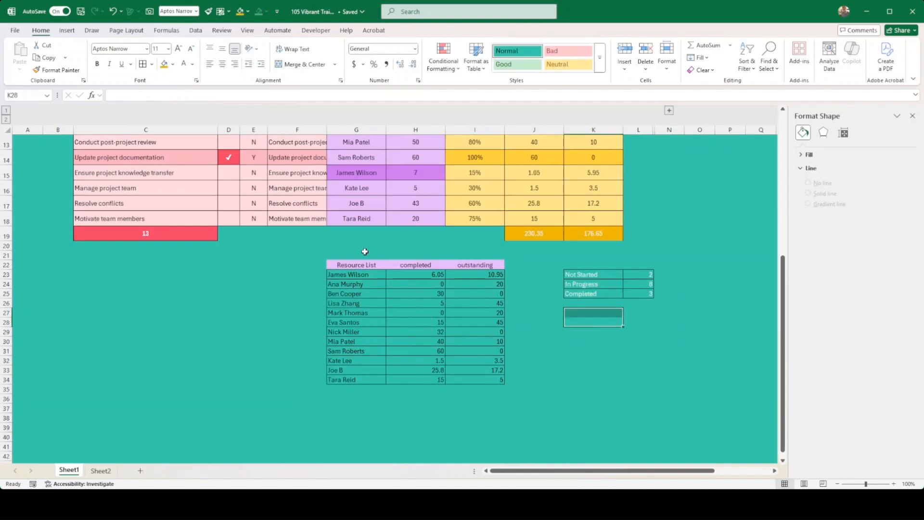
pyautogui.moveTo(357, 252); pyautogui.dragTo(642, 373)
pyautogui.click(644, 370)
# Enter the labels "Urgent Tasks" in K27 and "Not urgent Tasks" in K28
pyautogui.scroll(2, 626, 347)
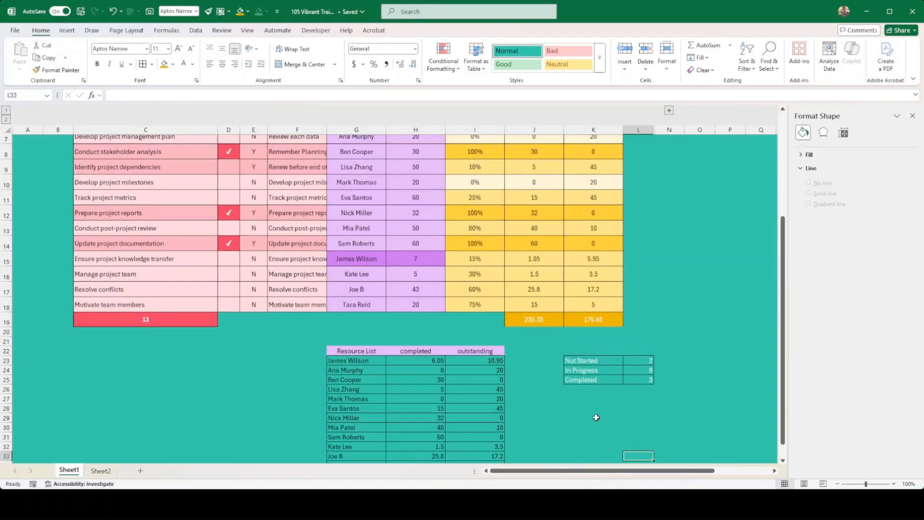
pyautogui.click(586, 401)
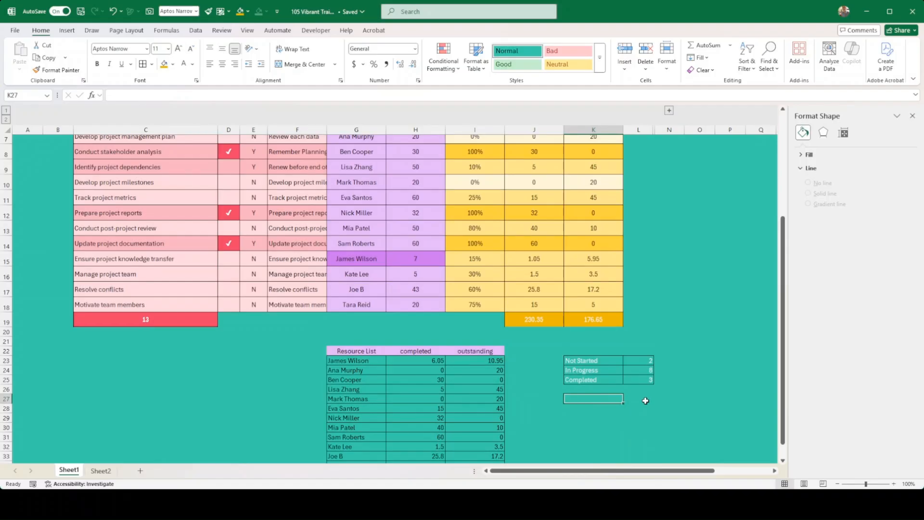
pyautogui.write('Urgent')
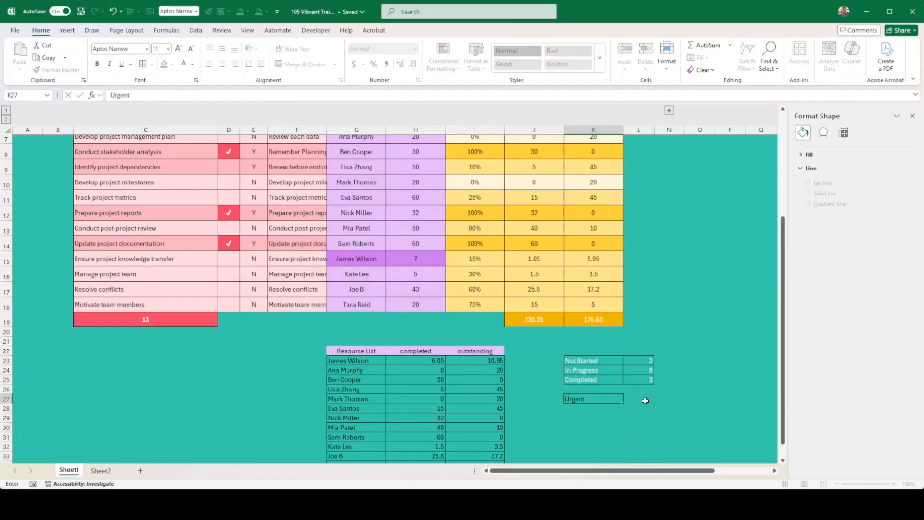
pyautogui.write(' Tasks')
pyautogui.press('Return')
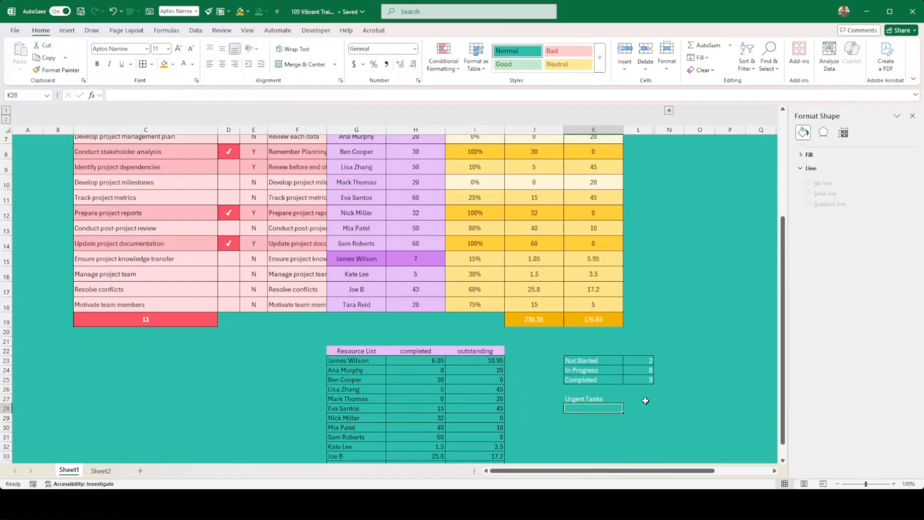
pyautogui.write('Not urgen')
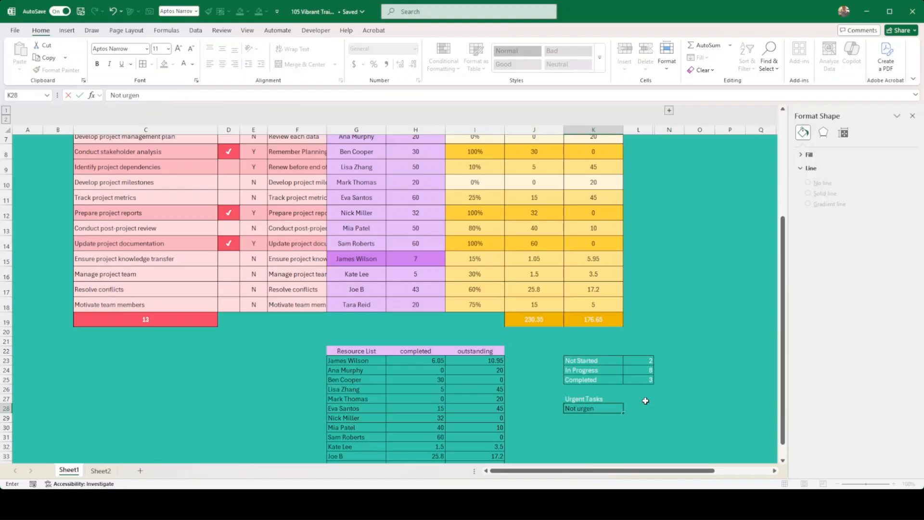
pyautogui.write('t Tasks')
pyautogui.press('Return')
# Count the urgent tasks in L27 with =COUNTIF($E$6:$E$18,"Y"), using absolute references for the Urgent column range
pyautogui.click(645, 401)
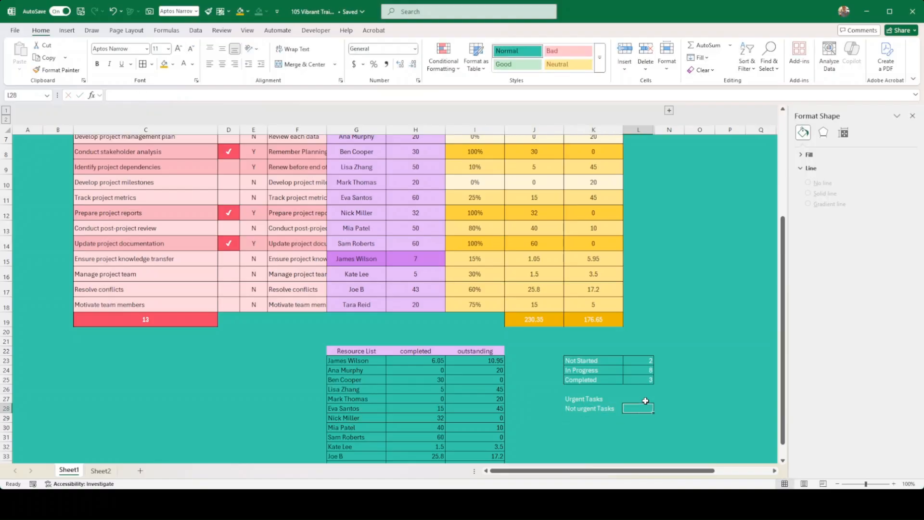
pyautogui.write('=countif(')
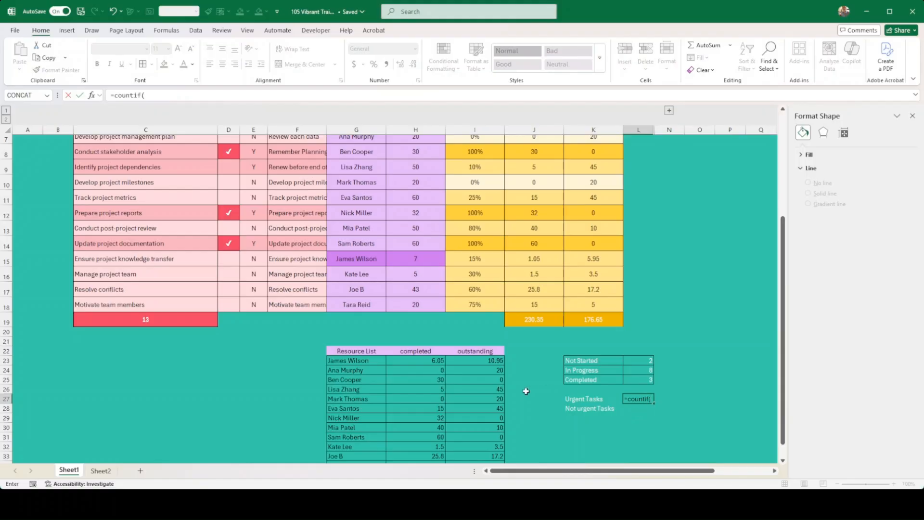
pyautogui.scroll(2, 525, 391)
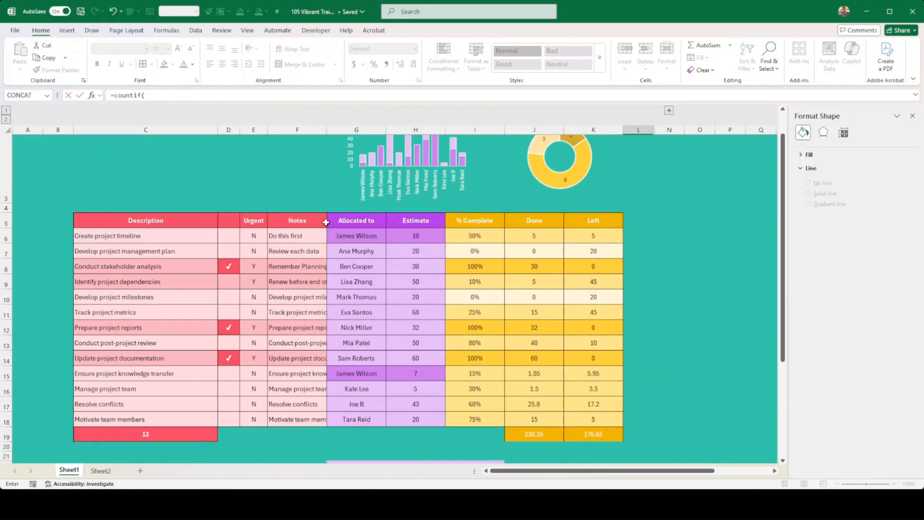
pyautogui.moveTo(255, 236); pyautogui.dragTo(261, 420)
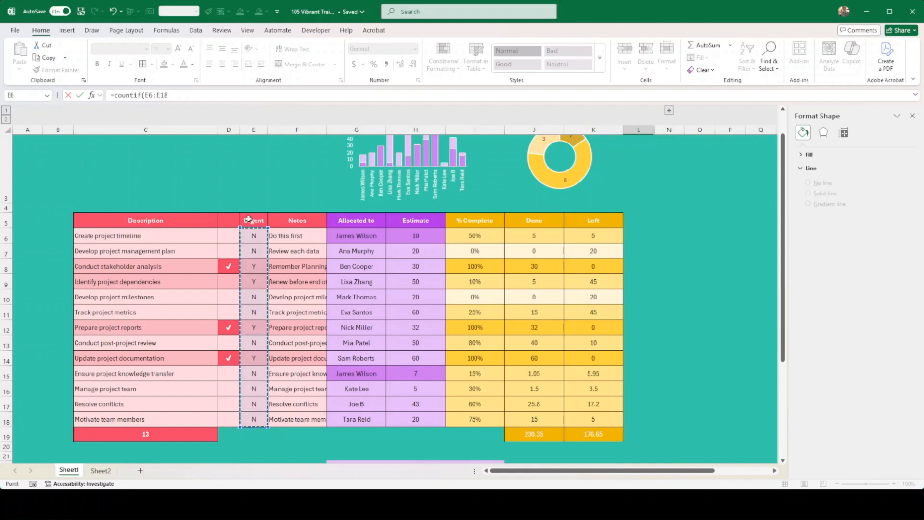
pyautogui.click(183, 94)
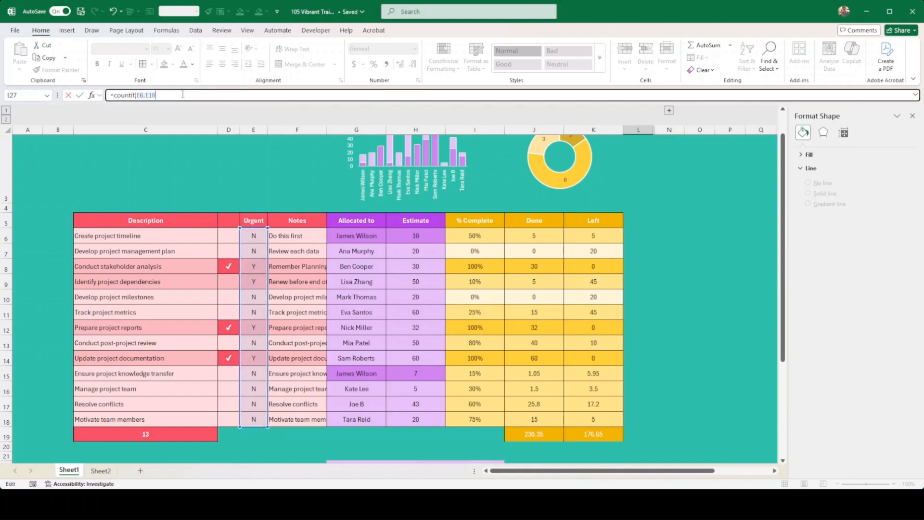
pyautogui.press('F4')
pyautogui.click(149, 94)
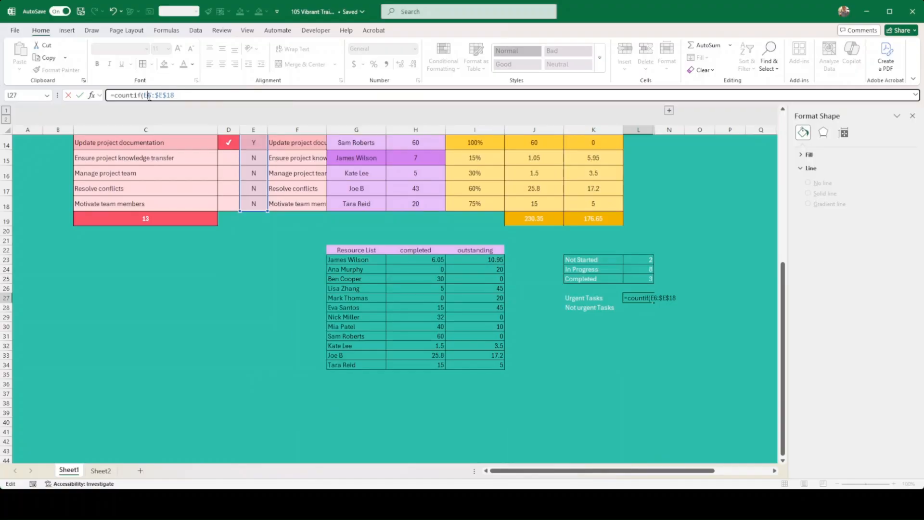
pyautogui.press('F4')
pyautogui.click(190, 94)
pyautogui.write(',"Y")')
pyautogui.hotkey('ctrl', 'Return')
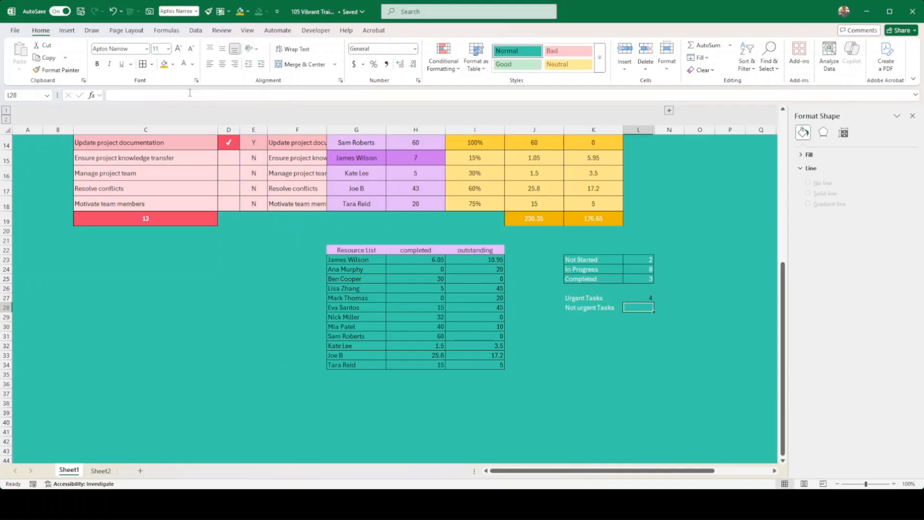
# Calculate the non-urgent tasks in L28 with the formula =C19-L27
pyautogui.scroll(1, 747, 327)
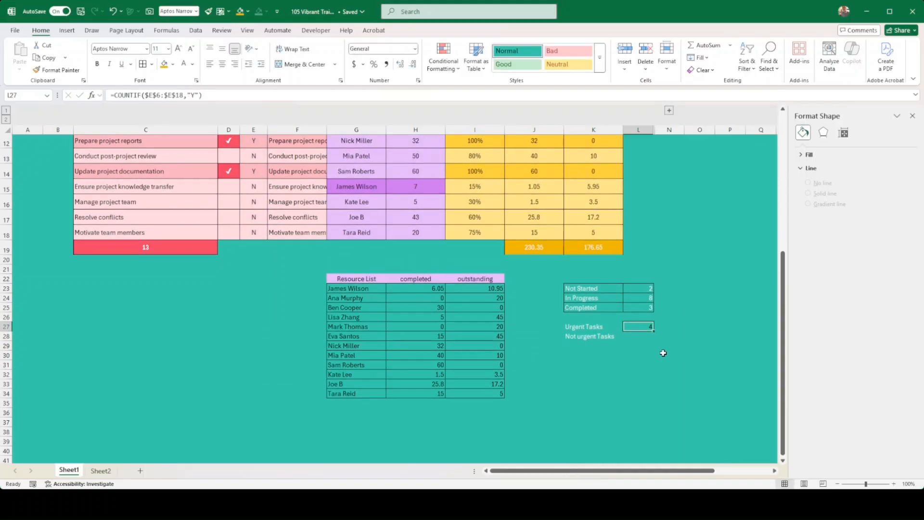
pyautogui.click(636, 334)
pyautogui.write('=')
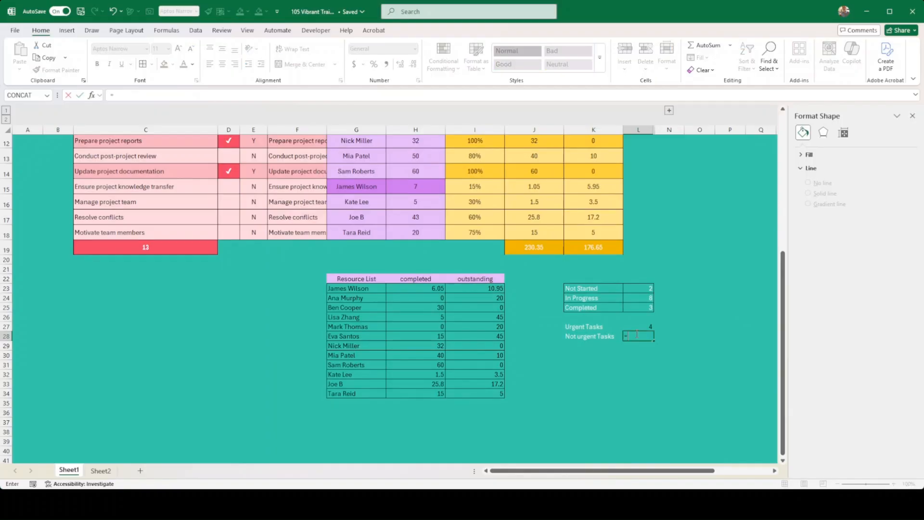
pyautogui.click(181, 251)
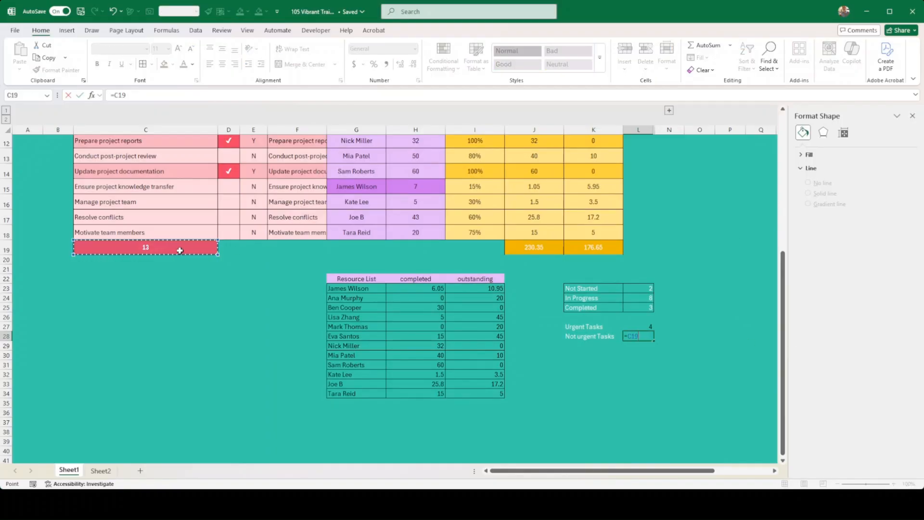
pyautogui.write('-')
pyautogui.click(647, 326)
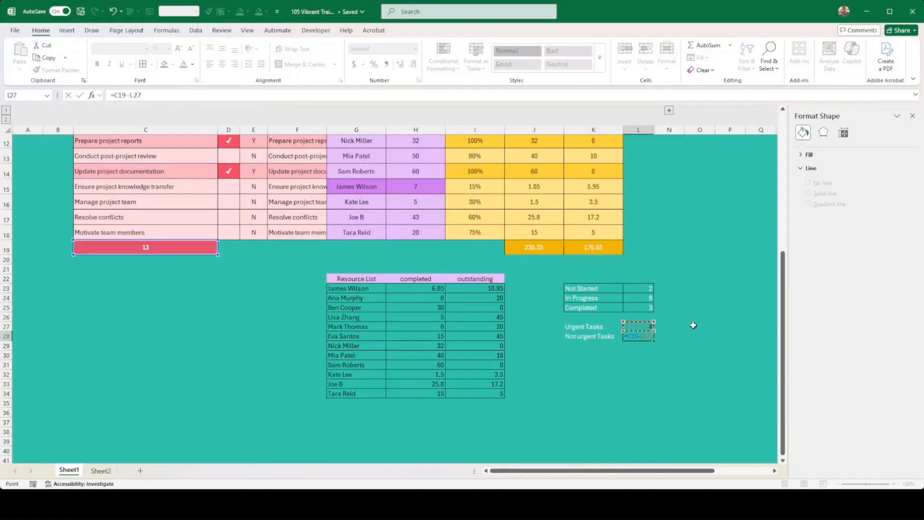
pyautogui.press('Return')
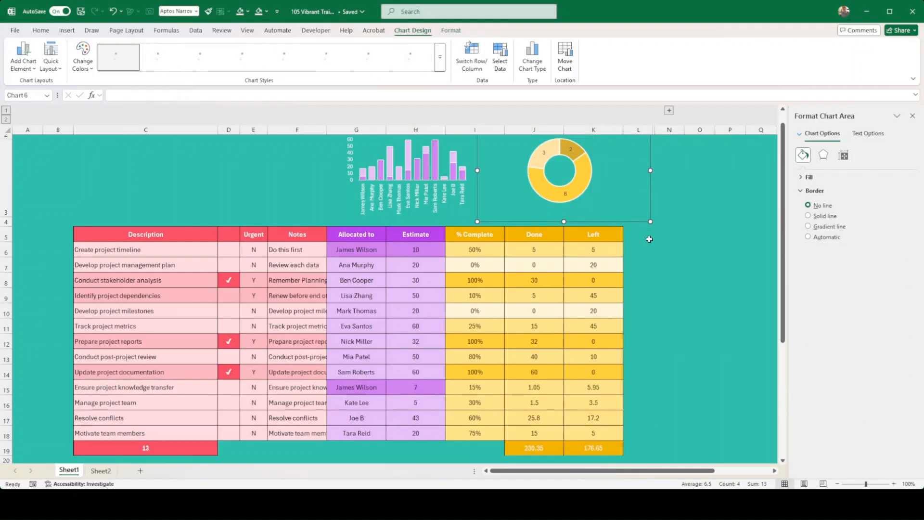
# Duplicate the yellow status doughnut chart near the summary tables and point the copy at the urgent task data in K27:L29
pyautogui.hotkey('ctrl', 'c')
pyautogui.hotkey('ctrl', 'v')
pyautogui.moveTo(638, 228); pyautogui.dragTo(632, 376)
pyautogui.scroll(-4, 736, 255)
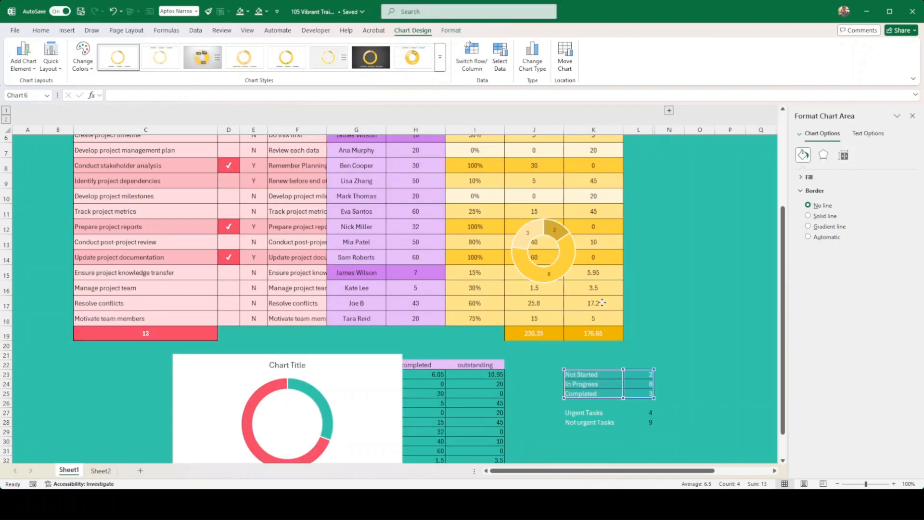
pyautogui.moveTo(578, 236); pyautogui.dragTo(510, 343)
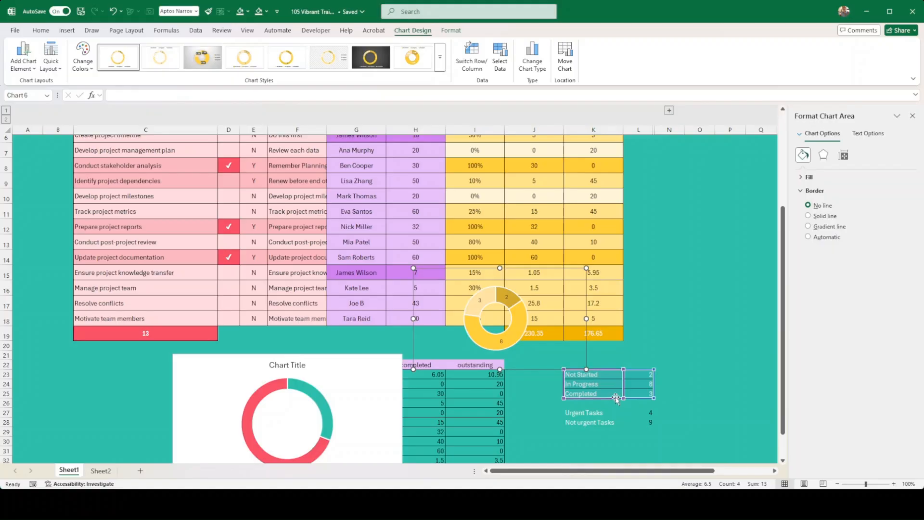
pyautogui.moveTo(618, 401); pyautogui.dragTo(620, 432)
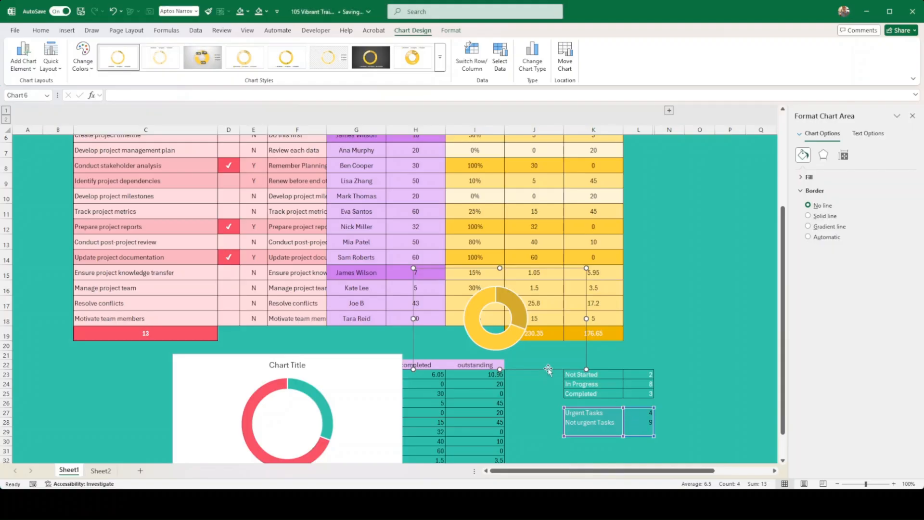
# Delete the unstyled "Chart Title" doughnut and move the yellow doughnut copy into the space beside the Resource List
pyautogui.click(351, 357)
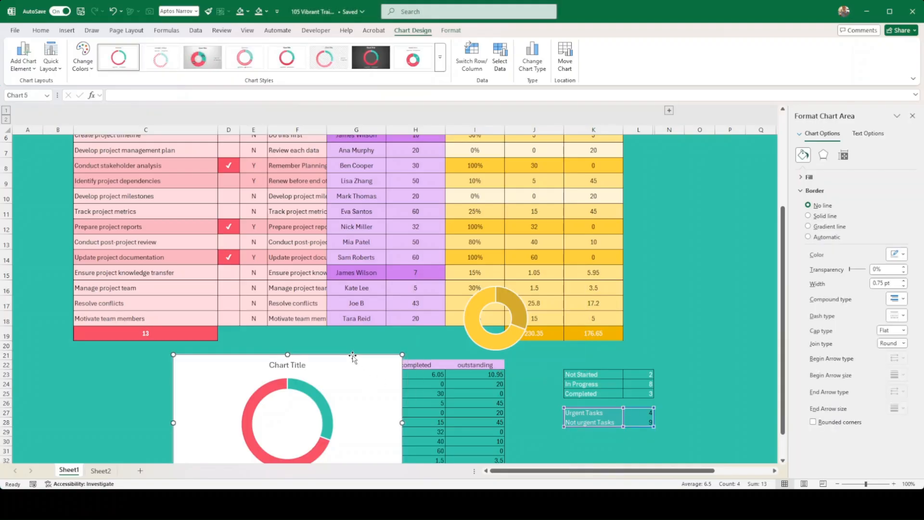
pyautogui.press('Delete')
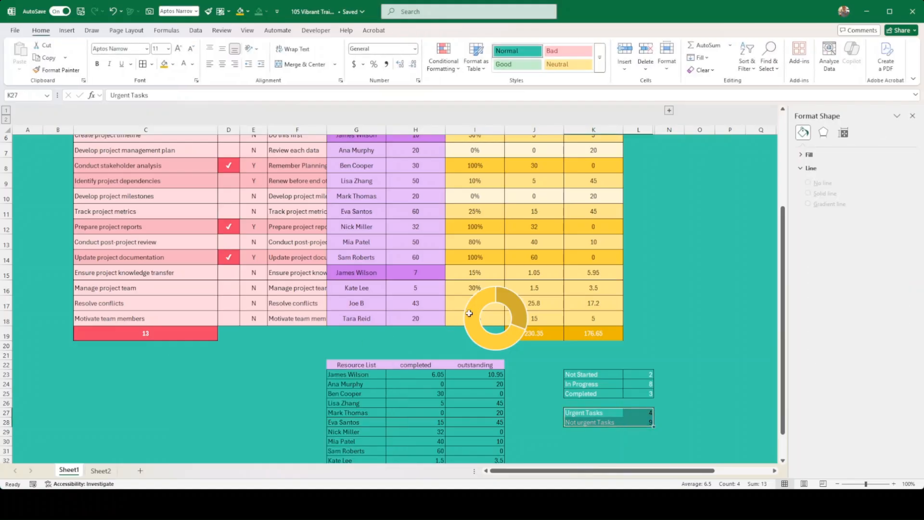
pyautogui.click(507, 322)
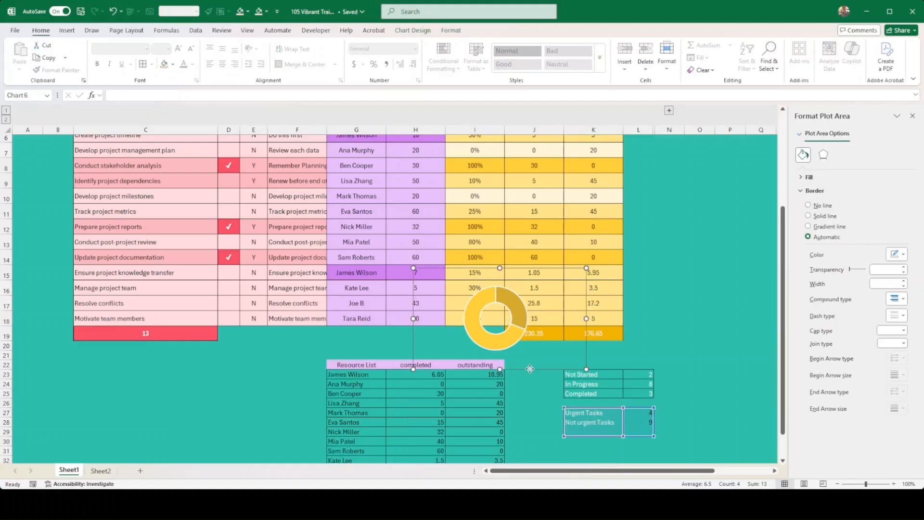
pyautogui.moveTo(525, 371); pyautogui.dragTo(291, 393)
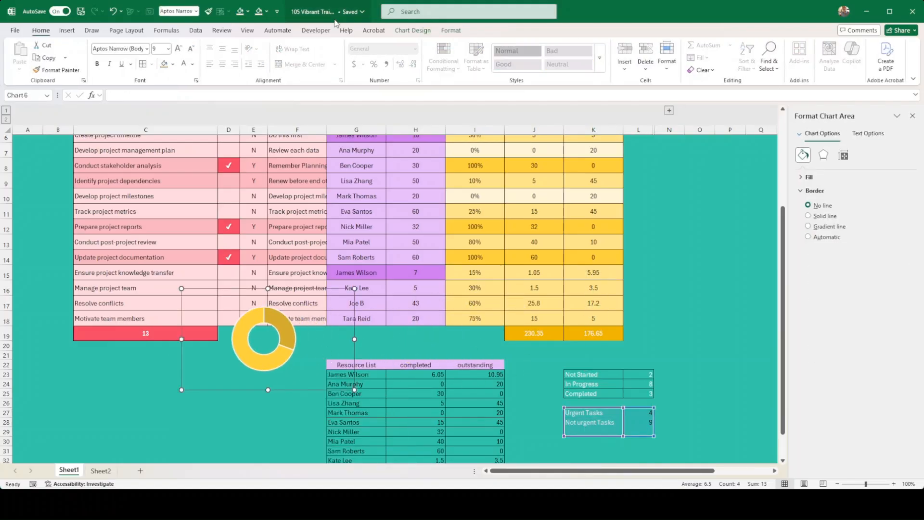
# Fill the urgent tasks slice of the copied doughnut chart with light pink
pyautogui.click(413, 30)
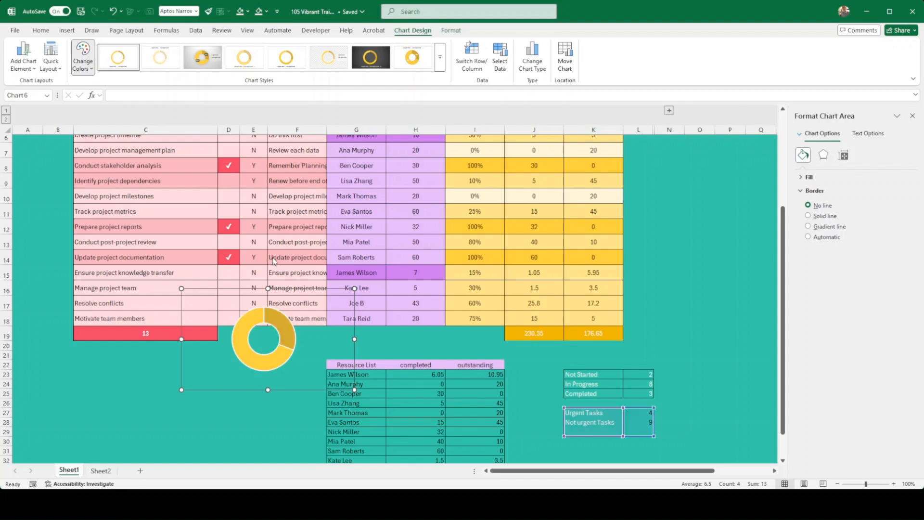
pyautogui.click(287, 332)
pyautogui.click(287, 332)
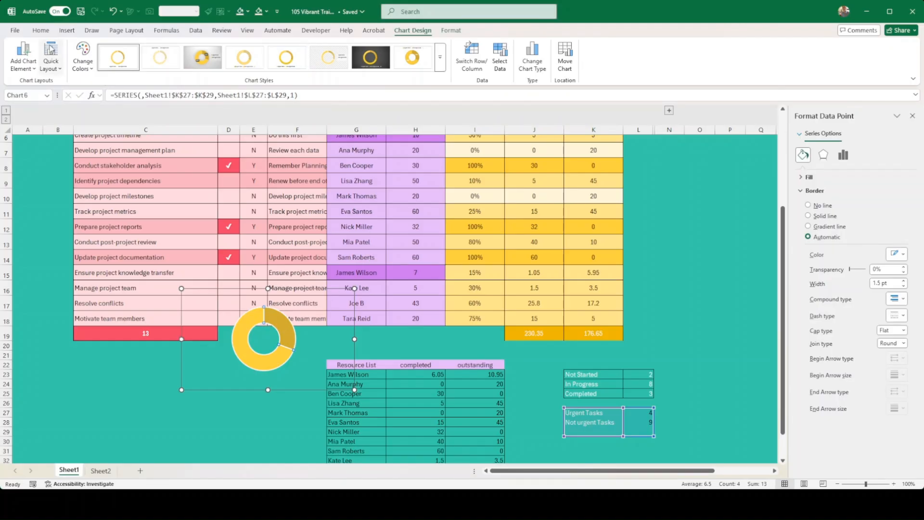
pyautogui.click(43, 30)
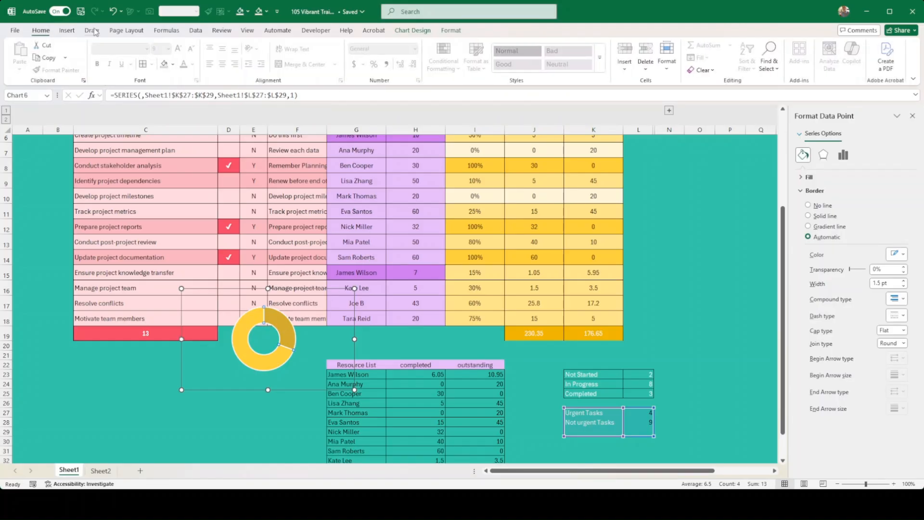
pyautogui.click(171, 65)
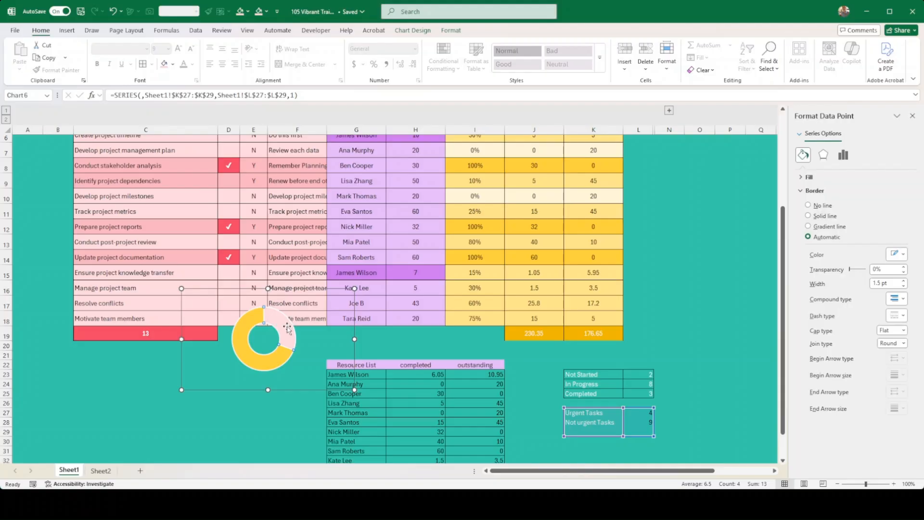
# Fill the pink doughnut's urgent slice with a medium pink and its not urgent slice with the palest pink
pyautogui.click(173, 65)
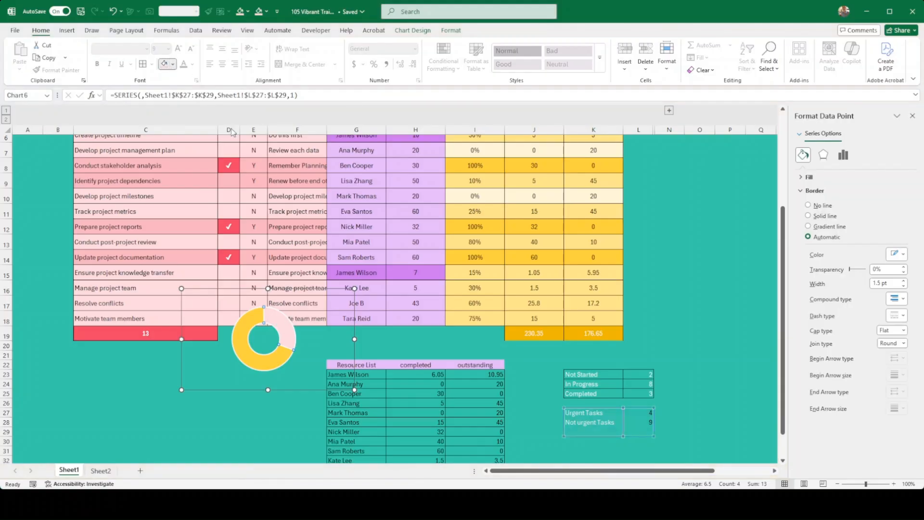
pyautogui.click(234, 165)
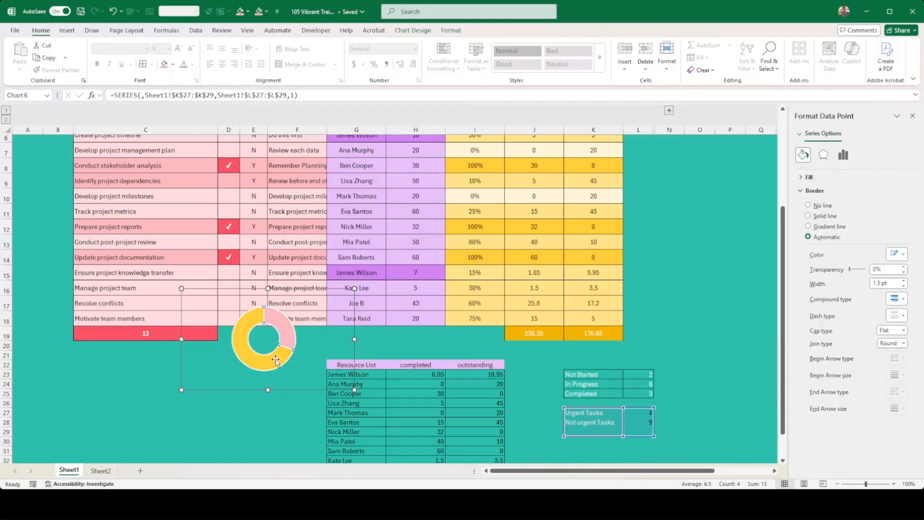
pyautogui.click(173, 65)
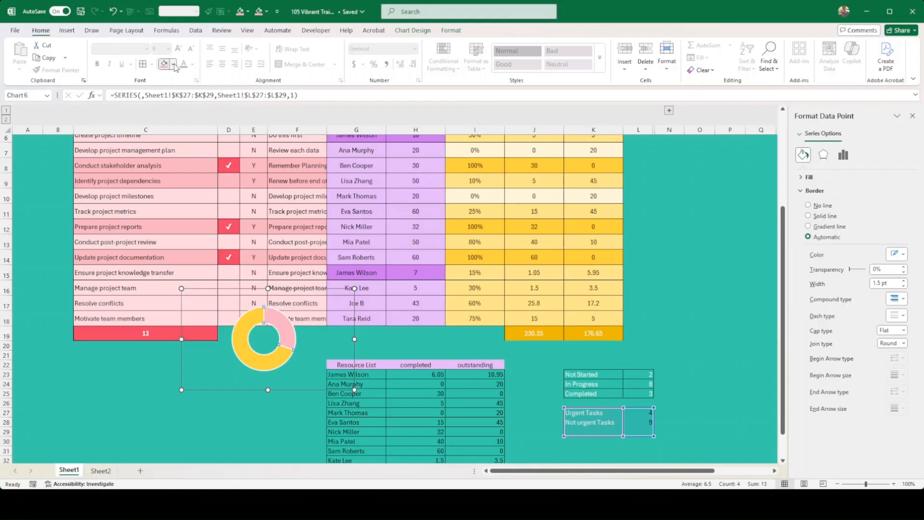
pyautogui.click(234, 147)
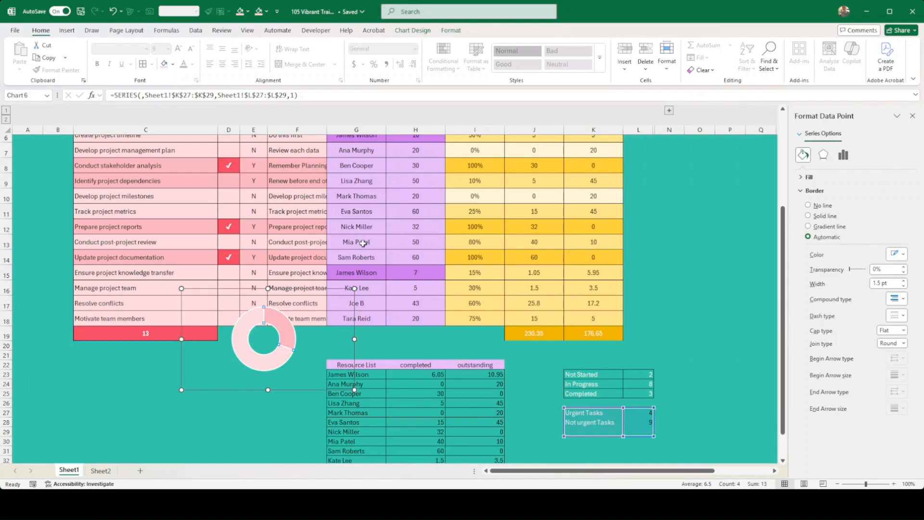
# Move the pink doughnut chart above the task table, over the Description to Notes columns, and fill its urgent slice with a darker pink
pyautogui.scroll(2, 363, 243)
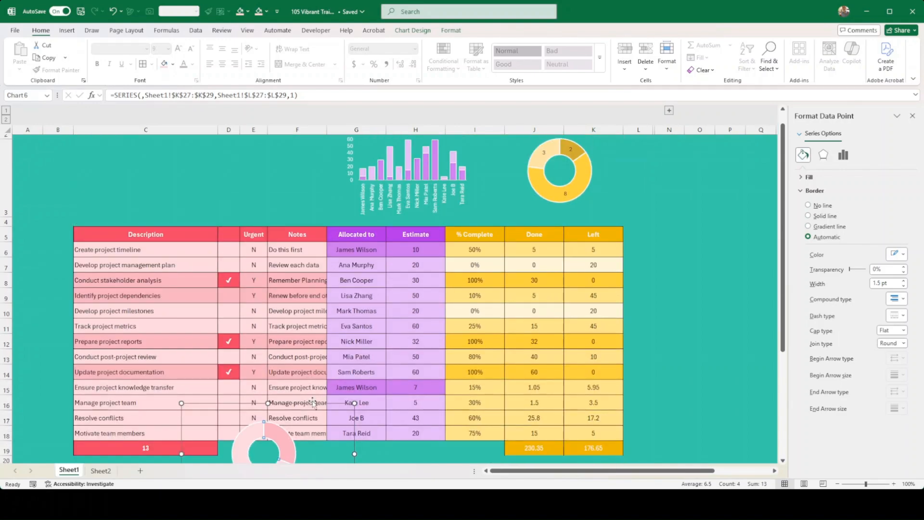
pyautogui.moveTo(313, 402); pyautogui.dragTo(294, 146)
pyautogui.click(262, 194)
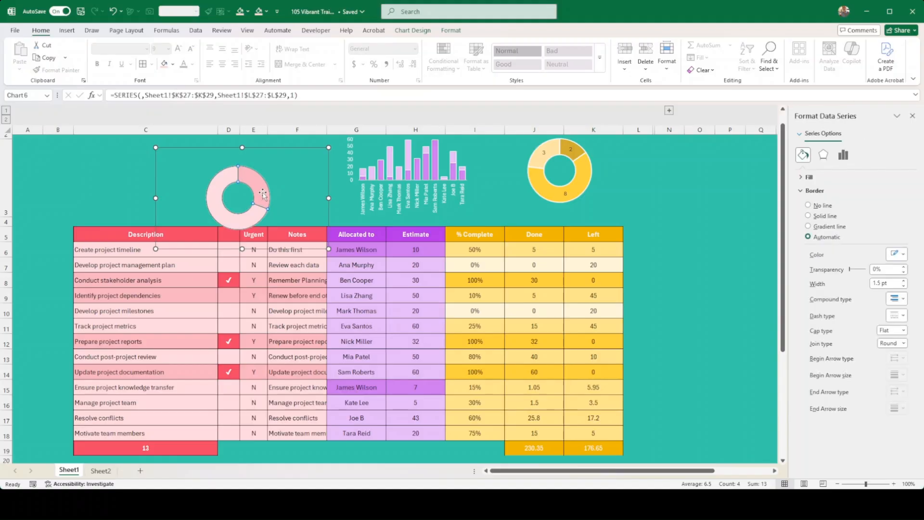
pyautogui.click(263, 194)
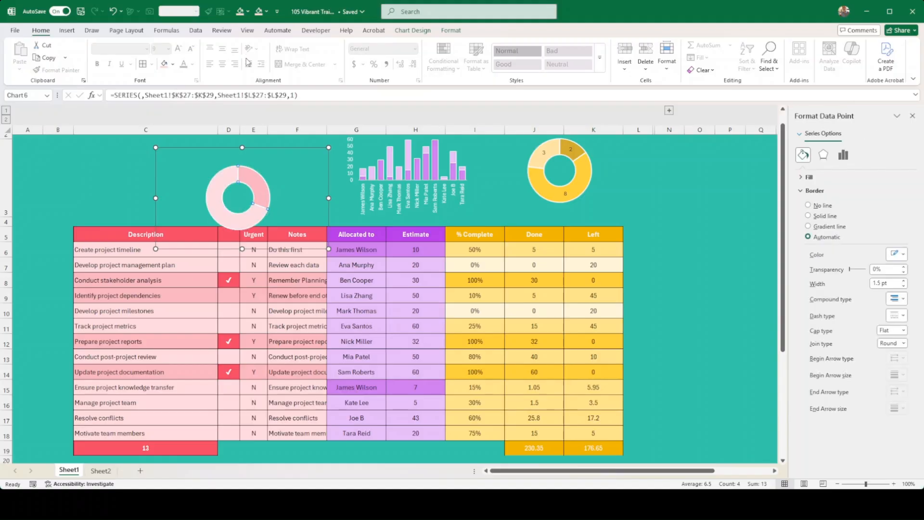
pyautogui.click(231, 169)
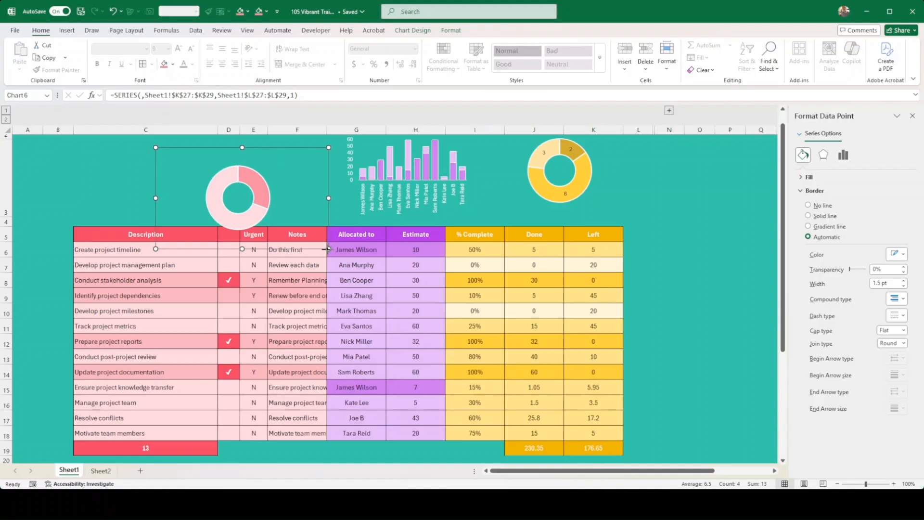
# Shrink the pink doughnut chart slightly so the ring sits clear of the table's header row
pyautogui.moveTo(329, 249); pyautogui.dragTo(318, 231)
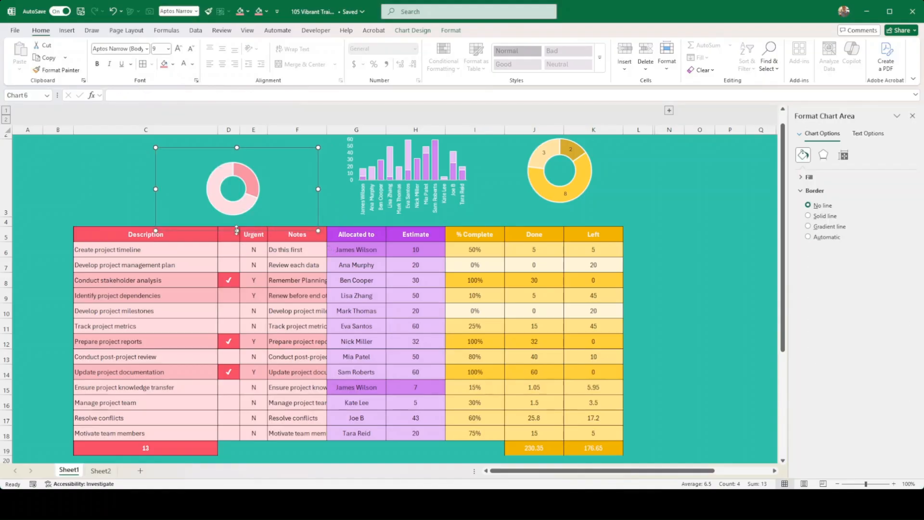
pyautogui.click(248, 179)
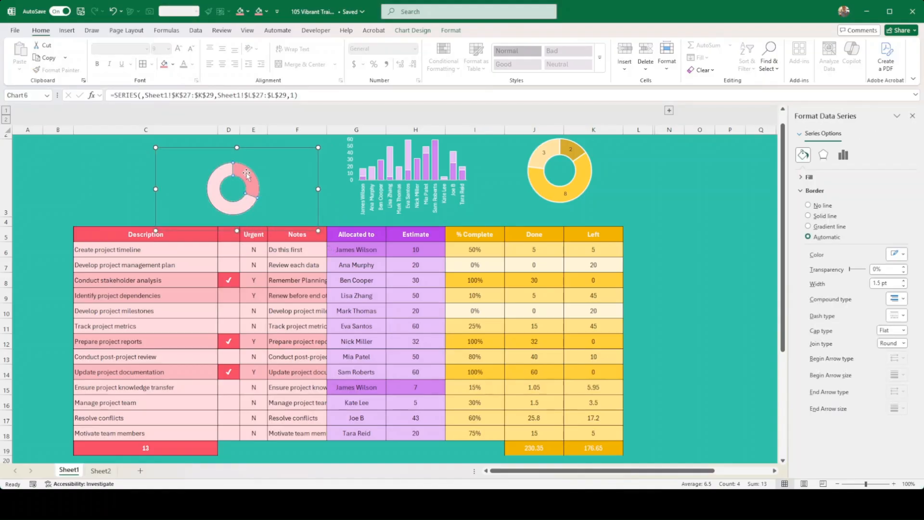
pyautogui.click(130, 186)
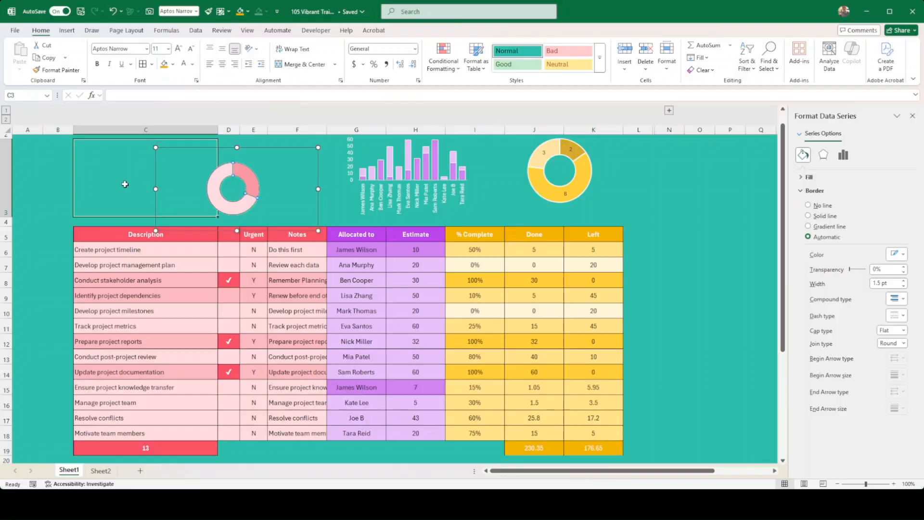
# Try bold white data labels on the pink doughnut chart and delete them again
pyautogui.click(253, 183)
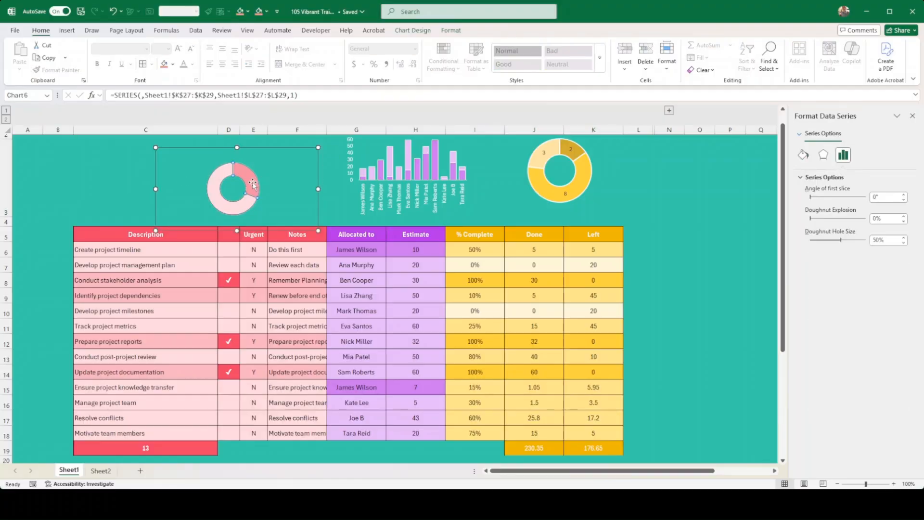
pyautogui.rightClick(253, 183)
pyautogui.click(300, 257)
pyautogui.click(249, 177)
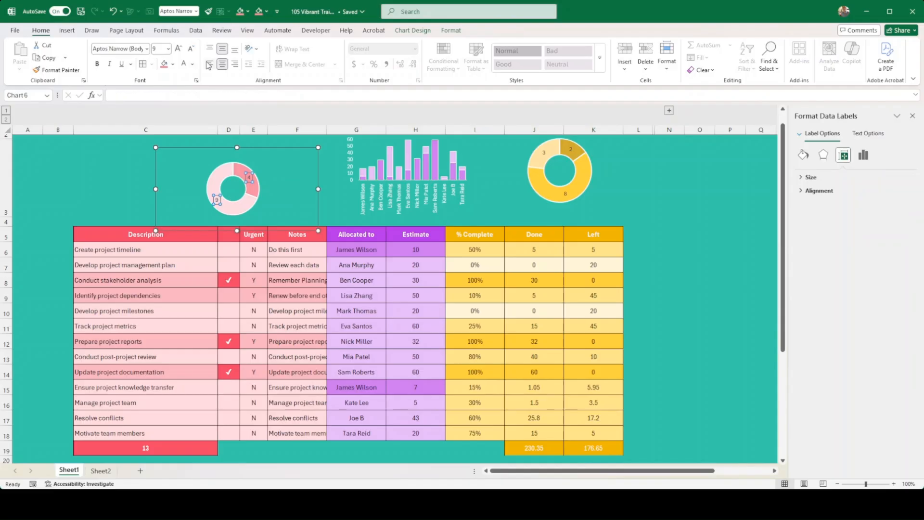
pyautogui.click(183, 65)
pyautogui.click(117, 175)
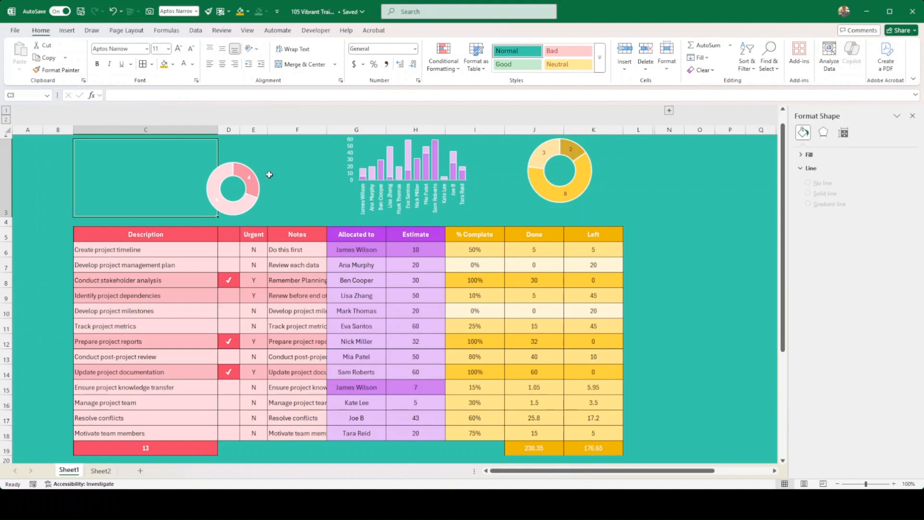
pyautogui.click(251, 177)
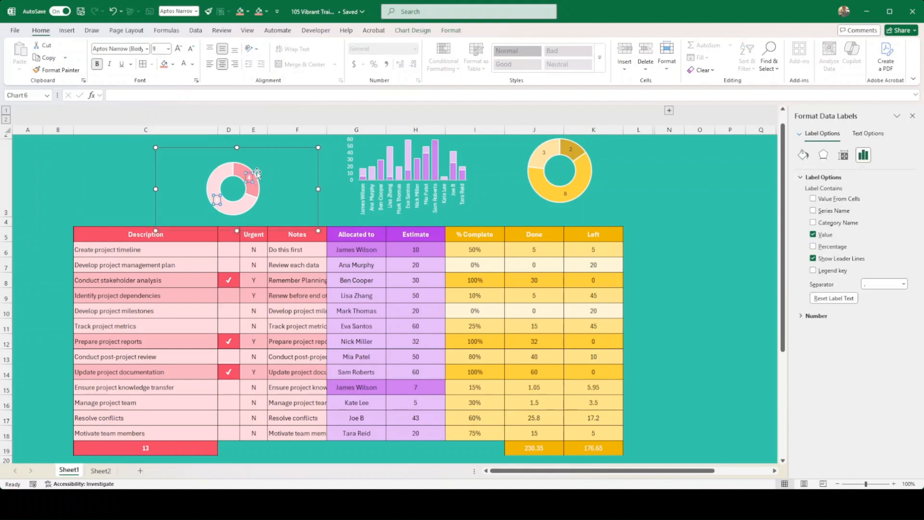
pyautogui.press('Delete')
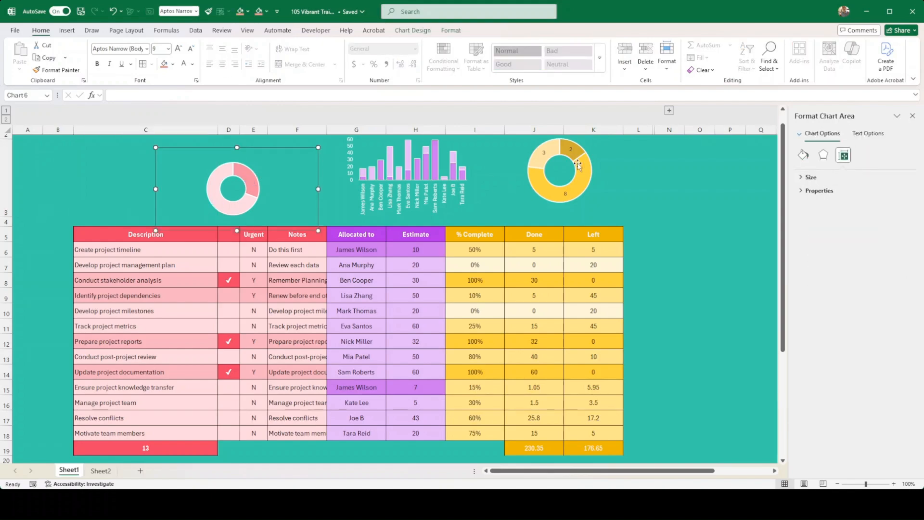
# Delete the data labels from the yellow status doughnut and shrink the chart to roughly match the pink one
pyautogui.click(573, 198)
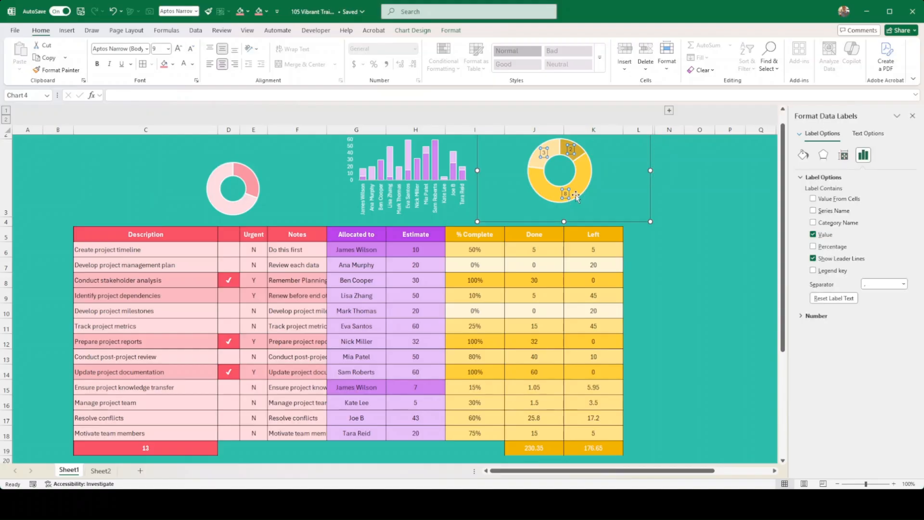
pyautogui.press('Delete')
pyautogui.click(652, 222)
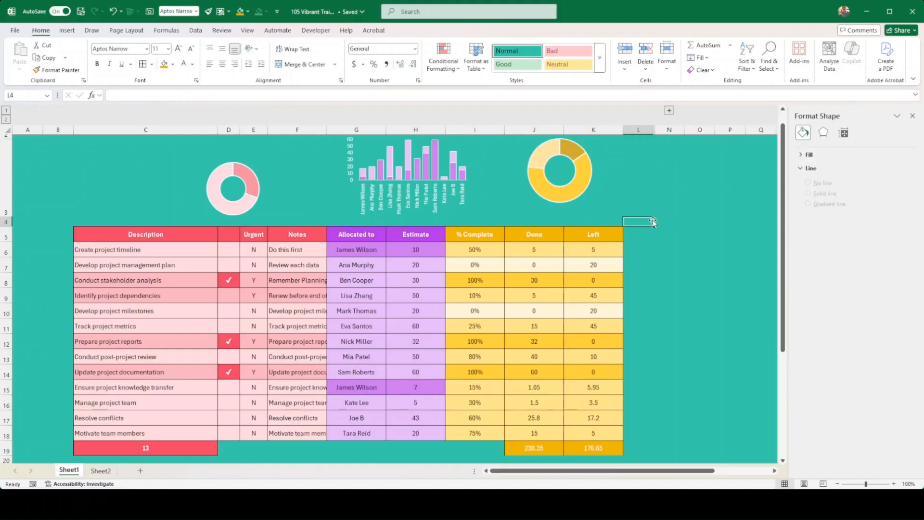
pyautogui.click(650, 219)
pyautogui.moveTo(650, 222); pyautogui.dragTo(597, 228)
# Narrow the pink doughnut chart's frame and position it above the Urgent and Notes columns, beside the resource bar chart
pyautogui.click(248, 204)
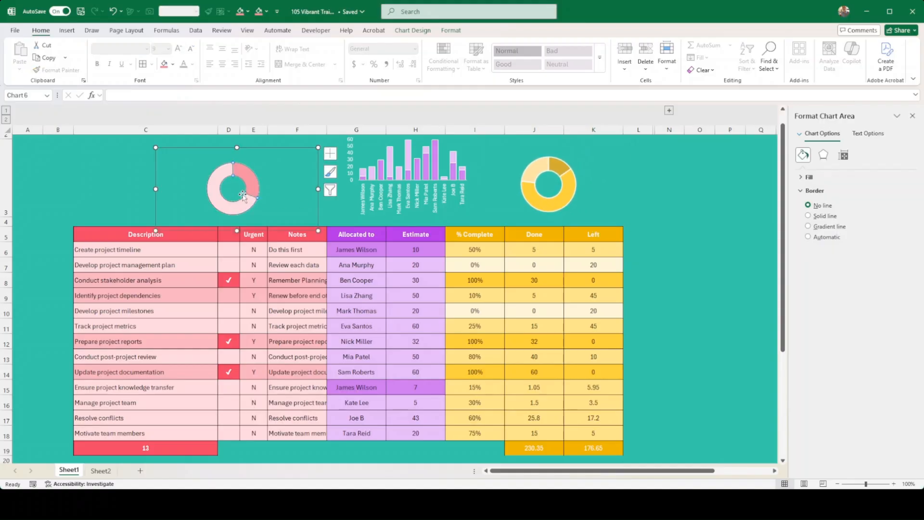
pyautogui.click(248, 205)
pyautogui.moveTo(318, 189); pyautogui.dragTo(289, 190)
pyautogui.moveTo(247, 233); pyautogui.dragTo(298, 222)
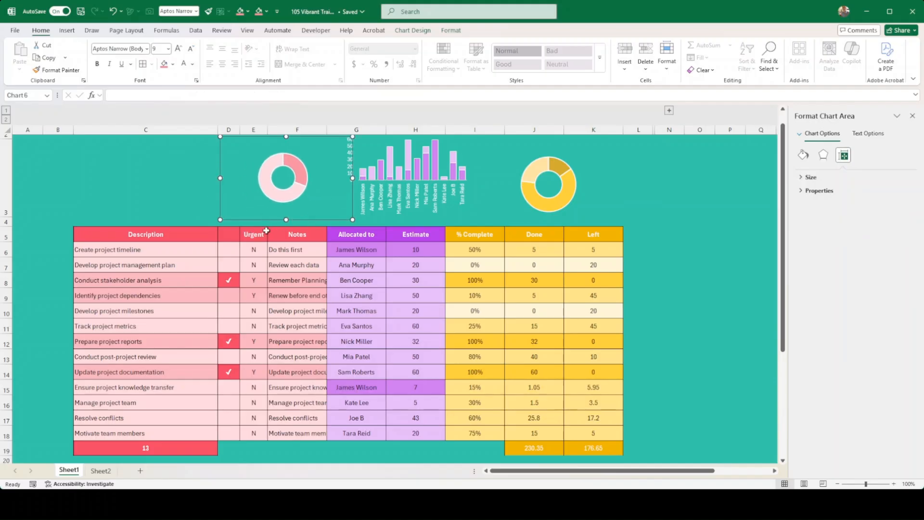
pyautogui.click(435, 190)
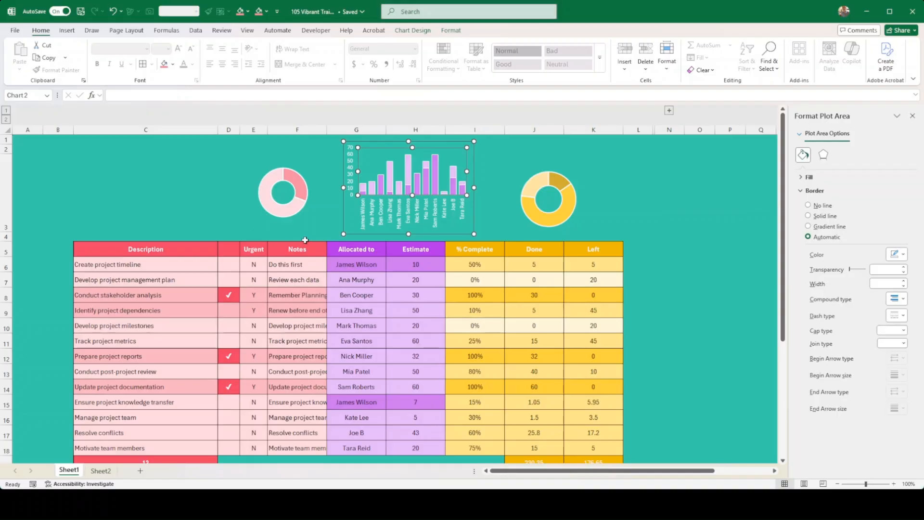
pyautogui.click(275, 234)
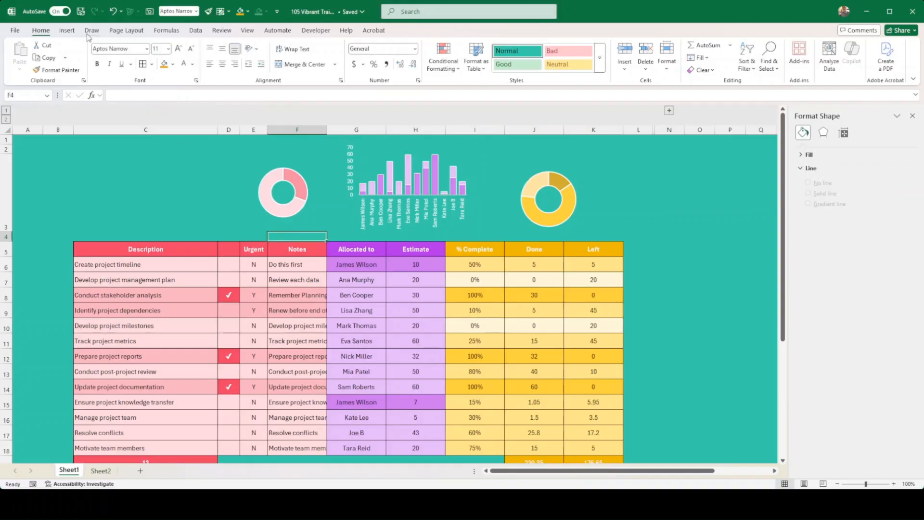
# Insert a text box reading "Completion" over the task table and make its text bold
pyautogui.click(68, 32)
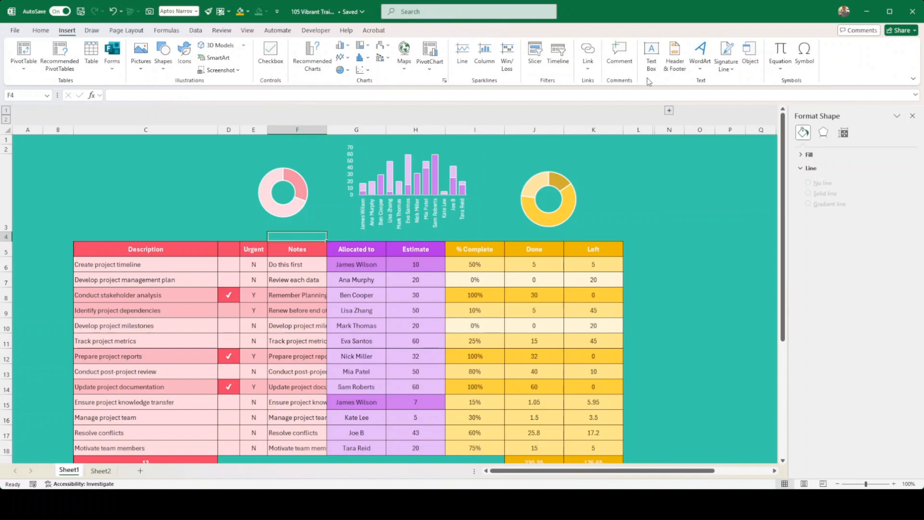
pyautogui.click(652, 56)
pyautogui.moveTo(438, 265); pyautogui.dragTo(590, 301)
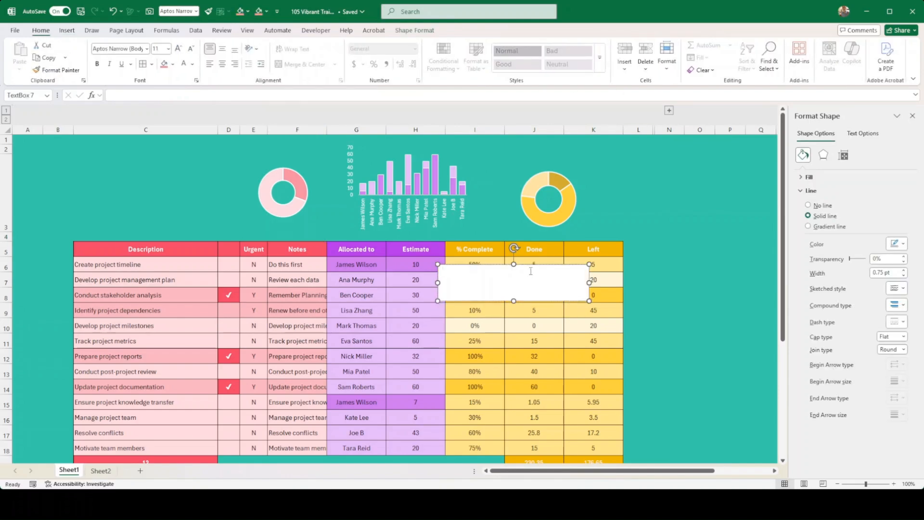
pyautogui.write('Completion')
pyautogui.click(98, 64)
pyautogui.click(490, 302)
pyautogui.click(98, 65)
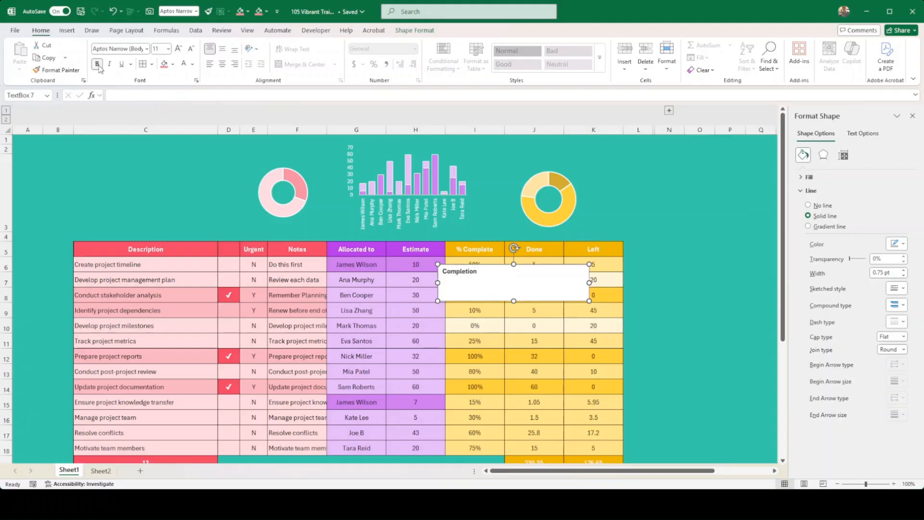
# Give the Completion text box no fill and white text, and place it directly beneath the yellow doughnut
pyautogui.press('Delete')
pyautogui.click(414, 30)
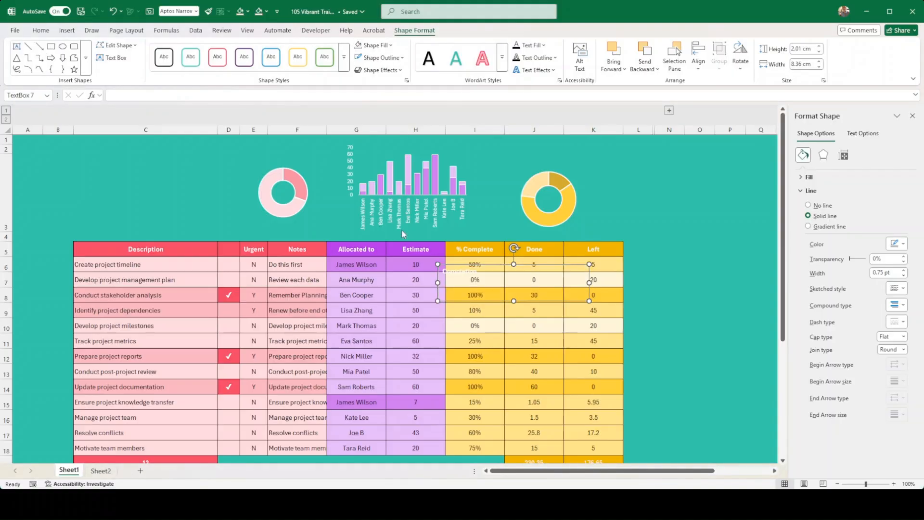
pyautogui.moveTo(533, 305); pyautogui.dragTo(604, 265)
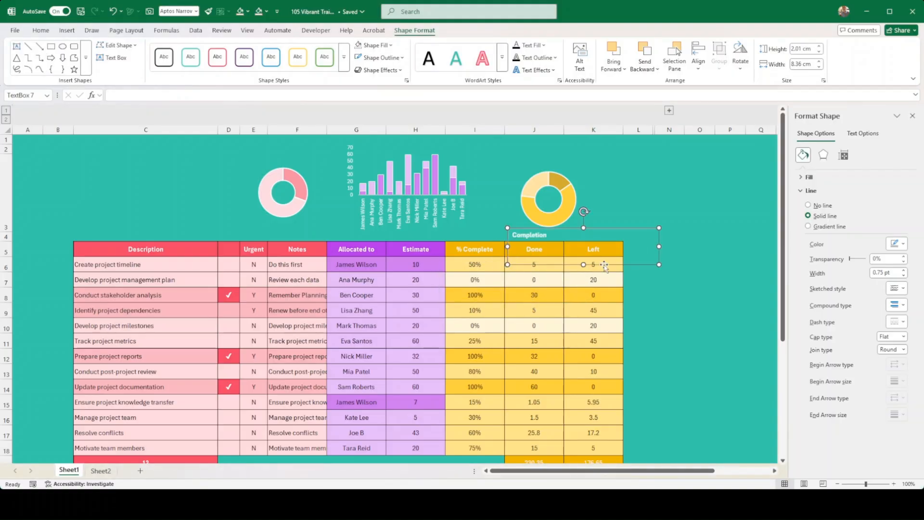
# Increase the Completion text box's font size to 24
pyautogui.click(41, 31)
pyautogui.click(179, 49)
pyautogui.click(178, 49)
pyautogui.click(178, 49)
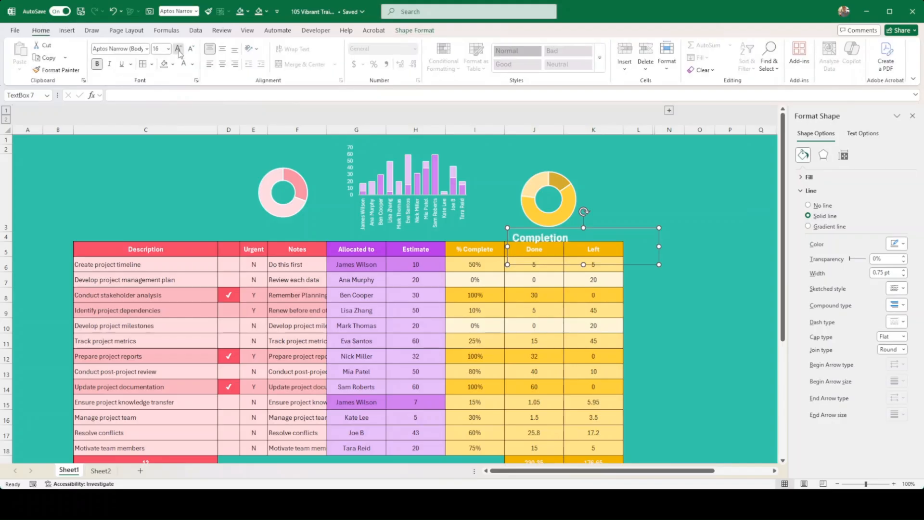
pyautogui.click(178, 49)
pyautogui.click(178, 49)
pyautogui.click(179, 49)
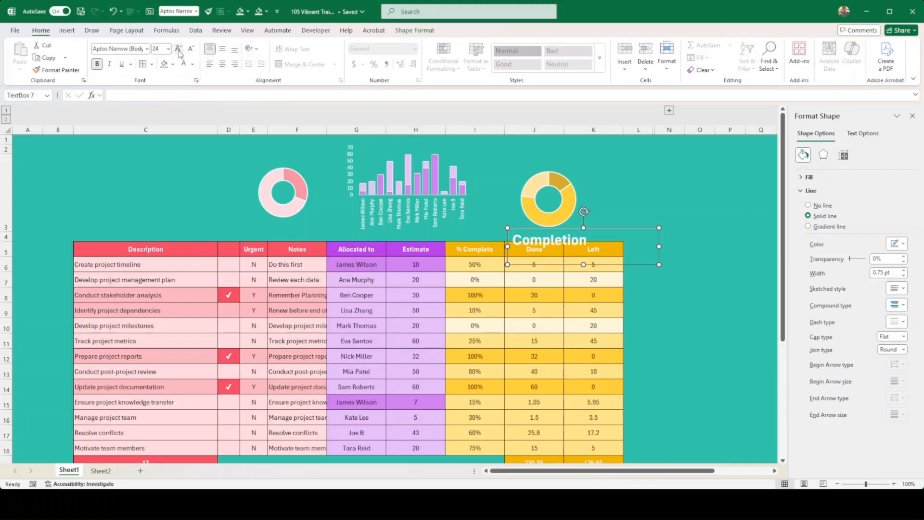
pyautogui.click(709, 308)
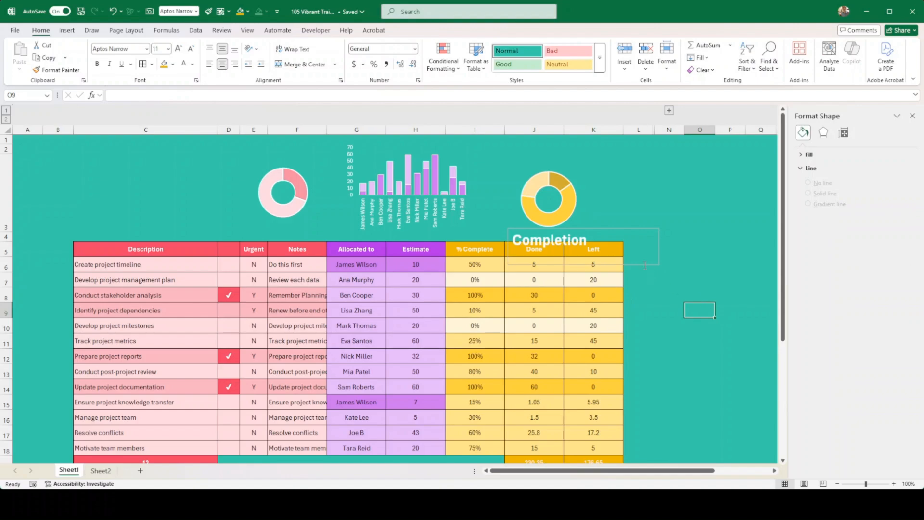
# Remove the outline from the Completion text box
pyautogui.click(646, 265)
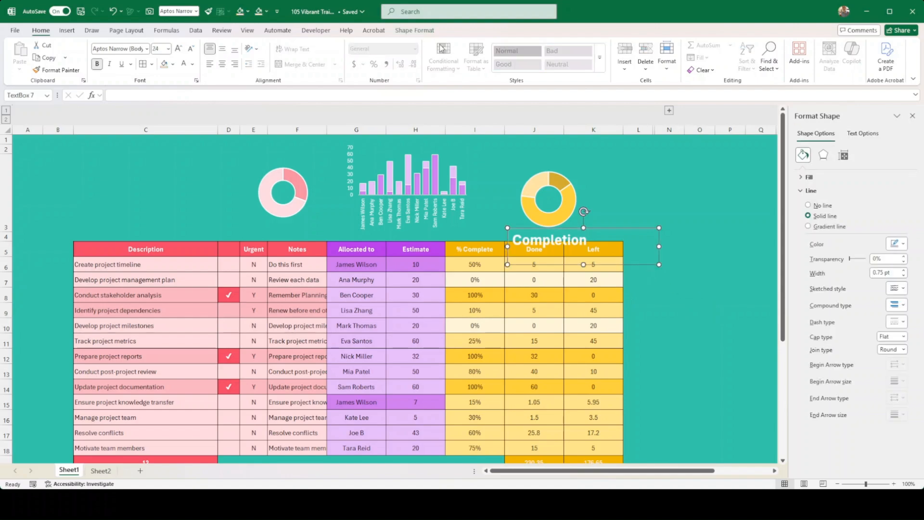
pyautogui.click(420, 31)
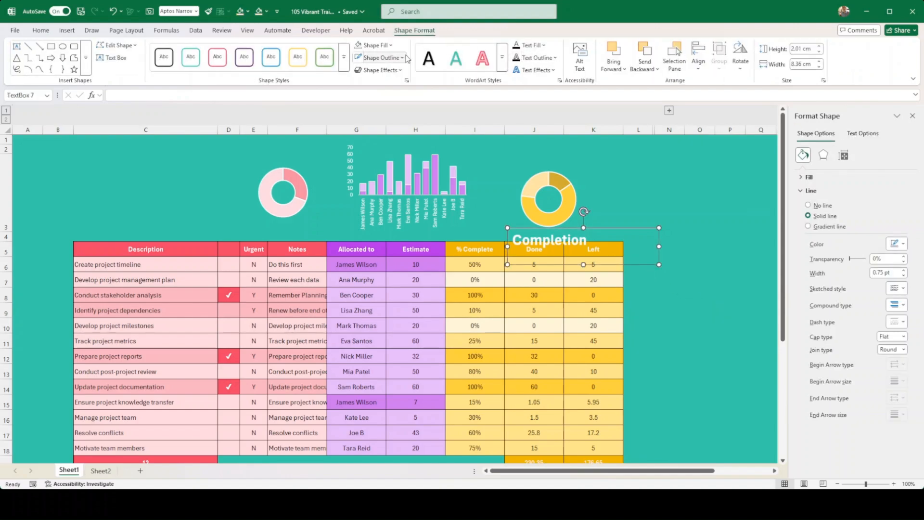
pyautogui.click(392, 238)
# Move the yellow doughnut up slightly, and raise and narrow the Completion text box to fit between it and the table header
pyautogui.click(555, 202)
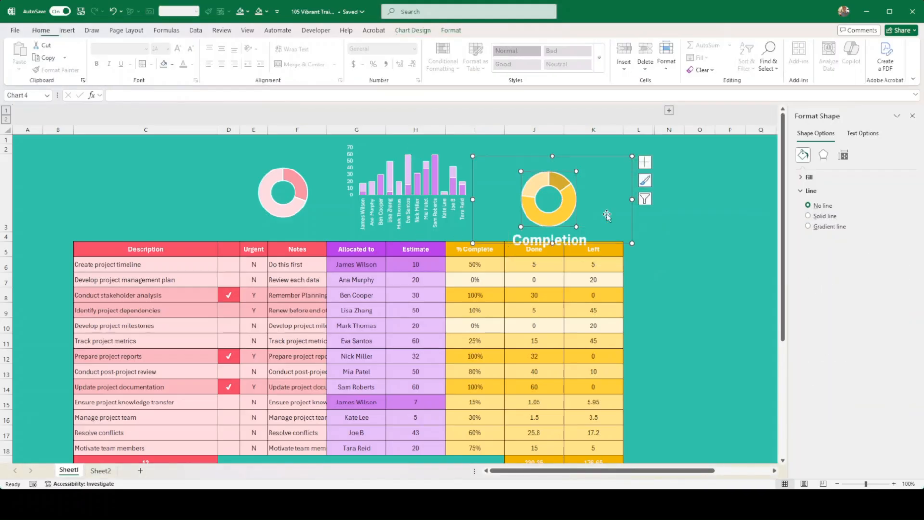
pyautogui.moveTo(631, 227); pyautogui.dragTo(635, 214)
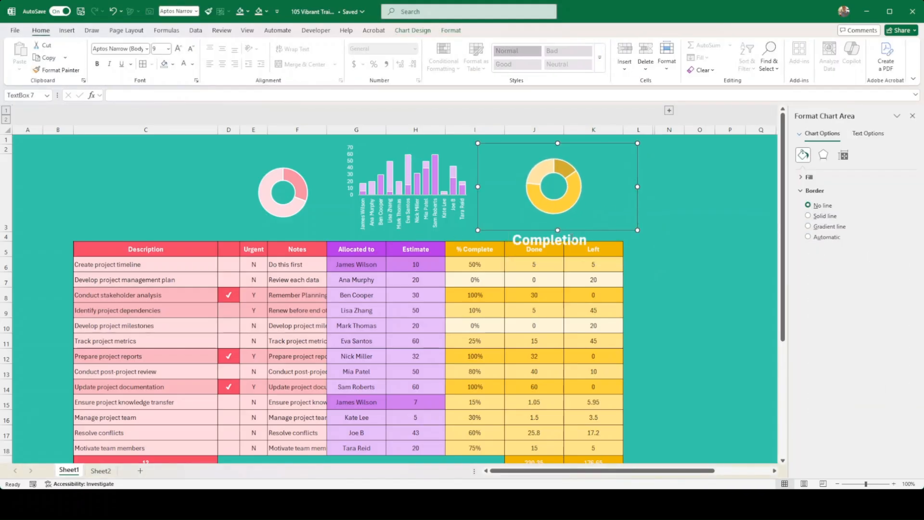
pyautogui.click(590, 262)
pyautogui.moveTo(591, 264); pyautogui.dragTo(591, 252)
pyautogui.moveTo(662, 235); pyautogui.dragTo(606, 234)
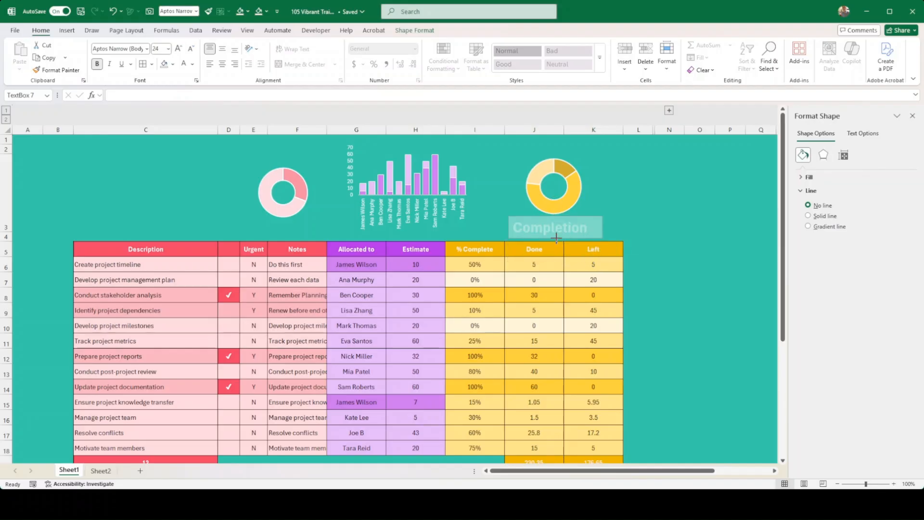
# Duplicate the Completion text box and place the copy beneath the pink doughnut, just above the table header
pyautogui.click(657, 278)
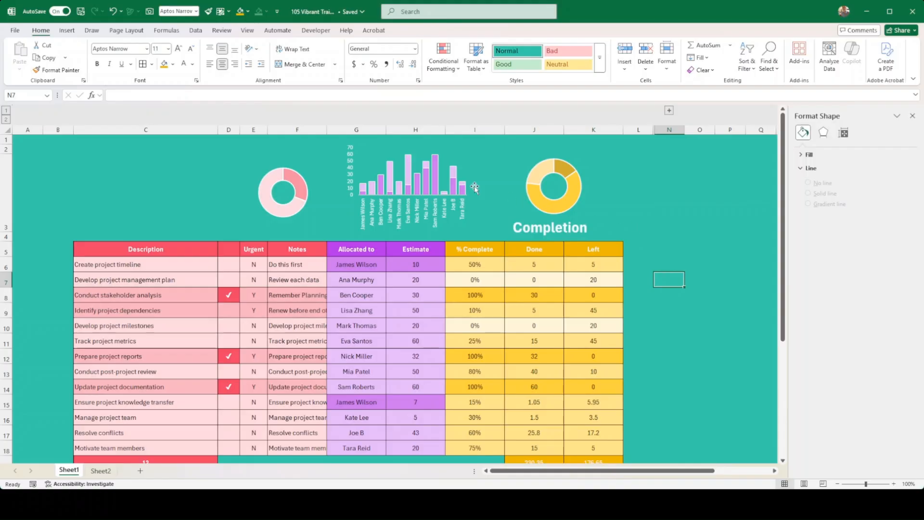
pyautogui.click(430, 190)
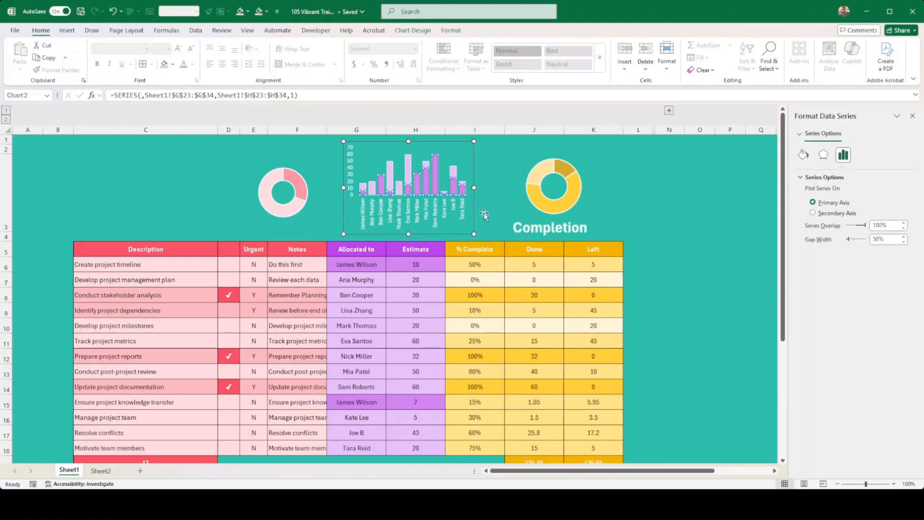
pyautogui.click(476, 224)
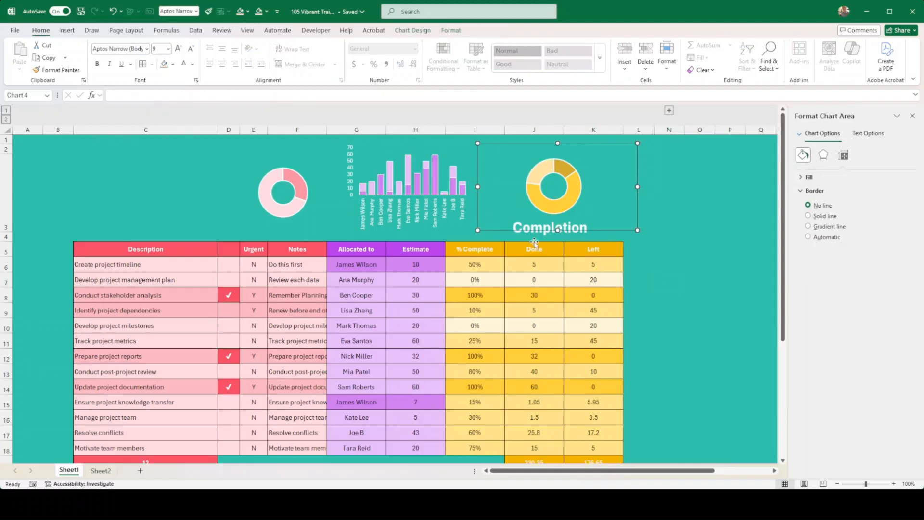
pyautogui.click(588, 235)
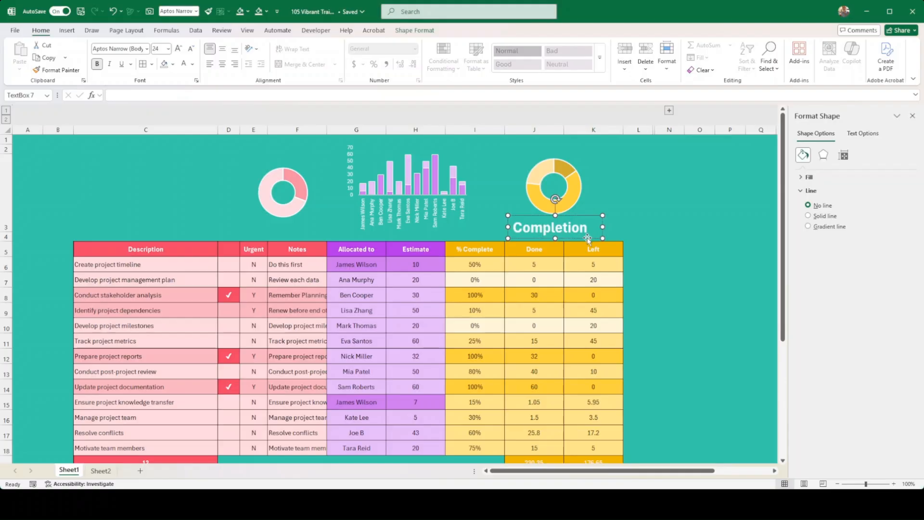
pyautogui.hotkey('ctrl', 'd')
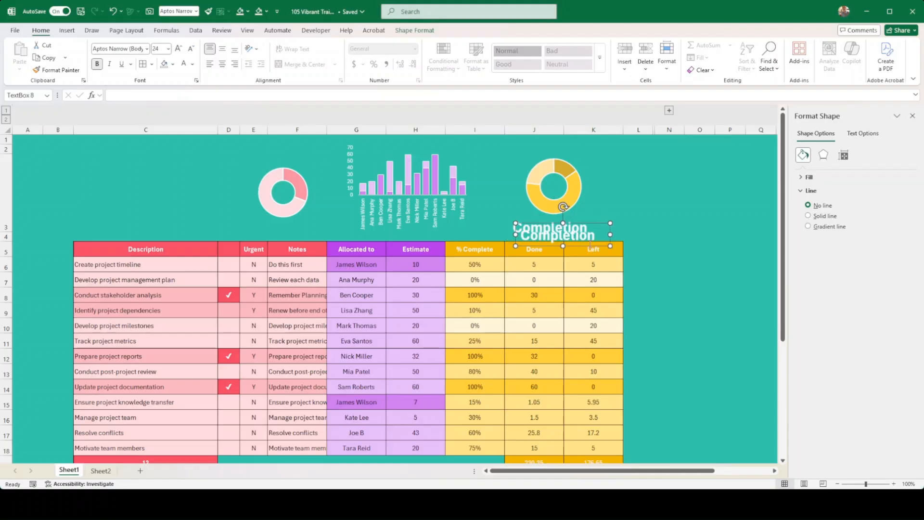
pyautogui.moveTo(590, 244); pyautogui.dragTo(317, 238)
pyautogui.click(579, 243)
# Change the copied text box's title to Urgency and centre it beneath the pink doughnut
pyautogui.doubleClick(266, 229)
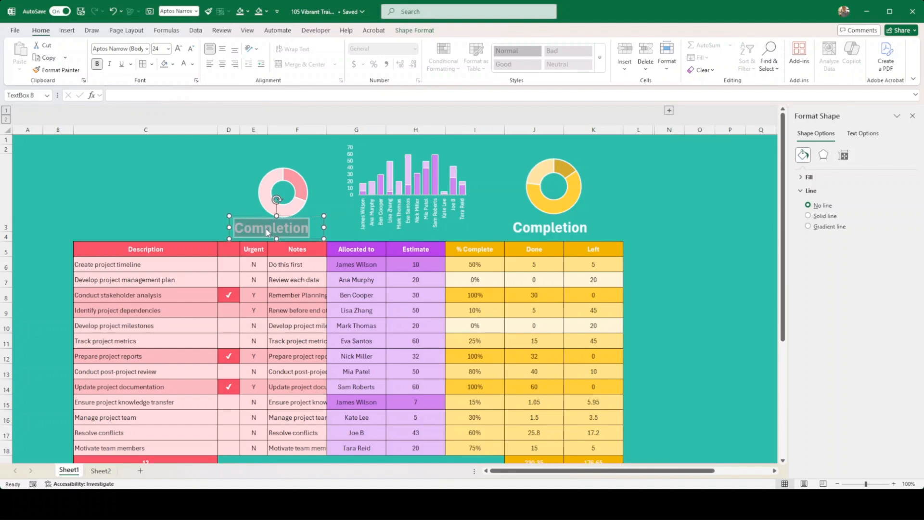
pyautogui.write('Y')
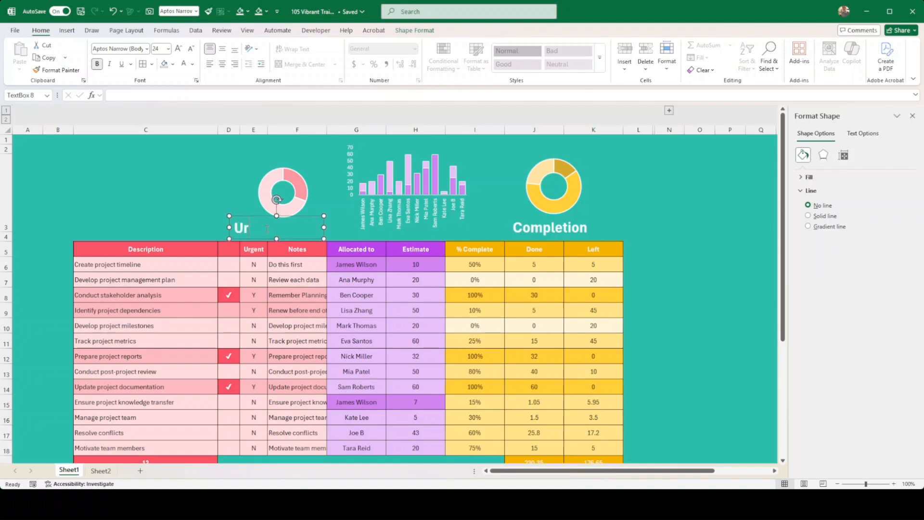
pyautogui.write('rgency')
pyautogui.moveTo(309, 241); pyautogui.dragTo(333, 241)
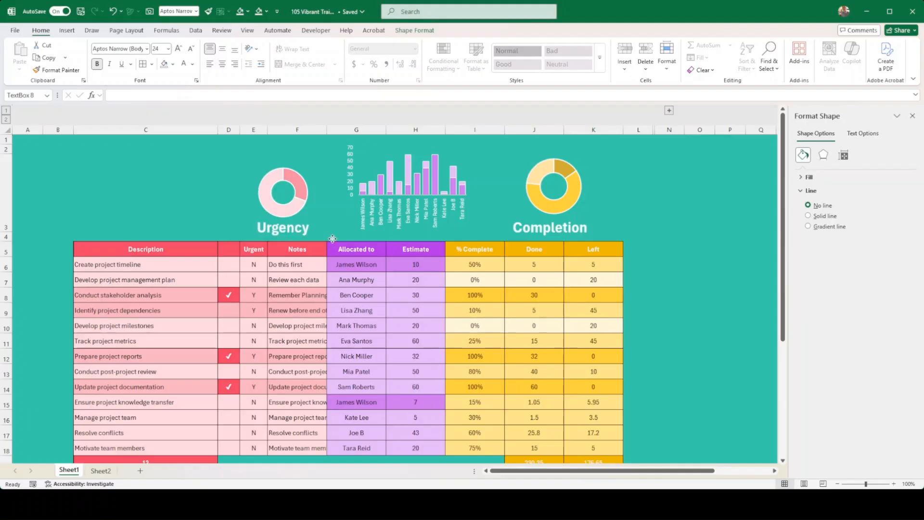
# Move the pink doughnut chart up slightly so it clears the Urgency title
pyautogui.click(277, 192)
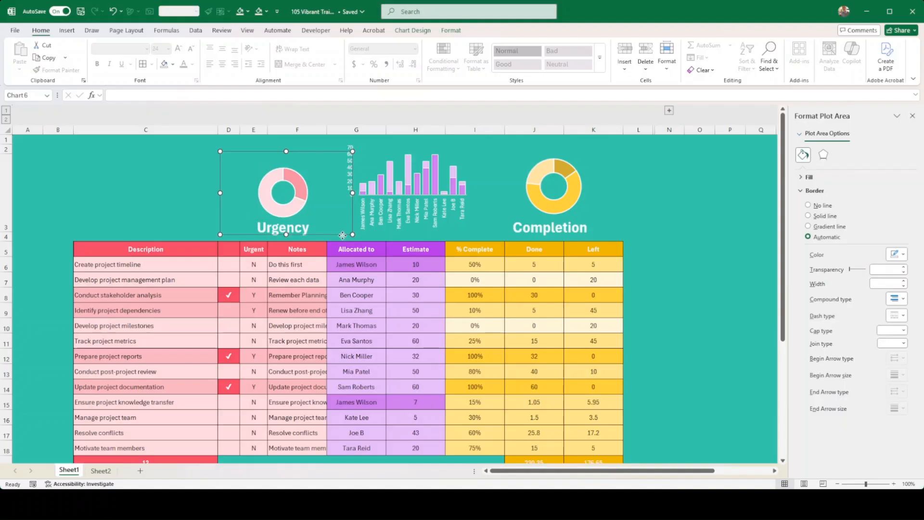
pyautogui.click(286, 230)
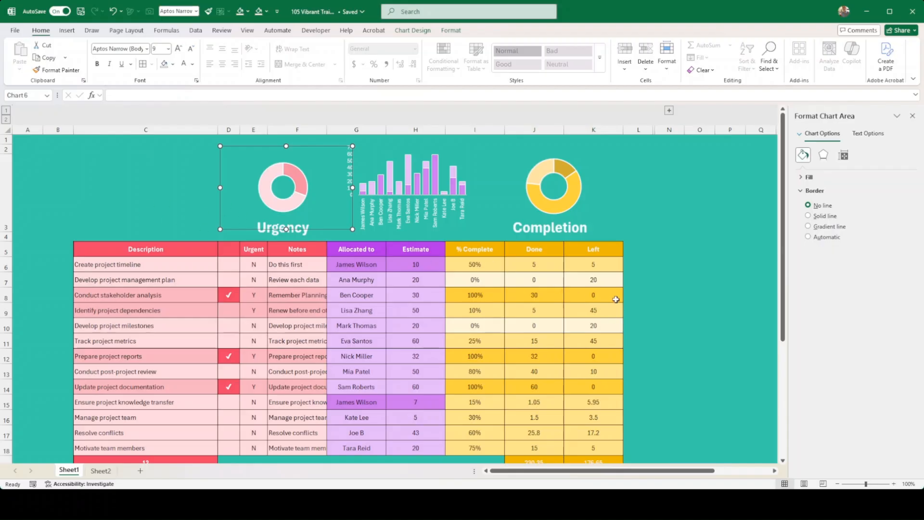
pyautogui.click(588, 305)
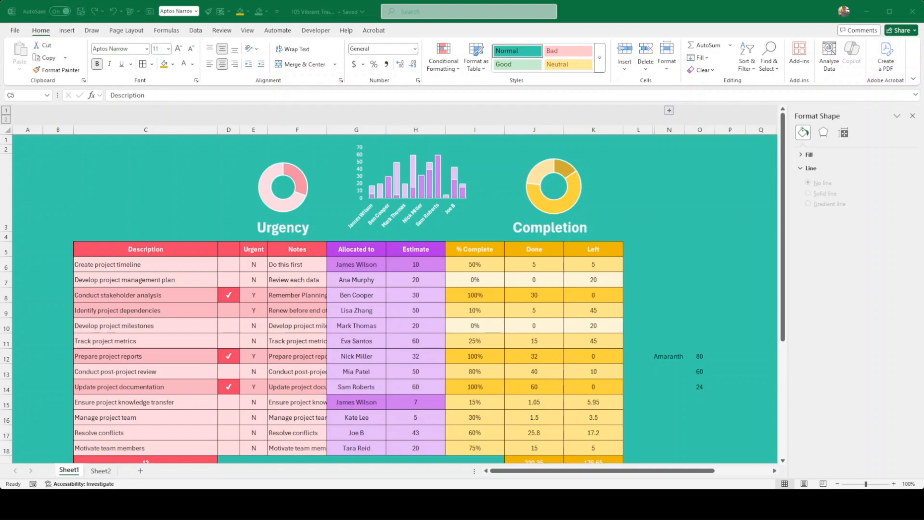
# Widen the purple column chart and move it down slightly so every resource name fits along its slanted horizontal axis
pyautogui.click(417, 193)
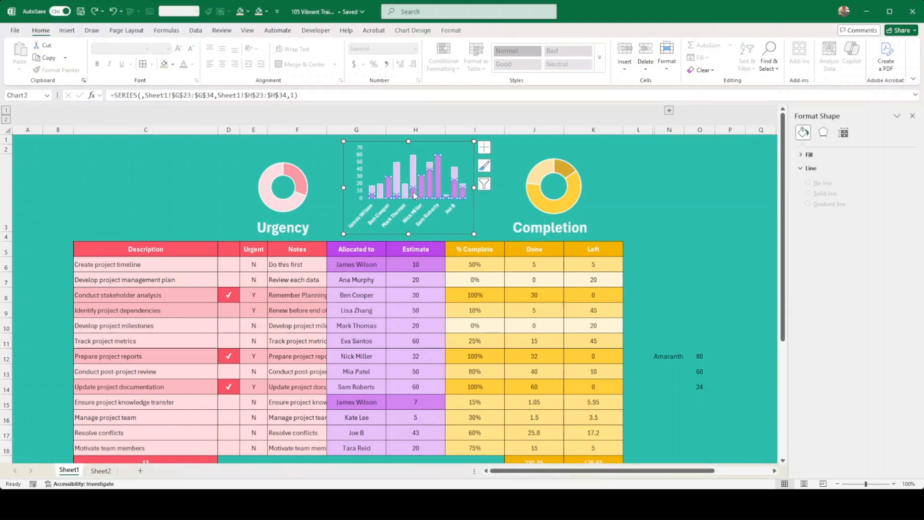
pyautogui.click(474, 220)
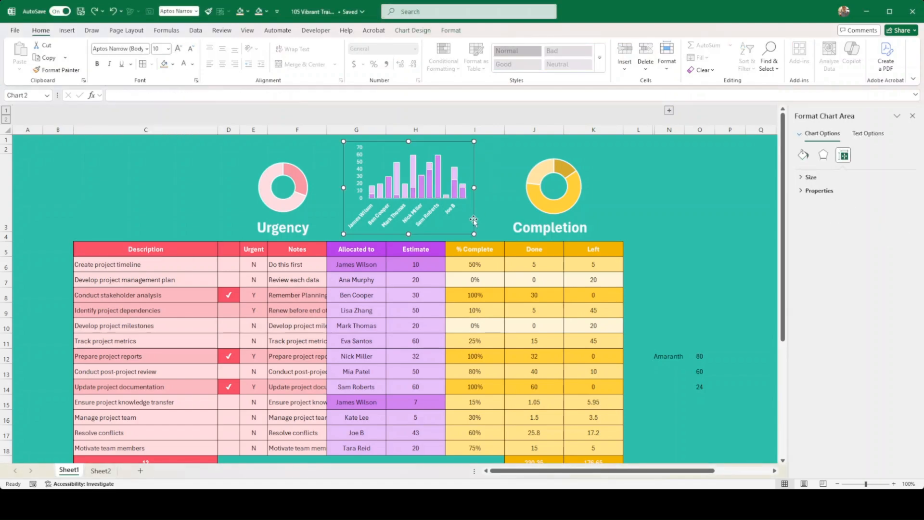
pyautogui.click(406, 222)
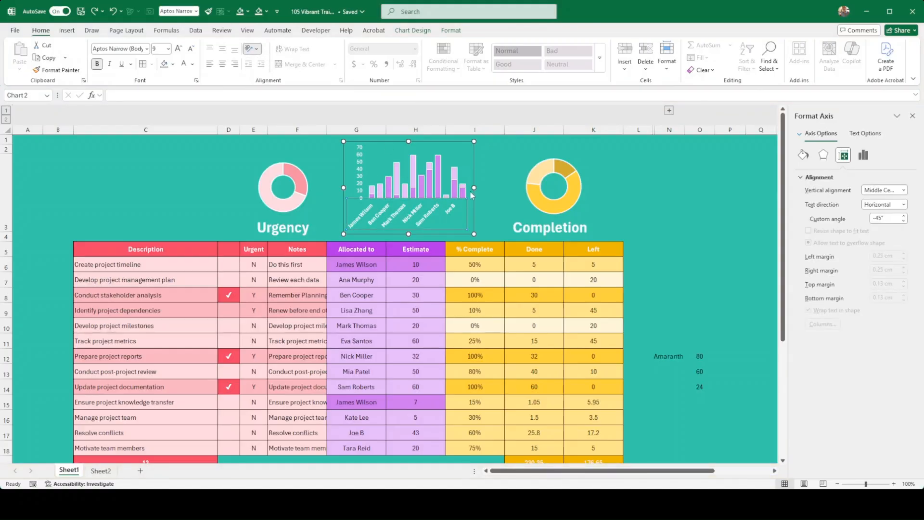
pyautogui.moveTo(474, 188); pyautogui.dragTo(480, 219)
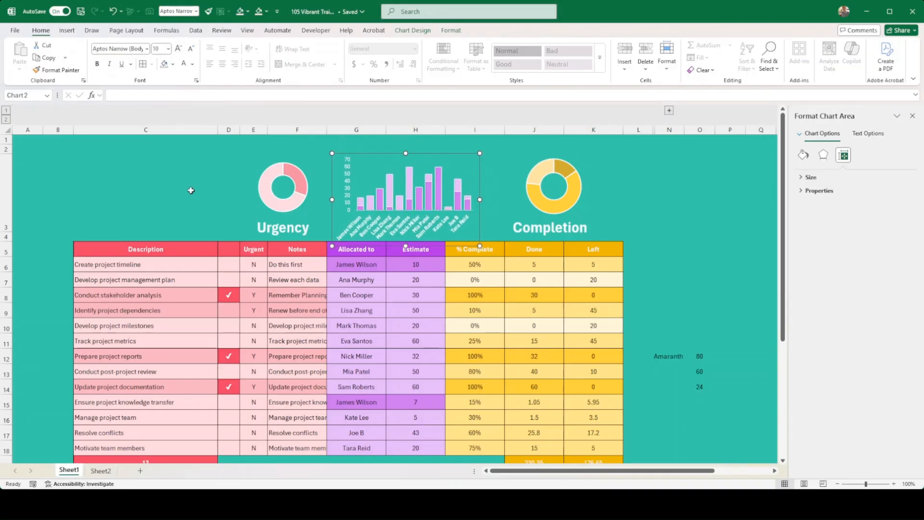
pyautogui.click(150, 226)
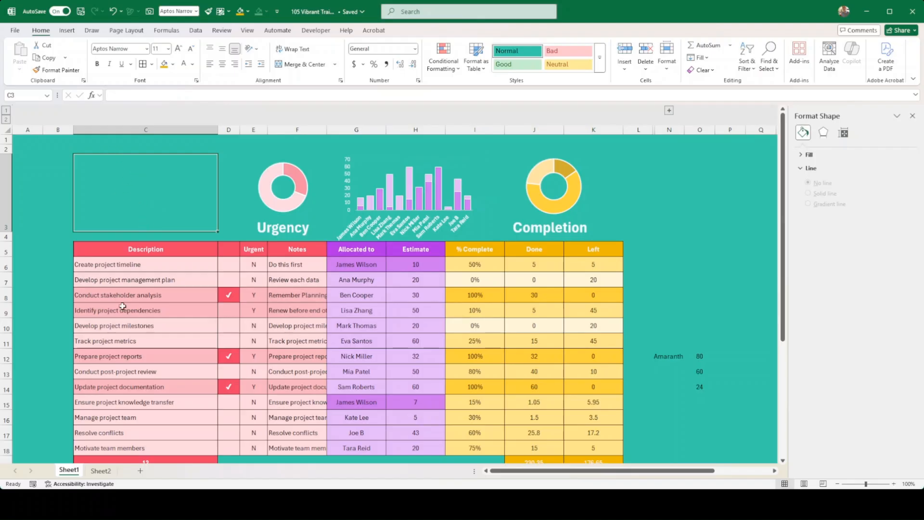
pyautogui.scroll(-3, 123, 306)
pyautogui.click(135, 384)
pyautogui.scroll(1, 135, 382)
pyautogui.scroll(2, 135, 382)
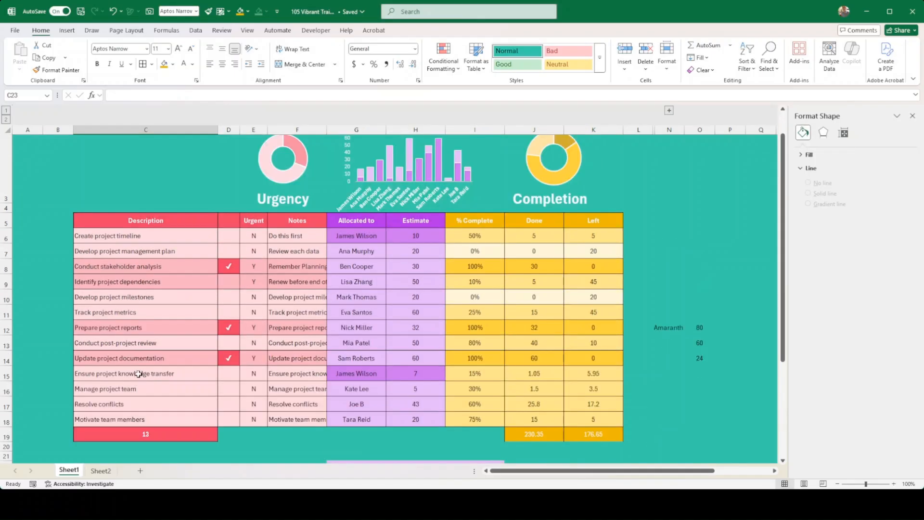
pyautogui.click(143, 191)
pyautogui.scroll(-2, 154, 240)
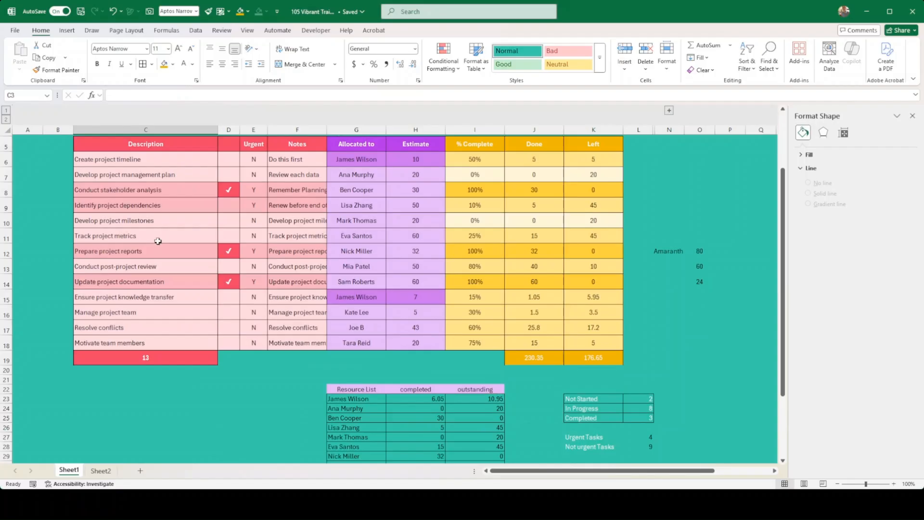
pyautogui.click(124, 398)
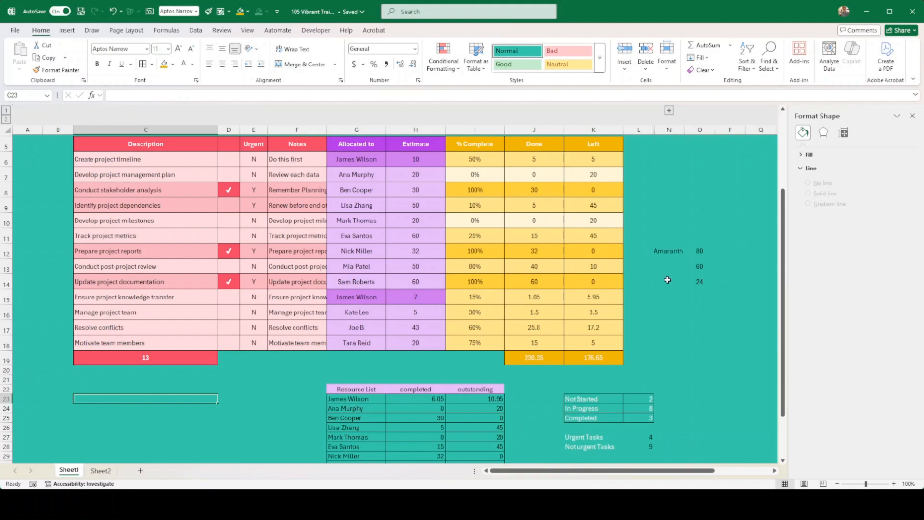
pyautogui.click(659, 249)
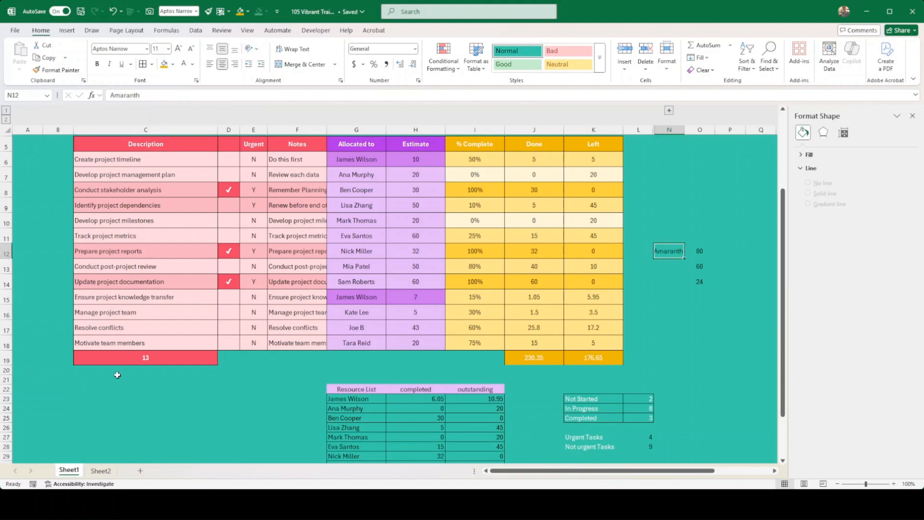
# Enter the formula =TODAY() in cell C22, below the task table
pyautogui.click(100, 391)
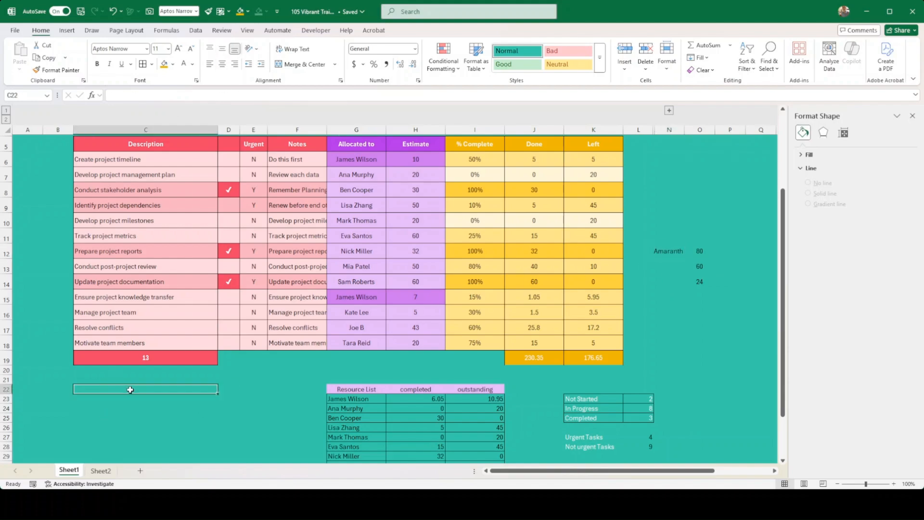
pyautogui.write('=')
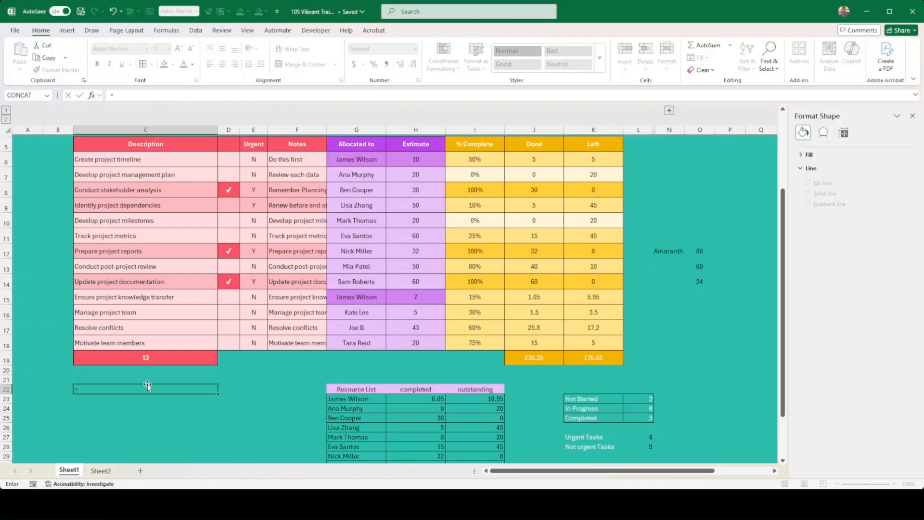
pyautogui.scroll(2, 186, 277)
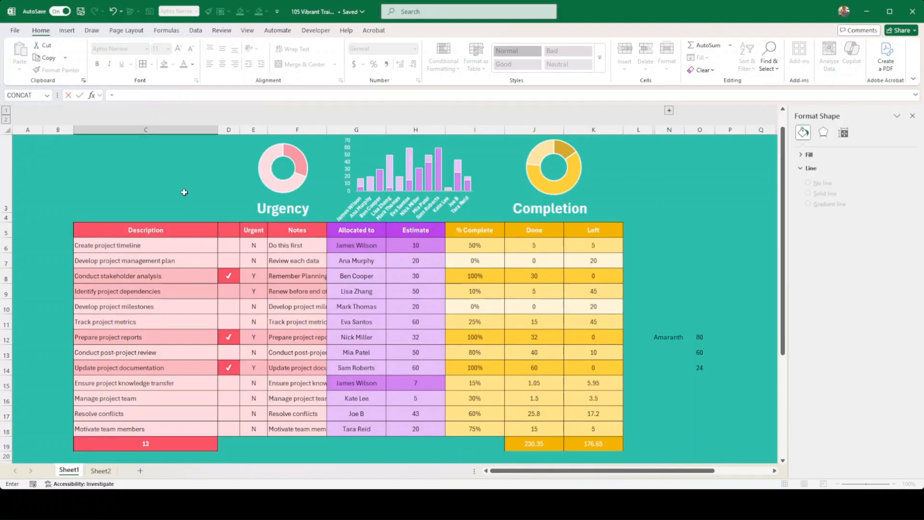
pyautogui.scroll(-2, 234, 266)
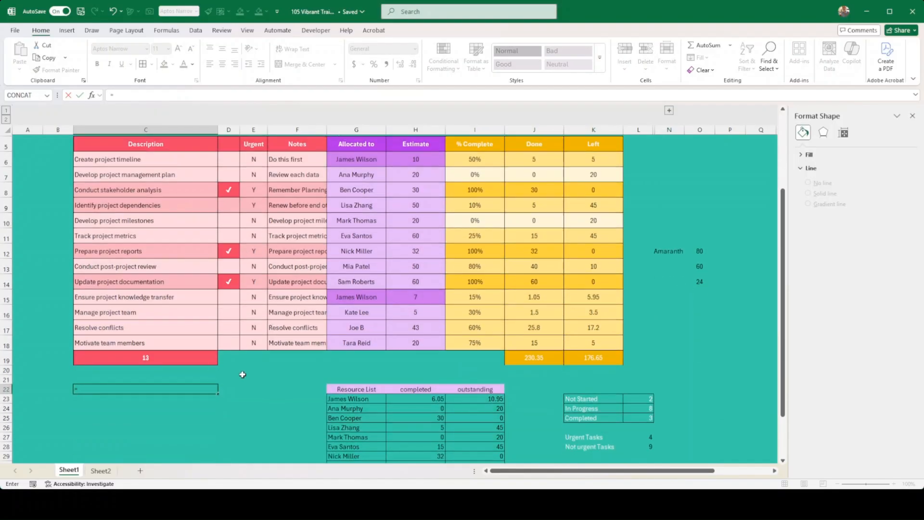
pyautogui.write('today()')
pyautogui.hotkey('ctrl', 'Return')
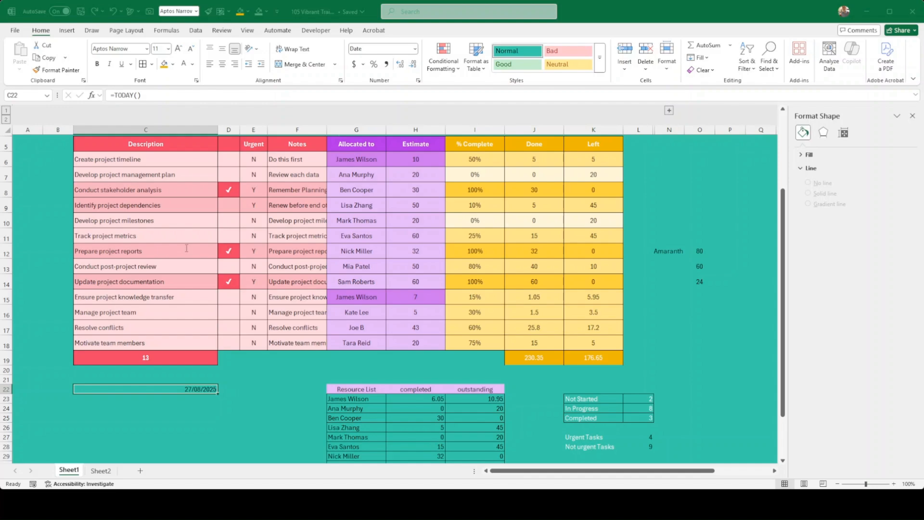
# Apply a custom number format to the date in C22 so it displays only the full month name
pyautogui.press('Return')
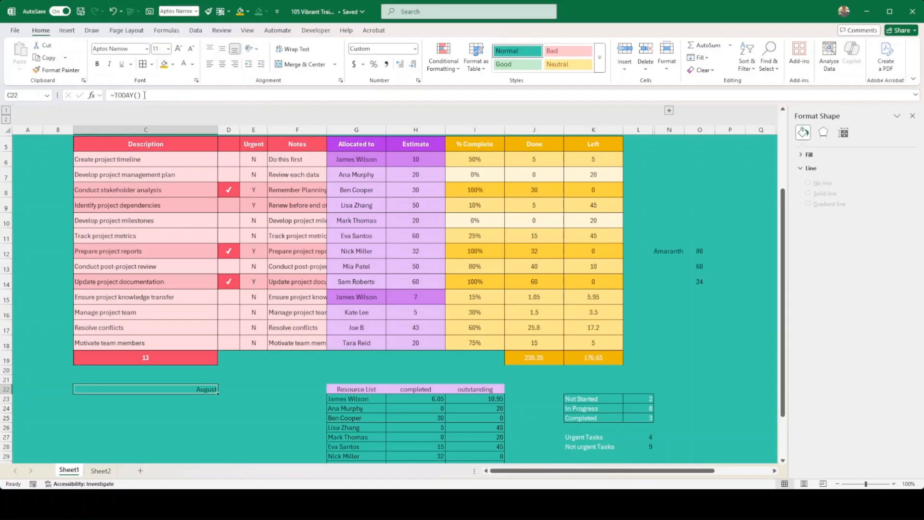
pyautogui.click(189, 398)
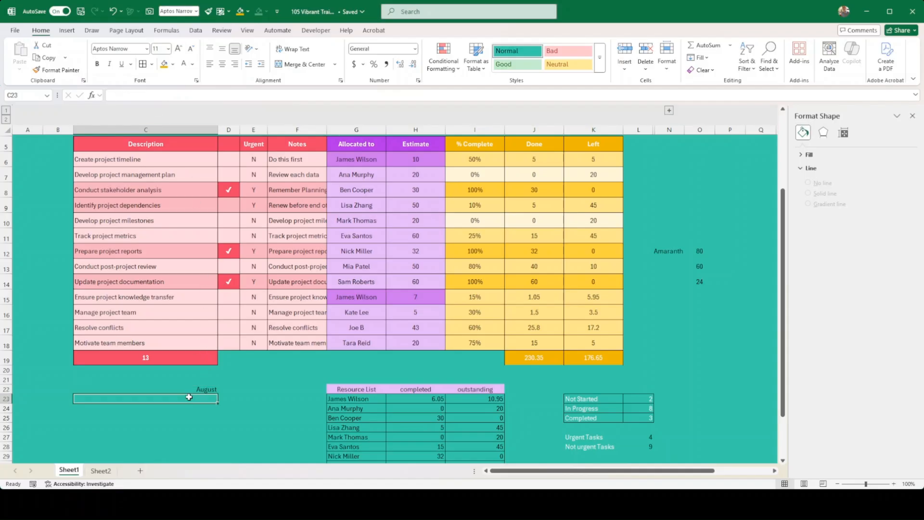
pyautogui.click(195, 386)
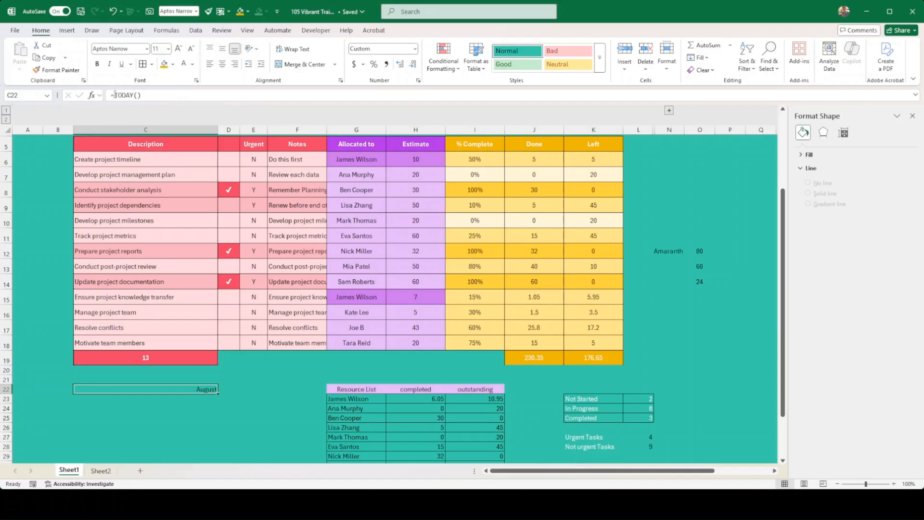
pyautogui.click(139, 93)
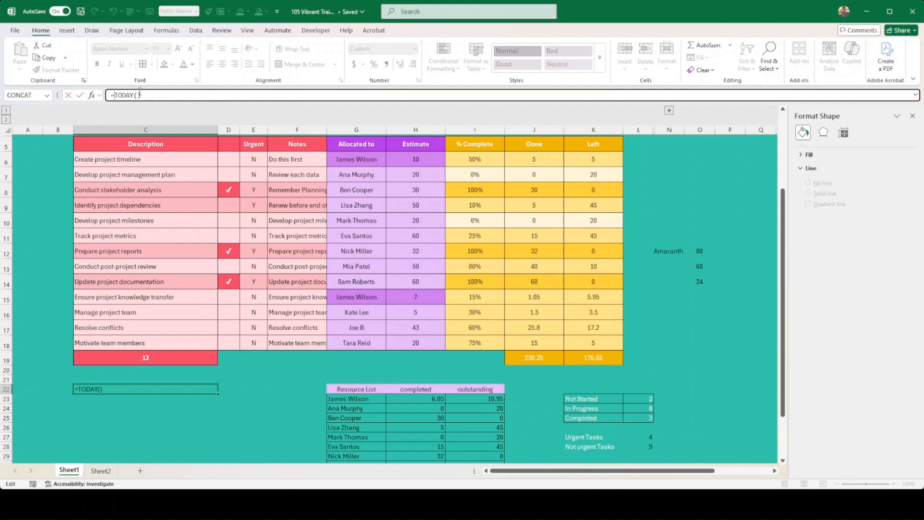
# Enter =UPPER(TEXT(TODAY(),"mmmm")) in cell C24 and make the result bold
pyautogui.click(155, 411)
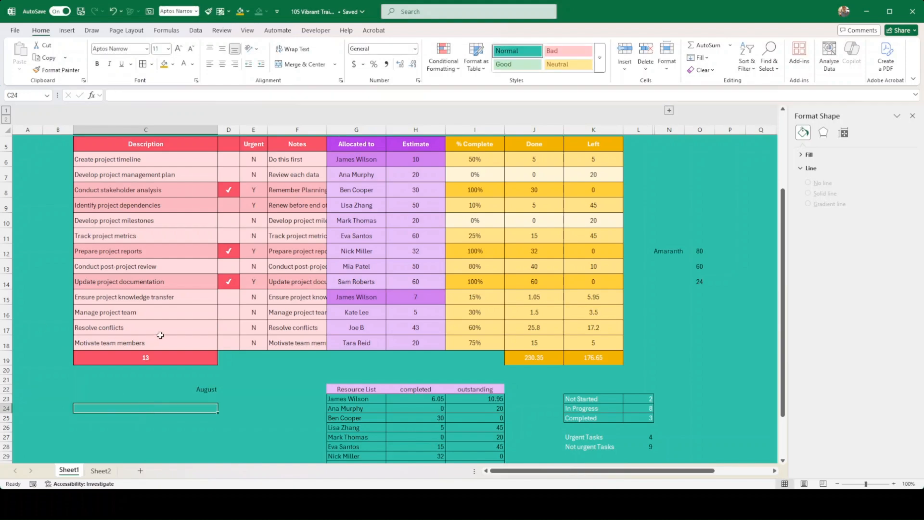
pyautogui.write('=upper(text(today,"mmmm')
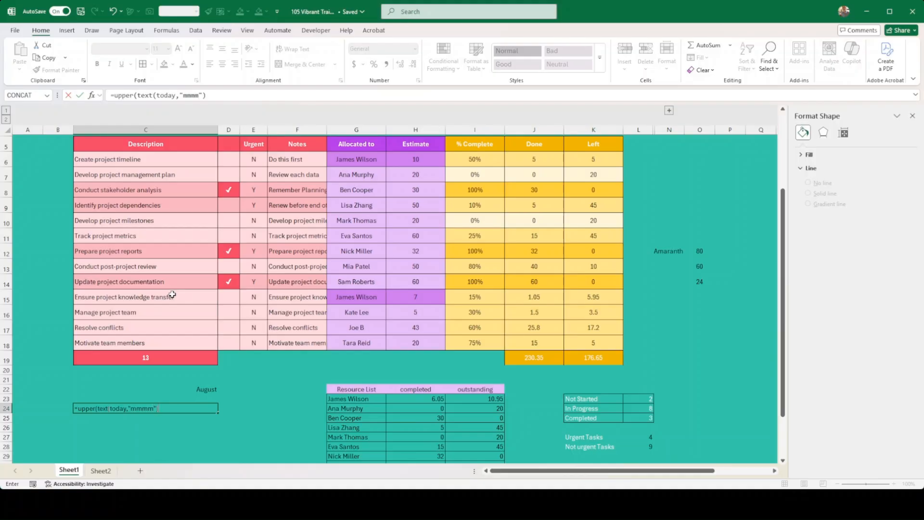
pyautogui.hotkey('ctrl', 'Return')
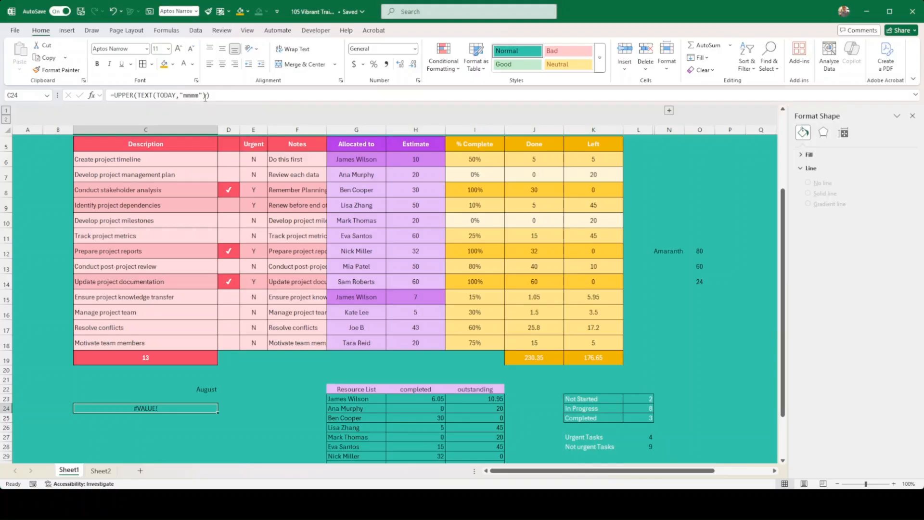
pyautogui.click(180, 95)
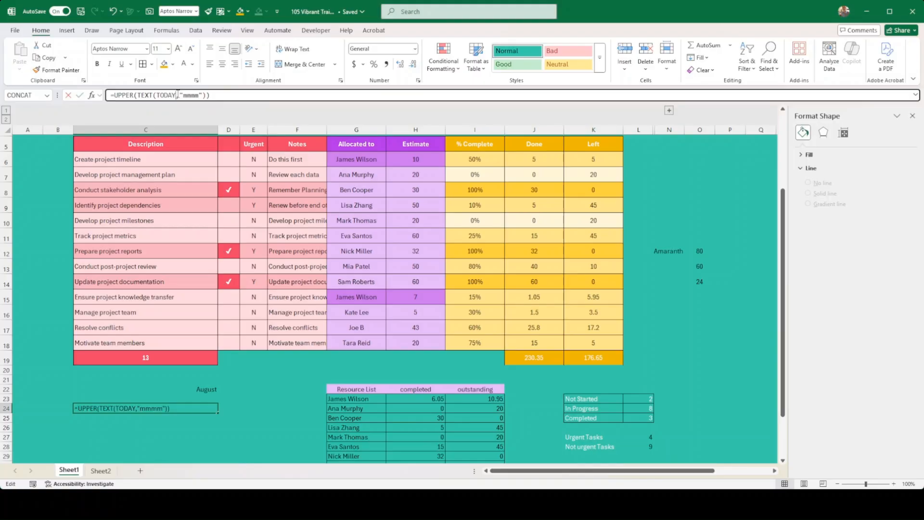
pyautogui.write('()')
pyautogui.hotkey('ctrl', 'Return')
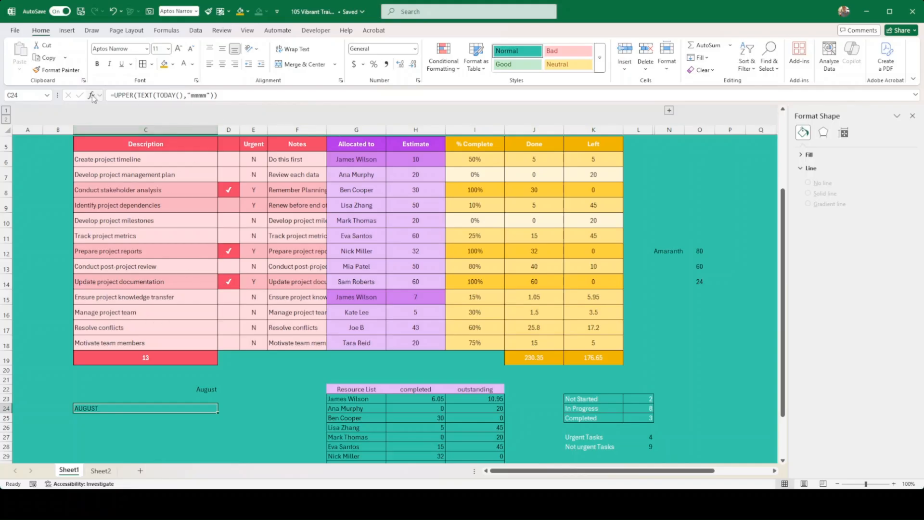
pyautogui.click(100, 67)
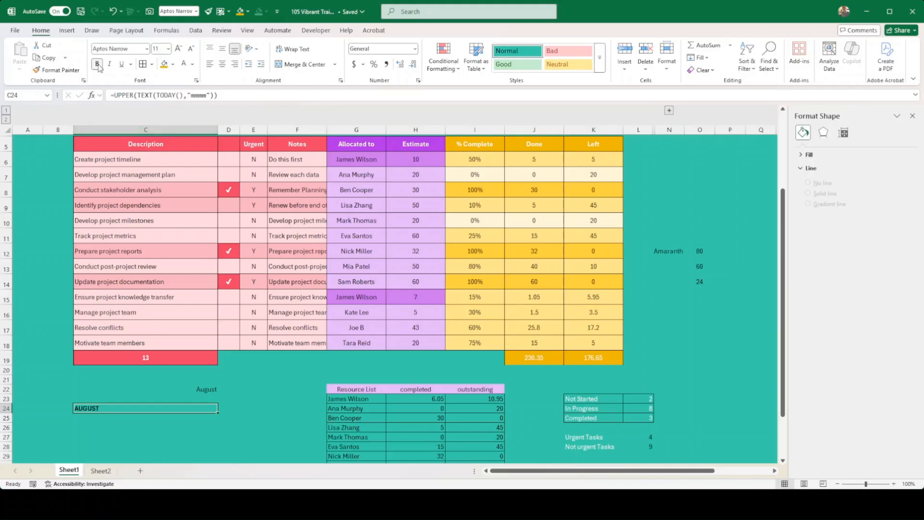
# Insert a text box over the task table and link its content to cell C24 with =$C$24
pyautogui.click(113, 417)
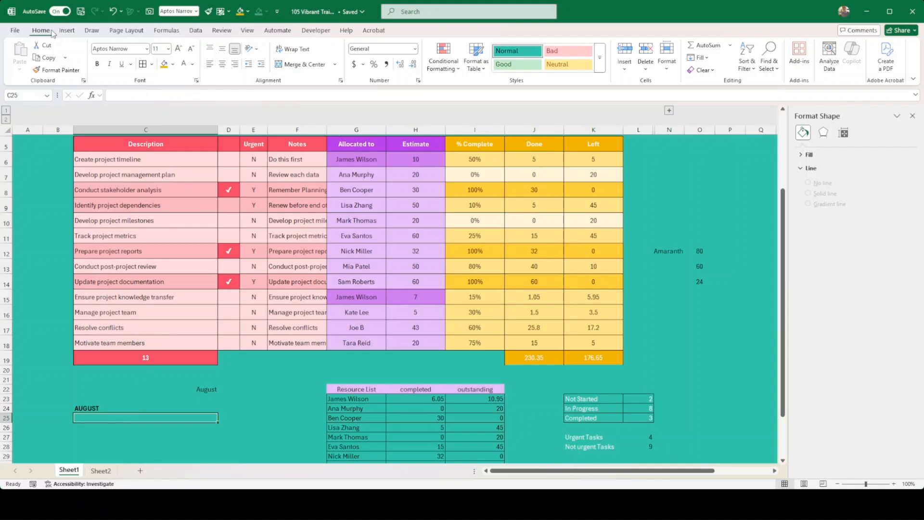
pyautogui.click(67, 31)
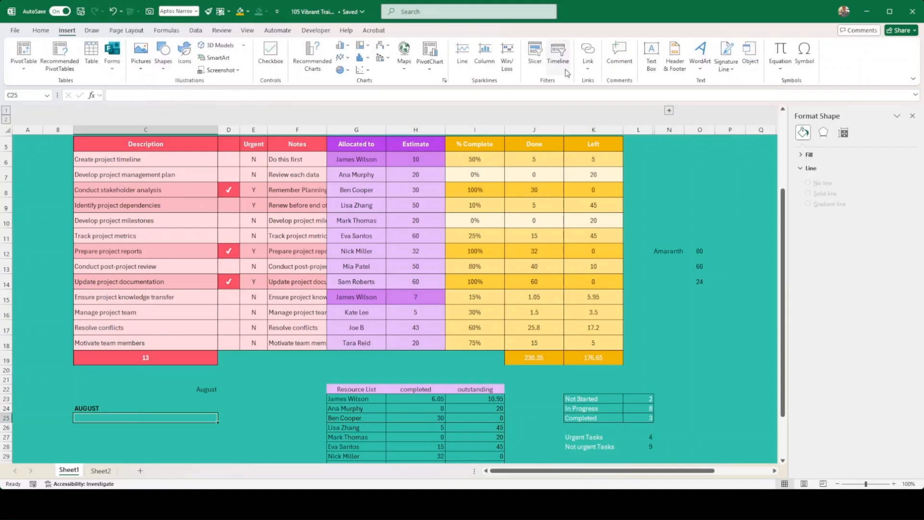
pyautogui.click(645, 69)
pyautogui.moveTo(417, 249); pyautogui.dragTo(616, 315)
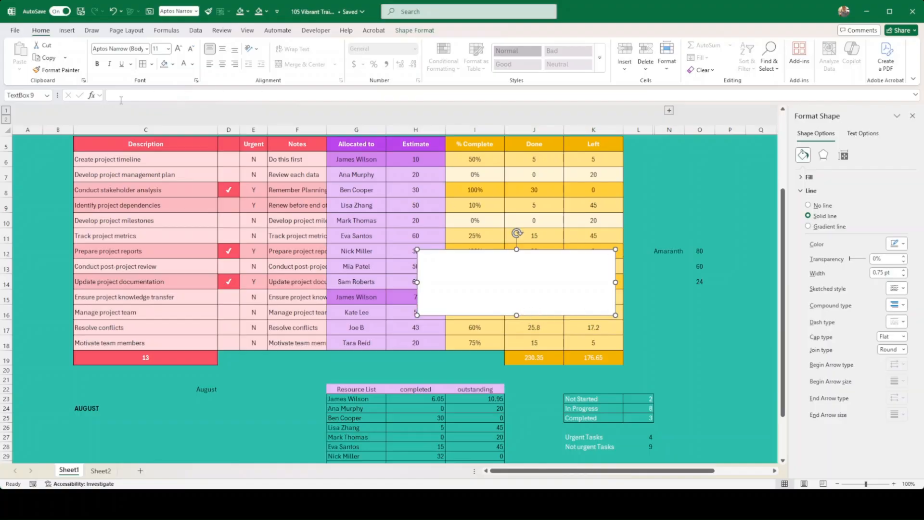
pyautogui.click(115, 96)
pyautogui.write('=')
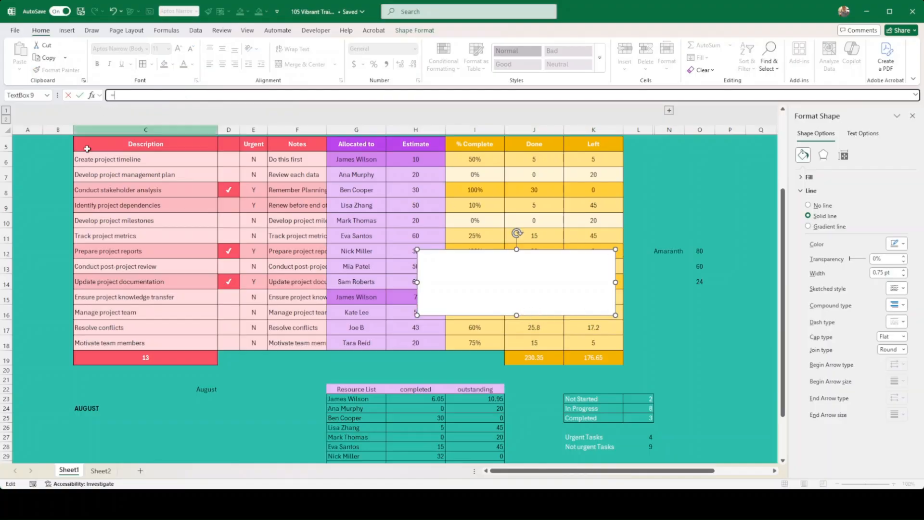
pyautogui.click(118, 408)
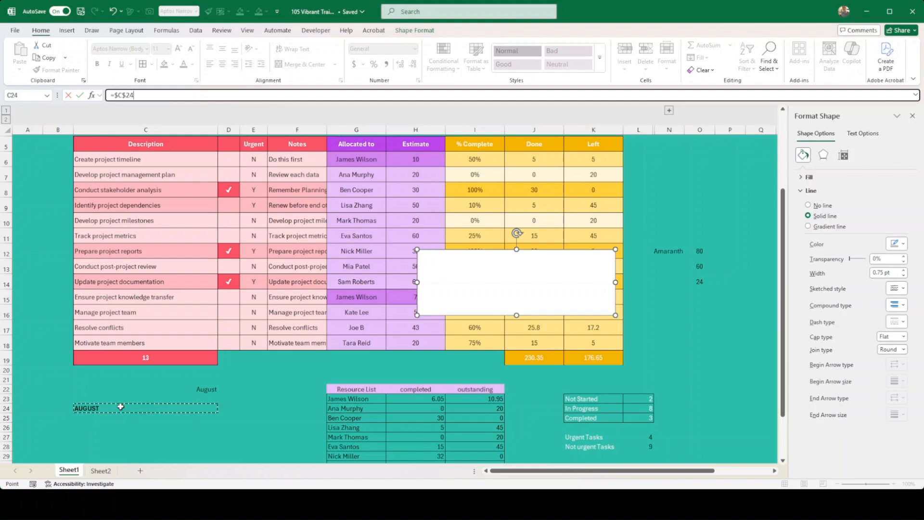
pyautogui.press('Return')
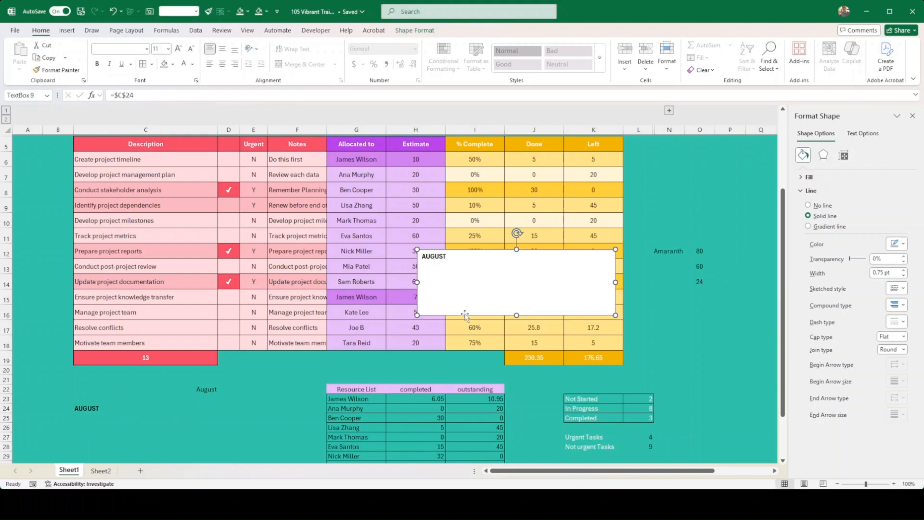
# Move the linked month text box over the Description and Notes columns and remove its fill and outline
pyautogui.moveTo(465, 314); pyautogui.dragTo(166, 342)
pyautogui.moveTo(234, 343); pyautogui.dragTo(218, 329)
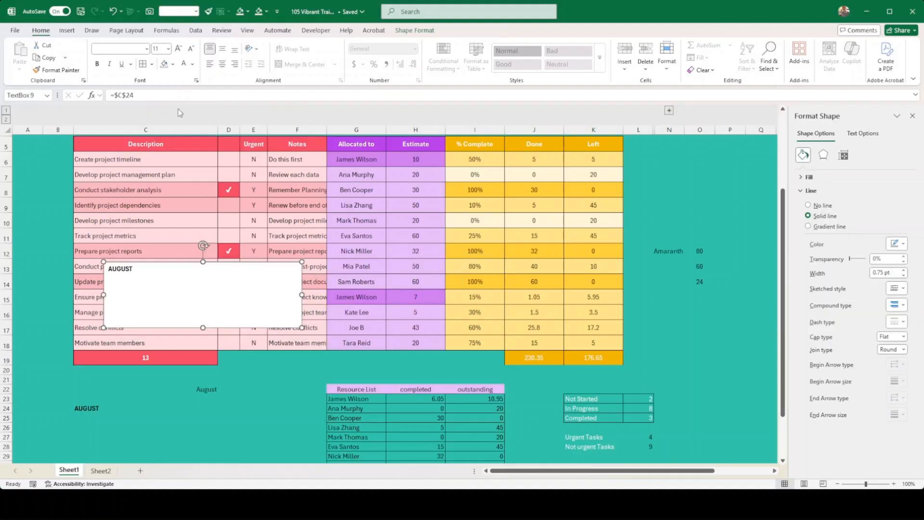
pyautogui.click(147, 50)
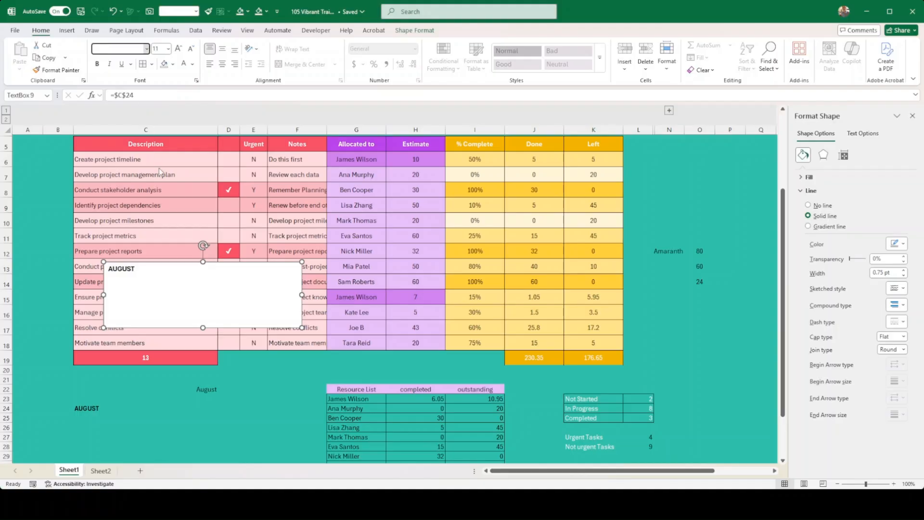
pyautogui.click(119, 226)
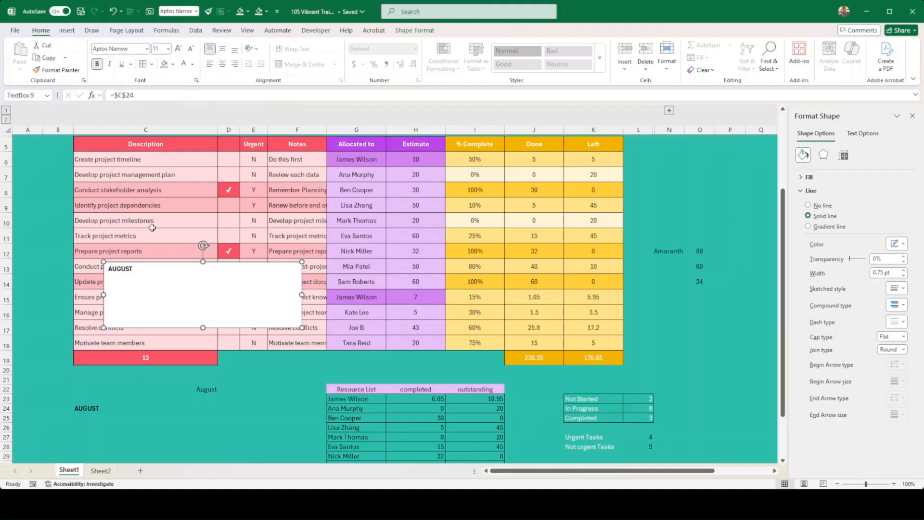
pyautogui.click(172, 64)
pyautogui.click(194, 240)
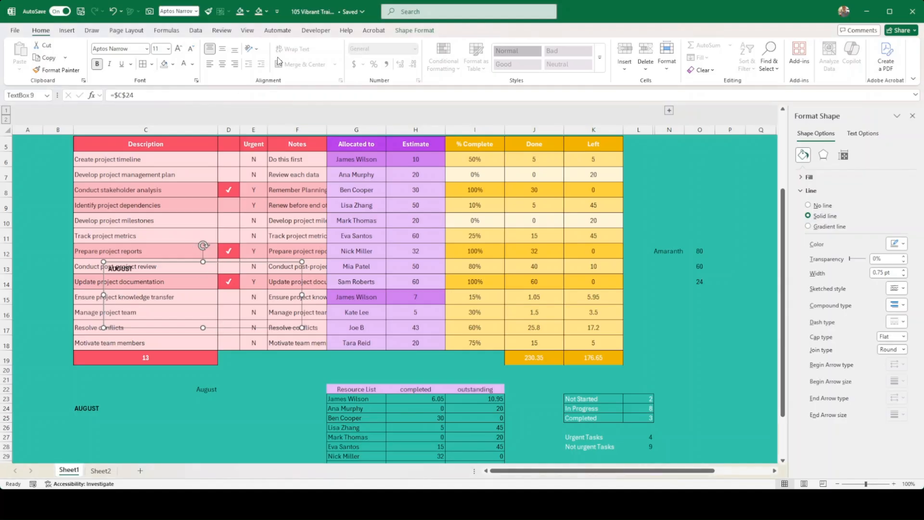
pyautogui.click(413, 31)
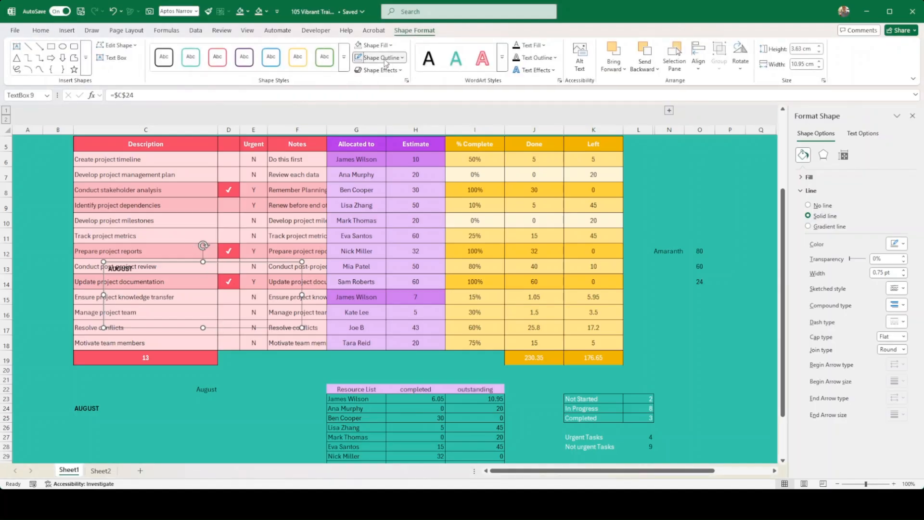
pyautogui.click(389, 238)
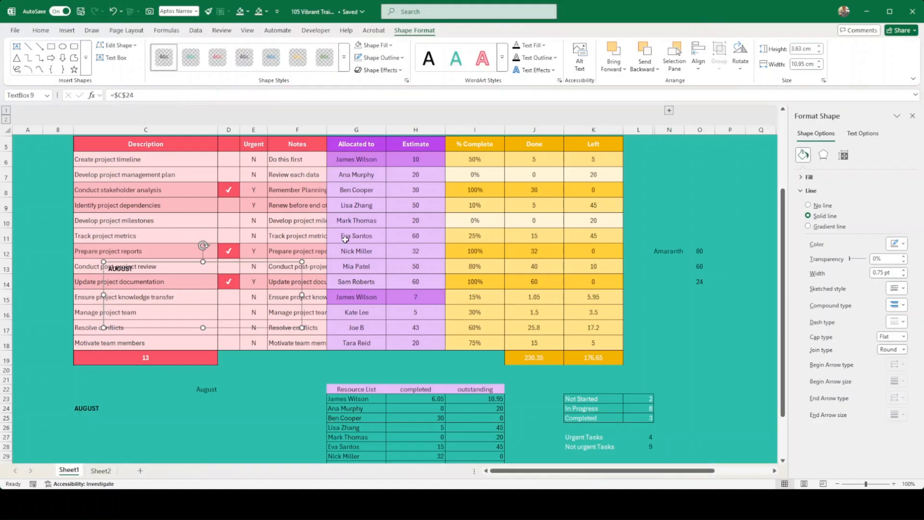
# Move the month text box above the task table's header and narrow it to about 10.66 cm
pyautogui.moveTo(239, 329); pyautogui.dragTo(245, 161)
pyautogui.scroll(2, 297, 285)
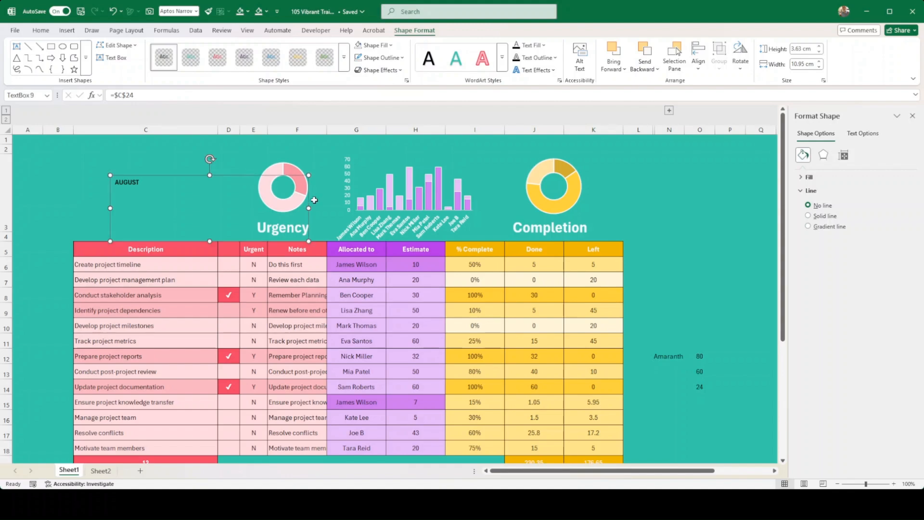
pyautogui.moveTo(308, 209); pyautogui.dragTo(301, 208)
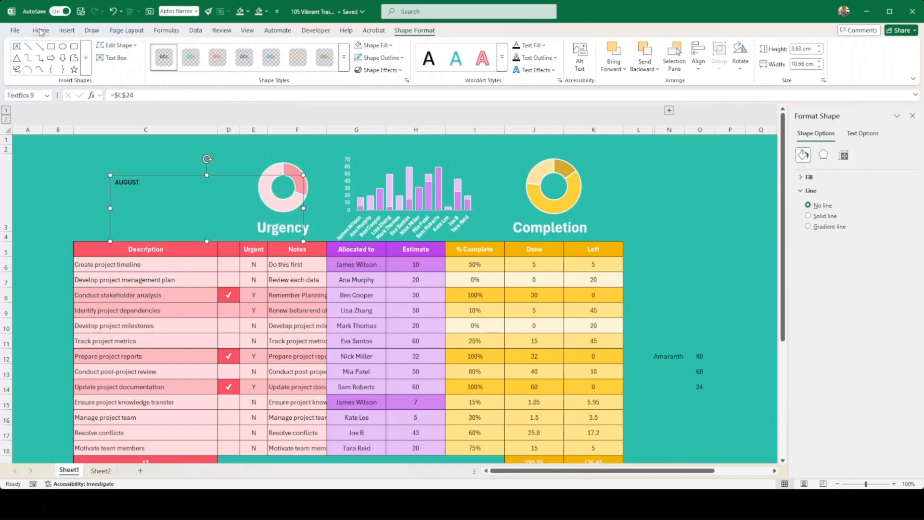
# Make the month text white and set its font size to 80
pyautogui.click(41, 31)
pyautogui.click(184, 67)
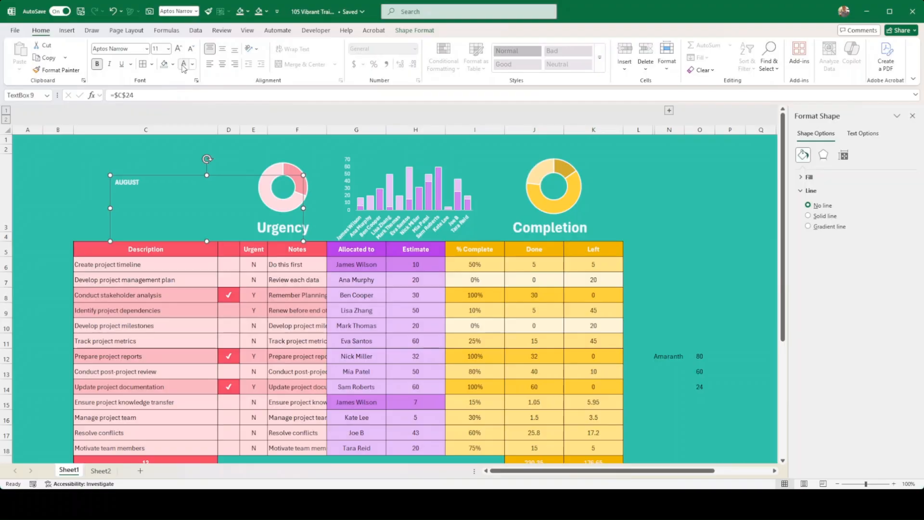
pyautogui.click(179, 49)
pyautogui.click(179, 48)
pyautogui.click(179, 49)
pyautogui.click(179, 49)
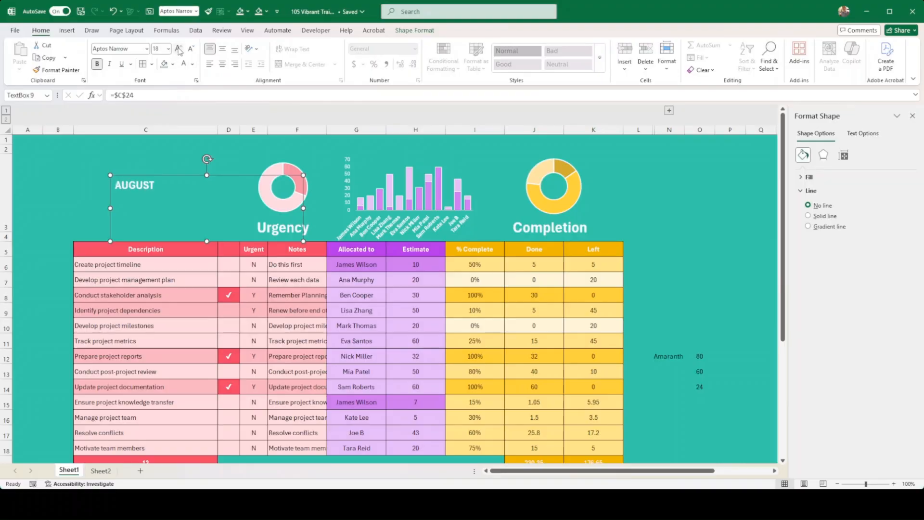
pyautogui.click(179, 50)
pyautogui.click(179, 49)
pyautogui.click(179, 50)
pyautogui.click(178, 50)
pyautogui.click(179, 50)
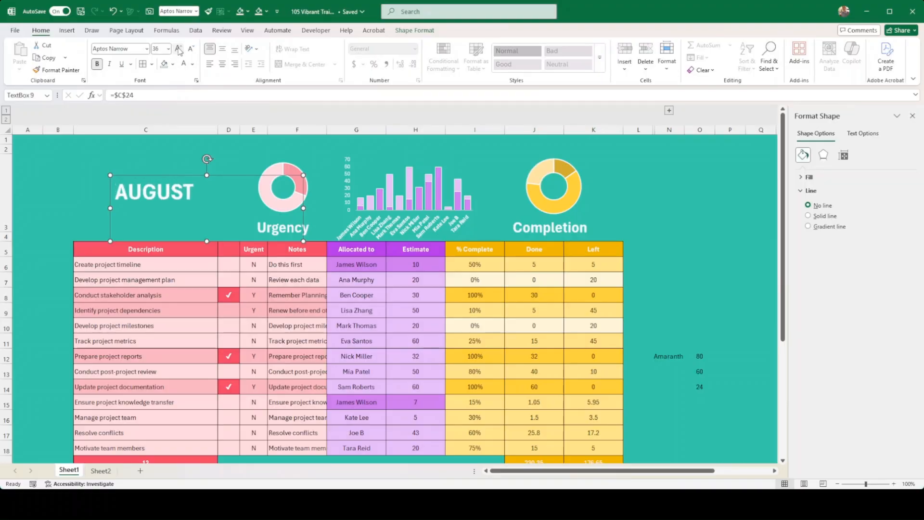
pyautogui.click(179, 49)
pyautogui.click(179, 49)
pyautogui.click(179, 48)
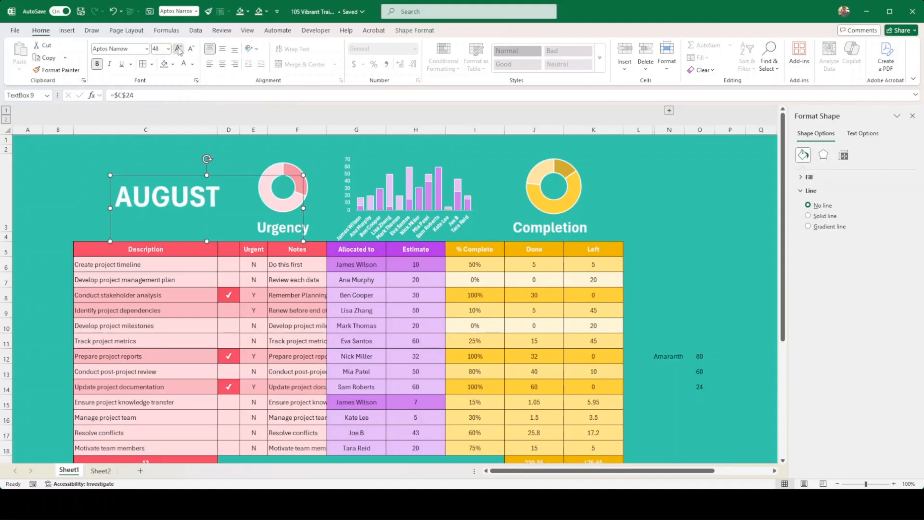
pyautogui.click(179, 49)
pyautogui.click(179, 48)
pyautogui.click(178, 50)
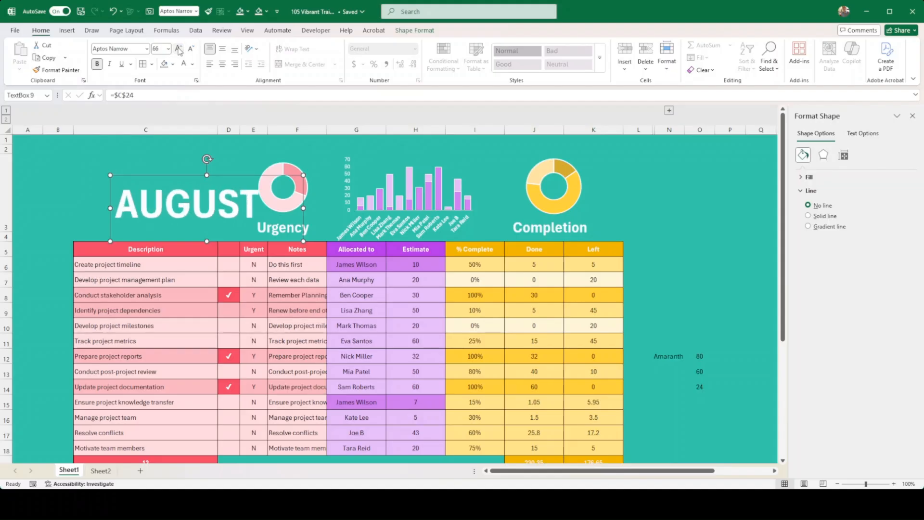
pyautogui.click(165, 50)
pyautogui.write('80')
pyautogui.press('Return')
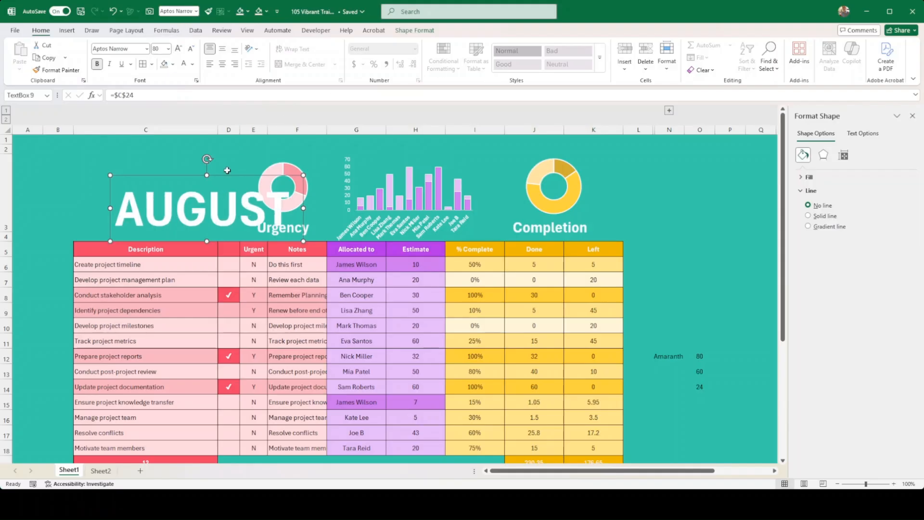
# Align the month text box with the Description column's left edge and add a shadow to its text
pyautogui.moveTo(226, 173); pyautogui.dragTo(209, 172)
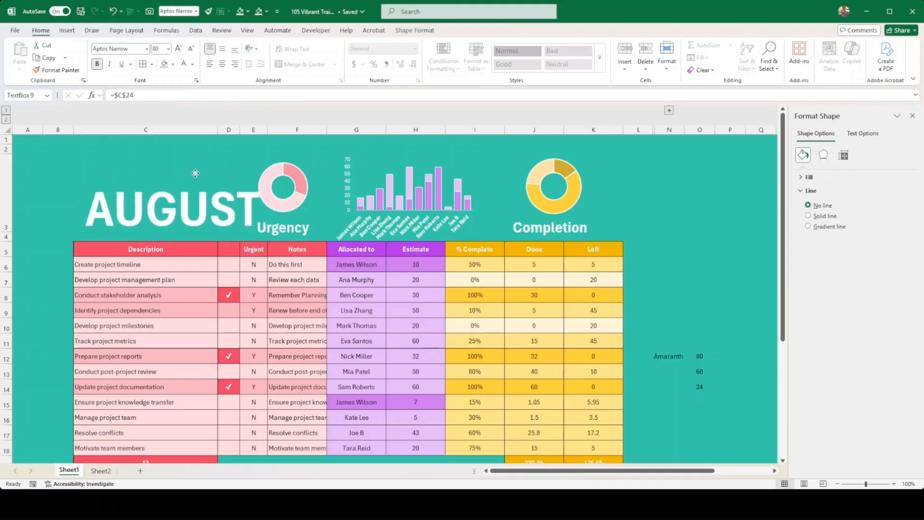
pyautogui.click(195, 173)
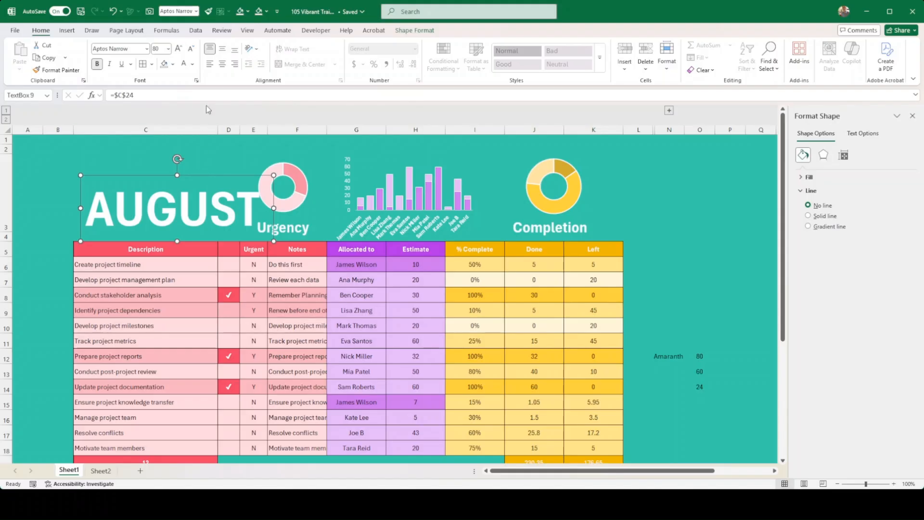
pyautogui.click(413, 30)
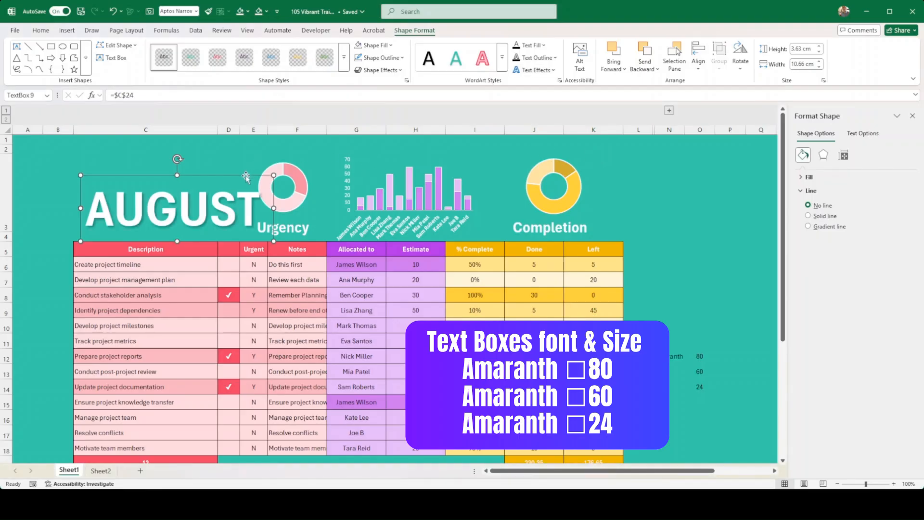
pyautogui.moveTo(247, 176)
pyautogui.mouseDown()
pyautogui.moveTo(242, 194)
pyautogui.moveTo(239, 177)
pyautogui.mouseUp()
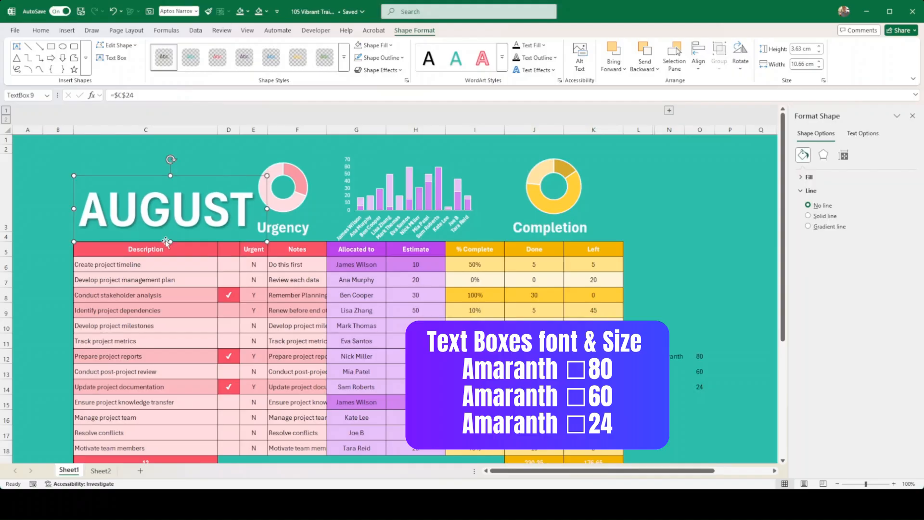
# Rest the month text box on the table header, resizing it to about 2.46 cm high and 17.94 cm wide
pyautogui.moveTo(171, 241); pyautogui.dragTo(190, 240)
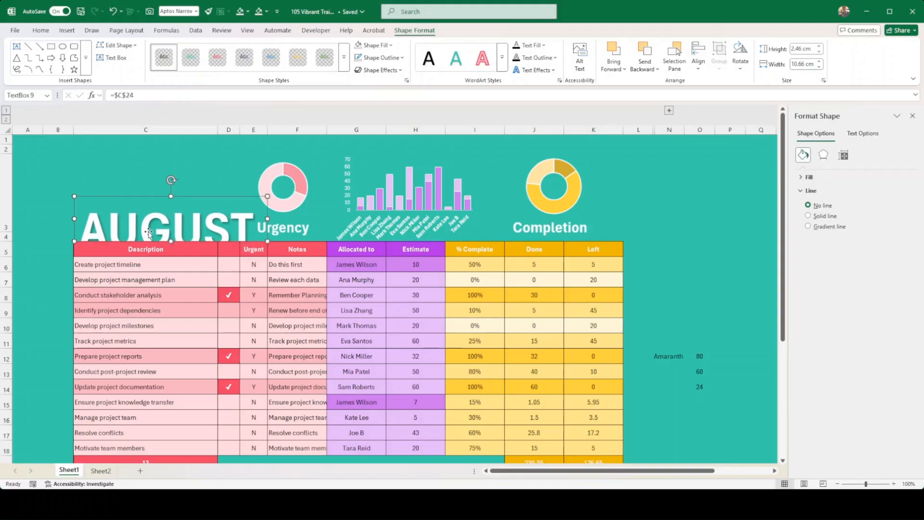
pyautogui.moveTo(268, 218); pyautogui.dragTo(399, 219)
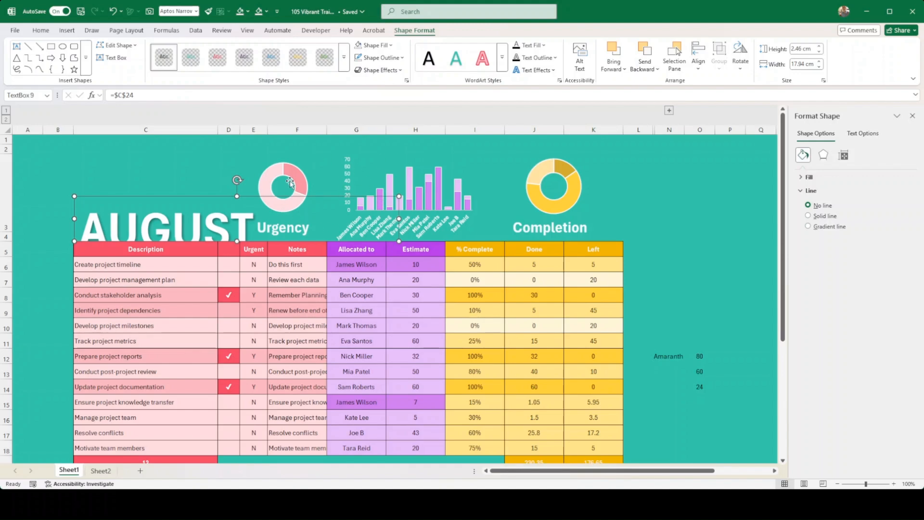
pyautogui.click(314, 163)
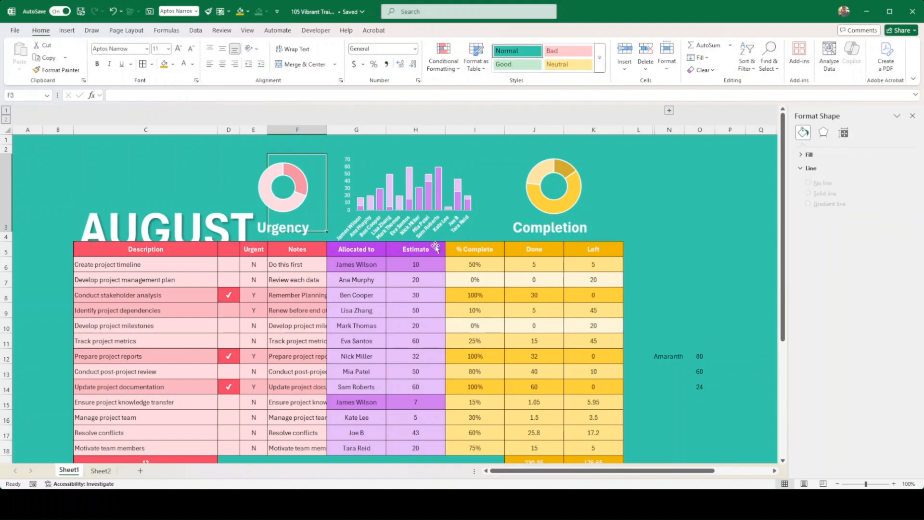
pyautogui.click(208, 166)
# Shift the yellow doughnut chart and its Completion title to the right, keeping the title beneath the chart
pyautogui.click(549, 205)
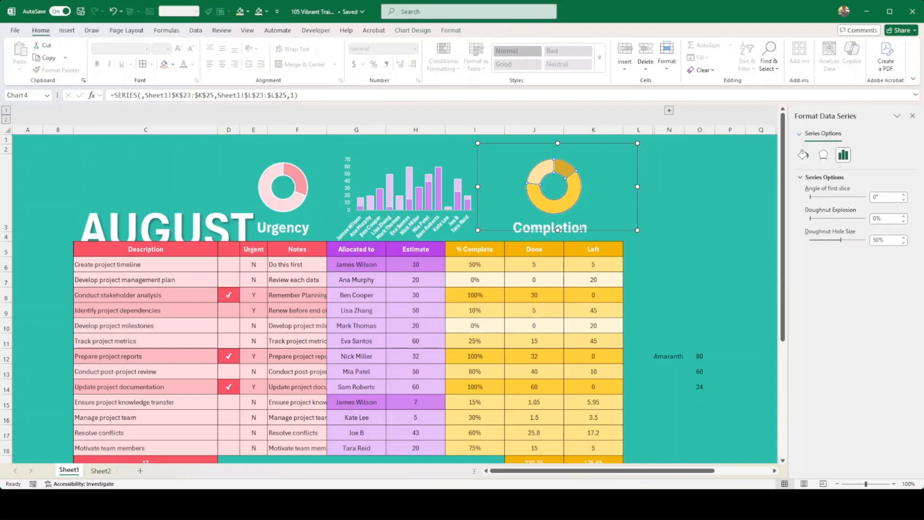
pyautogui.moveTo(596, 230); pyautogui.dragTo(622, 228)
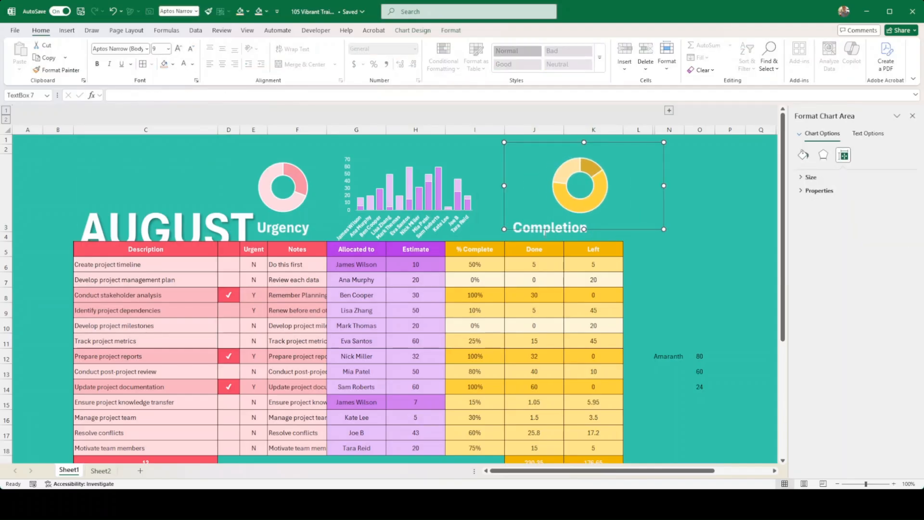
pyautogui.click(549, 232)
pyautogui.moveTo(568, 240); pyautogui.dragTo(598, 239)
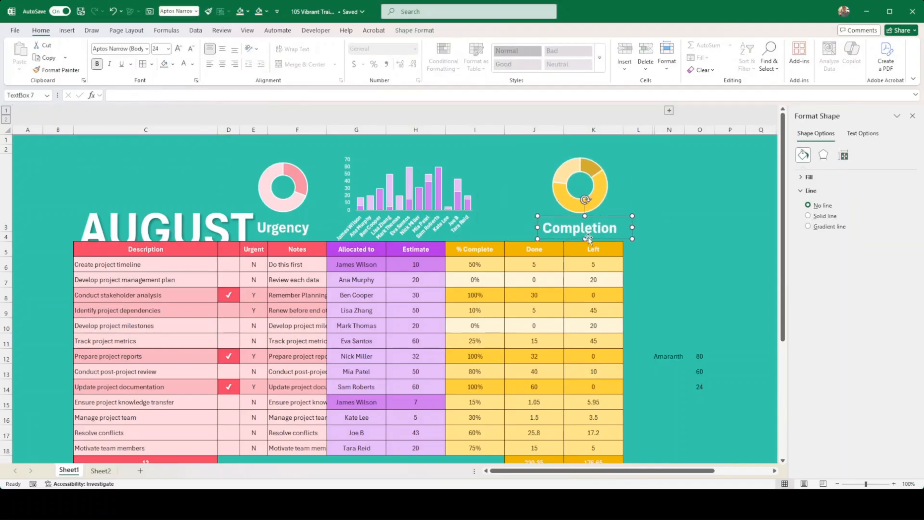
# Widen the Notes column so every note fits in full on one line
pyautogui.click(470, 210)
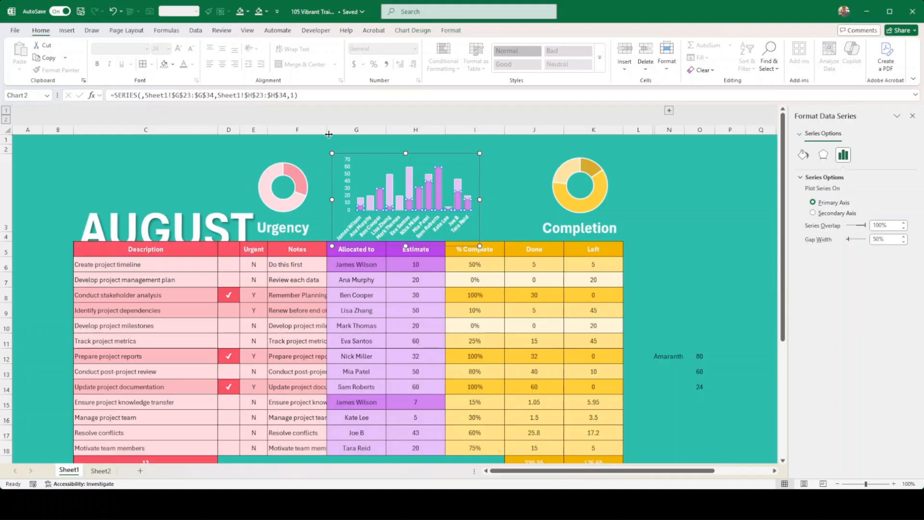
pyautogui.moveTo(327, 131); pyautogui.dragTo(416, 130)
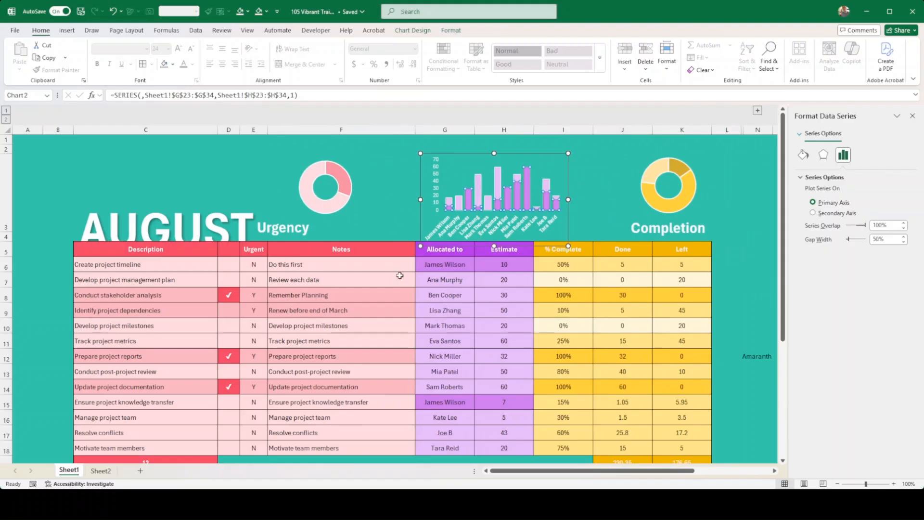
pyautogui.click(400, 276)
# Shift the pink doughnut chart and its Urgency title to the right, toward the purple column chart
pyautogui.click(378, 217)
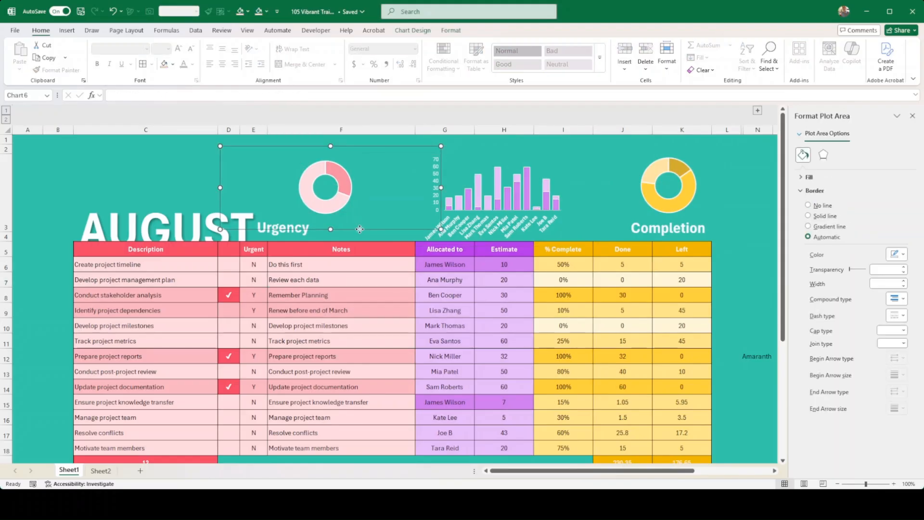
pyautogui.moveTo(360, 229); pyautogui.dragTo(395, 229)
pyautogui.click(305, 234)
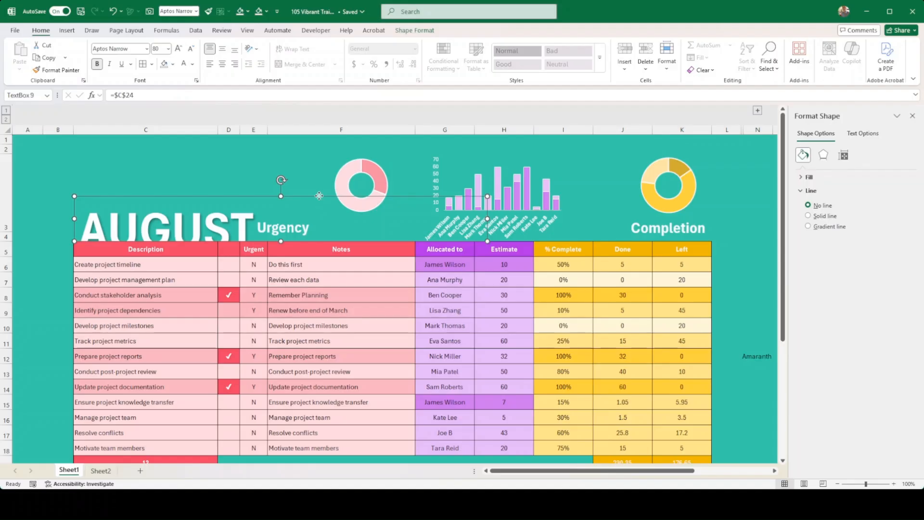
pyautogui.moveTo(319, 196); pyautogui.dragTo(375, 215)
pyautogui.click(295, 230)
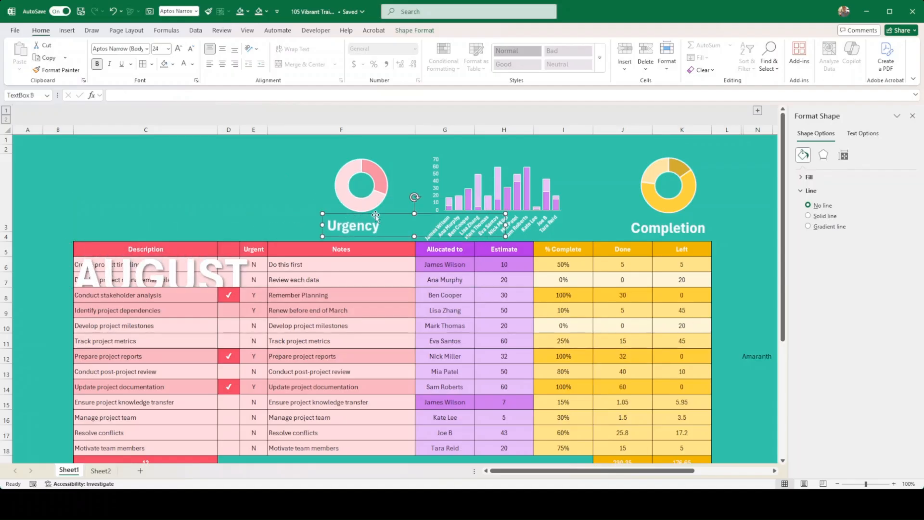
# Move the AUGUST title up so it rests on the Description header, and place a duplicate of it over the table rows
pyautogui.click(183, 263)
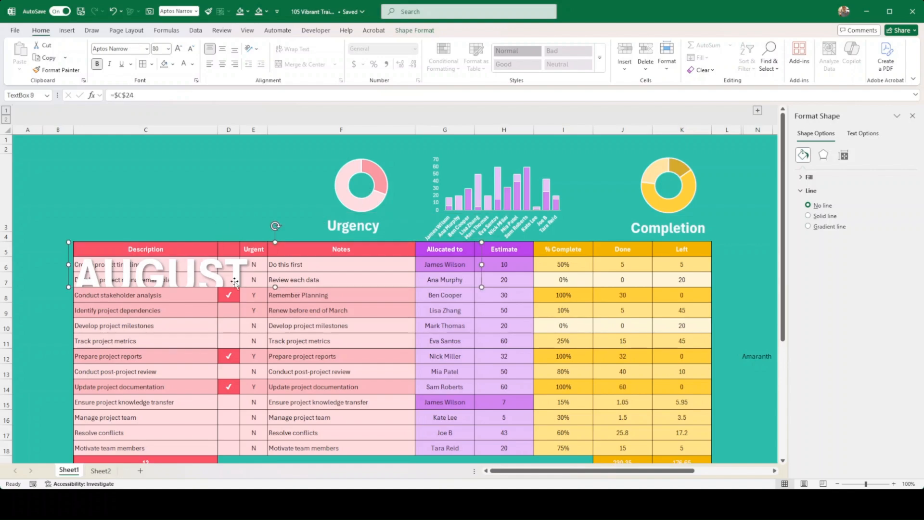
pyautogui.moveTo(94, 241); pyautogui.dragTo(106, 196)
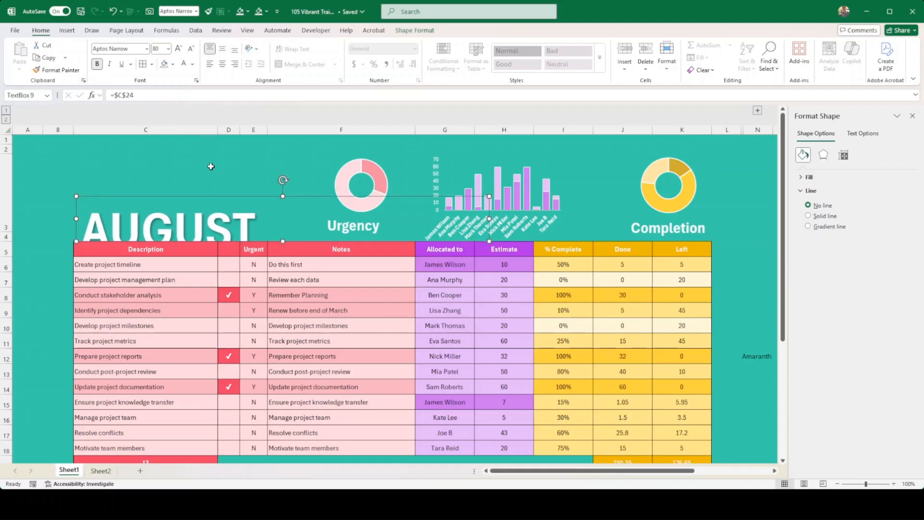
pyautogui.hotkey('ctrl', 'd')
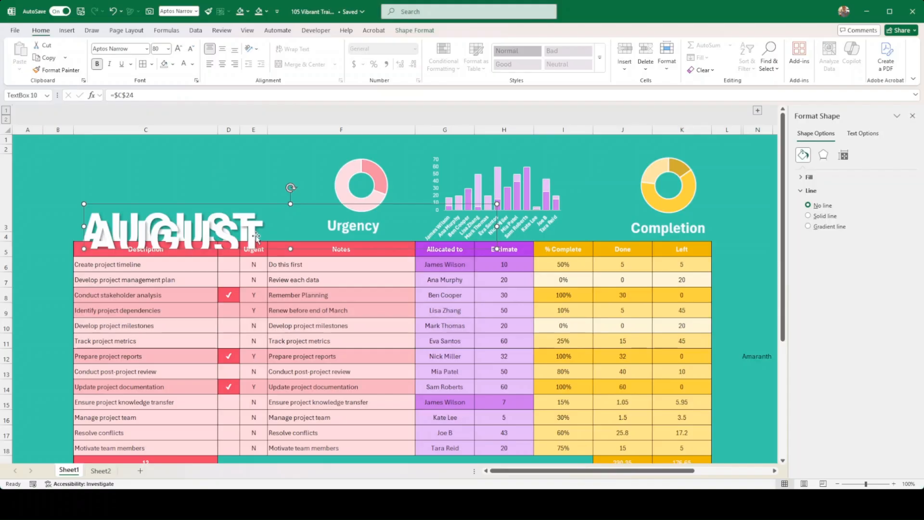
pyautogui.moveTo(266, 249); pyautogui.dragTo(241, 325)
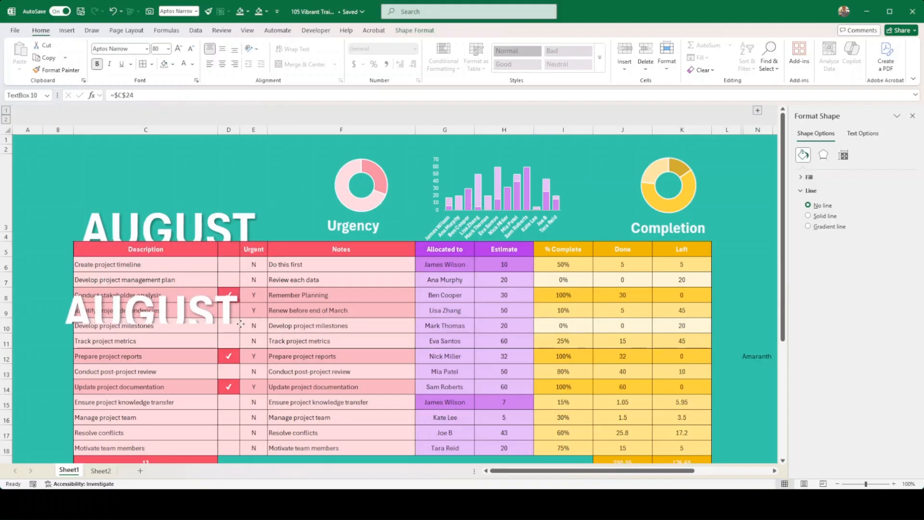
# Copy the month formula from C24 into C25 and change its format code to give =UPPER(TEXT(TODAY(),"yyyy"))
pyautogui.scroll(-2, 218, 339)
pyautogui.scroll(-2, 218, 339)
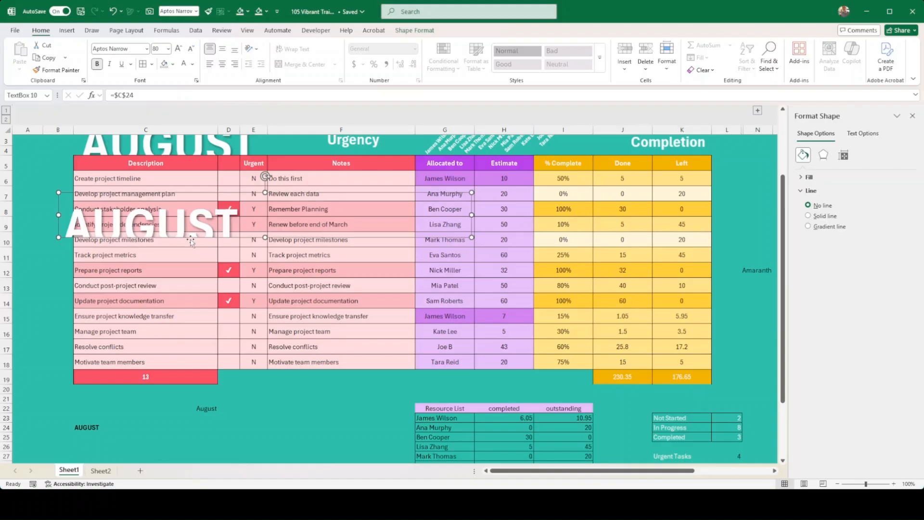
pyautogui.click(95, 424)
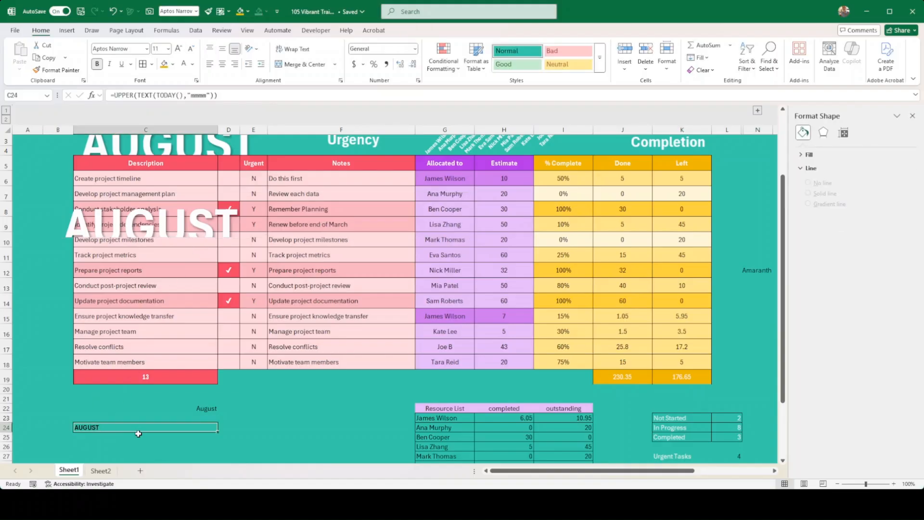
pyautogui.hotkey('ctrl', 'c')
pyautogui.click(126, 437)
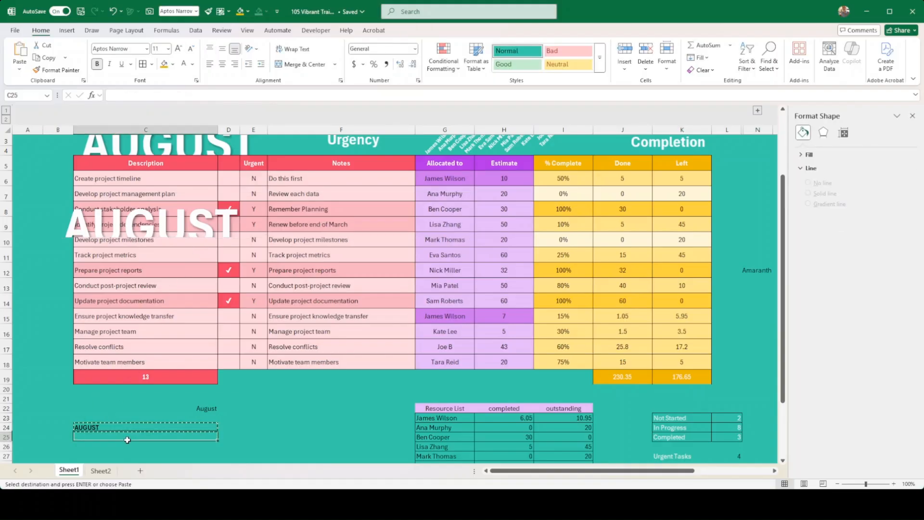
pyautogui.hotkey('ctrl', 'v')
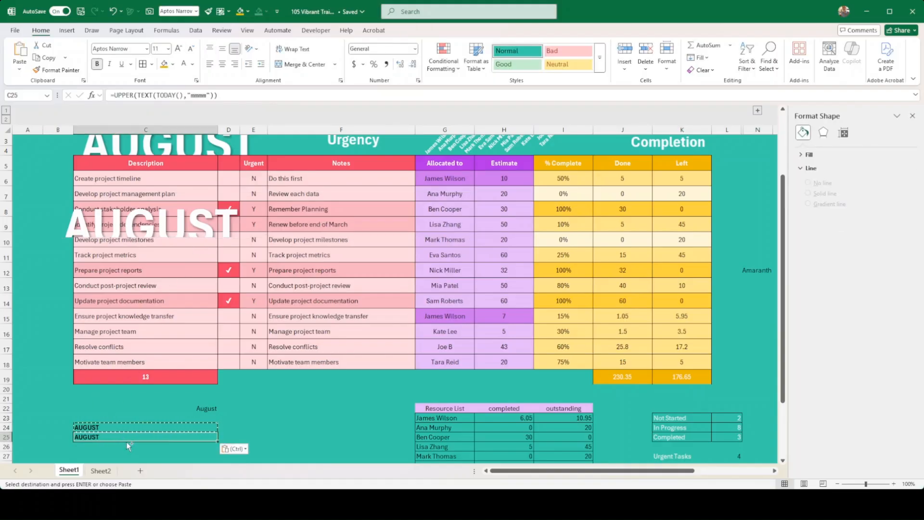
pyautogui.click(206, 95)
pyautogui.moveTo(206, 96); pyautogui.dragTo(191, 95)
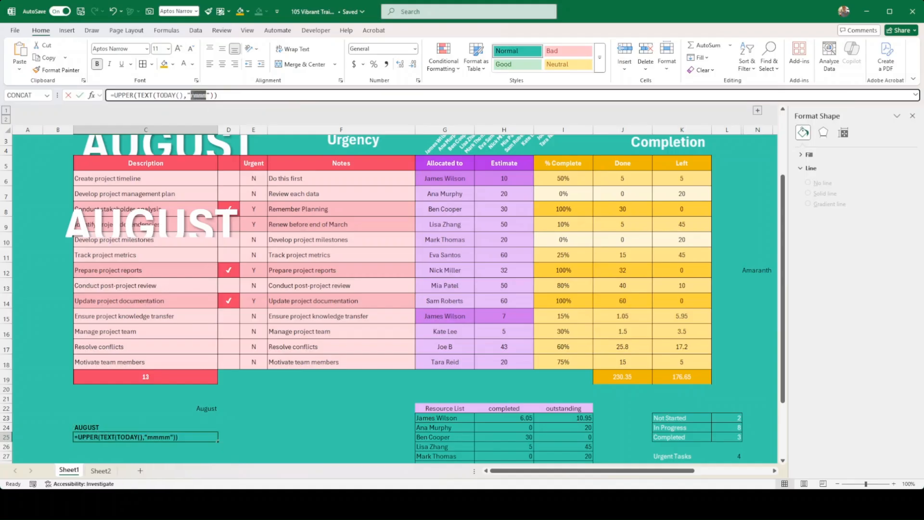
pyautogui.write('y')
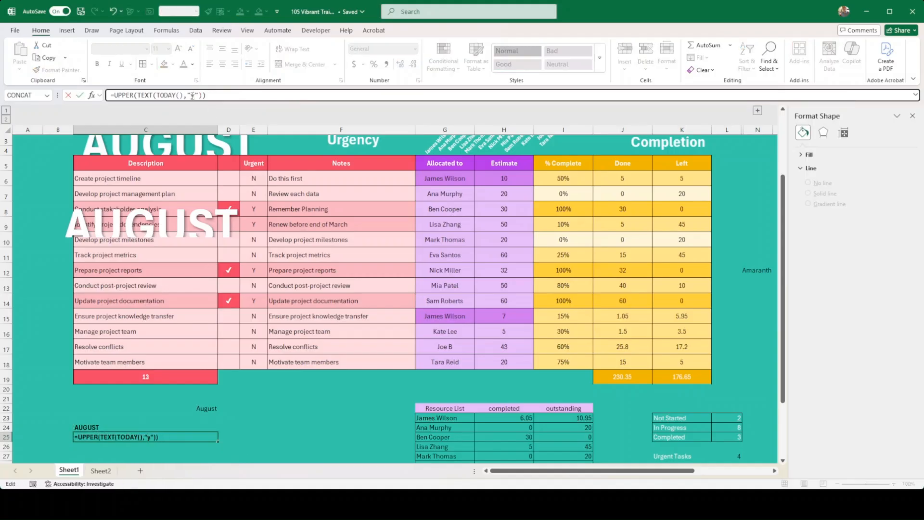
pyautogui.write('yyy')
pyautogui.press('Return')
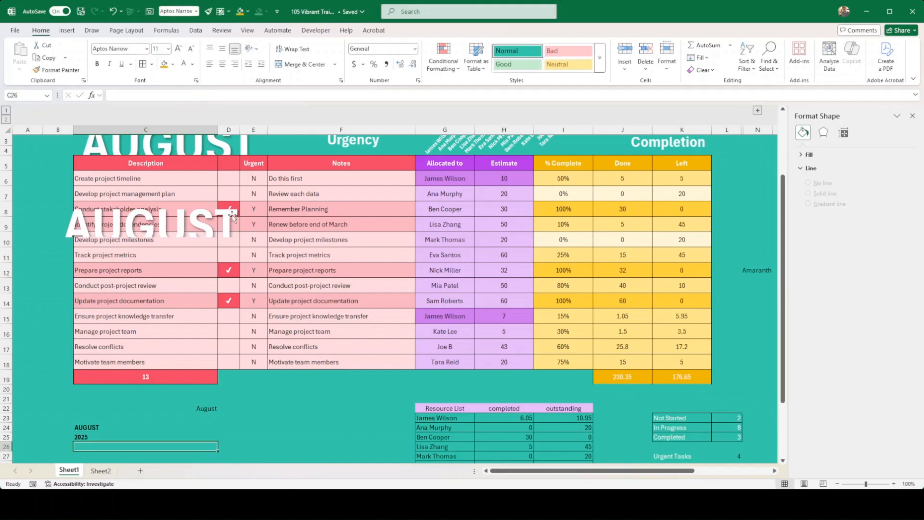
# Link the duplicate title text box over the table rows to cell $C$25
pyautogui.click(188, 226)
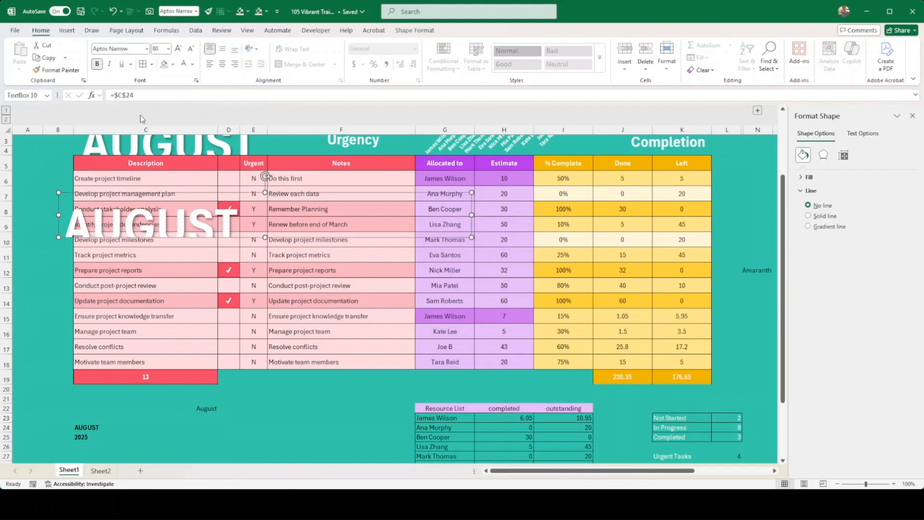
pyautogui.click(135, 94)
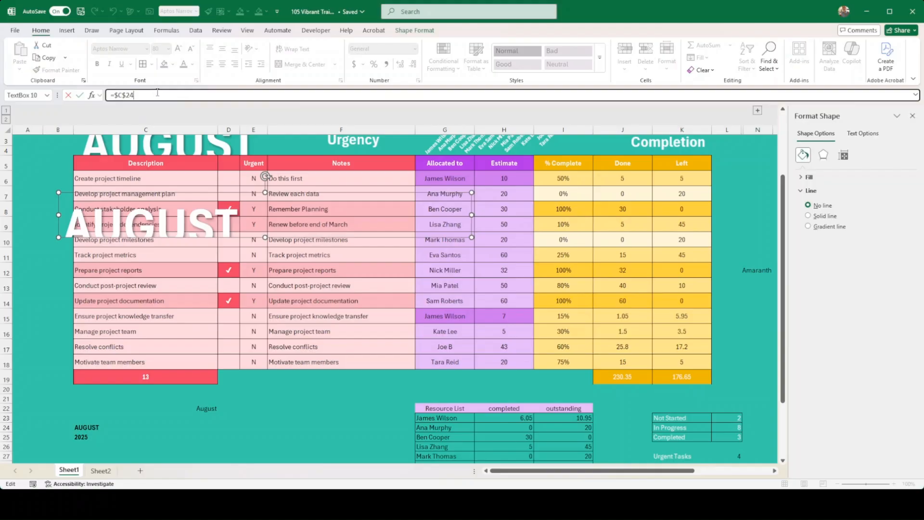
pyautogui.write('5')
pyautogui.press('Return')
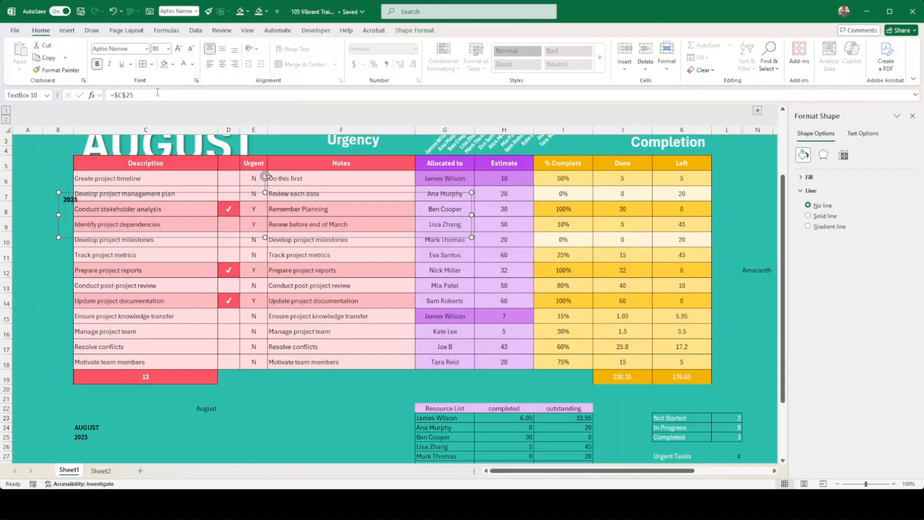
# Copy the AUGUST title's formatting onto the small year text box
pyautogui.click(43, 163)
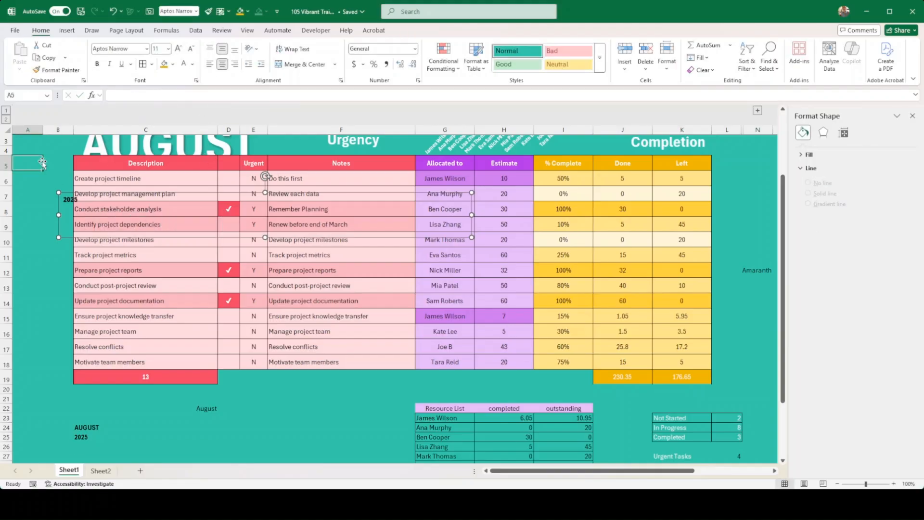
pyautogui.scroll(2, 73, 167)
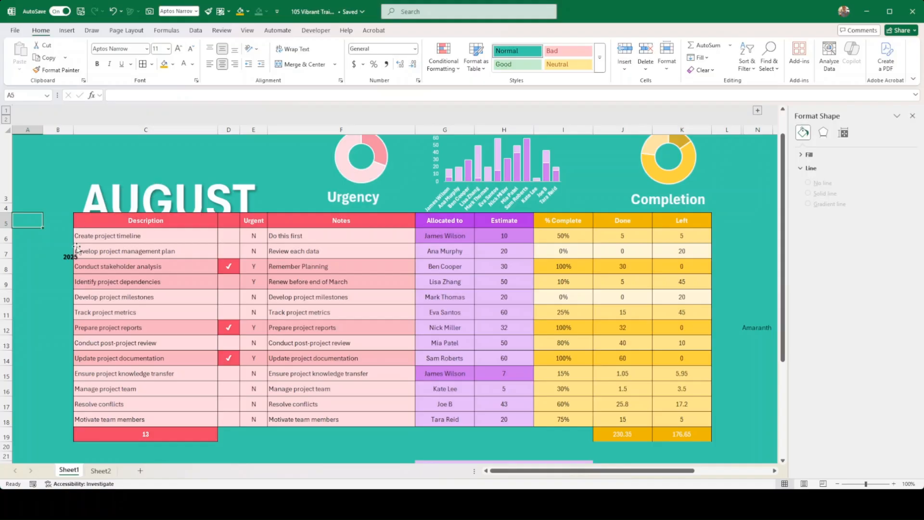
pyautogui.click(139, 205)
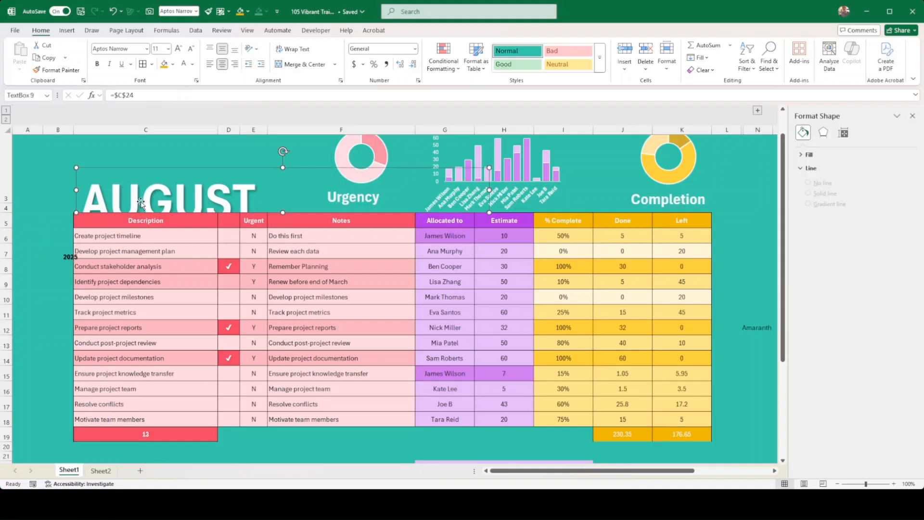
pyautogui.click(62, 70)
pyautogui.click(74, 256)
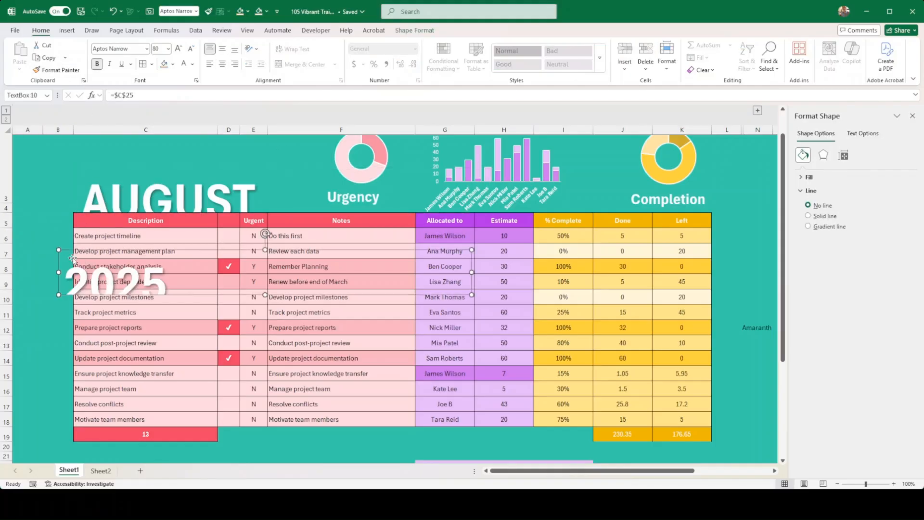
# Increase the year text box's height to fit the whole number and set its font size to 60
pyautogui.moveTo(144, 251); pyautogui.dragTo(146, 228)
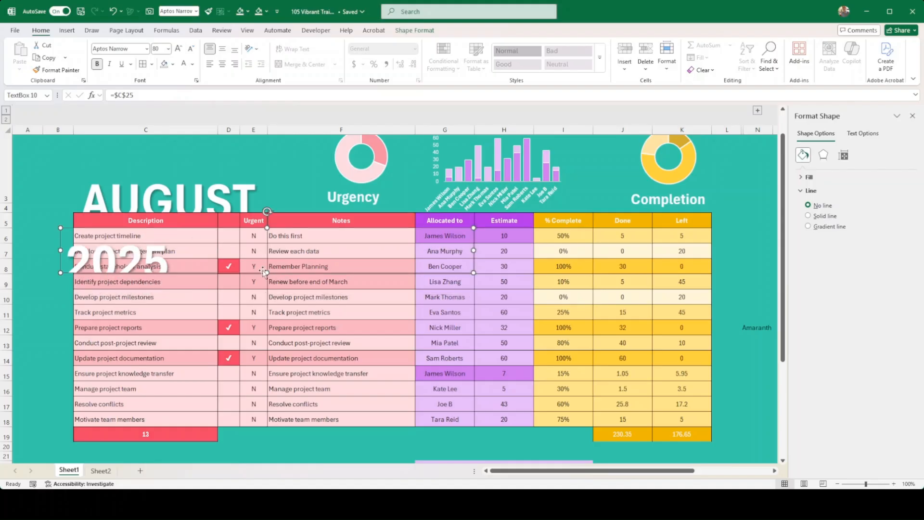
pyautogui.moveTo(267, 273); pyautogui.dragTo(267, 292)
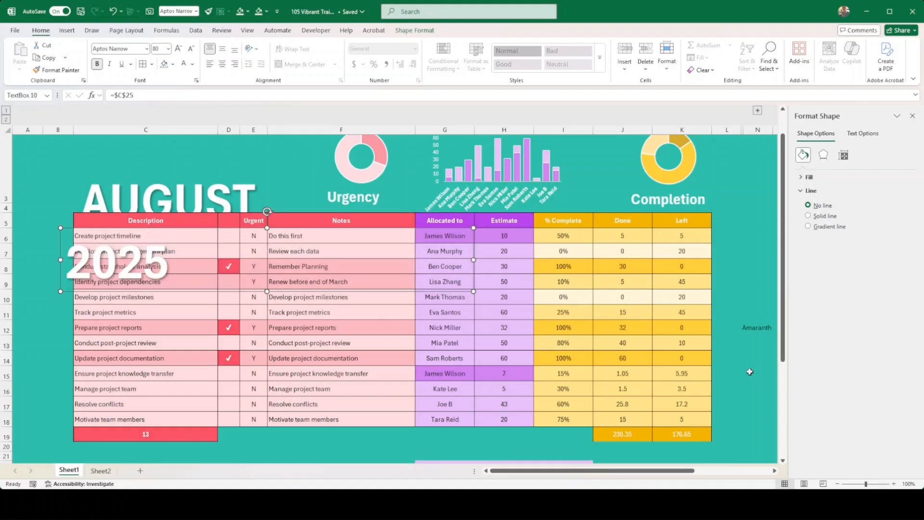
pyautogui.click(750, 372)
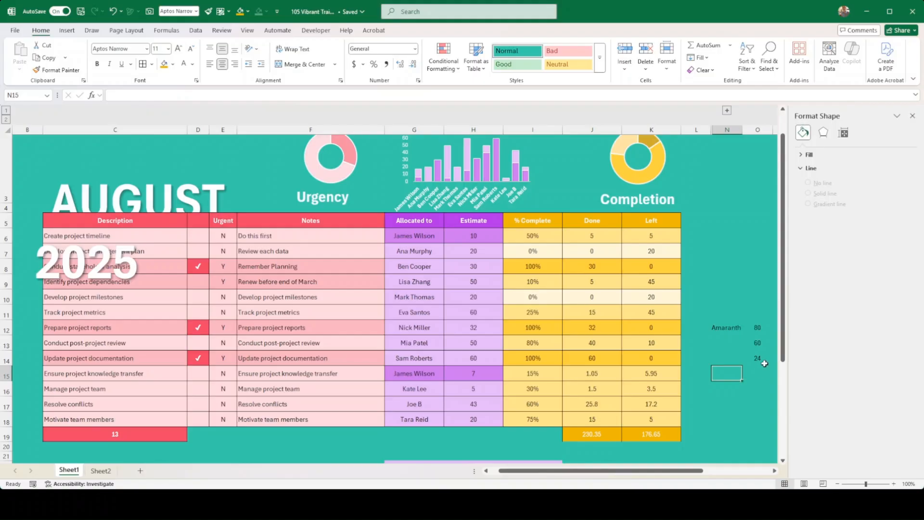
pyautogui.click(155, 287)
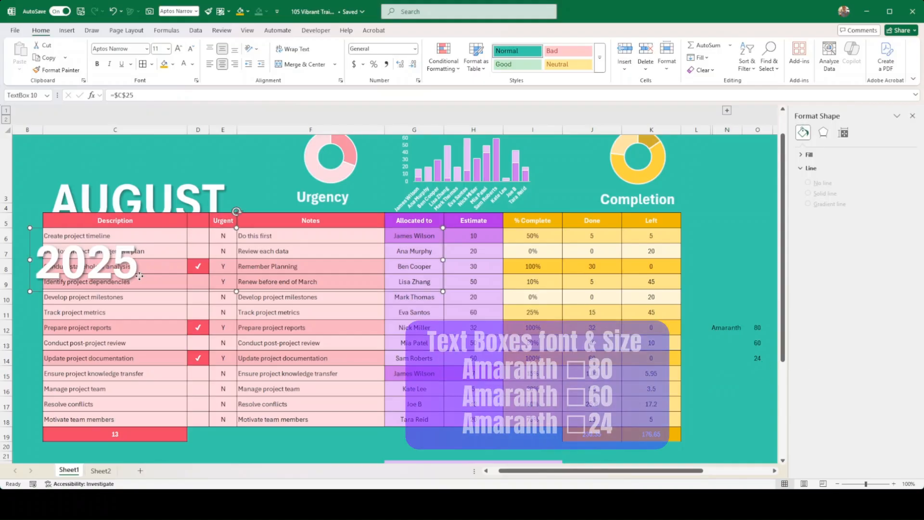
pyautogui.click(156, 49)
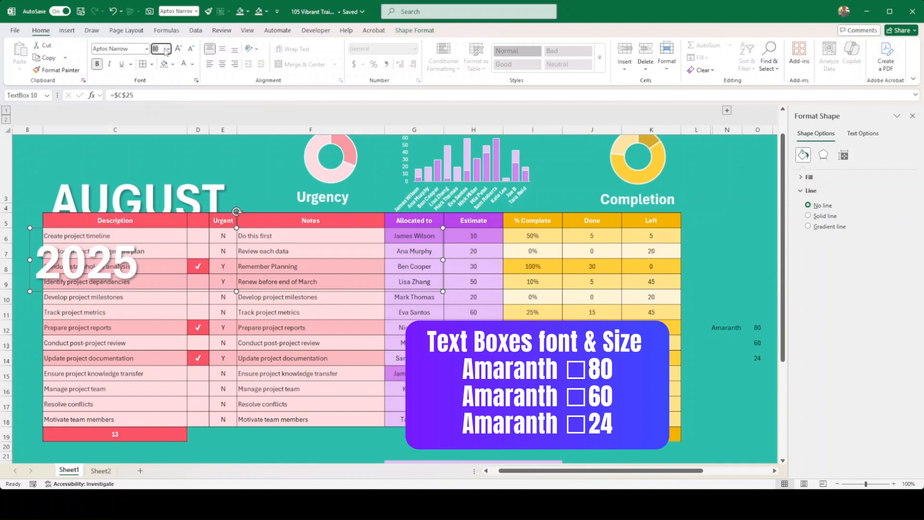
pyautogui.write('60')
pyautogui.press('Return')
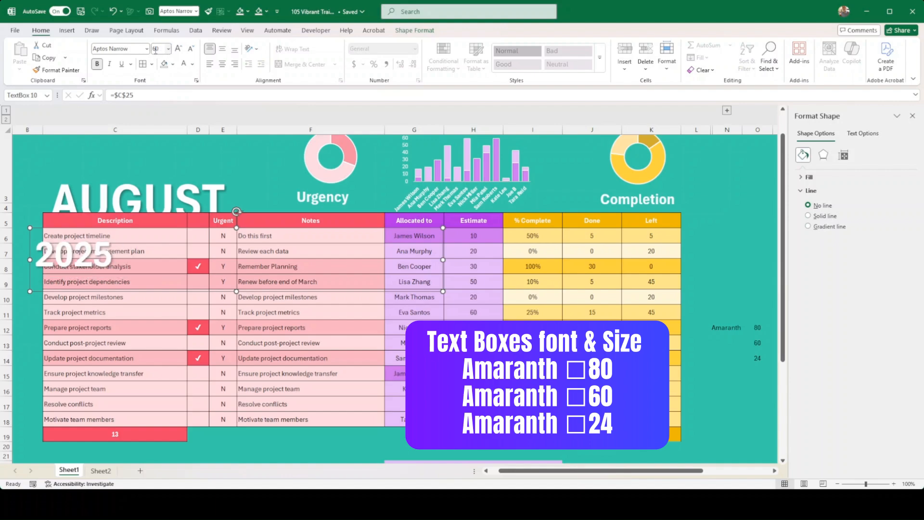
# Place the year text box above the table so the year slightly overlaps the top of the AUGUST title
pyautogui.moveTo(170, 290); pyautogui.dragTo(184, 214)
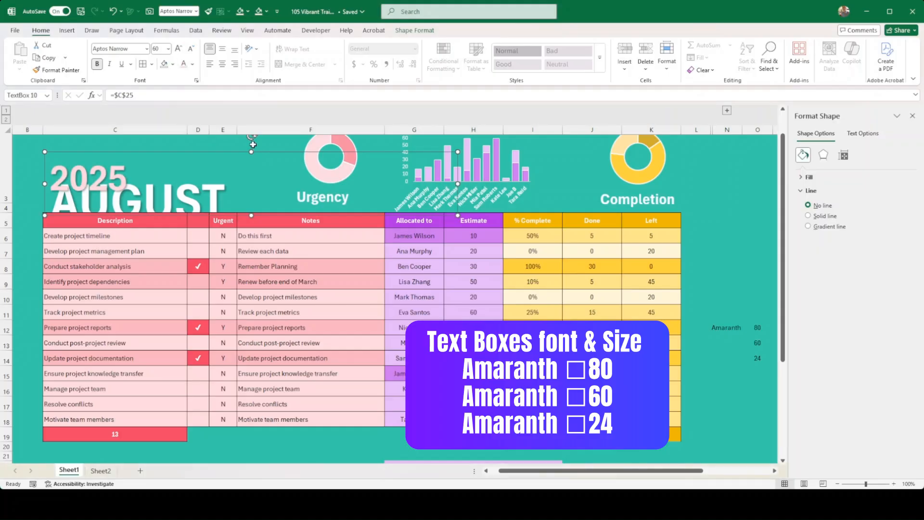
pyautogui.click(29, 254)
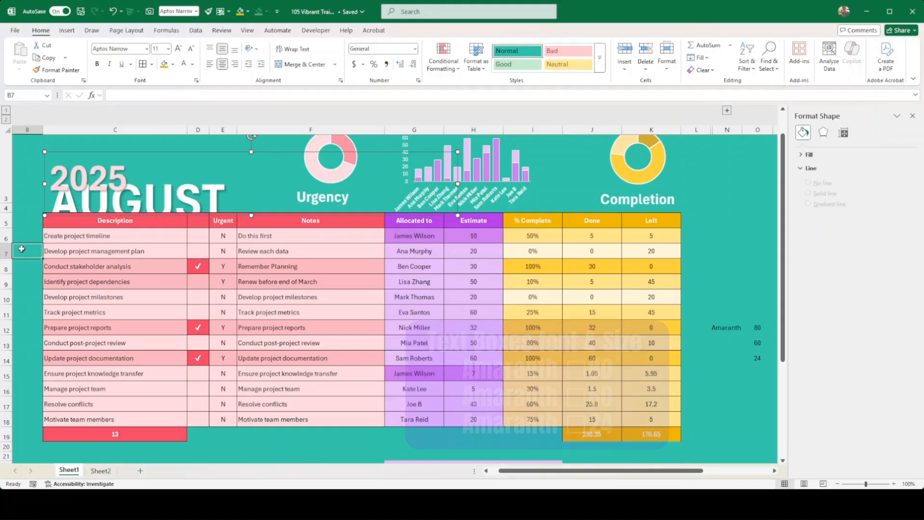
pyautogui.scroll(1, 54, 271)
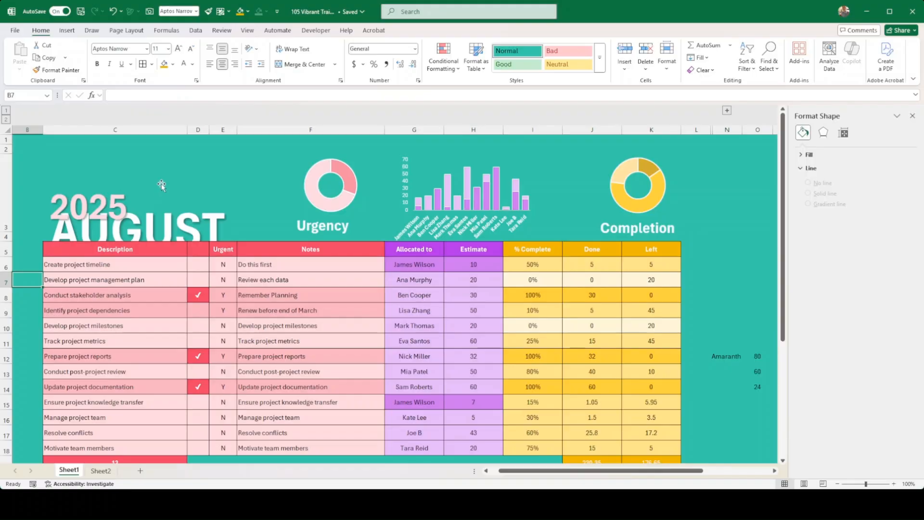
# Duplicate the year text box and place the copy over the upper table rows
pyautogui.click(207, 232)
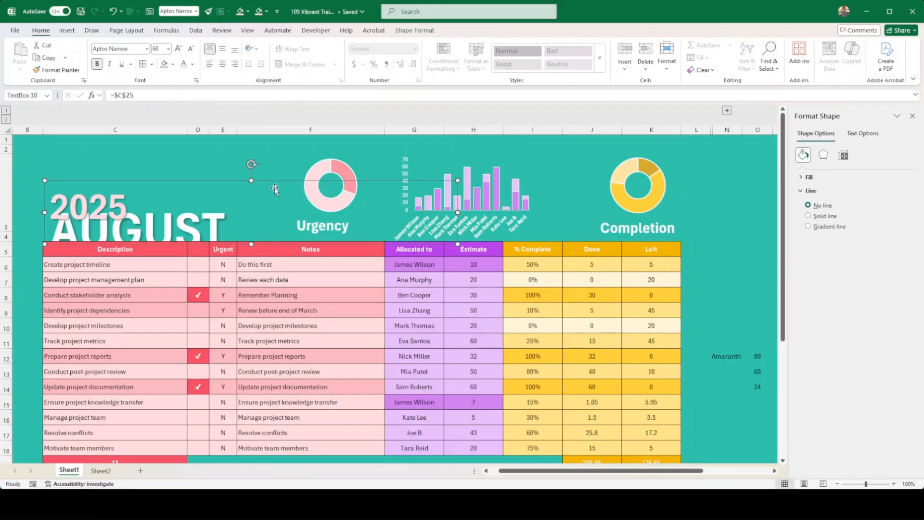
pyautogui.hotkey('ctrl', 'd')
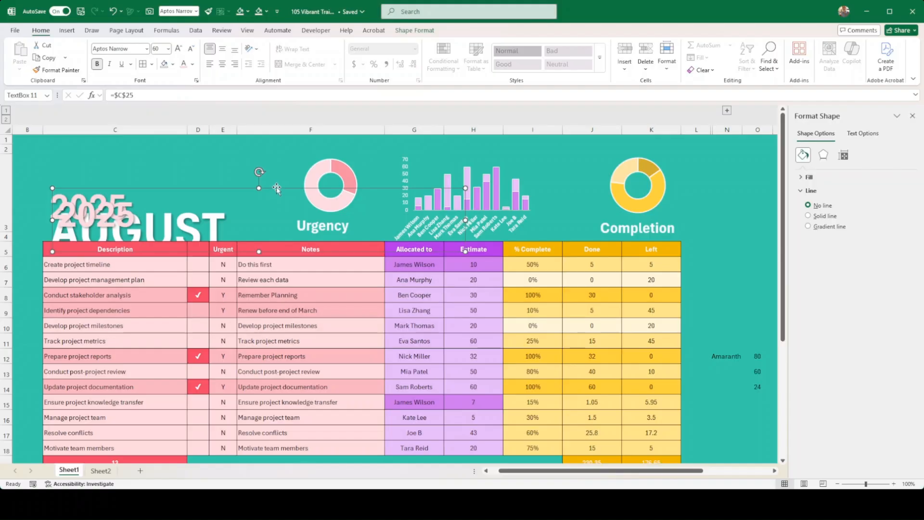
pyautogui.moveTo(276, 188); pyautogui.dragTo(289, 155)
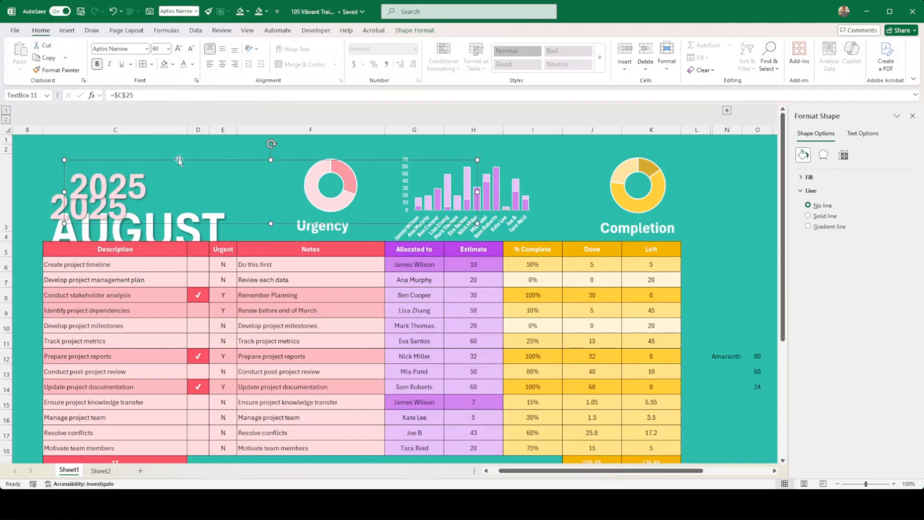
pyautogui.moveTo(178, 160); pyautogui.dragTo(184, 282)
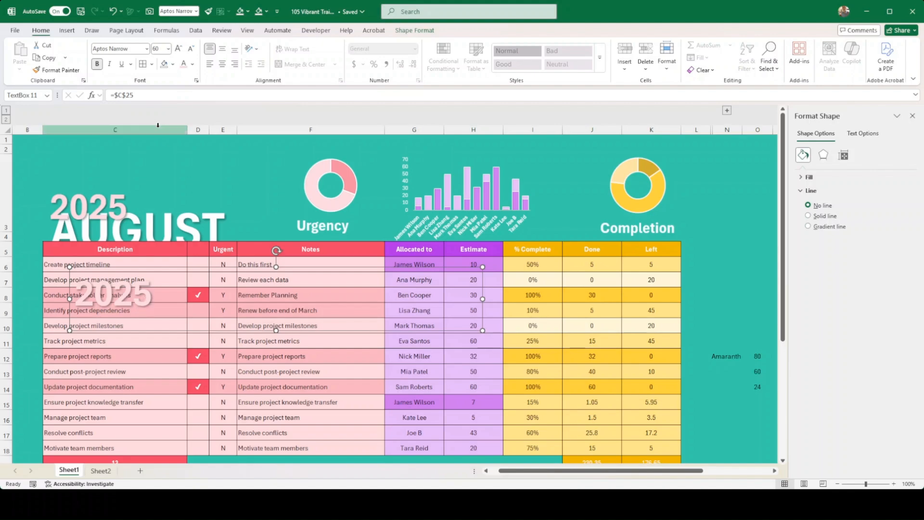
# Remove the cell link from the duplicated year text box and replace its text with "Your Report"
pyautogui.moveTo(136, 98); pyautogui.dragTo(97, 98)
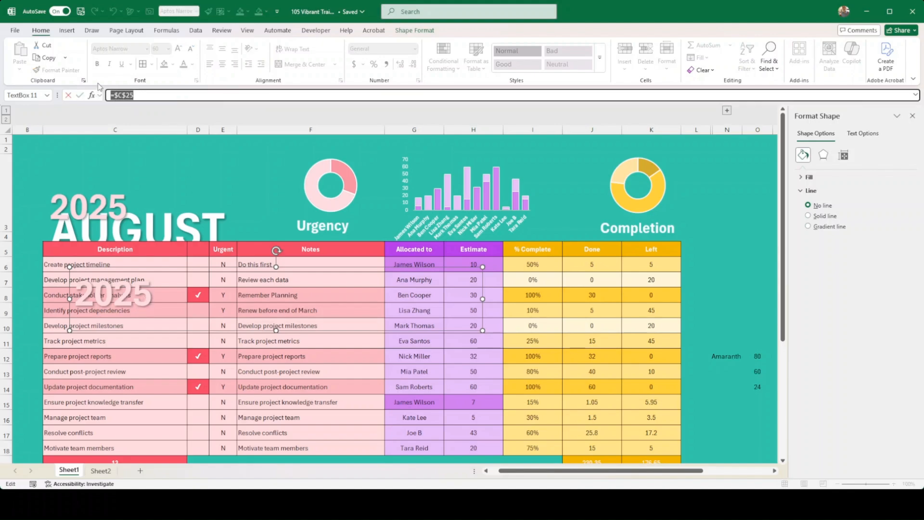
pyautogui.press('Delete')
pyautogui.press('Return')
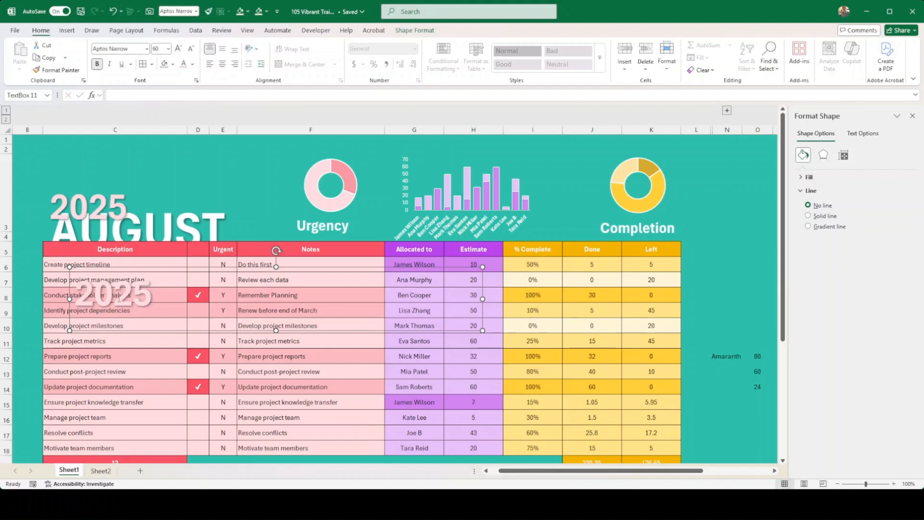
pyautogui.click(140, 305)
pyautogui.press('BackSpace')
pyautogui.press('BackSpace')
pyautogui.press('BackSpace')
pyautogui.press('BackSpace')
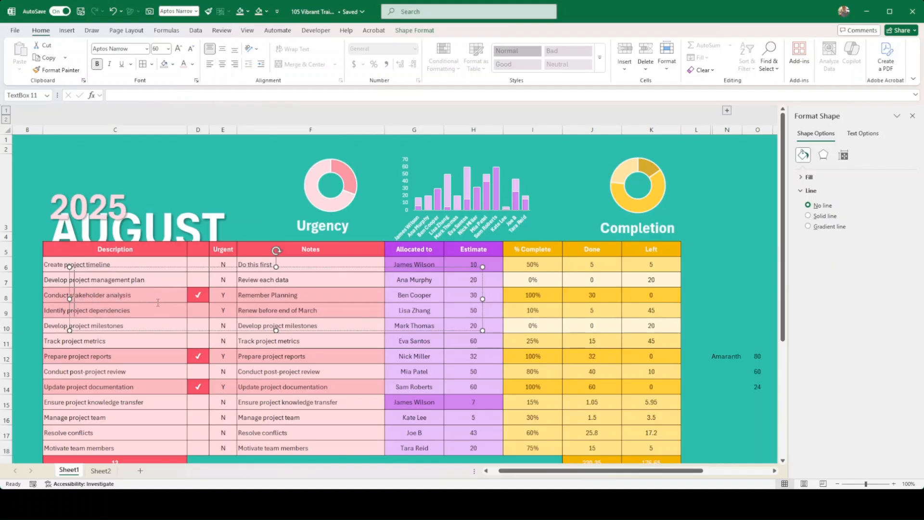
pyautogui.write('Your Report')
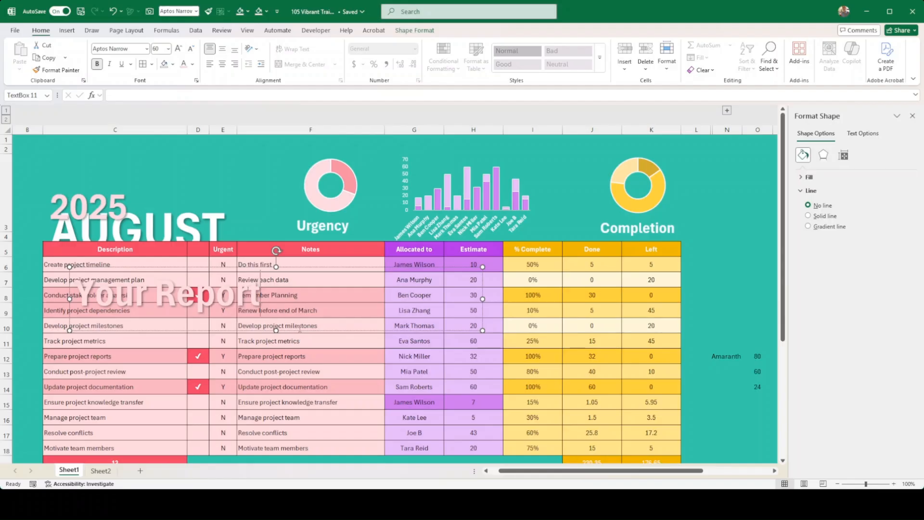
# Move the "Your Report" text box above the year and replace its text with "My Task List"
pyautogui.moveTo(297, 330); pyautogui.dragTo(273, 203)
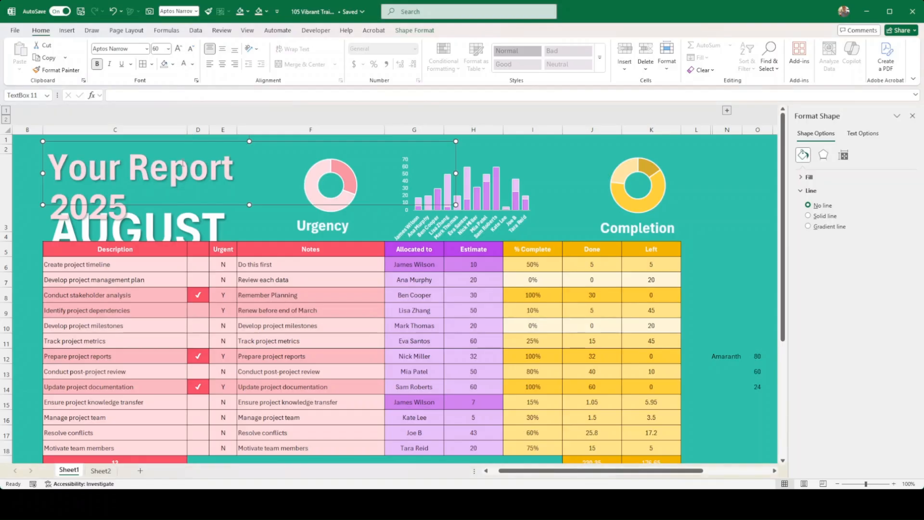
pyautogui.moveTo(236, 169); pyautogui.dragTo(47, 169)
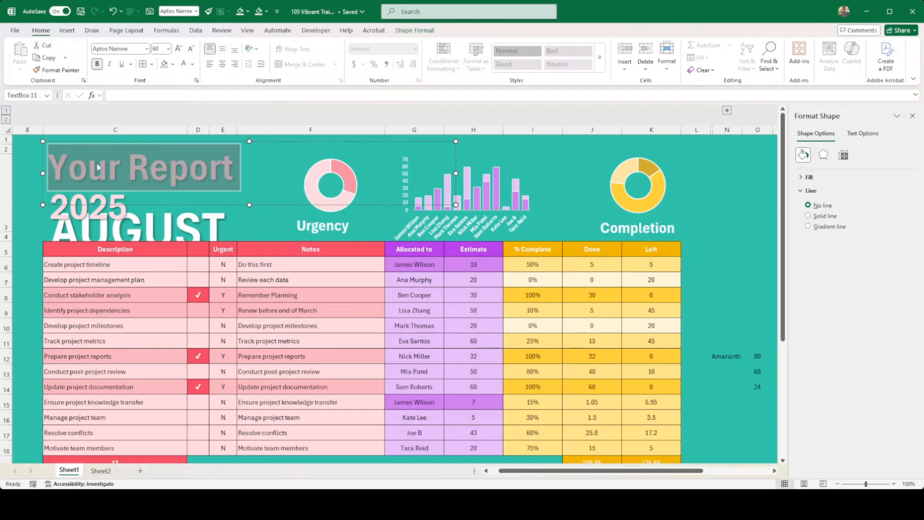
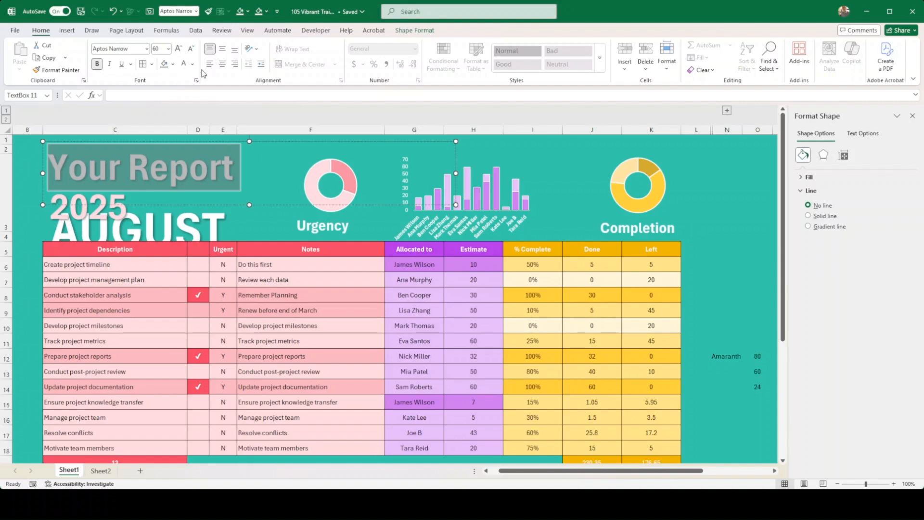
pyautogui.write('My Tas')
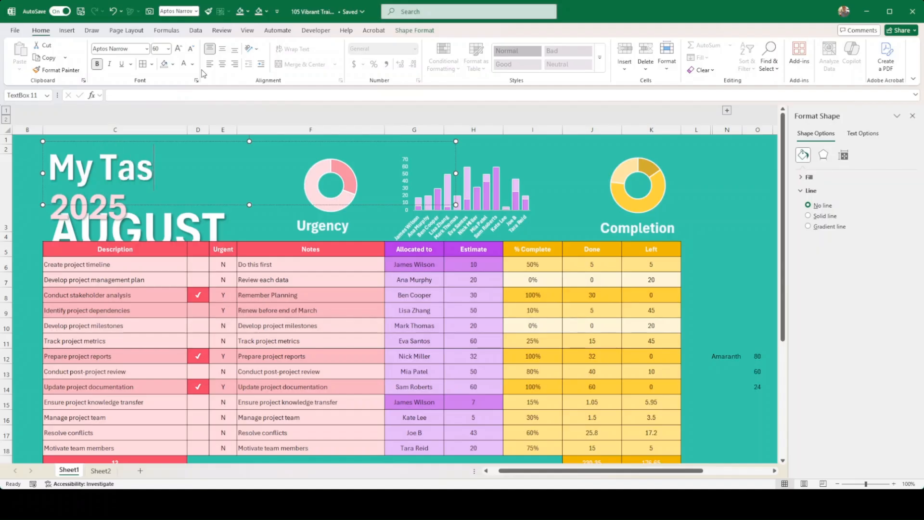
pyautogui.write('k List')
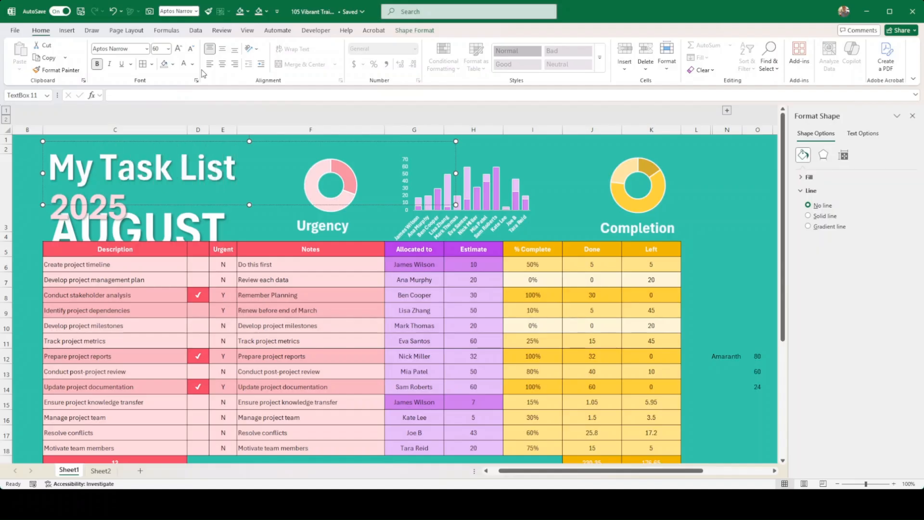
# Narrow the report title's text box so it ends before the Urgency chart, and set its font size to 24
pyautogui.moveTo(456, 173); pyautogui.dragTo(271, 173)
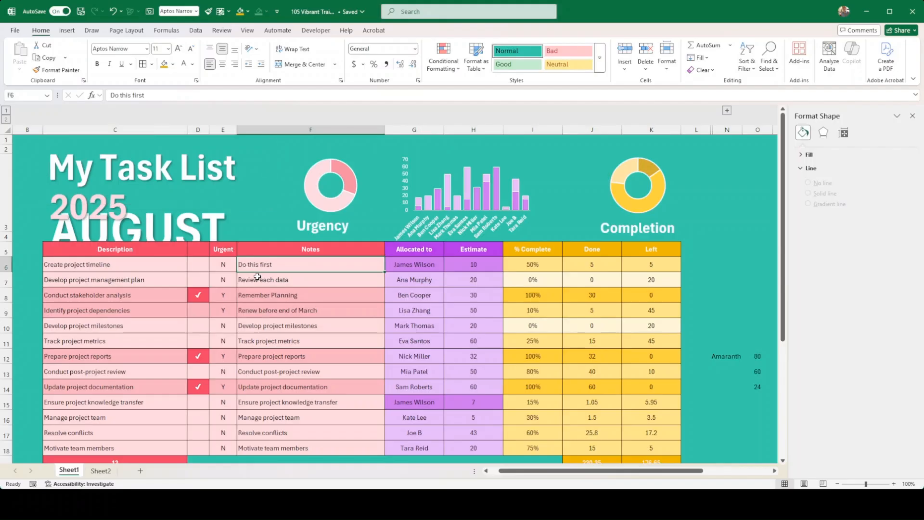
pyautogui.click(210, 203)
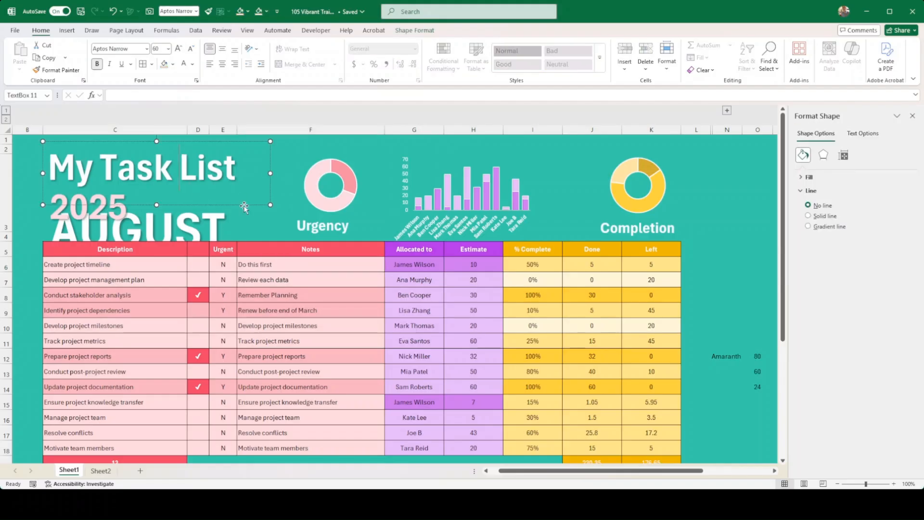
pyautogui.click(156, 49)
pyautogui.write('24')
pyautogui.press('Return')
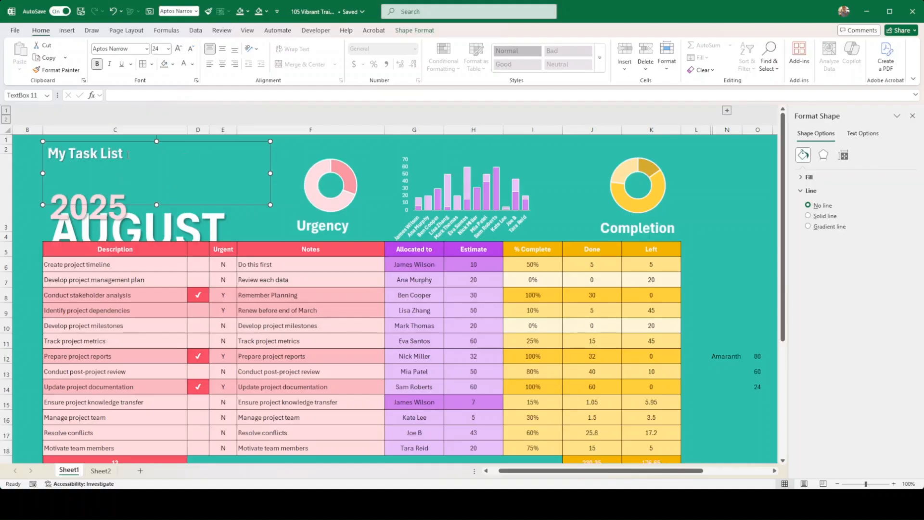
# Replace the report title with the uppercase text "MY TASK LIST" and increase its font size to 32
pyautogui.moveTo(127, 154); pyautogui.dragTo(91, 135)
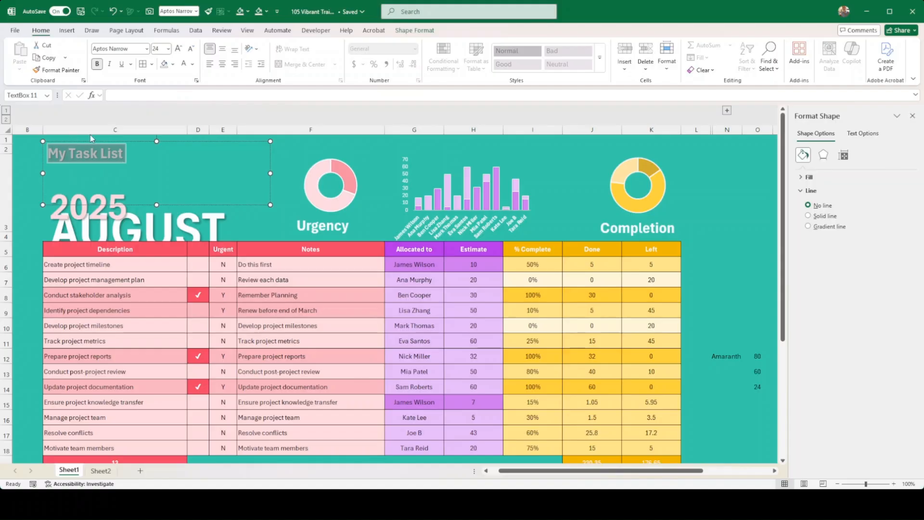
pyautogui.write('MY TASK LIST')
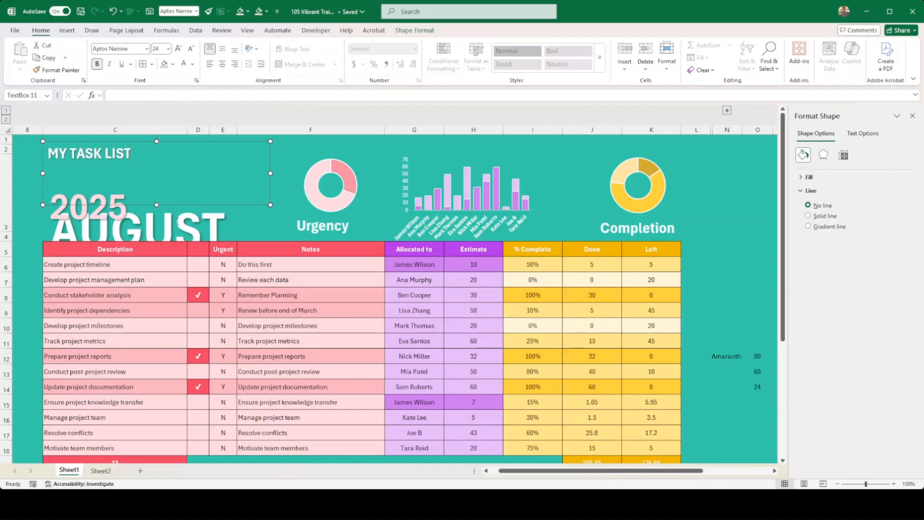
pyautogui.click(256, 195)
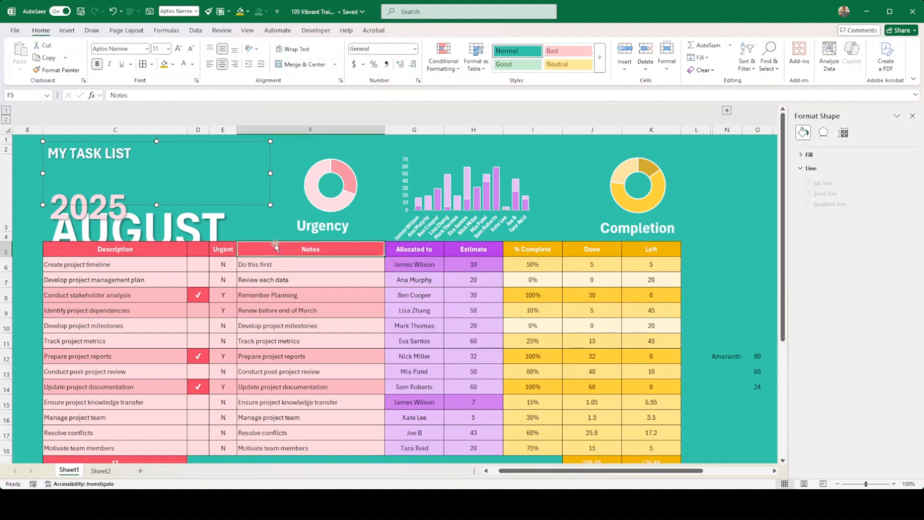
pyautogui.click(177, 157)
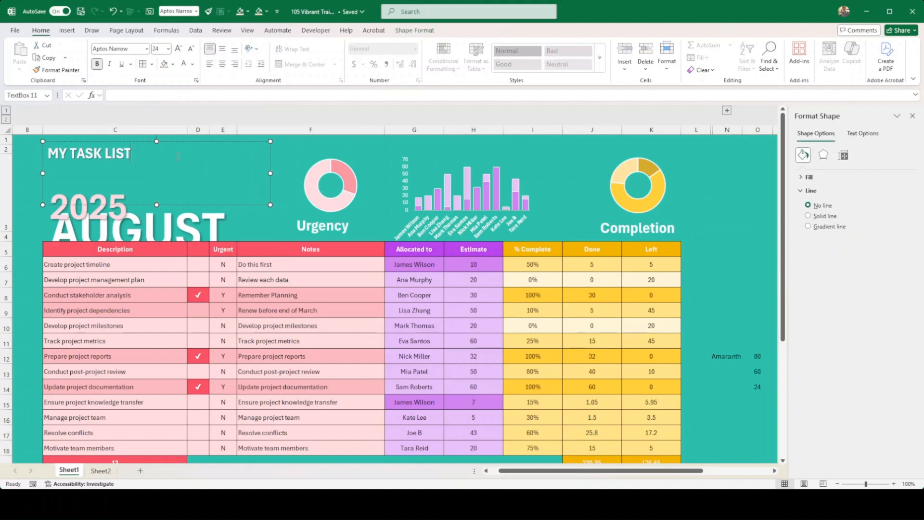
pyautogui.click(228, 205)
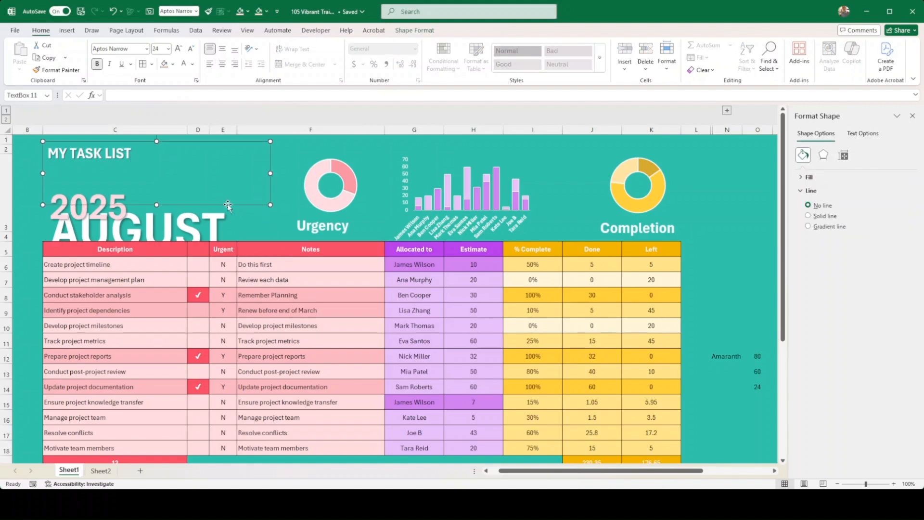
pyautogui.click(178, 49)
pyautogui.click(178, 49)
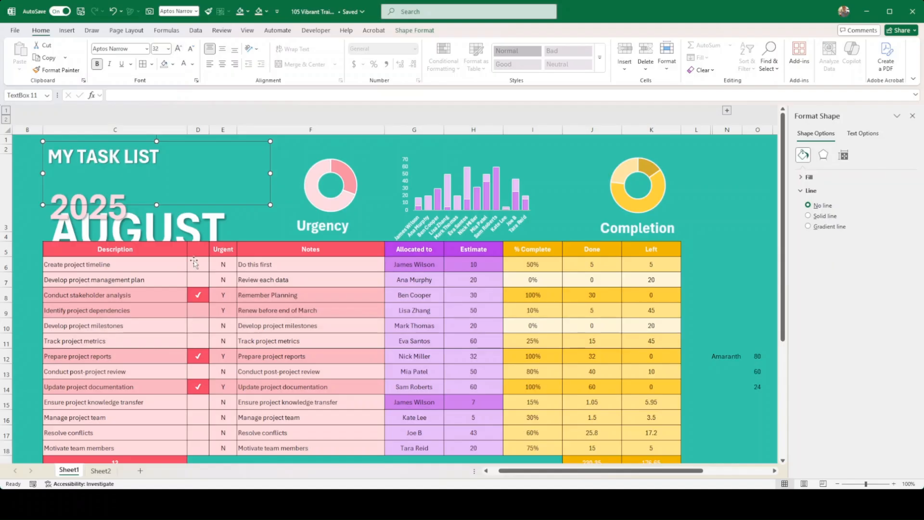
pyautogui.click(197, 291)
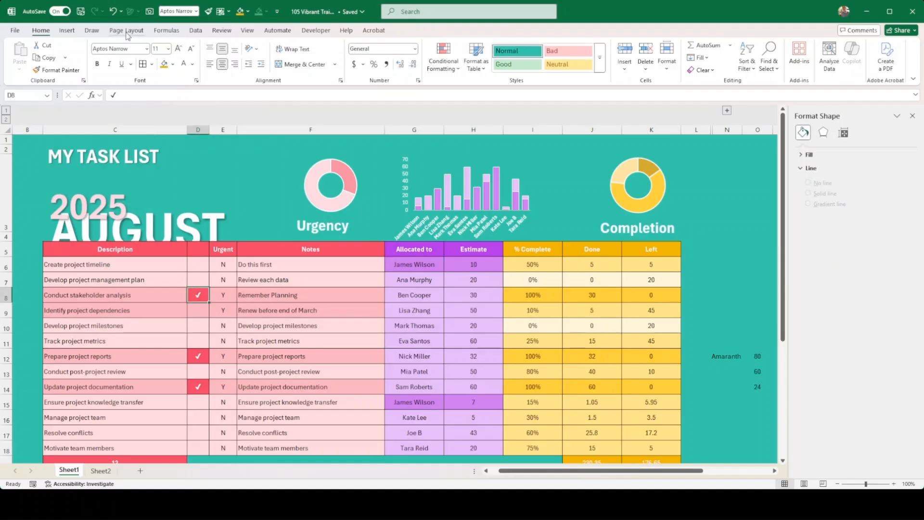
# Insert an empty text box about 37 cm wide and 1.3 cm high and place it across the lower part of the banner
pyautogui.click(67, 31)
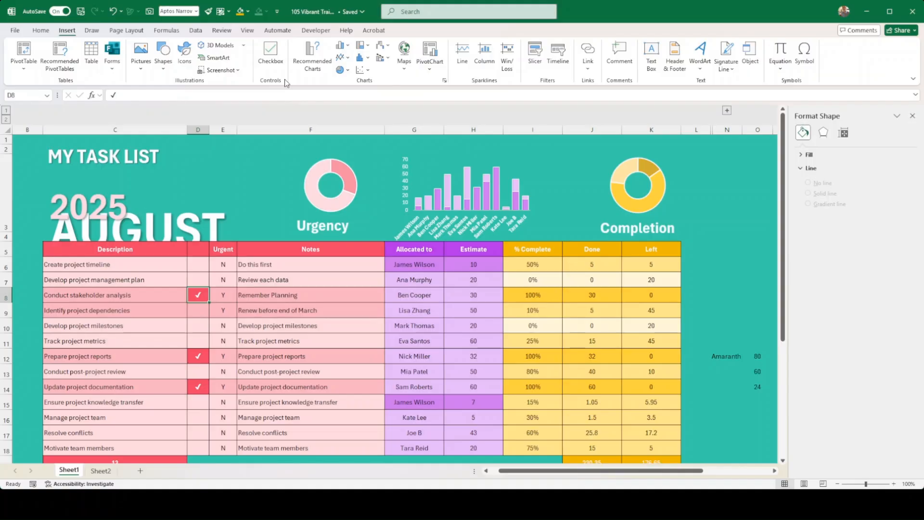
pyautogui.click(652, 56)
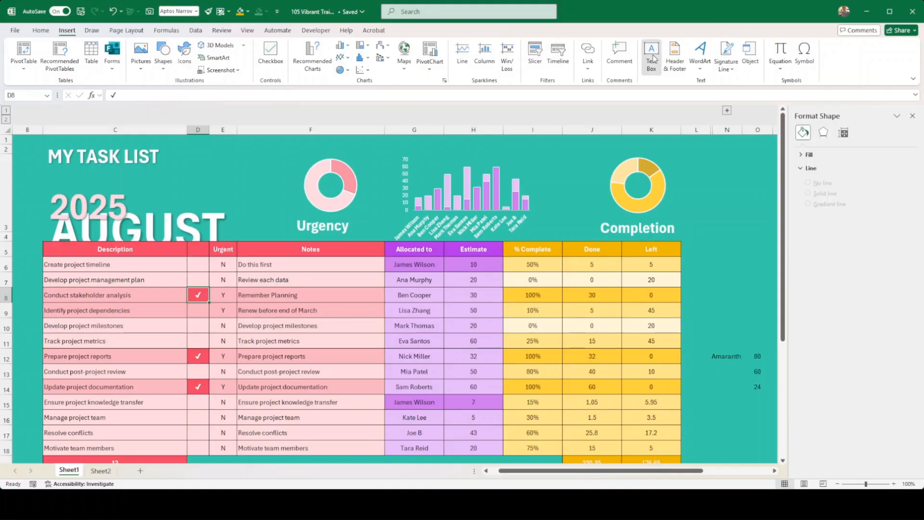
pyautogui.moveTo(383, 267); pyautogui.dragTo(696, 279)
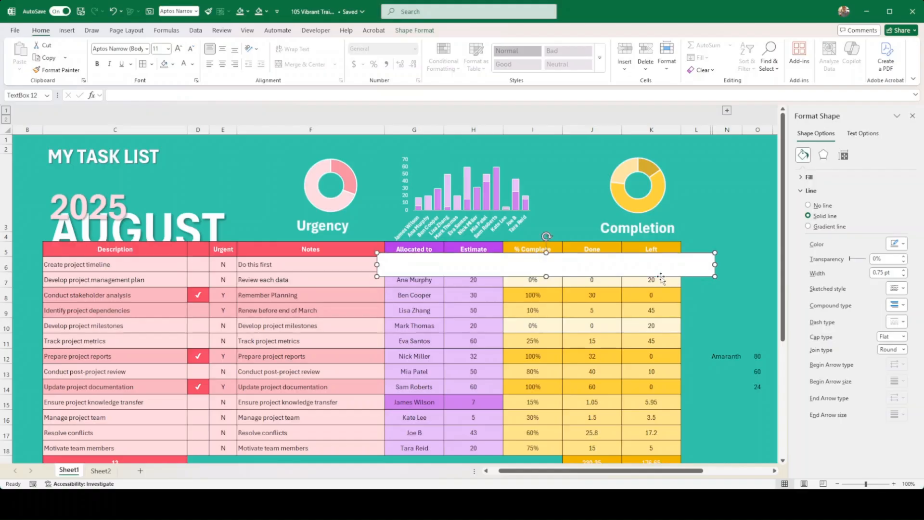
pyautogui.moveTo(377, 264); pyautogui.dragTo(43, 265)
pyautogui.moveTo(441, 278); pyautogui.dragTo(467, 235)
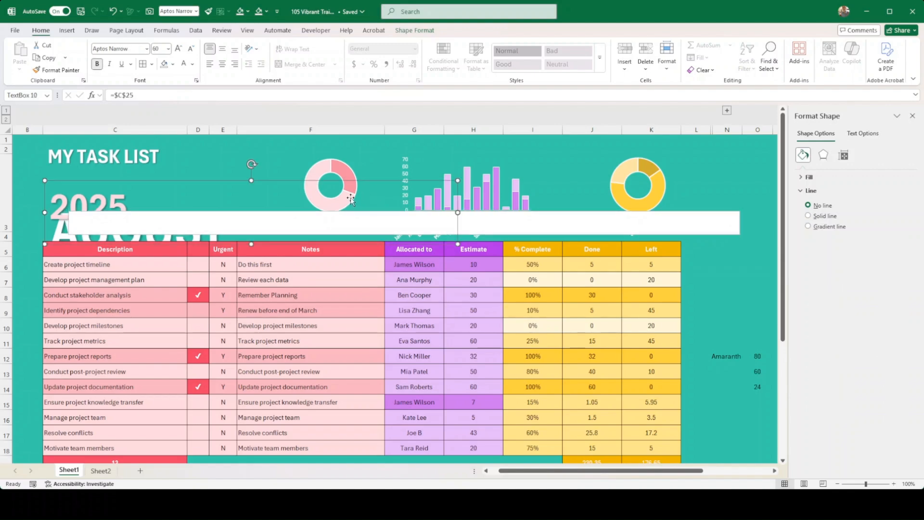
# Nudge the Urgency and Completion doughnut charts slightly upward
pyautogui.click(347, 179)
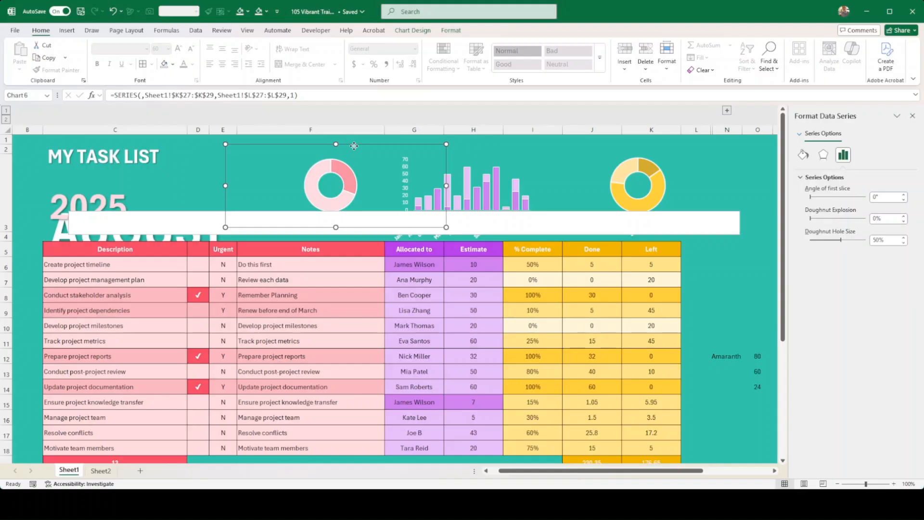
pyautogui.click(645, 161)
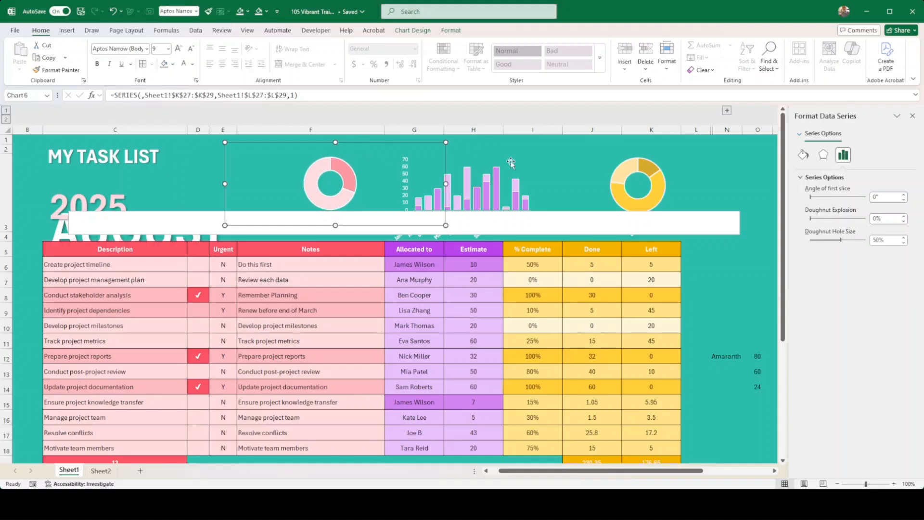
pyautogui.moveTo(648, 143); pyautogui.dragTo(647, 140)
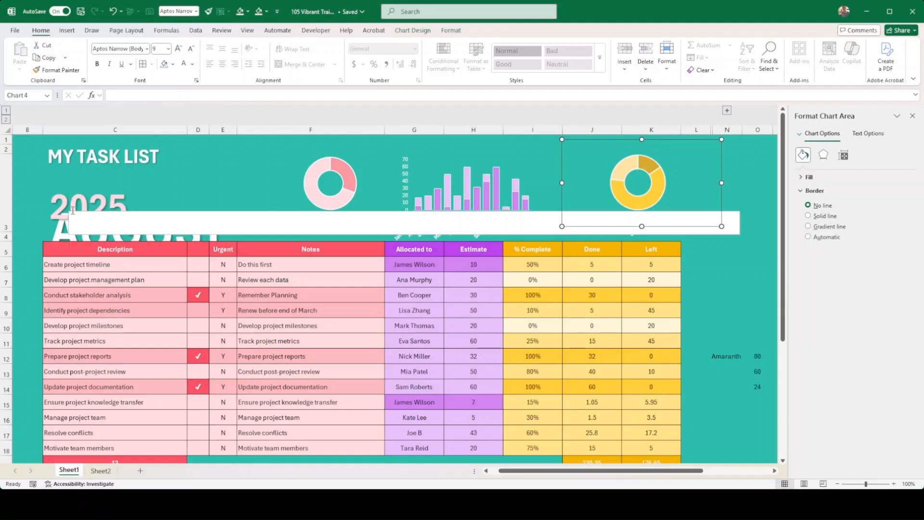
# Move the wide empty text box down over the table's header row and nudge the Completion doughnut chart slightly up and right
pyautogui.click(736, 230)
pyautogui.moveTo(736, 230); pyautogui.dragTo(736, 270)
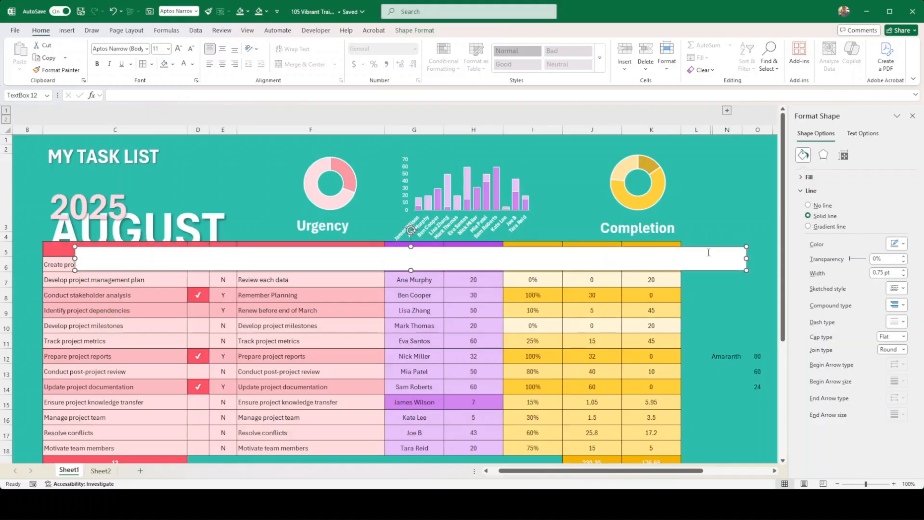
pyautogui.click(640, 226)
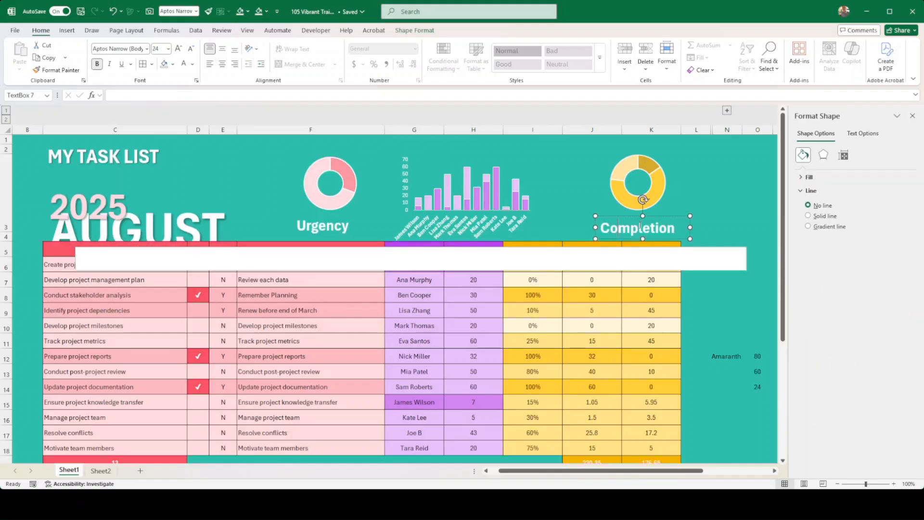
pyautogui.click(652, 215)
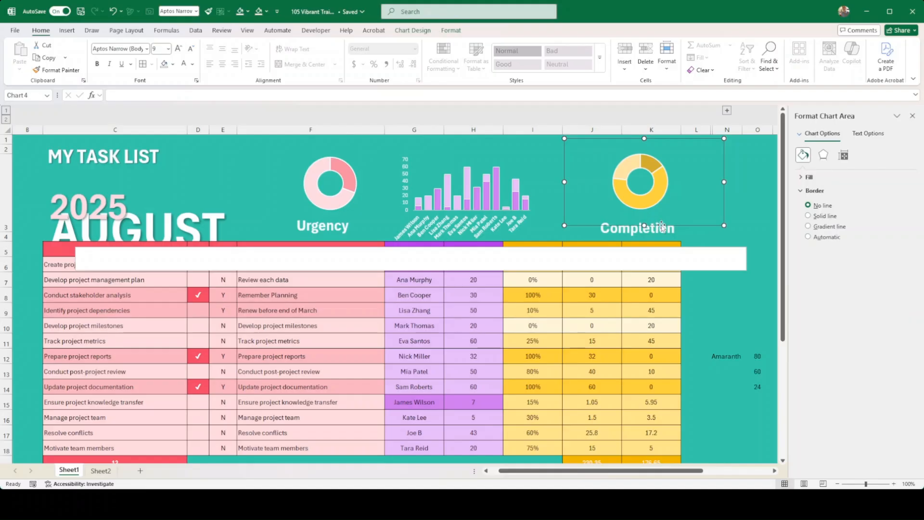
pyautogui.click(664, 228)
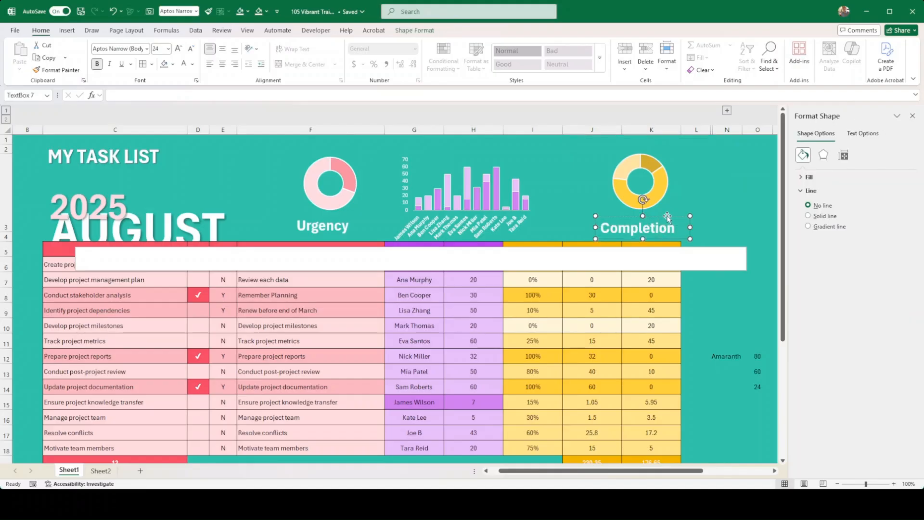
# Move the wide empty text box up across the charts and shrink the Completion doughnut chart slightly
pyautogui.click(724, 250)
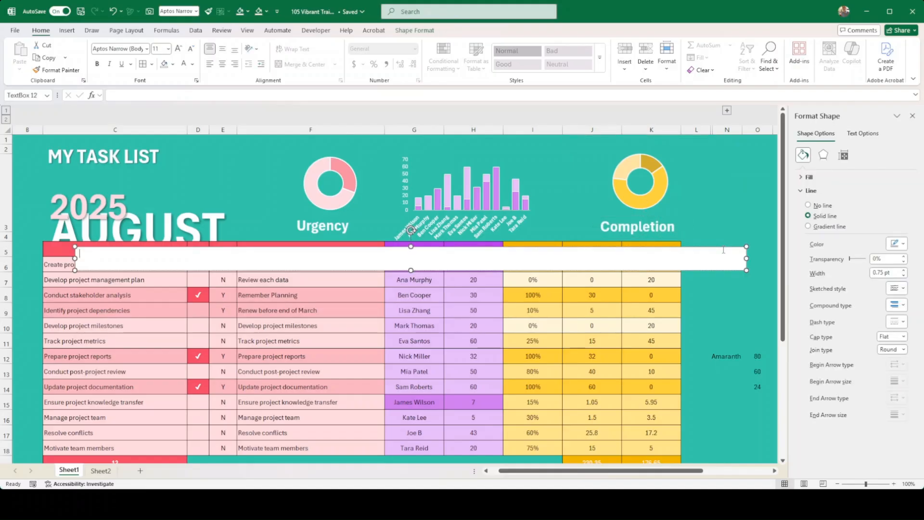
pyautogui.moveTo(722, 249); pyautogui.dragTo(702, 156)
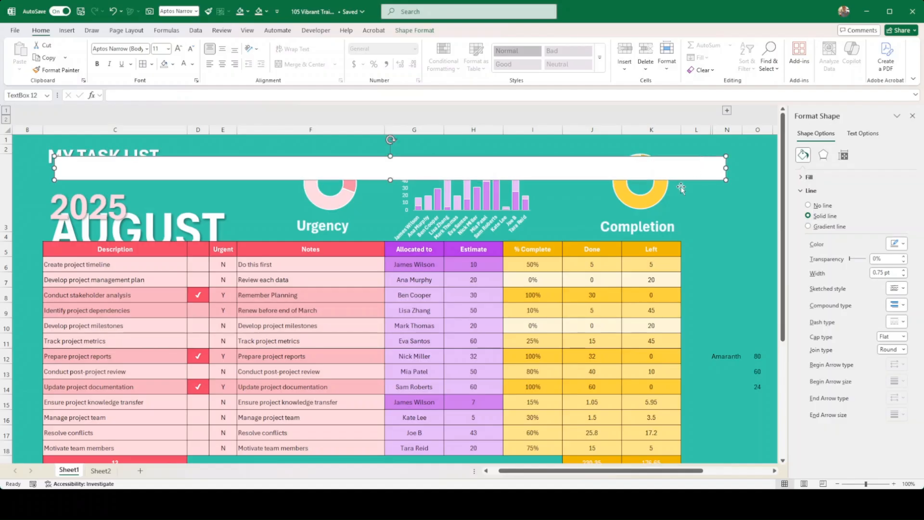
pyautogui.click(680, 186)
pyautogui.moveTo(724, 225); pyautogui.dragTo(718, 222)
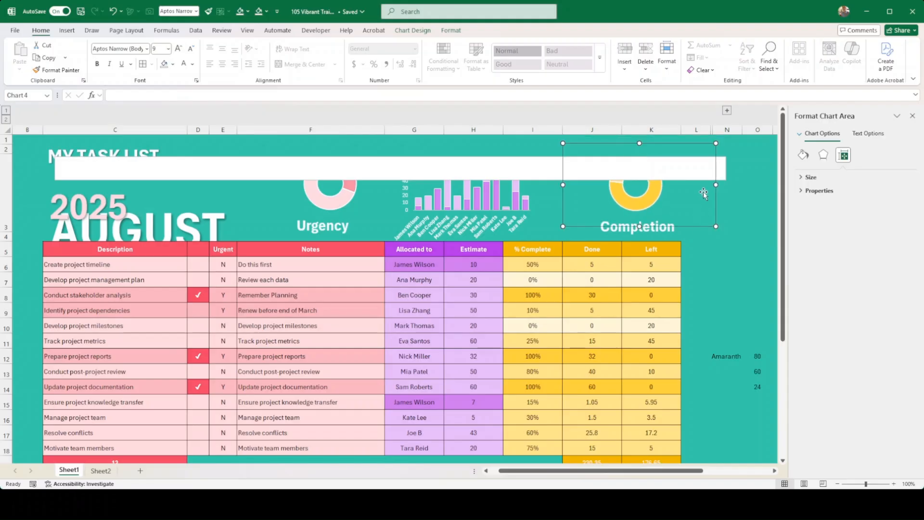
# Remove the fill from the wide empty text box and shift it slightly left across the charts
pyautogui.click(523, 188)
pyautogui.click(573, 177)
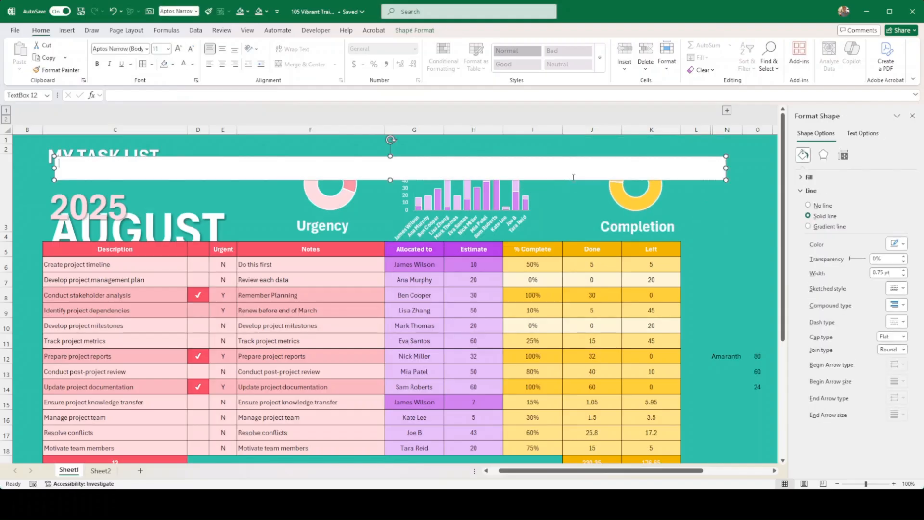
pyautogui.click(414, 31)
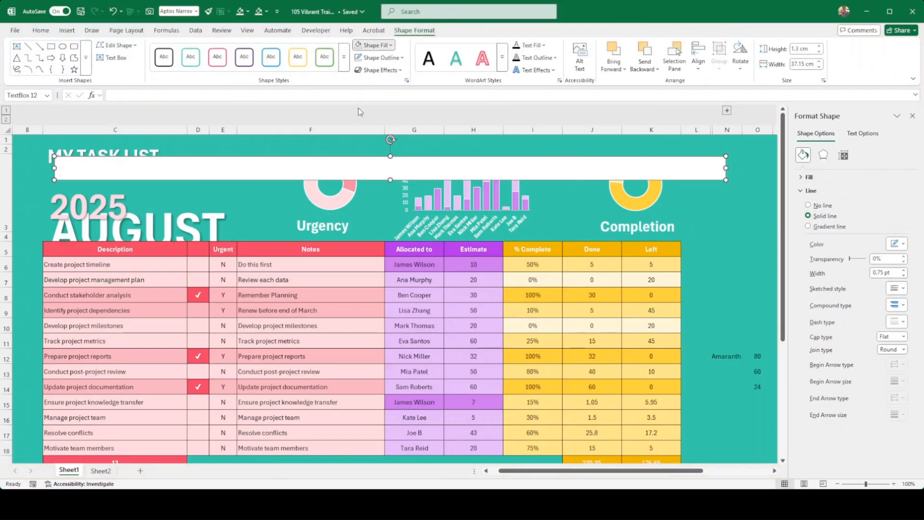
pyautogui.click(375, 231)
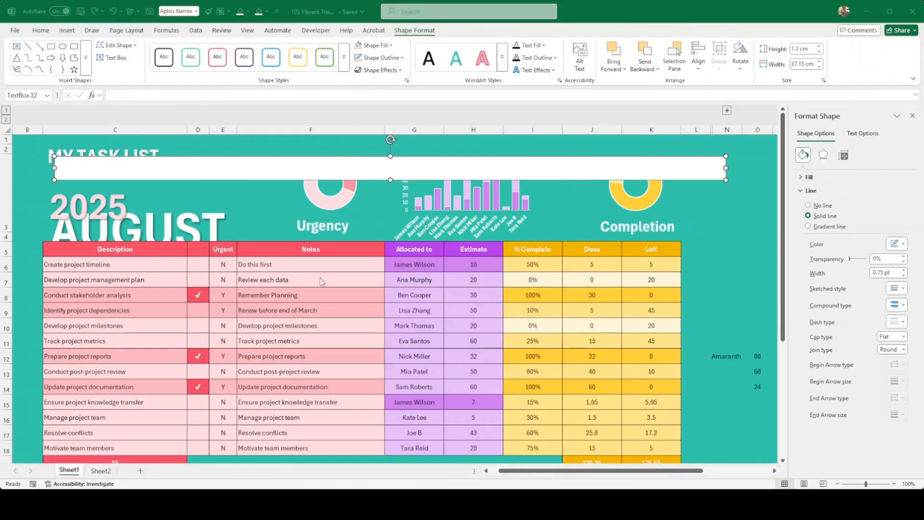
pyautogui.click(318, 183)
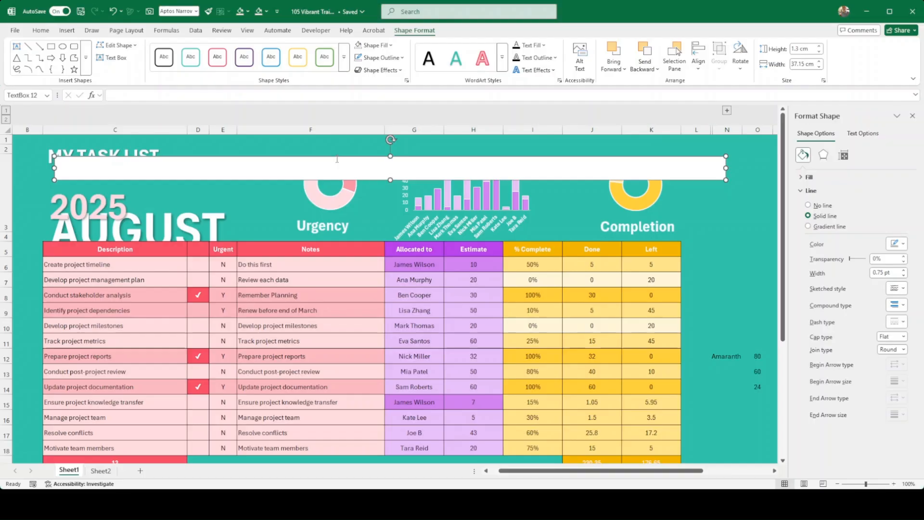
pyautogui.click(376, 46)
pyautogui.click(380, 228)
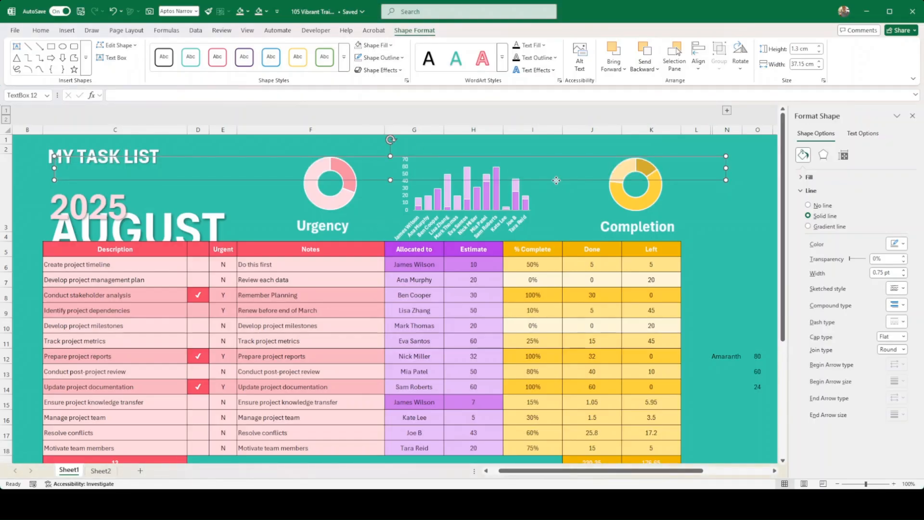
pyautogui.moveTo(555, 180); pyautogui.dragTo(552, 181)
pyautogui.click(159, 146)
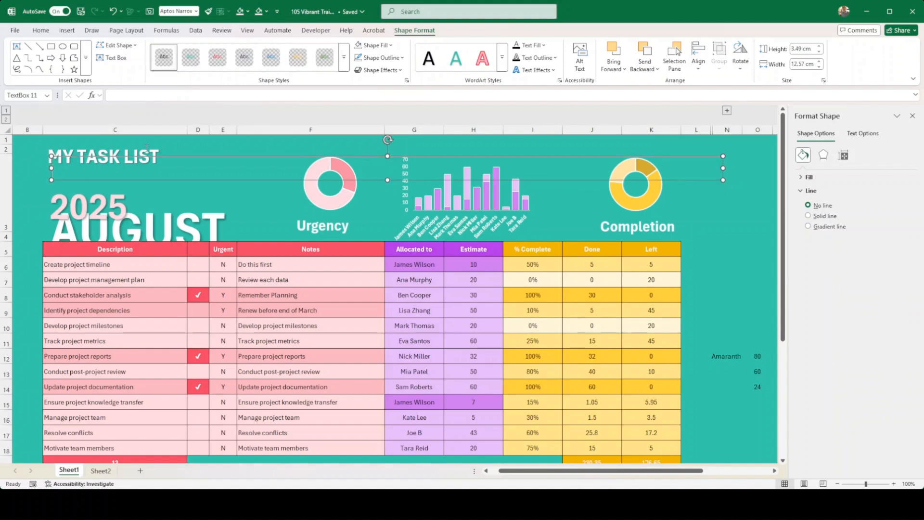
# Move the MY TASK LIST title slightly down and delete the wide empty outlined text box across the charts
pyautogui.moveTo(169, 142); pyautogui.dragTo(170, 150)
pyautogui.click(508, 157)
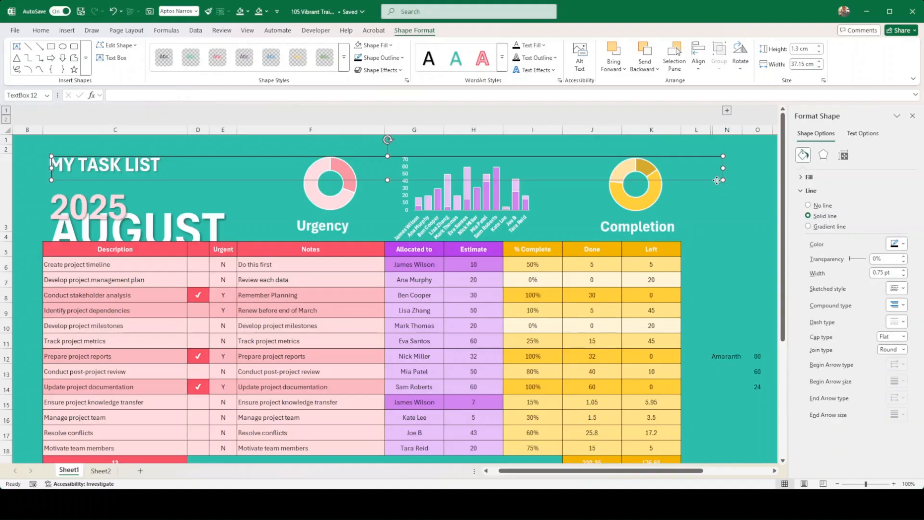
pyautogui.moveTo(716, 180); pyautogui.dragTo(761, 389)
pyautogui.click(746, 337)
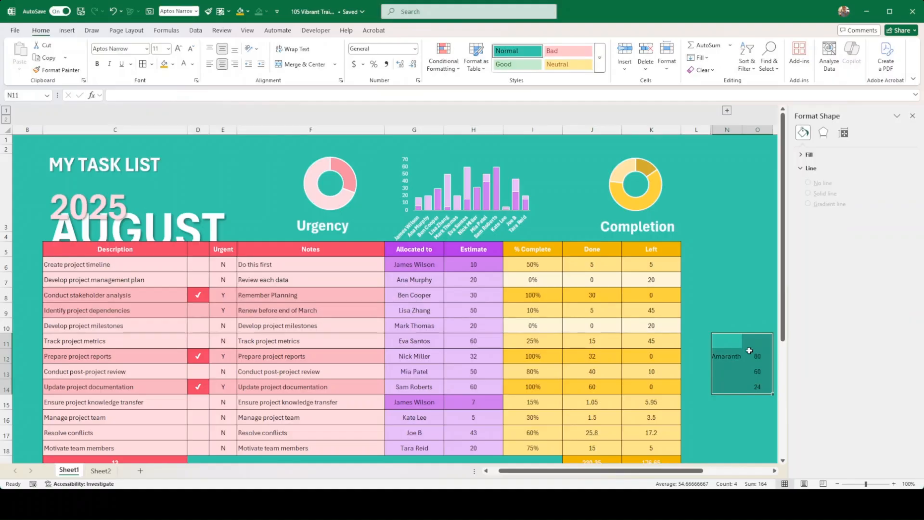
# Add borders to the Urgent Tasks and Not urgent Tasks summary cells K27:L28 below the task table
pyautogui.scroll(-2, 742, 337)
pyautogui.scroll(-2, 728, 304)
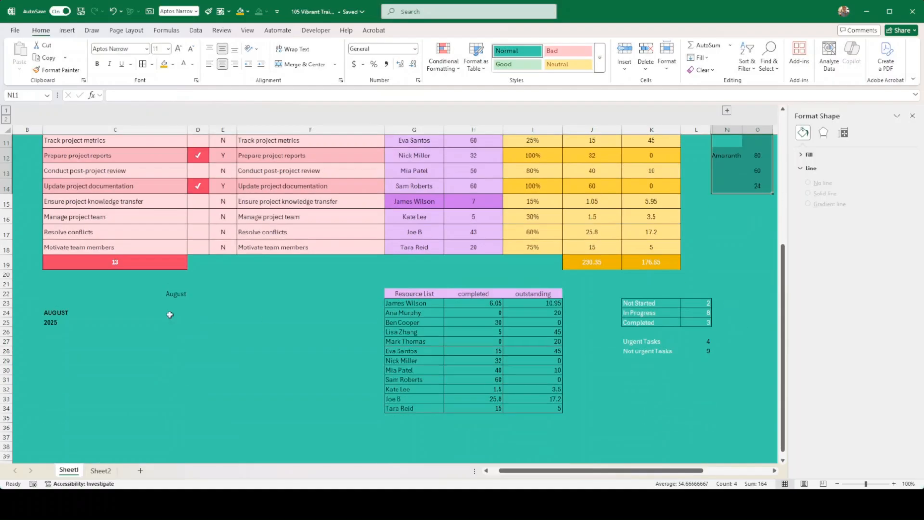
pyautogui.moveTo(417, 294); pyautogui.dragTo(533, 296)
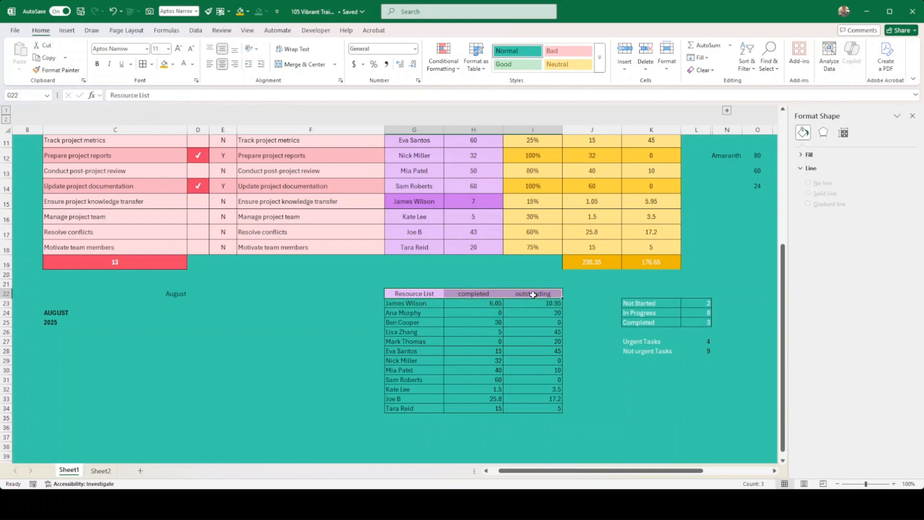
pyautogui.click(362, 303)
pyautogui.scroll(1, 428, 334)
pyautogui.scroll(1, 432, 308)
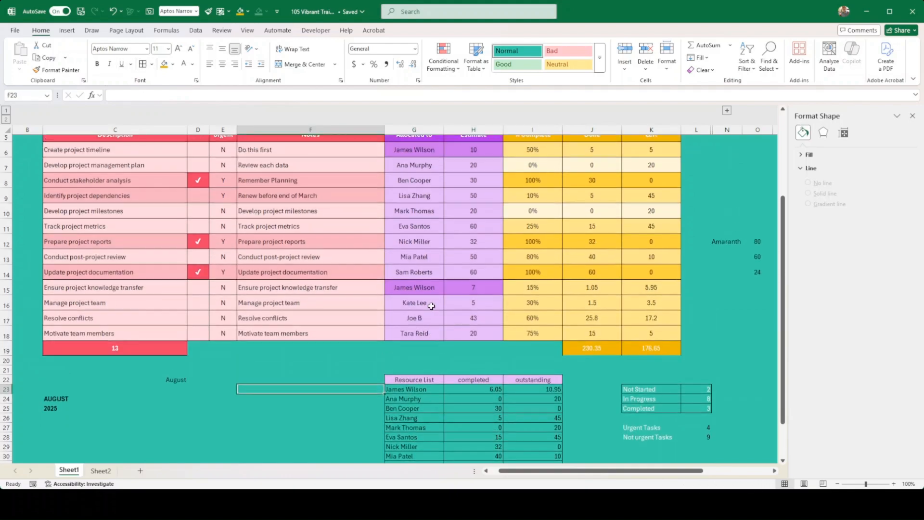
pyautogui.moveTo(664, 428); pyautogui.dragTo(706, 439)
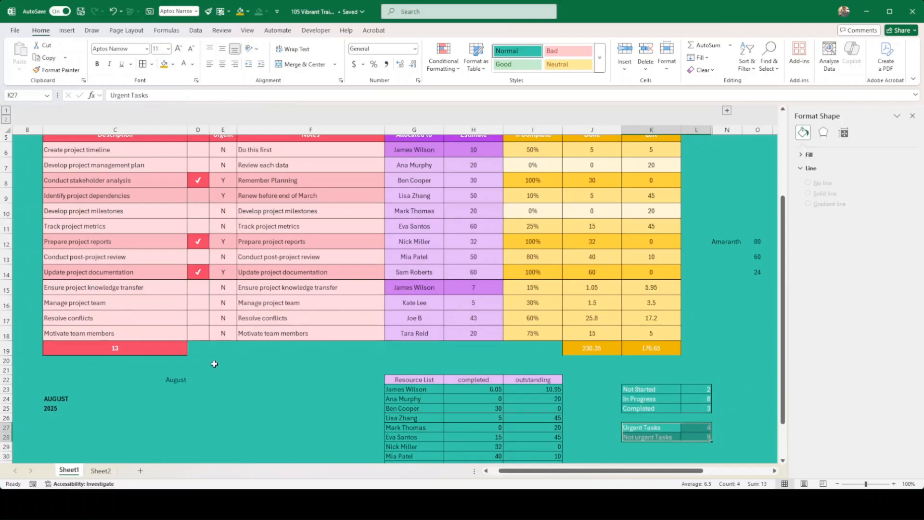
# Clear the extra right-aligned August entry from cell C22 below the task table
pyautogui.click(176, 380)
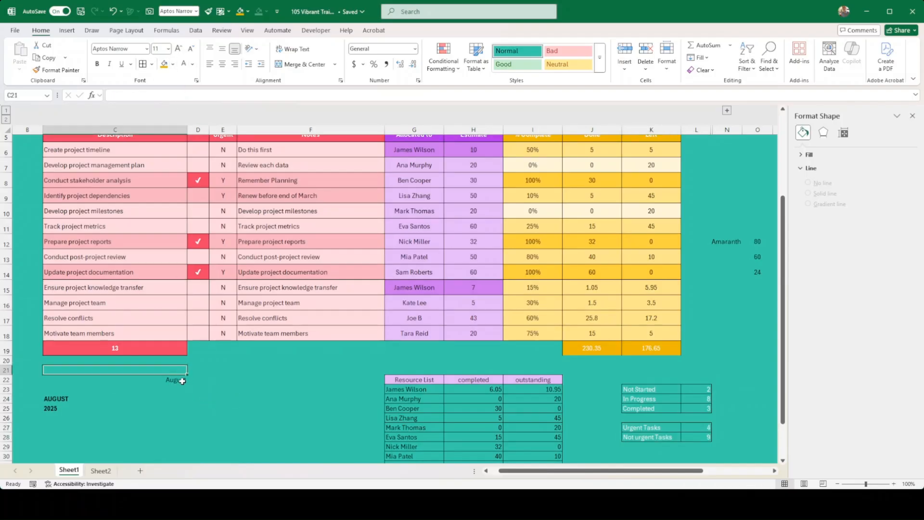
pyautogui.press('Delete')
pyautogui.scroll(2, 244, 394)
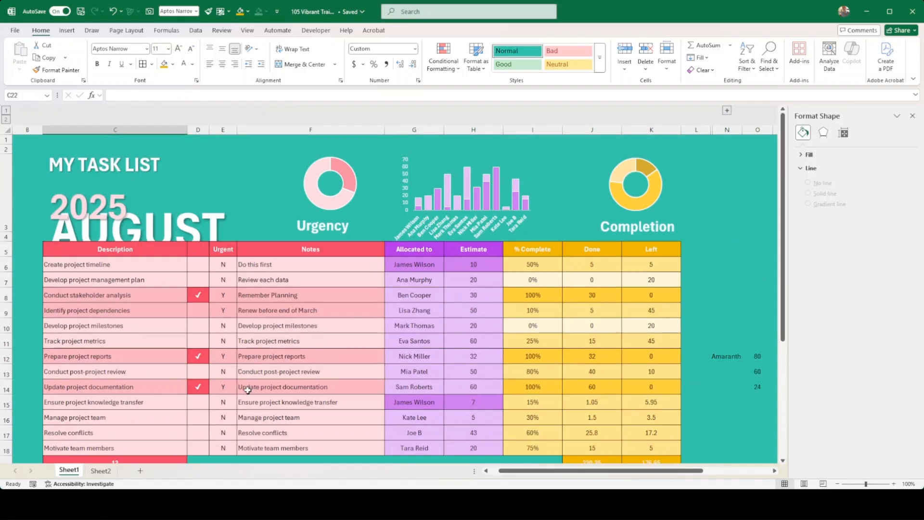
pyautogui.scroll(-1, 248, 396)
pyautogui.click(238, 416)
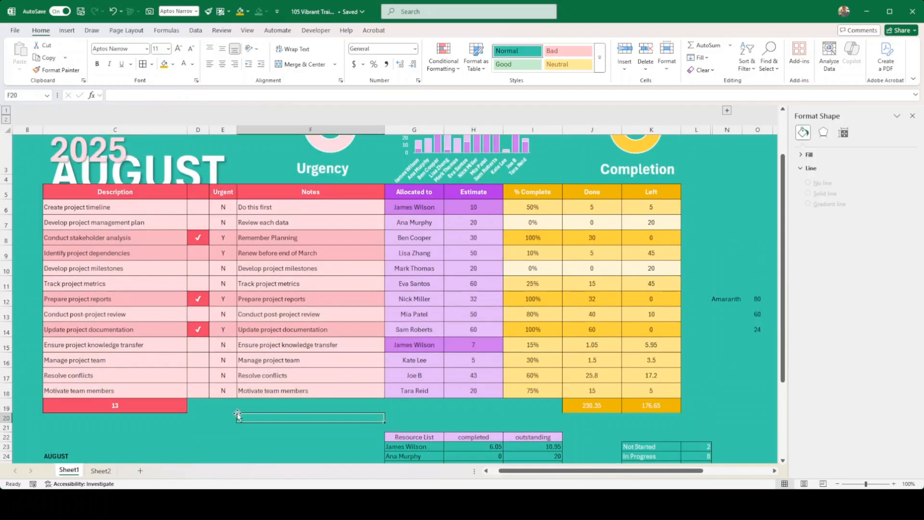
pyautogui.scroll(1, 234, 415)
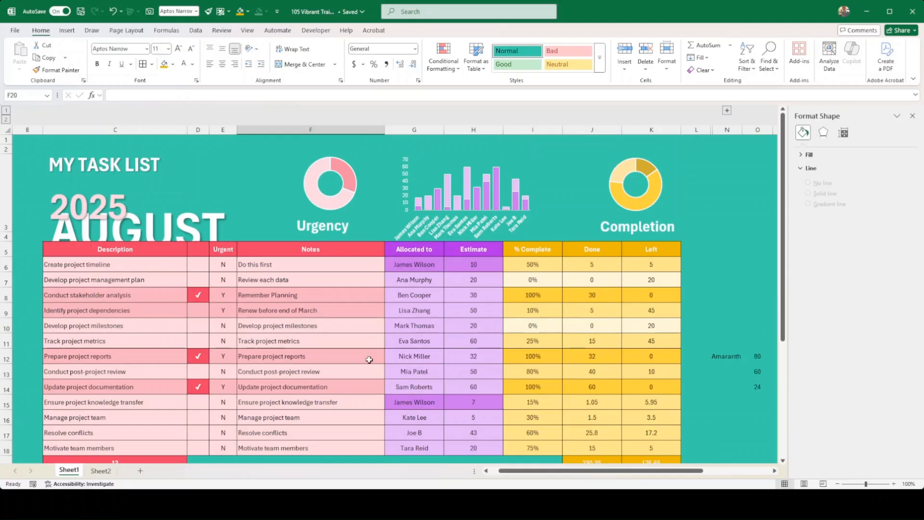
pyautogui.click(327, 230)
pyautogui.click(332, 166)
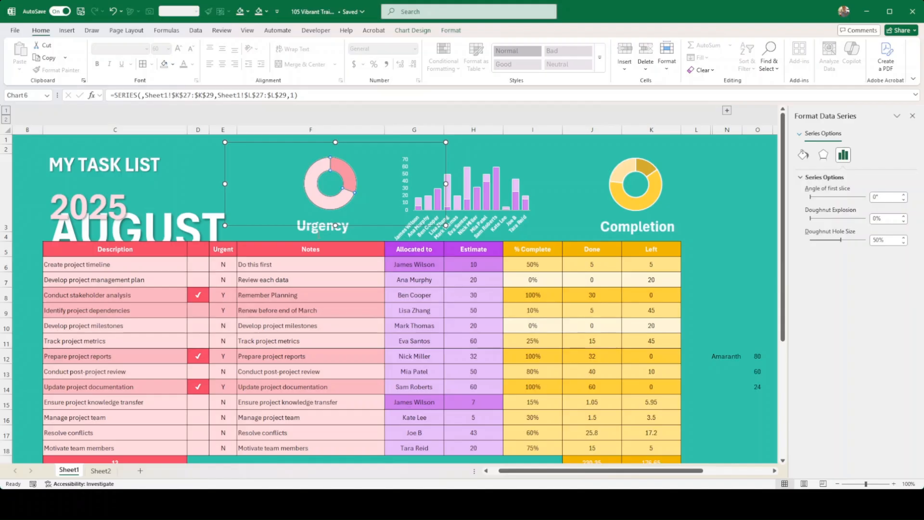
pyautogui.click(535, 330)
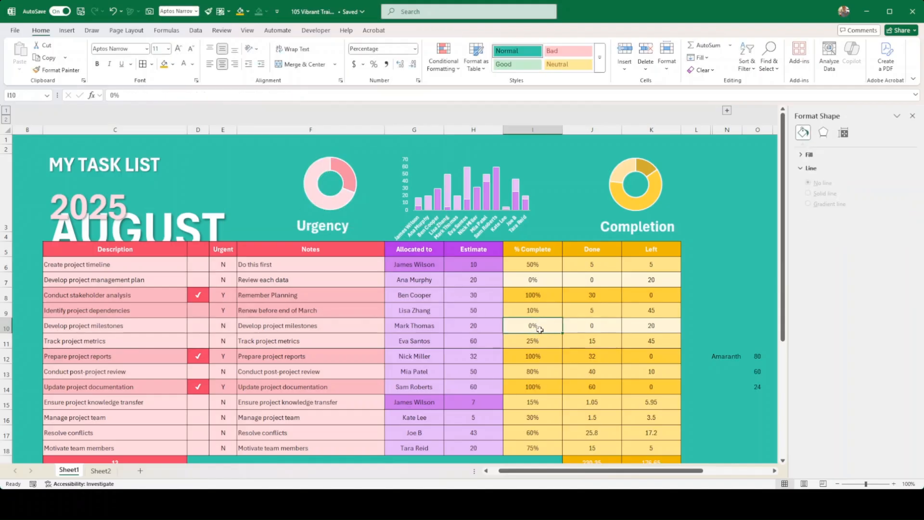